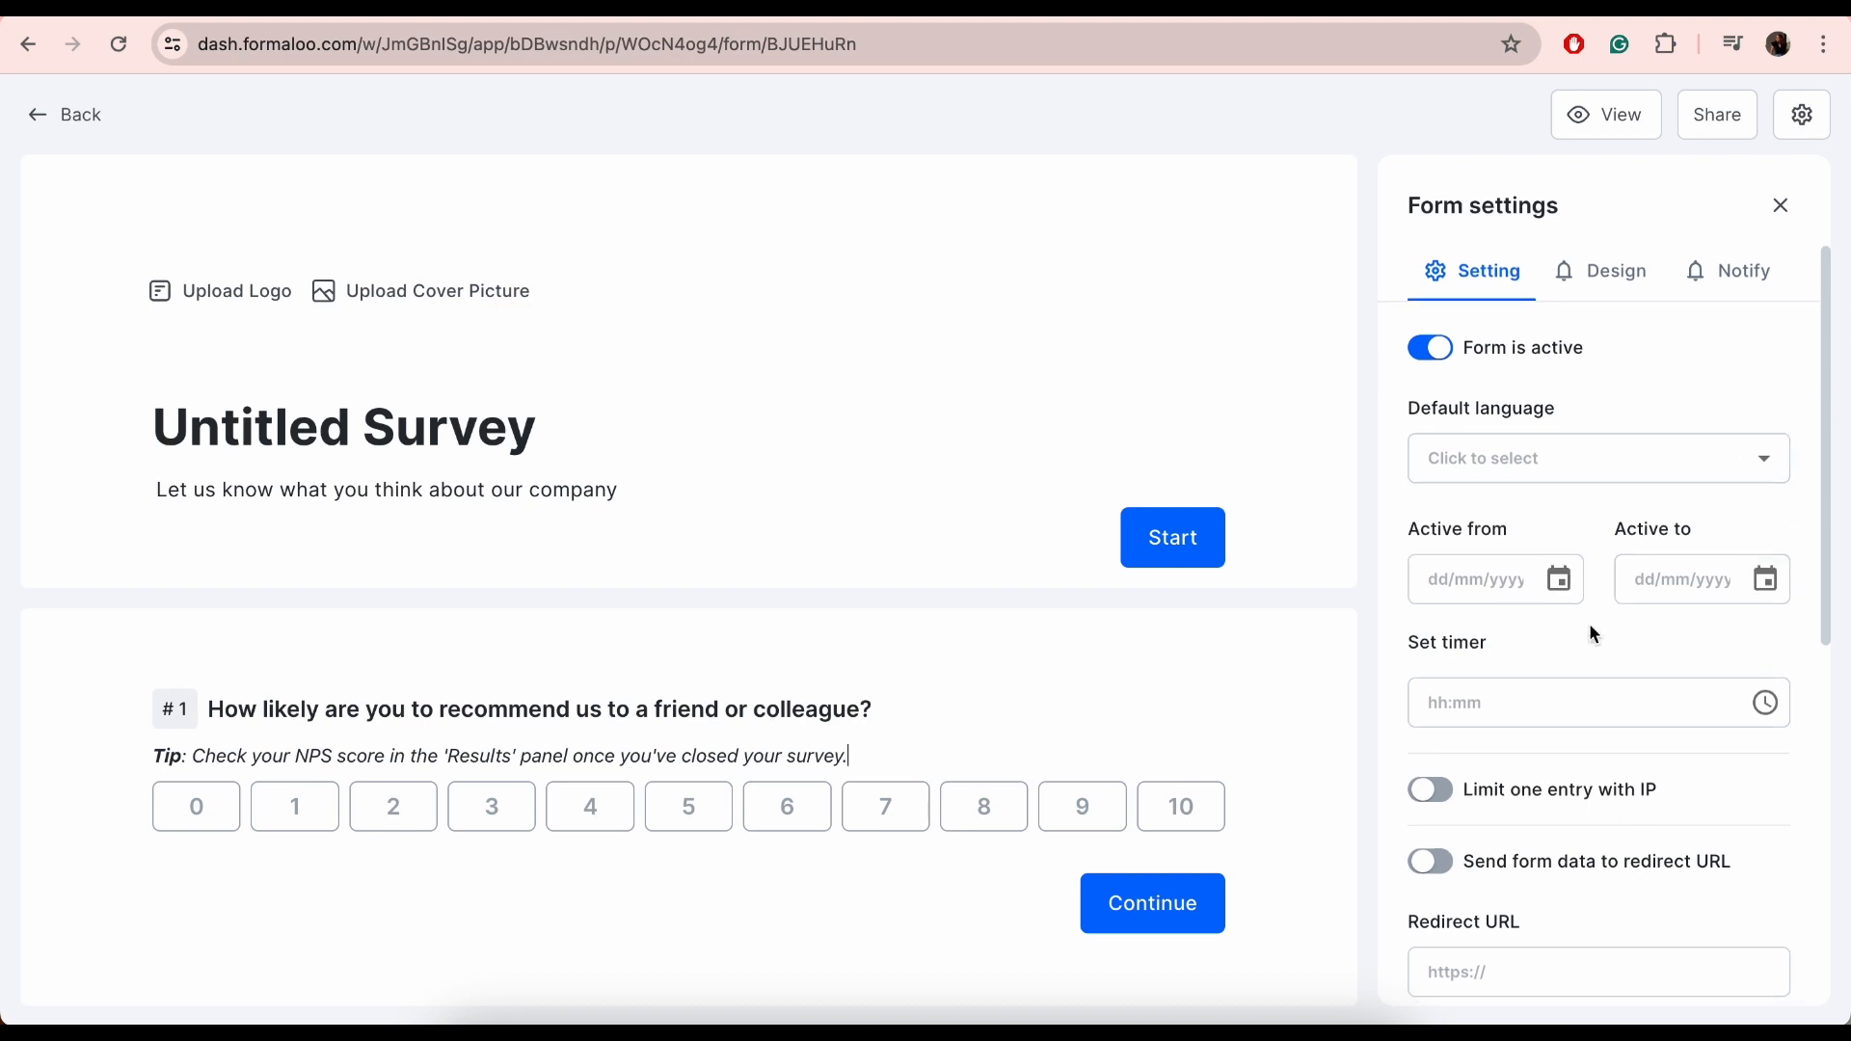
Rename the survey title to "Employee satisfaction survey"
scroll(1591, 632, down, 5)
scroll(1590, 539, up, 5)
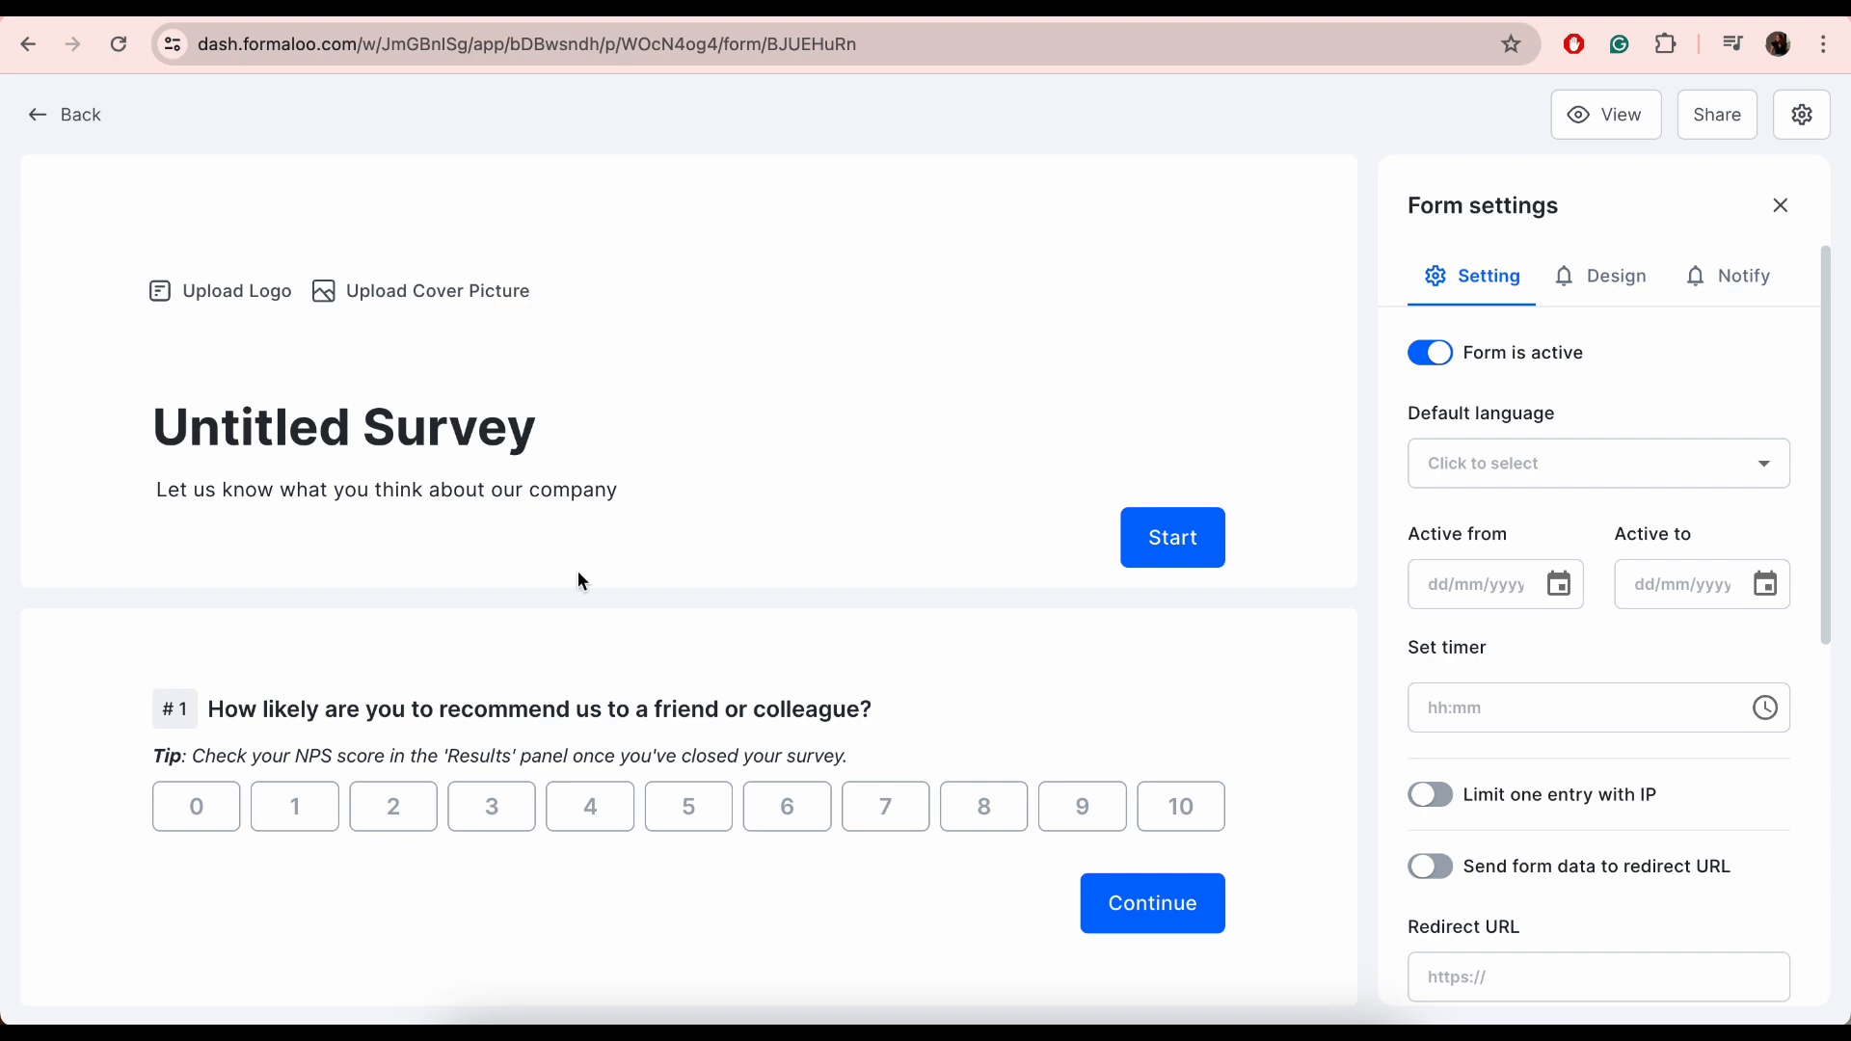
triple_click(444, 431)
text(Em)
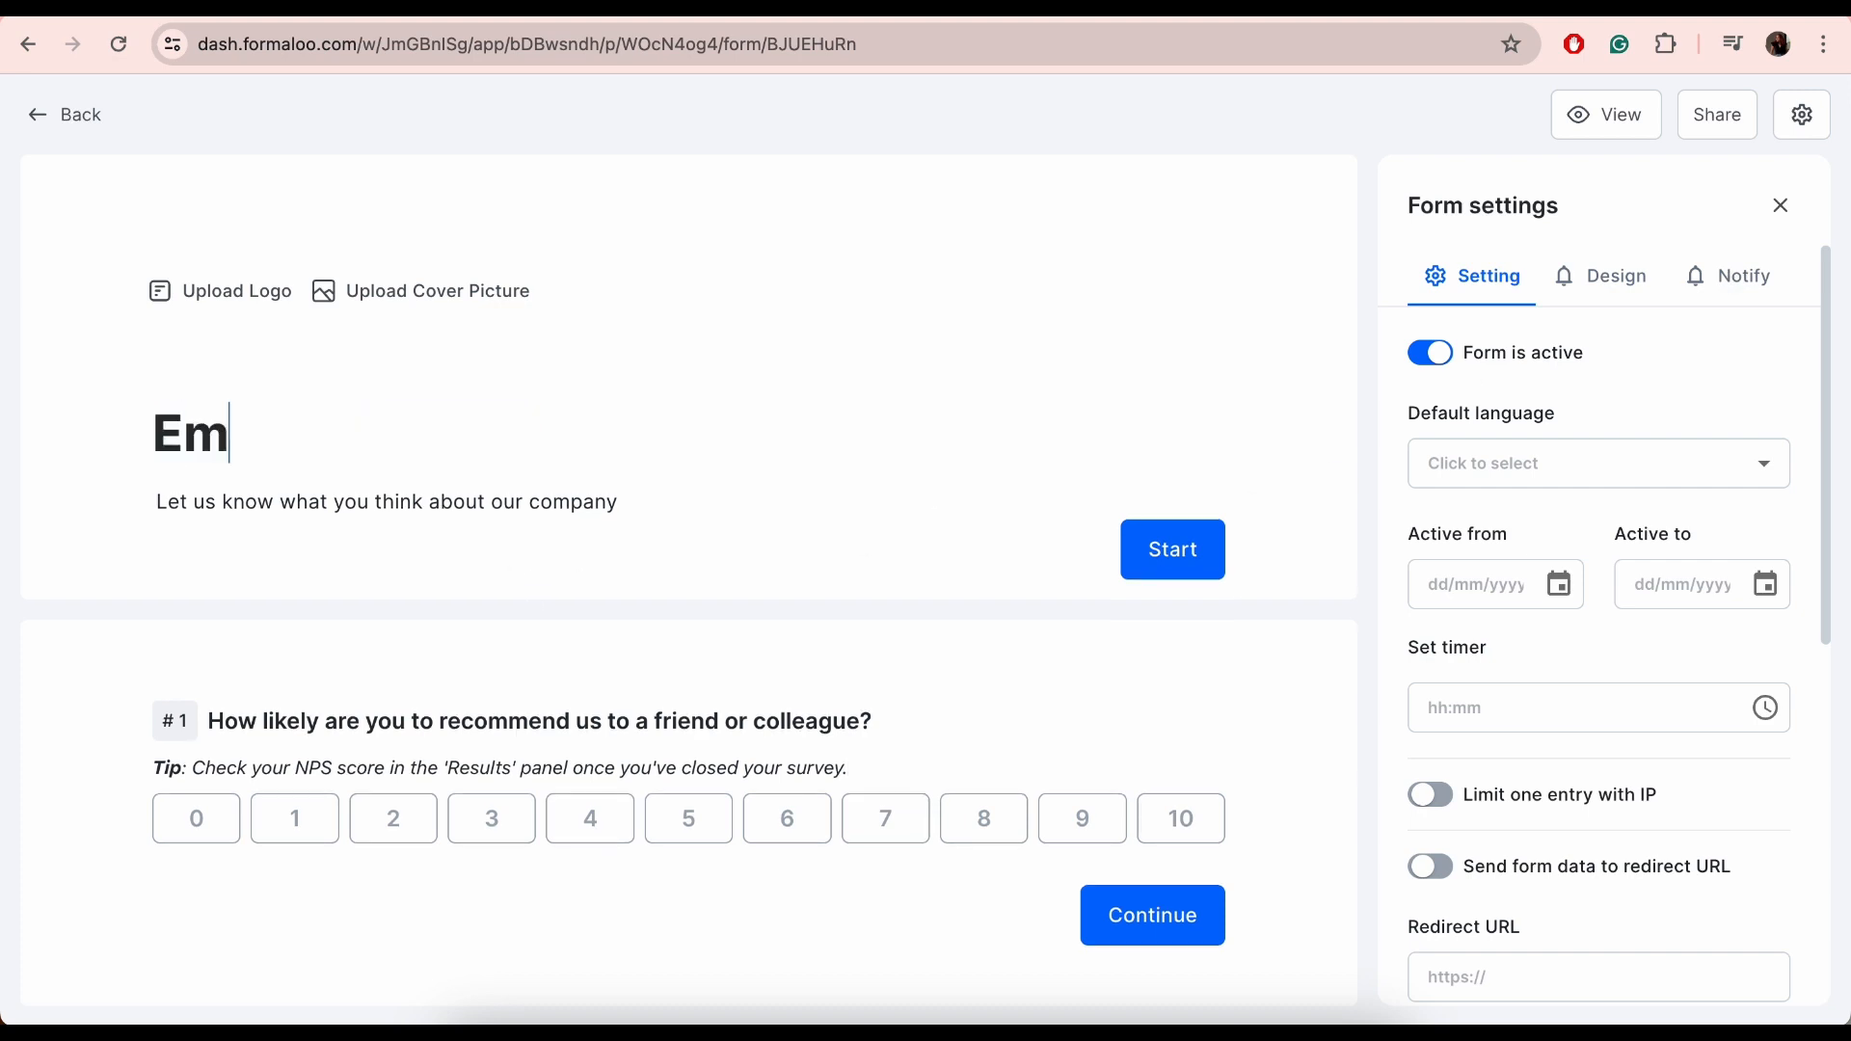
text(ployee satisfa)
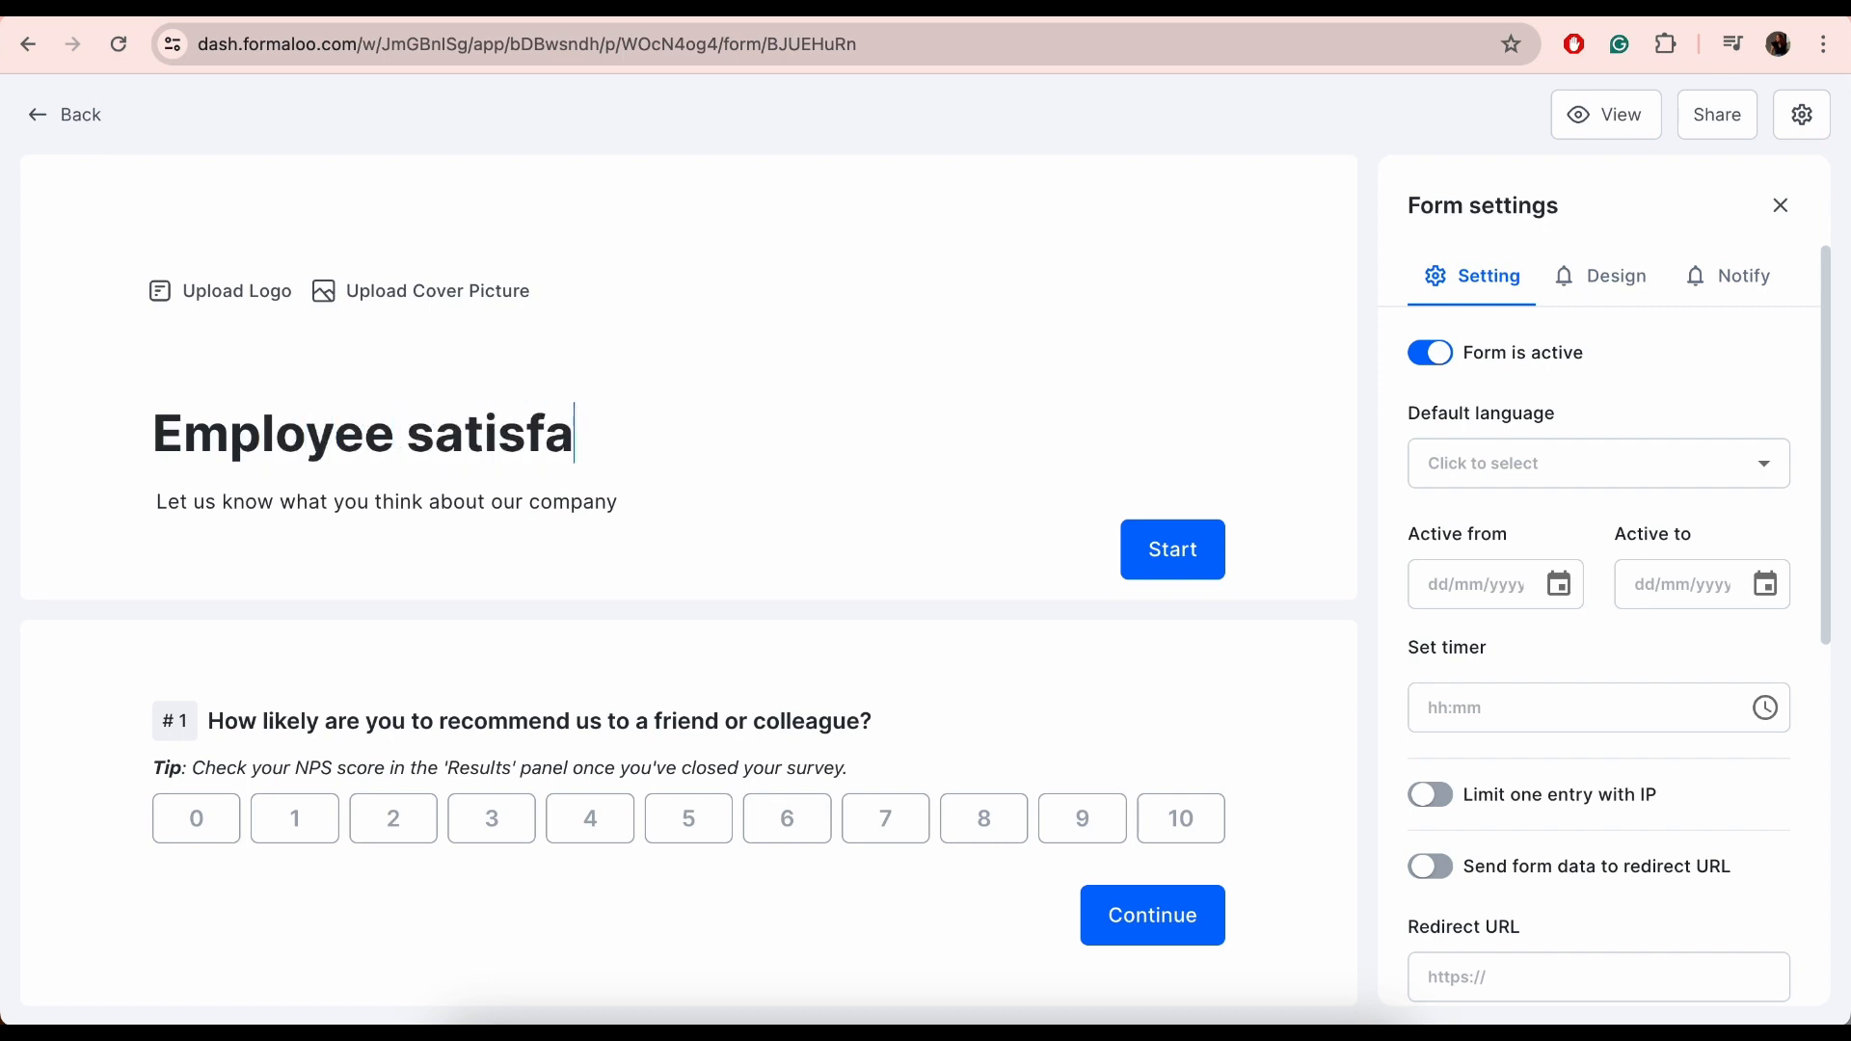
text(ction survey)
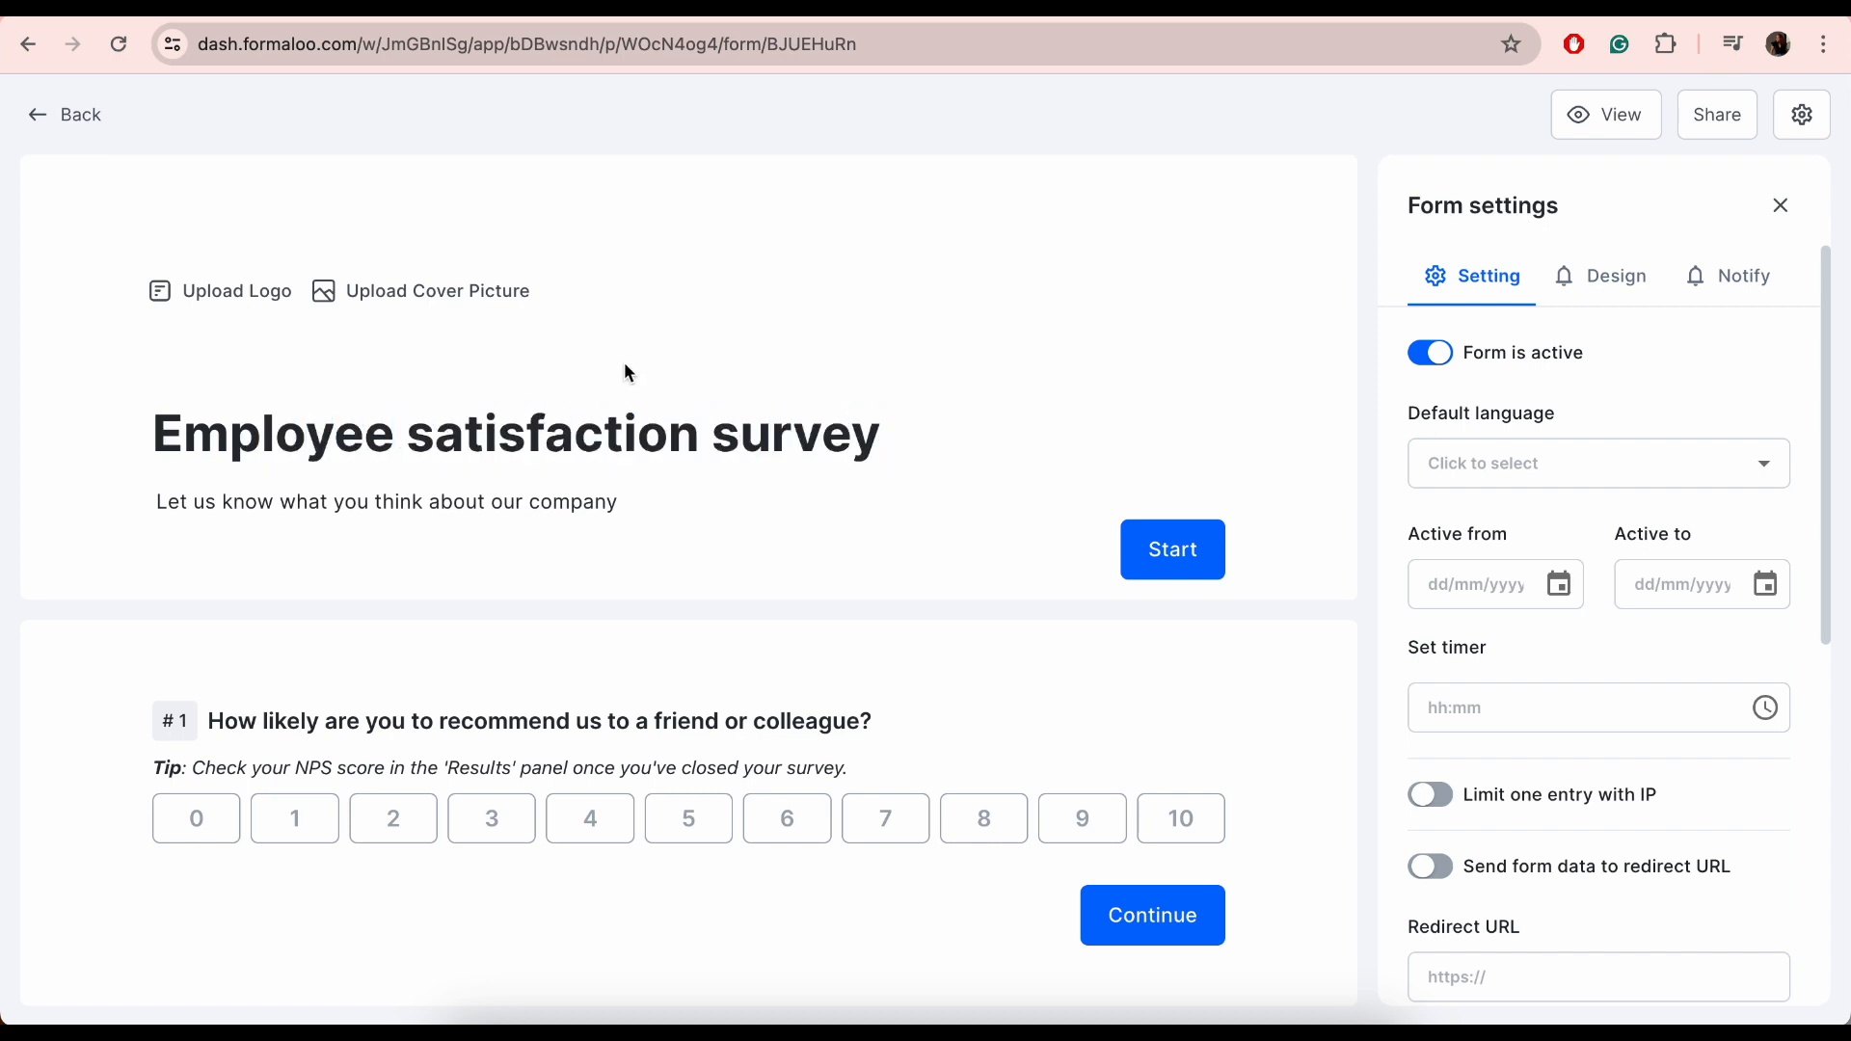
Replace the survey description with the placeholder text "[Write your description here]"
scroll(628, 372, down, 1)
triple_click(581, 397)
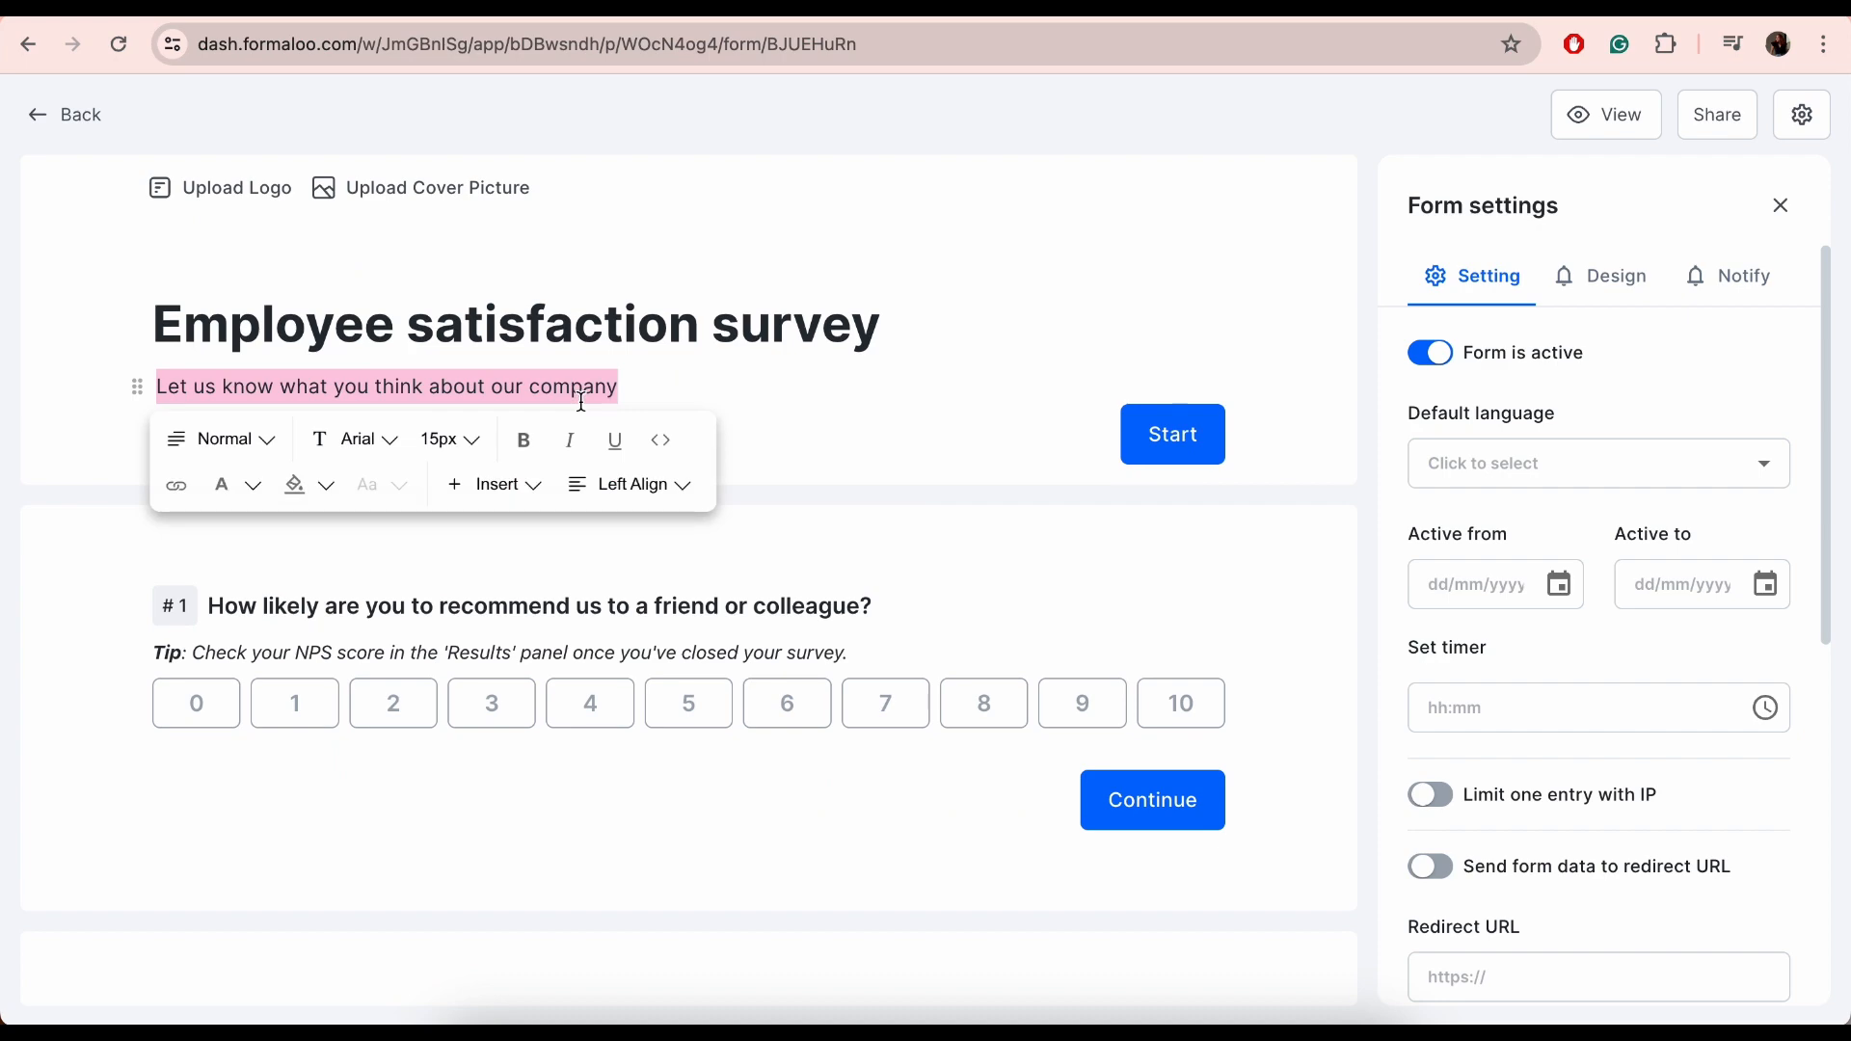
text([Write your description hee)
Select the survey description and examine its text formatting options for style, font, size, colour and insertable elements
drag(460, 379, 143, 384)
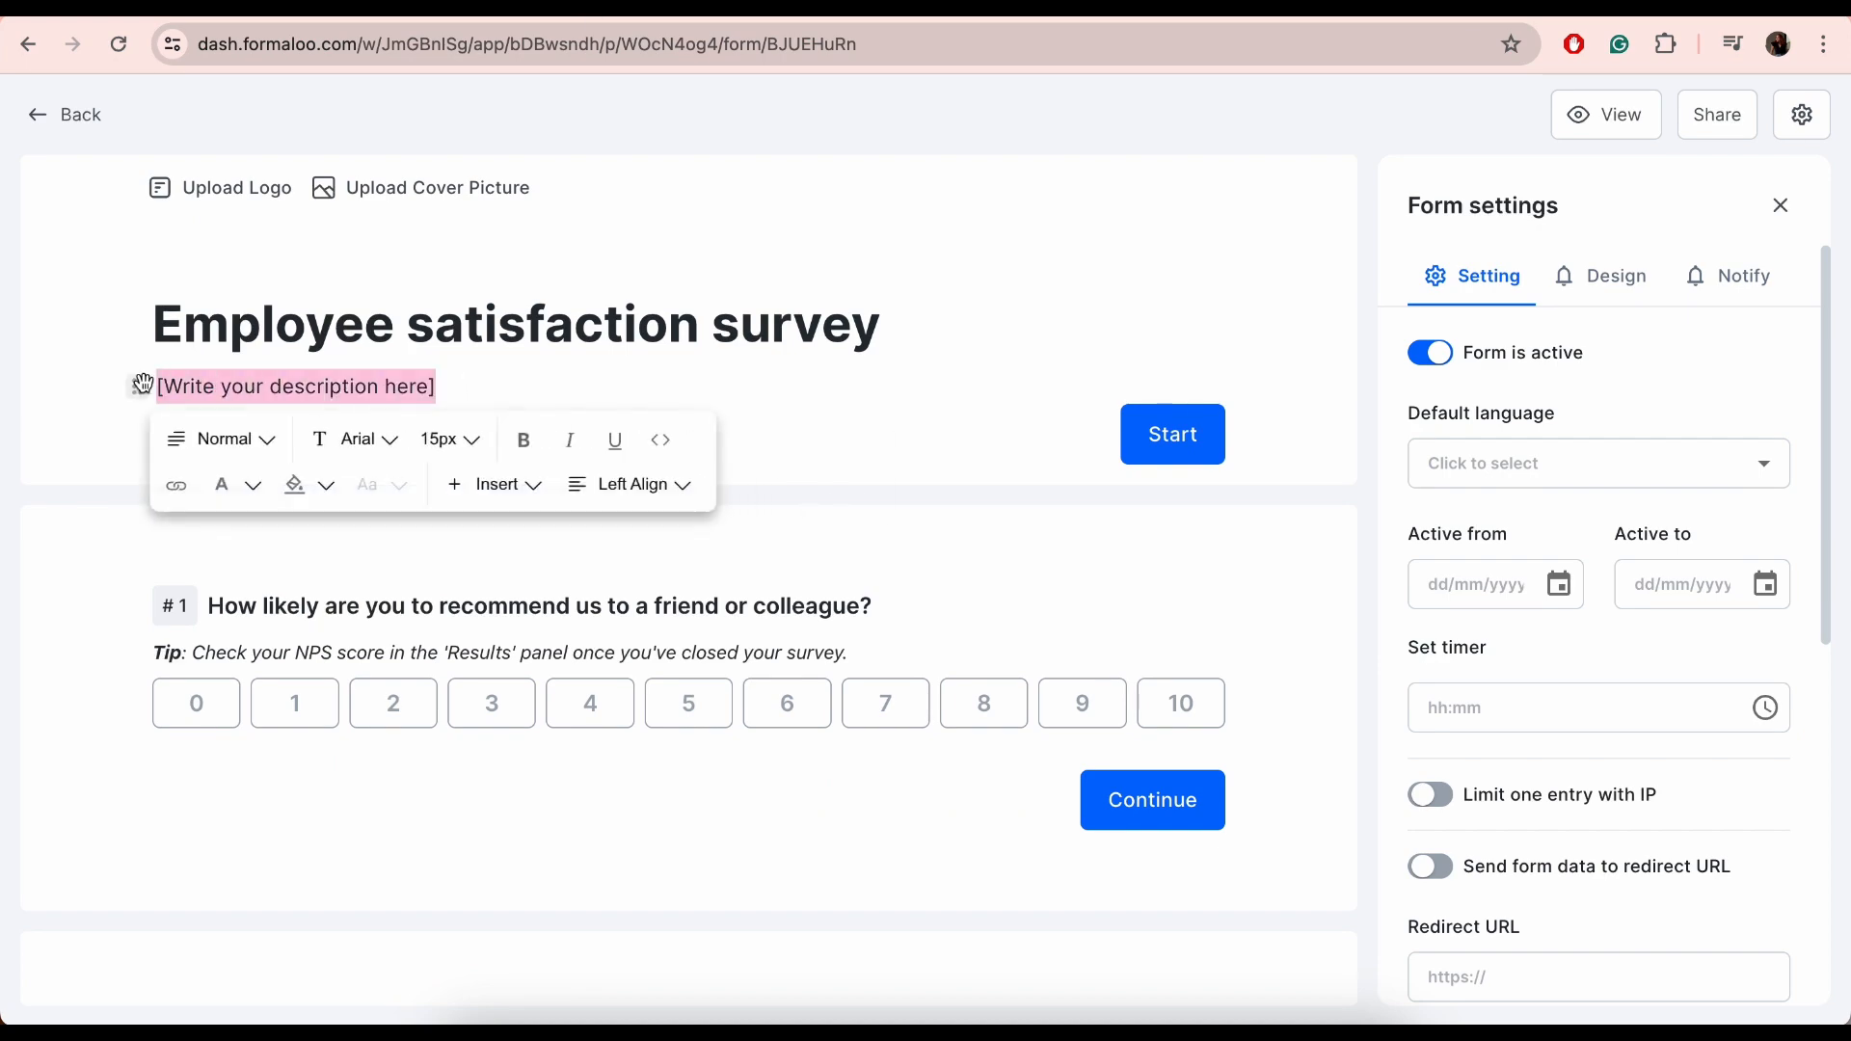
click(274, 447)
click(388, 440)
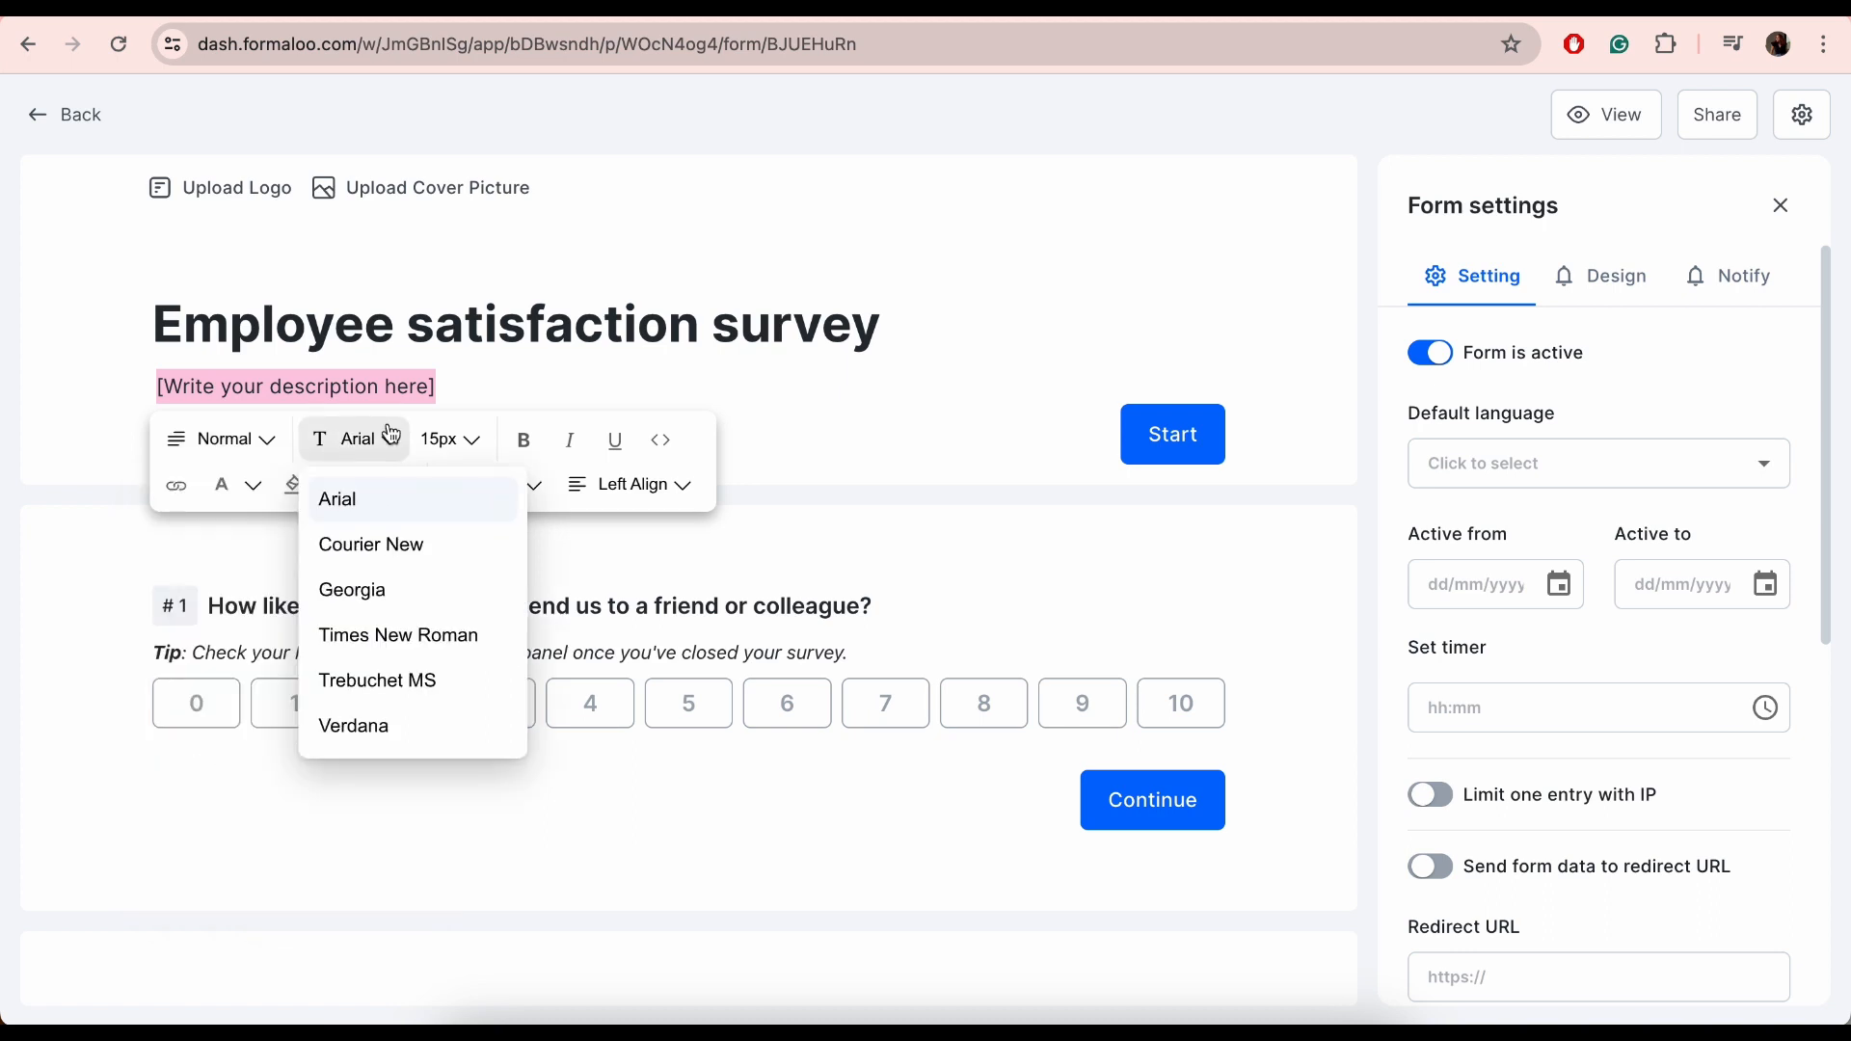
click(474, 443)
click(448, 446)
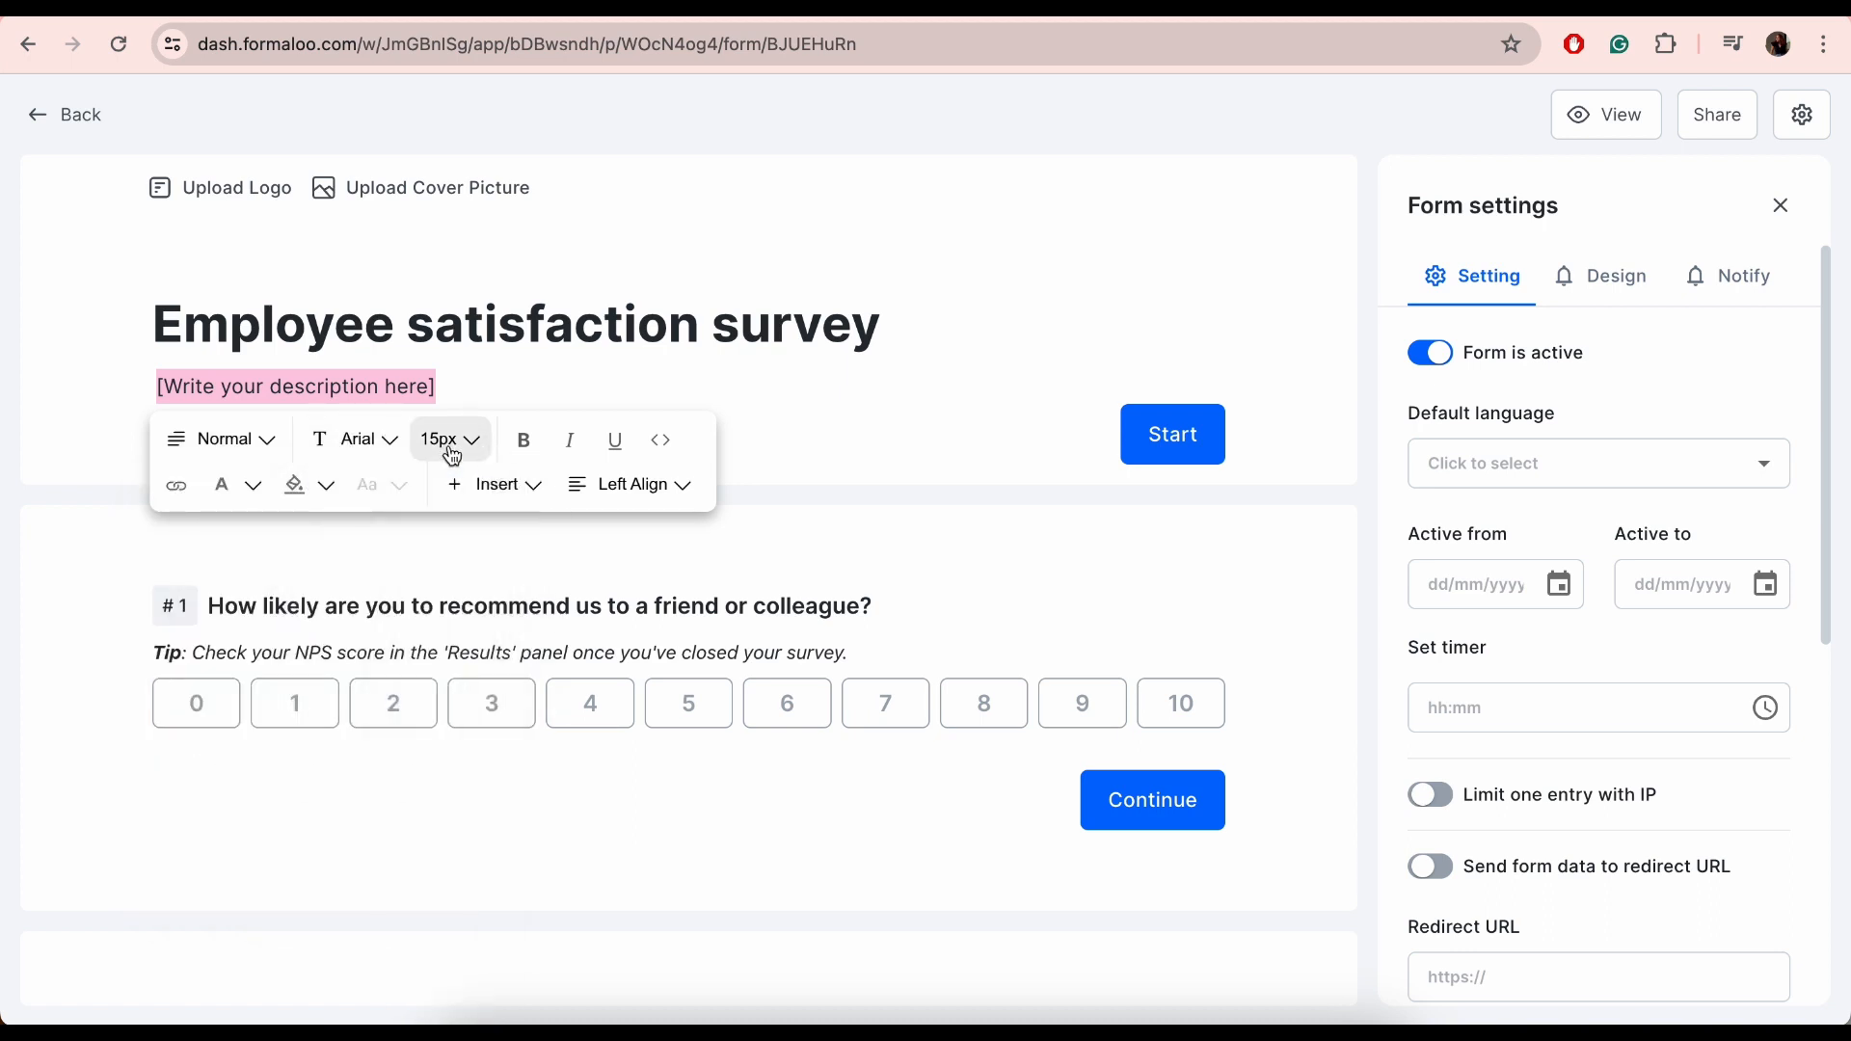
click(249, 500)
click(526, 487)
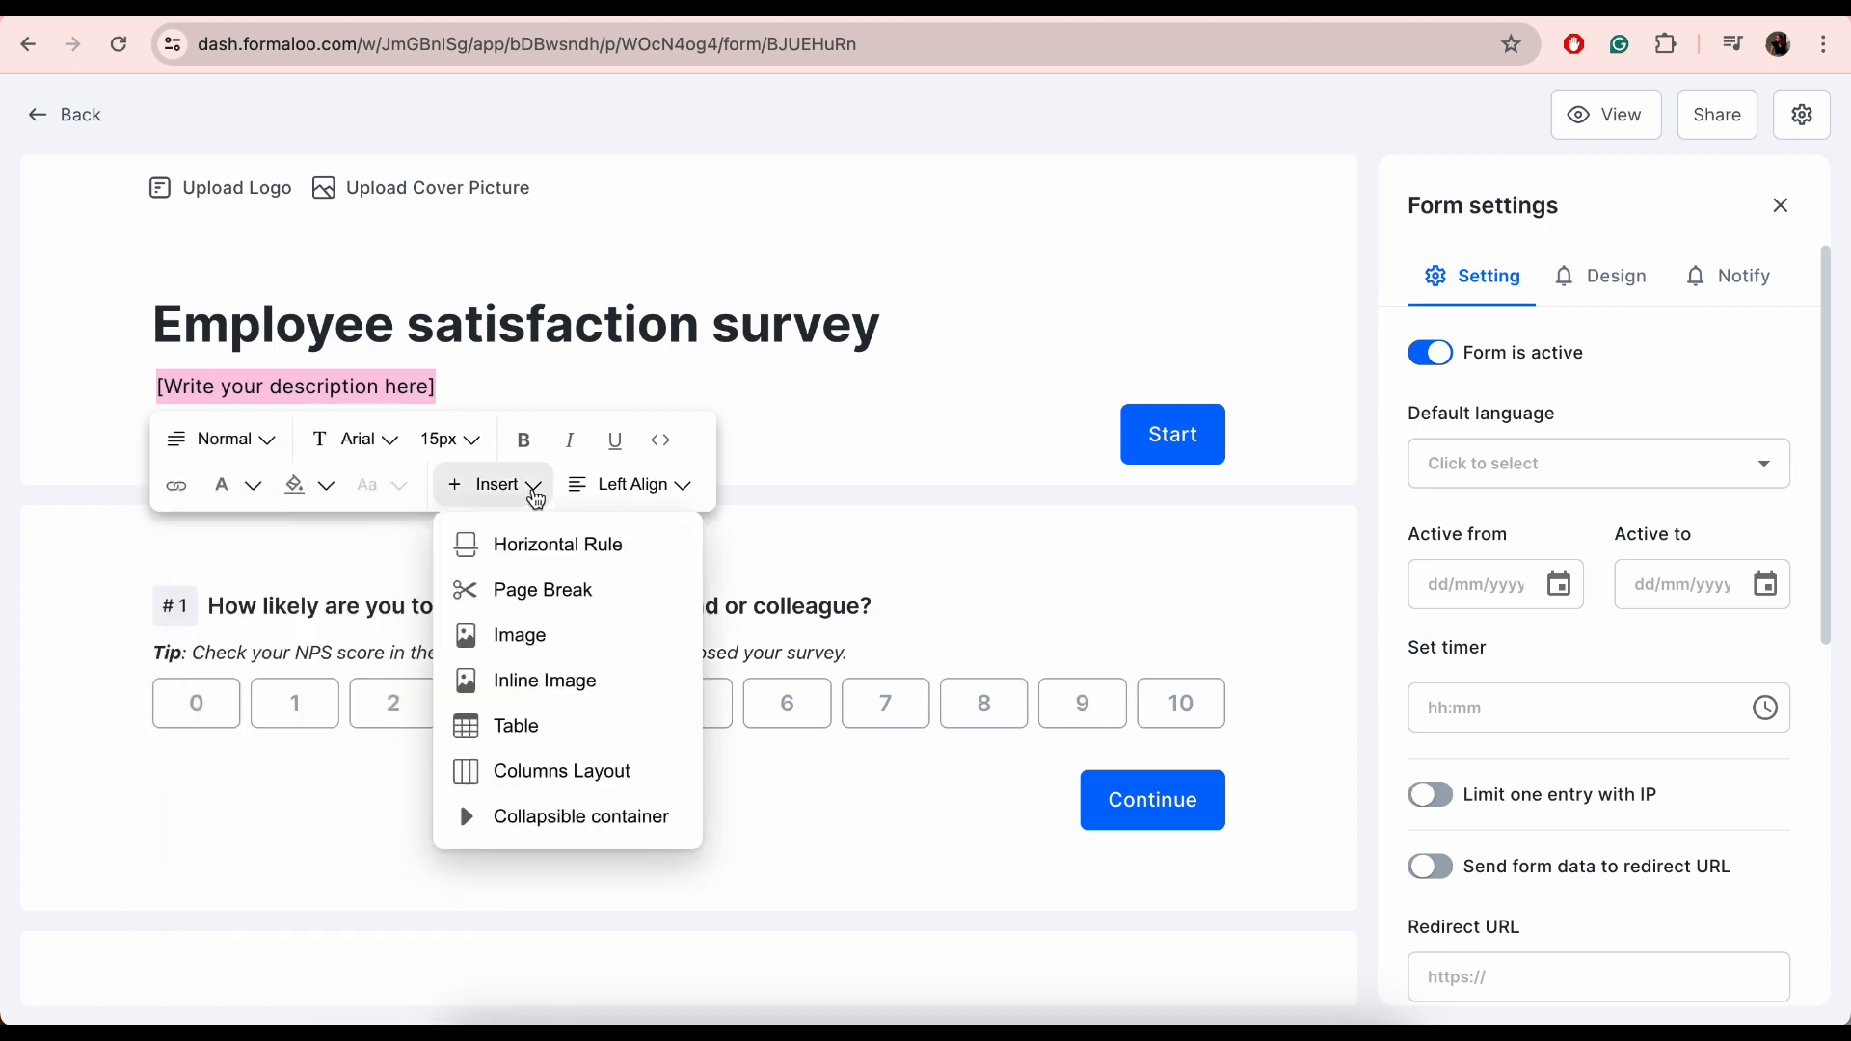
click(508, 490)
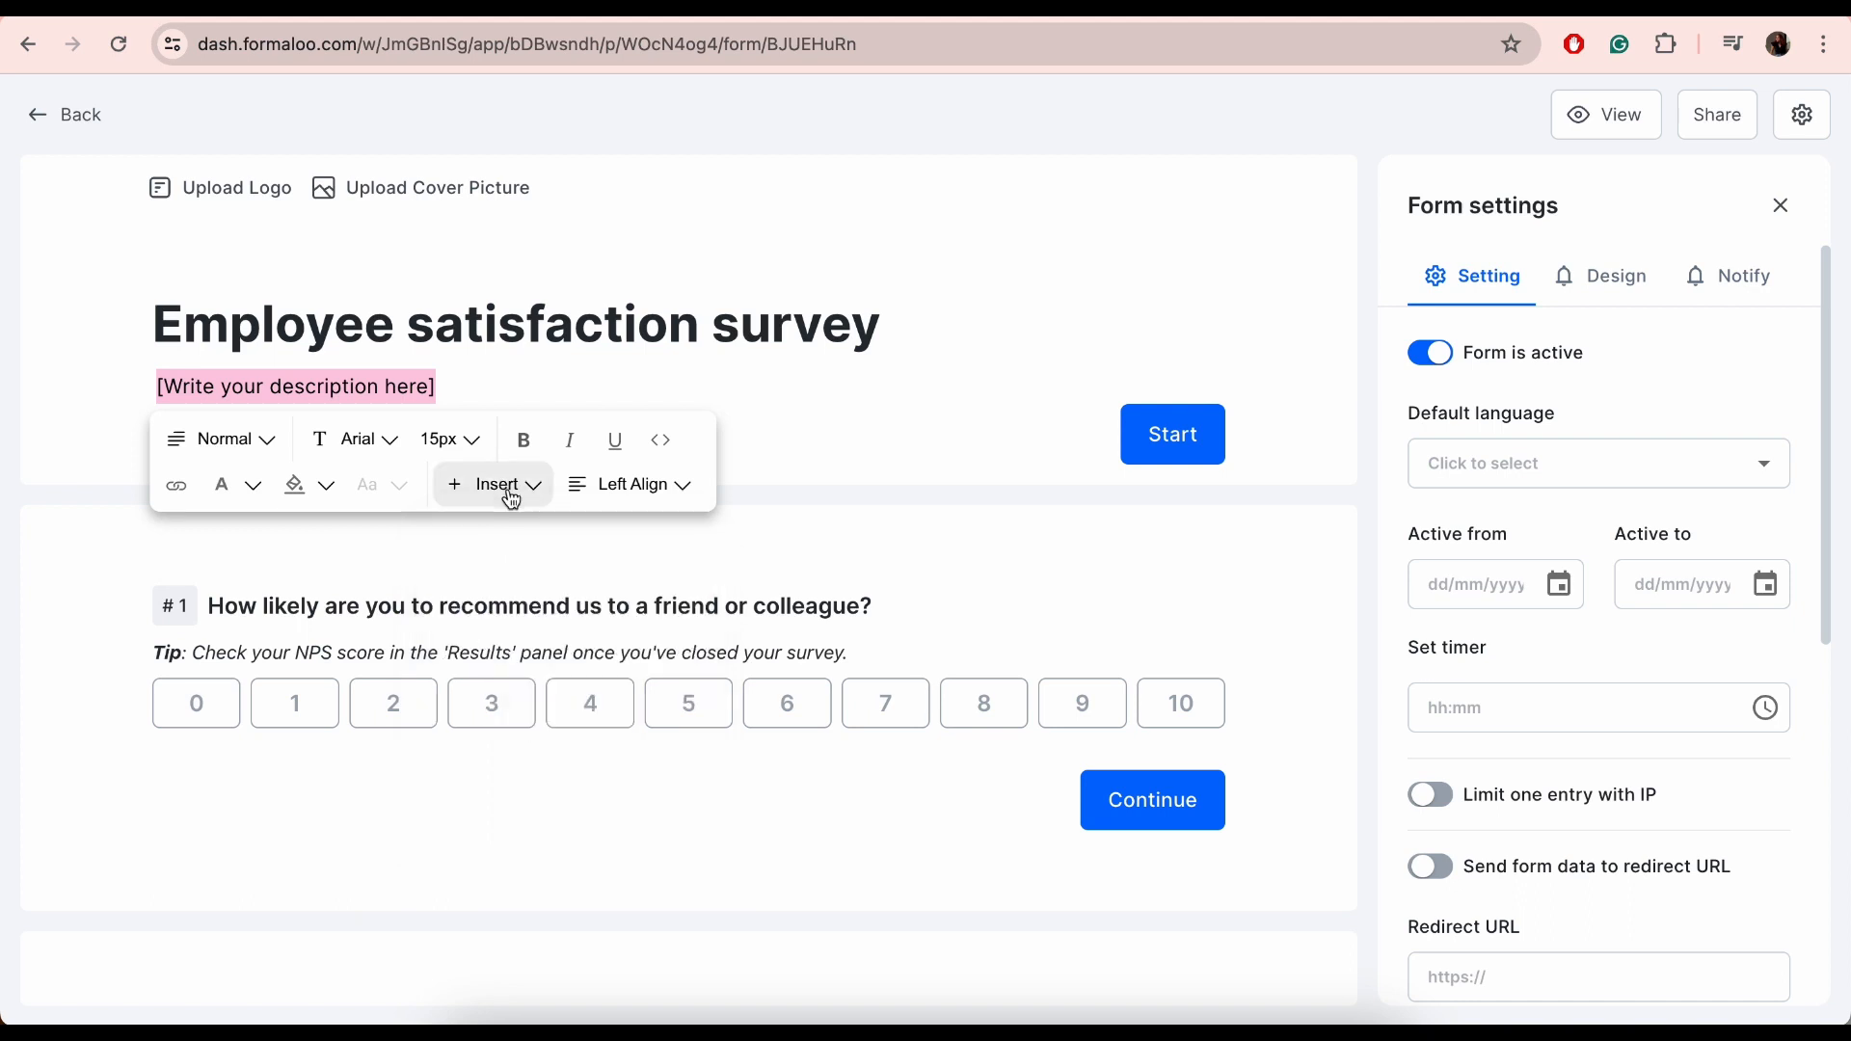
Try centre alignment on the survey description and set it back to left alignment
click(640, 488)
click(659, 588)
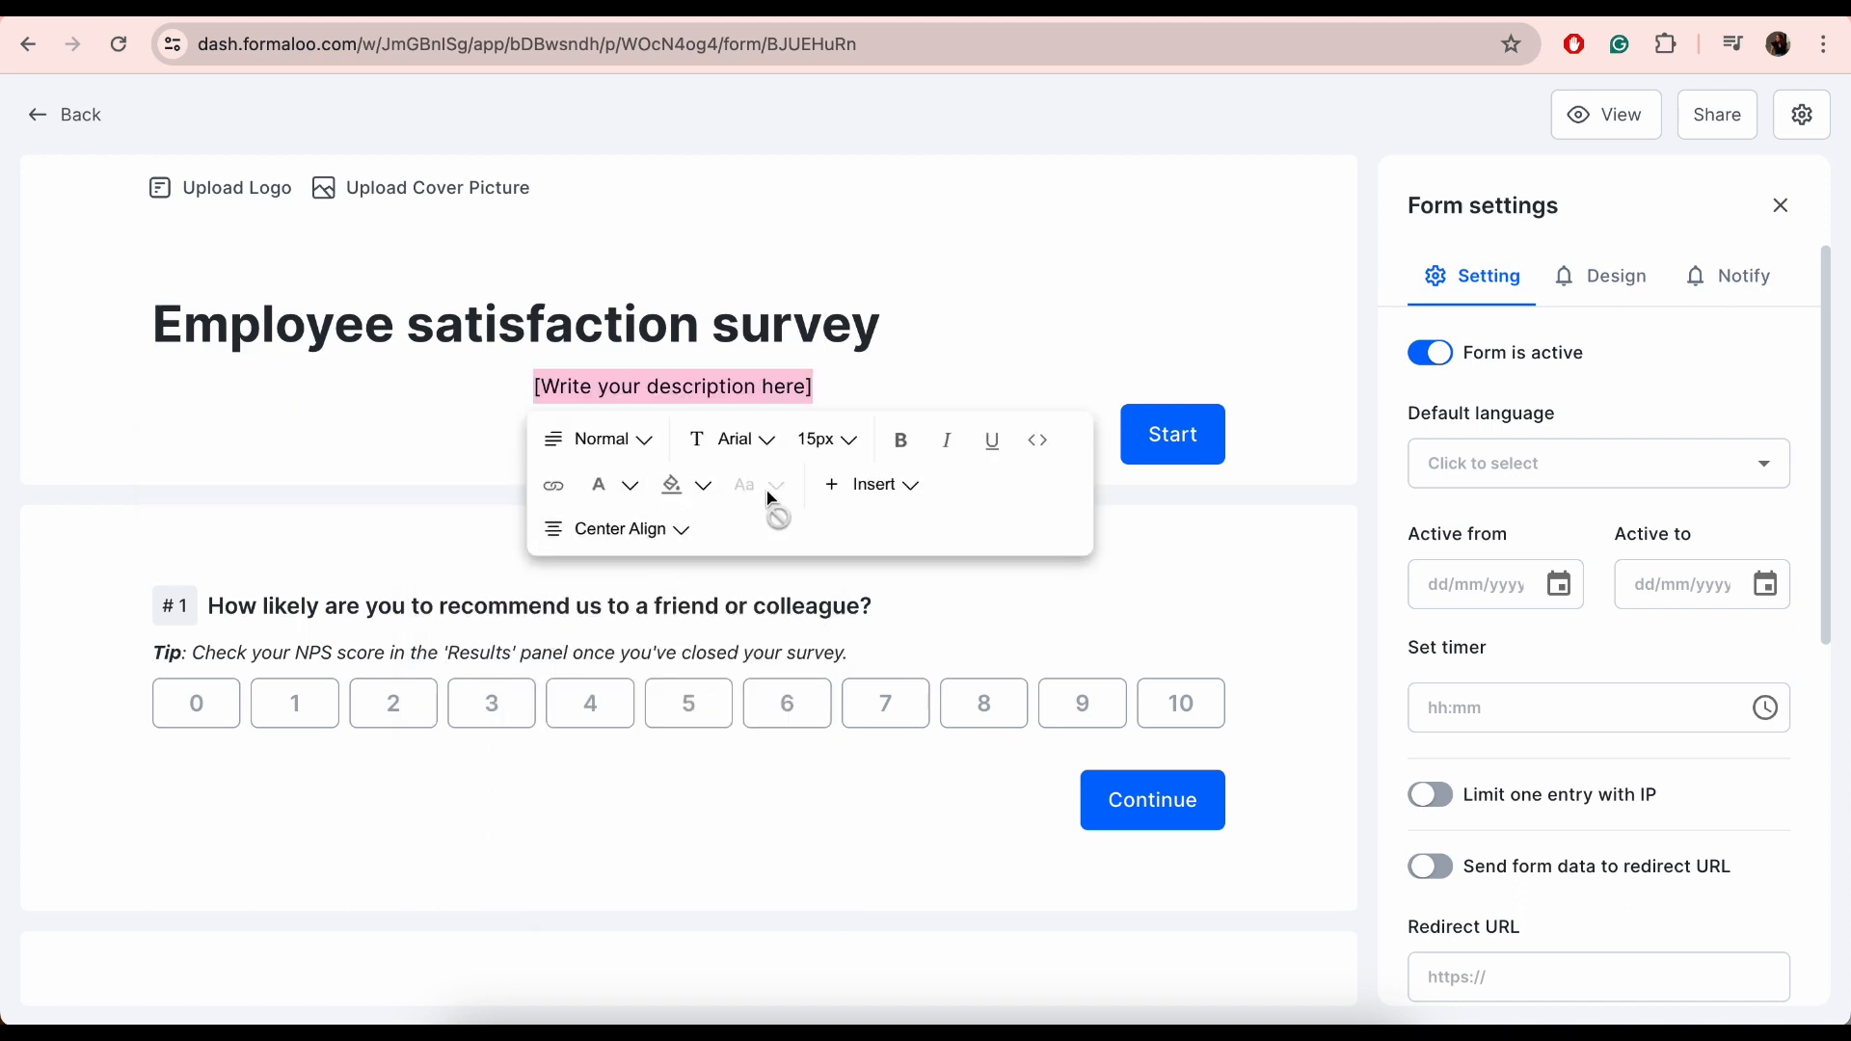
click(686, 529)
click(641, 587)
click(653, 376)
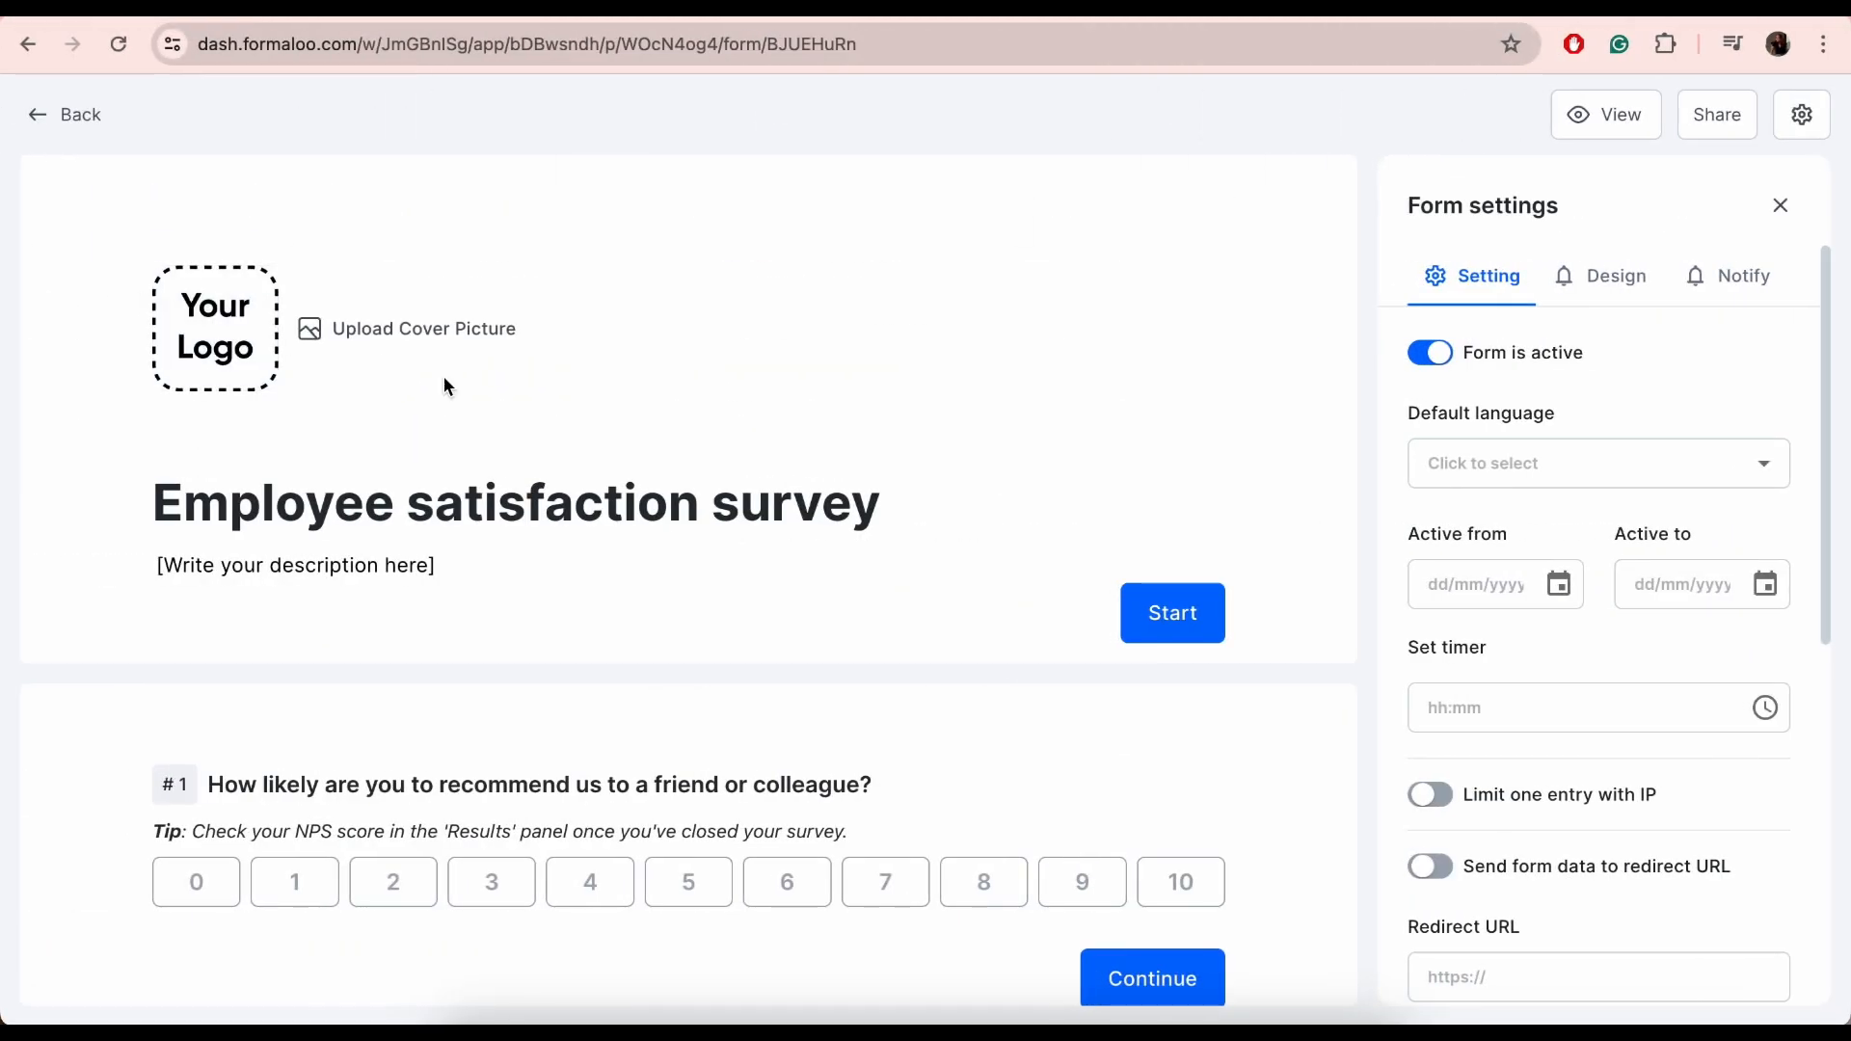
Upload a cover picture for the survey's welcome page
click(380, 336)
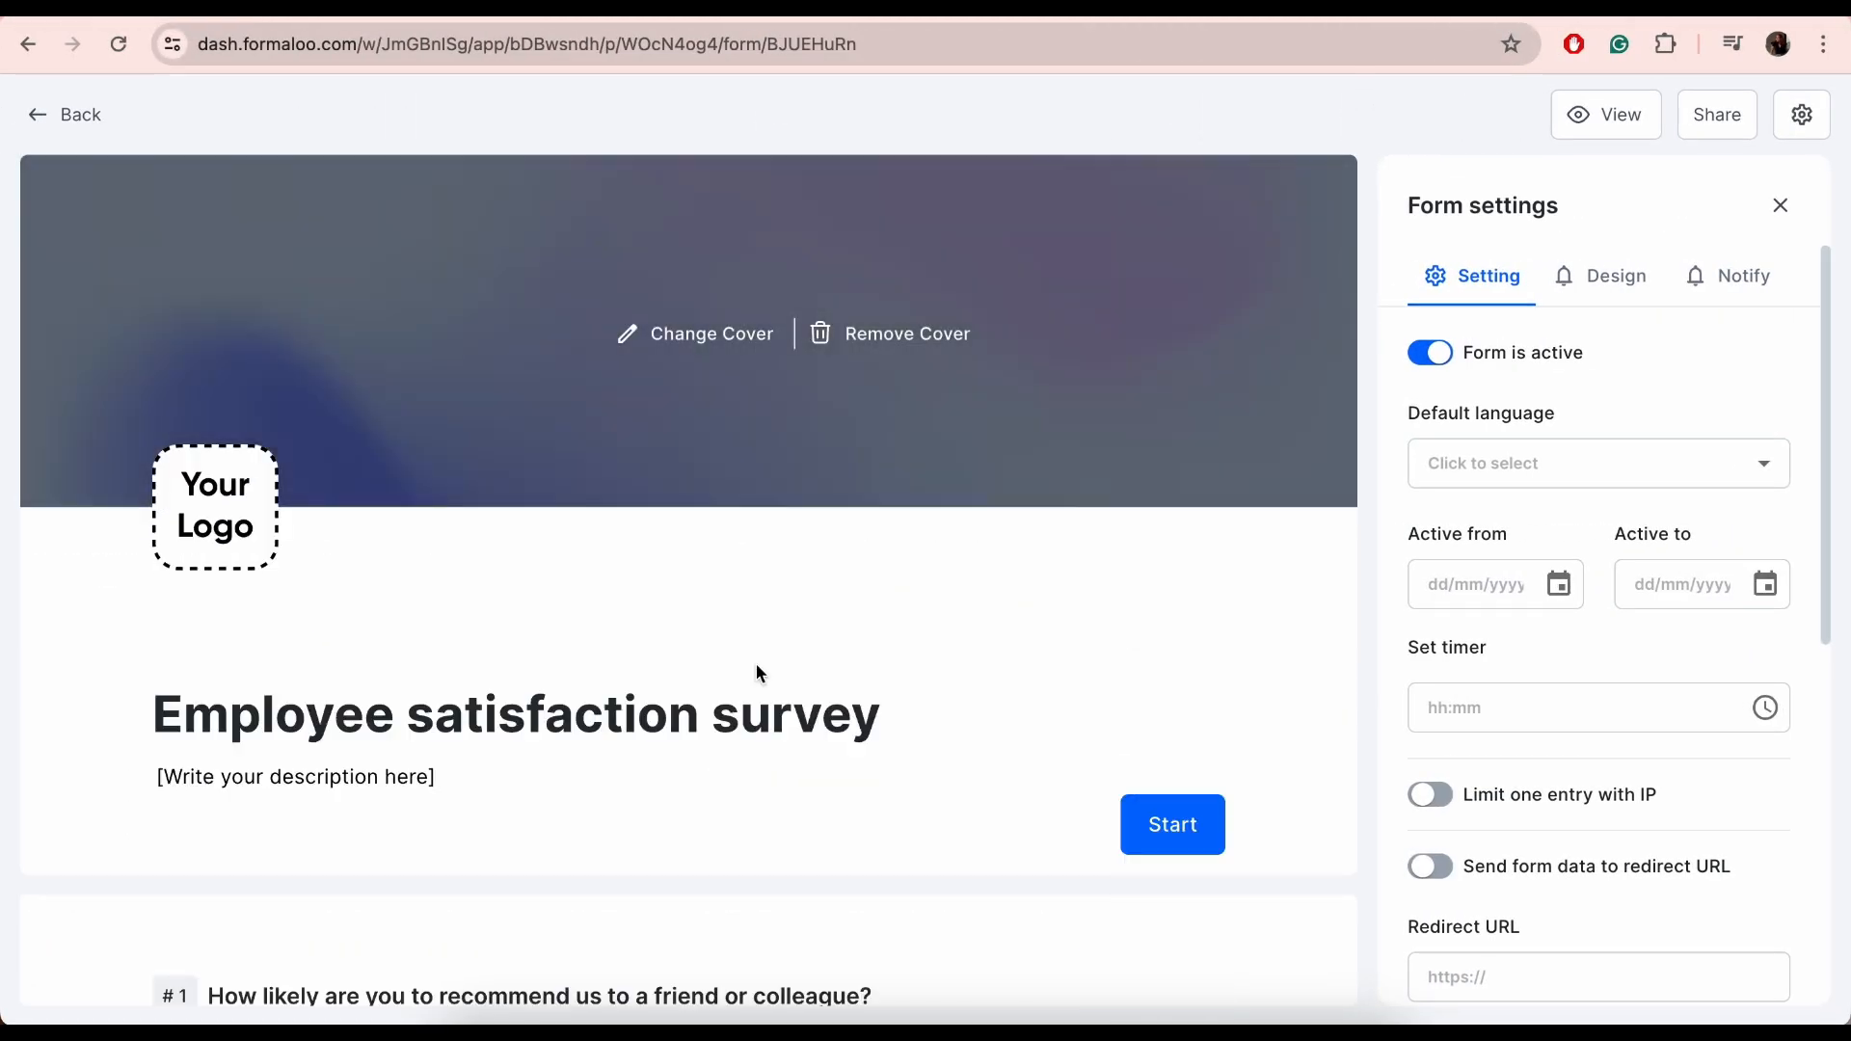
scroll(756, 665, down, 2)
scroll(756, 665, down, 4)
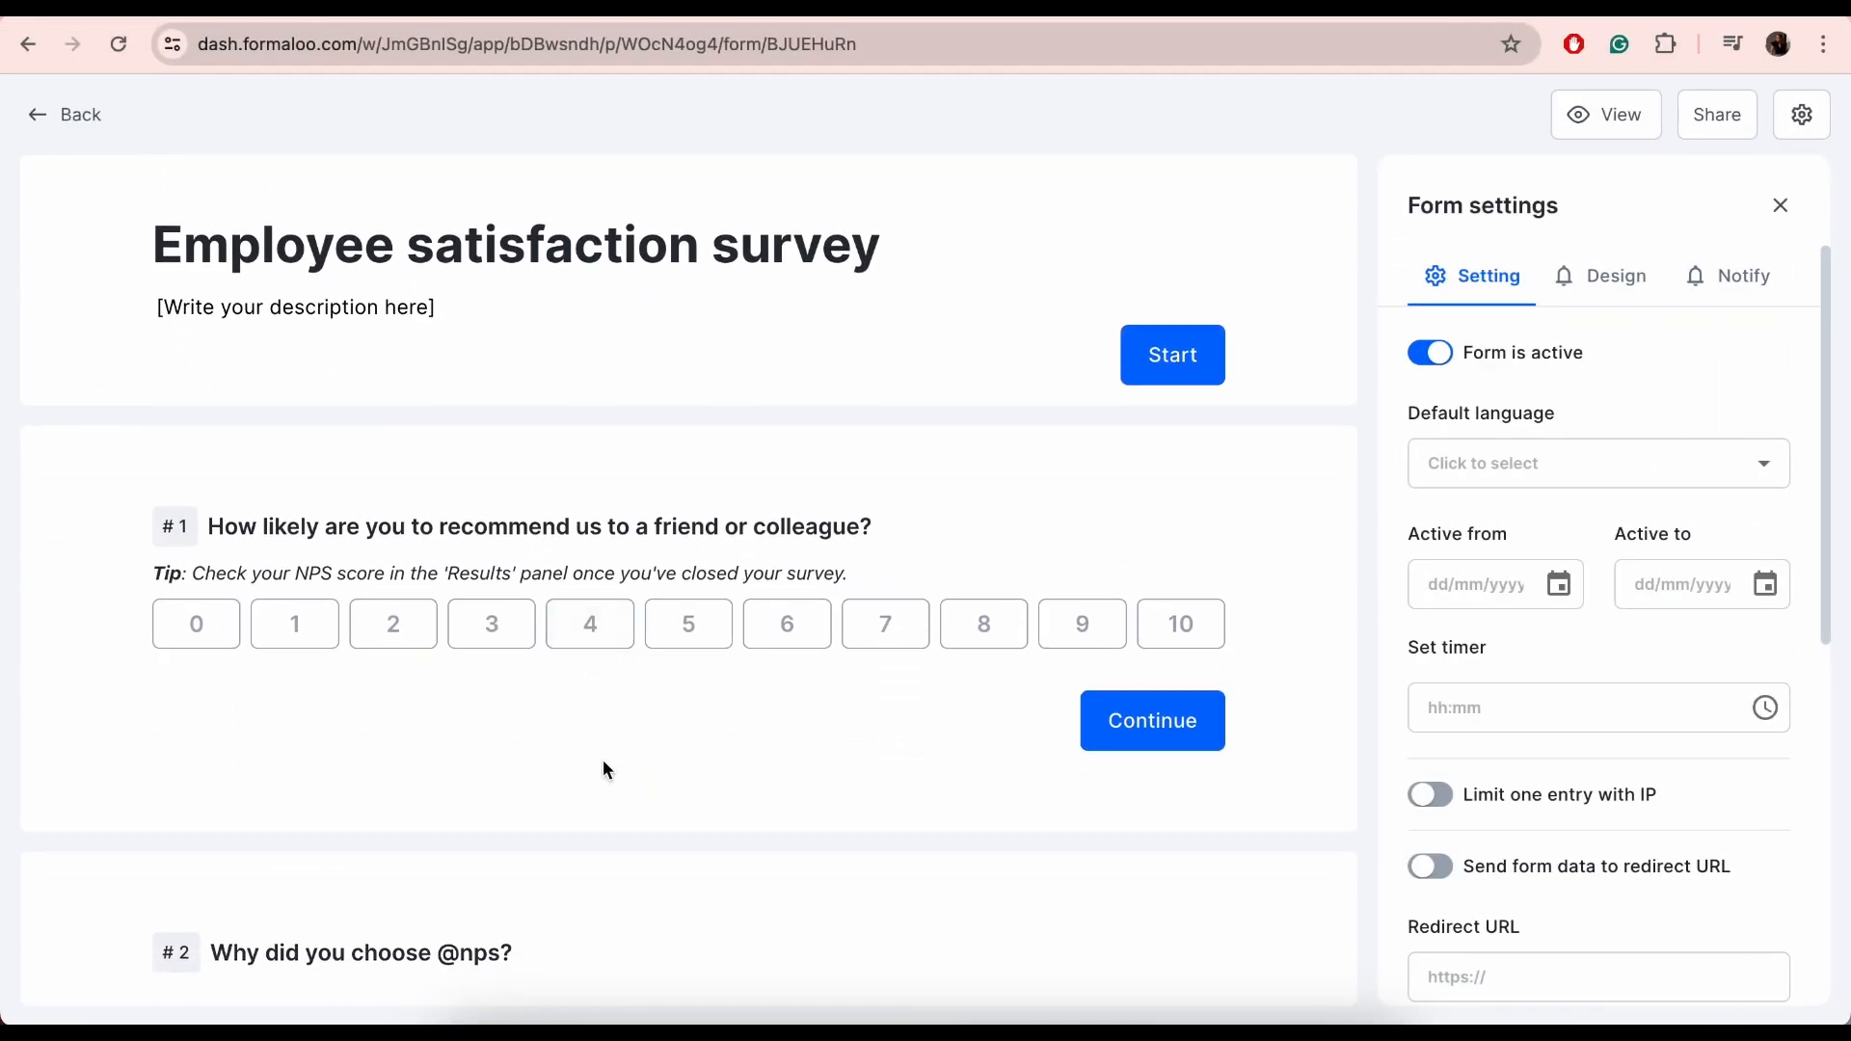
scroll(603, 759, up, 5)
scroll(603, 759, down, 4)
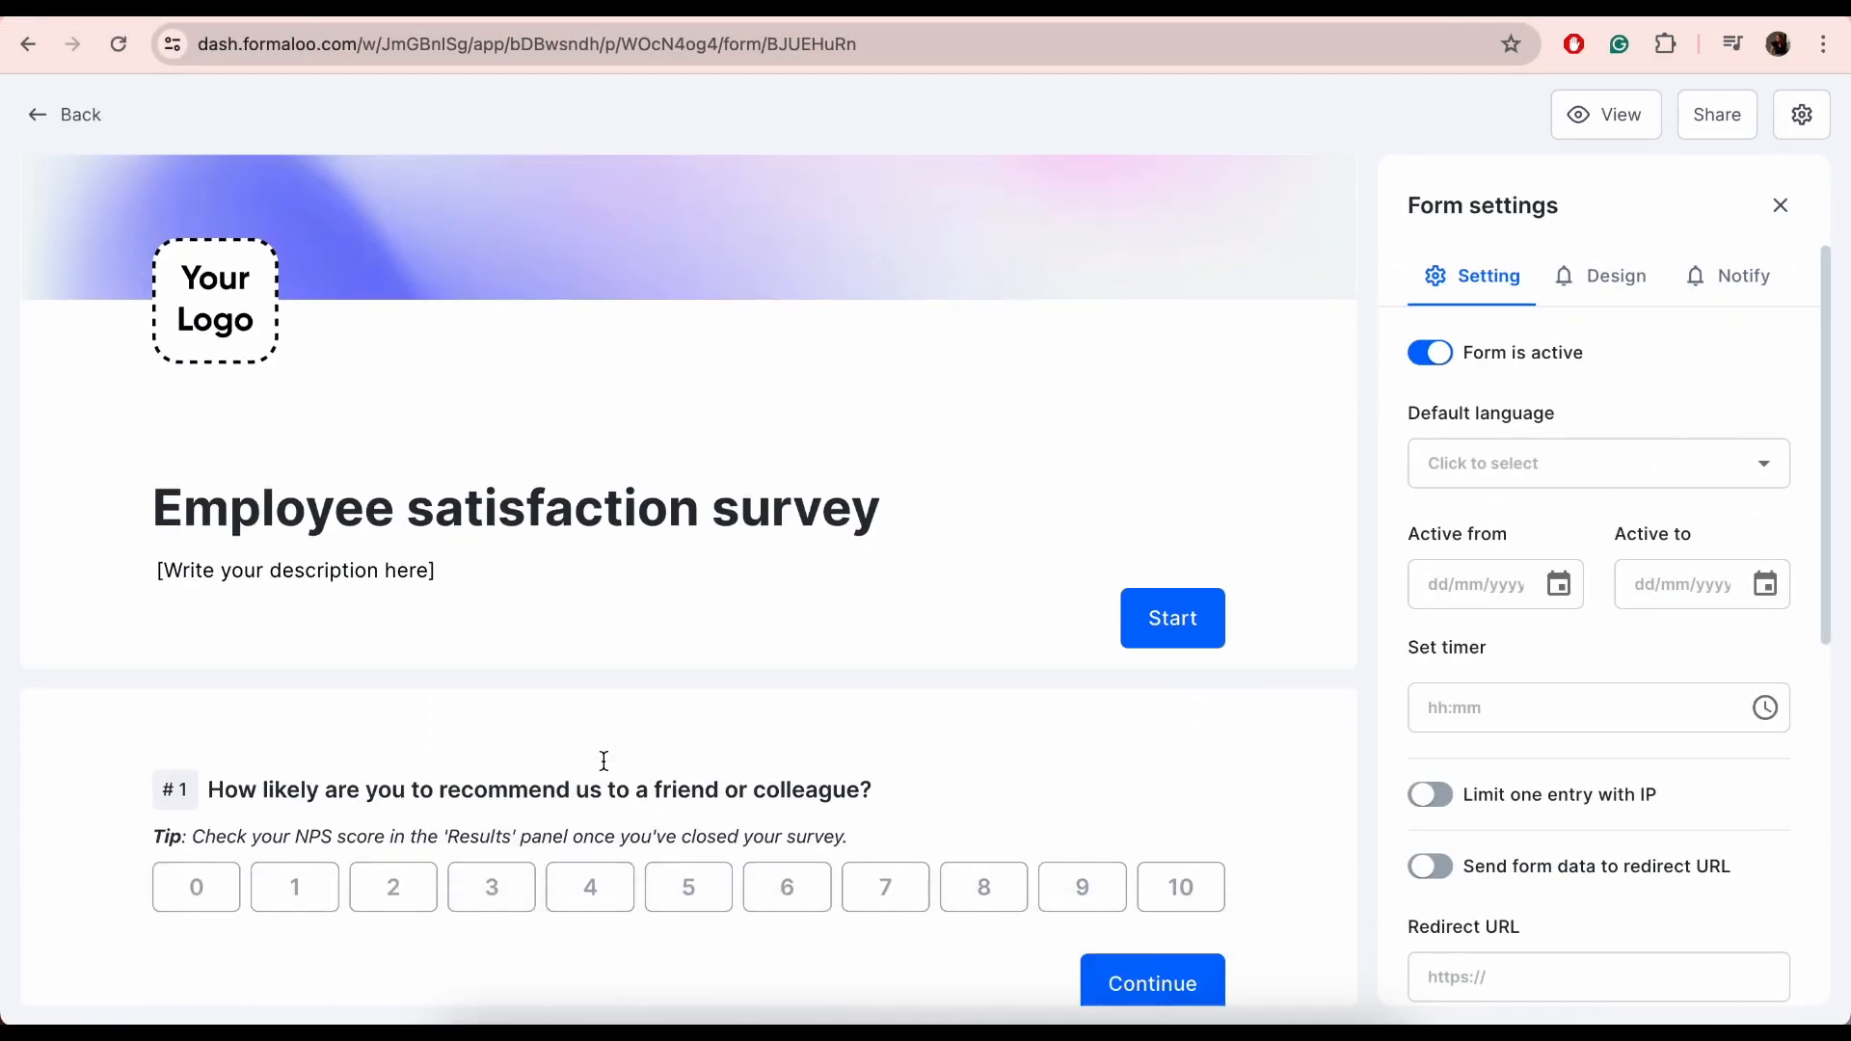
Delete the question "How likely are you to recommend us to a friend or colleague?" from the survey
scroll(559, 796, down, 6)
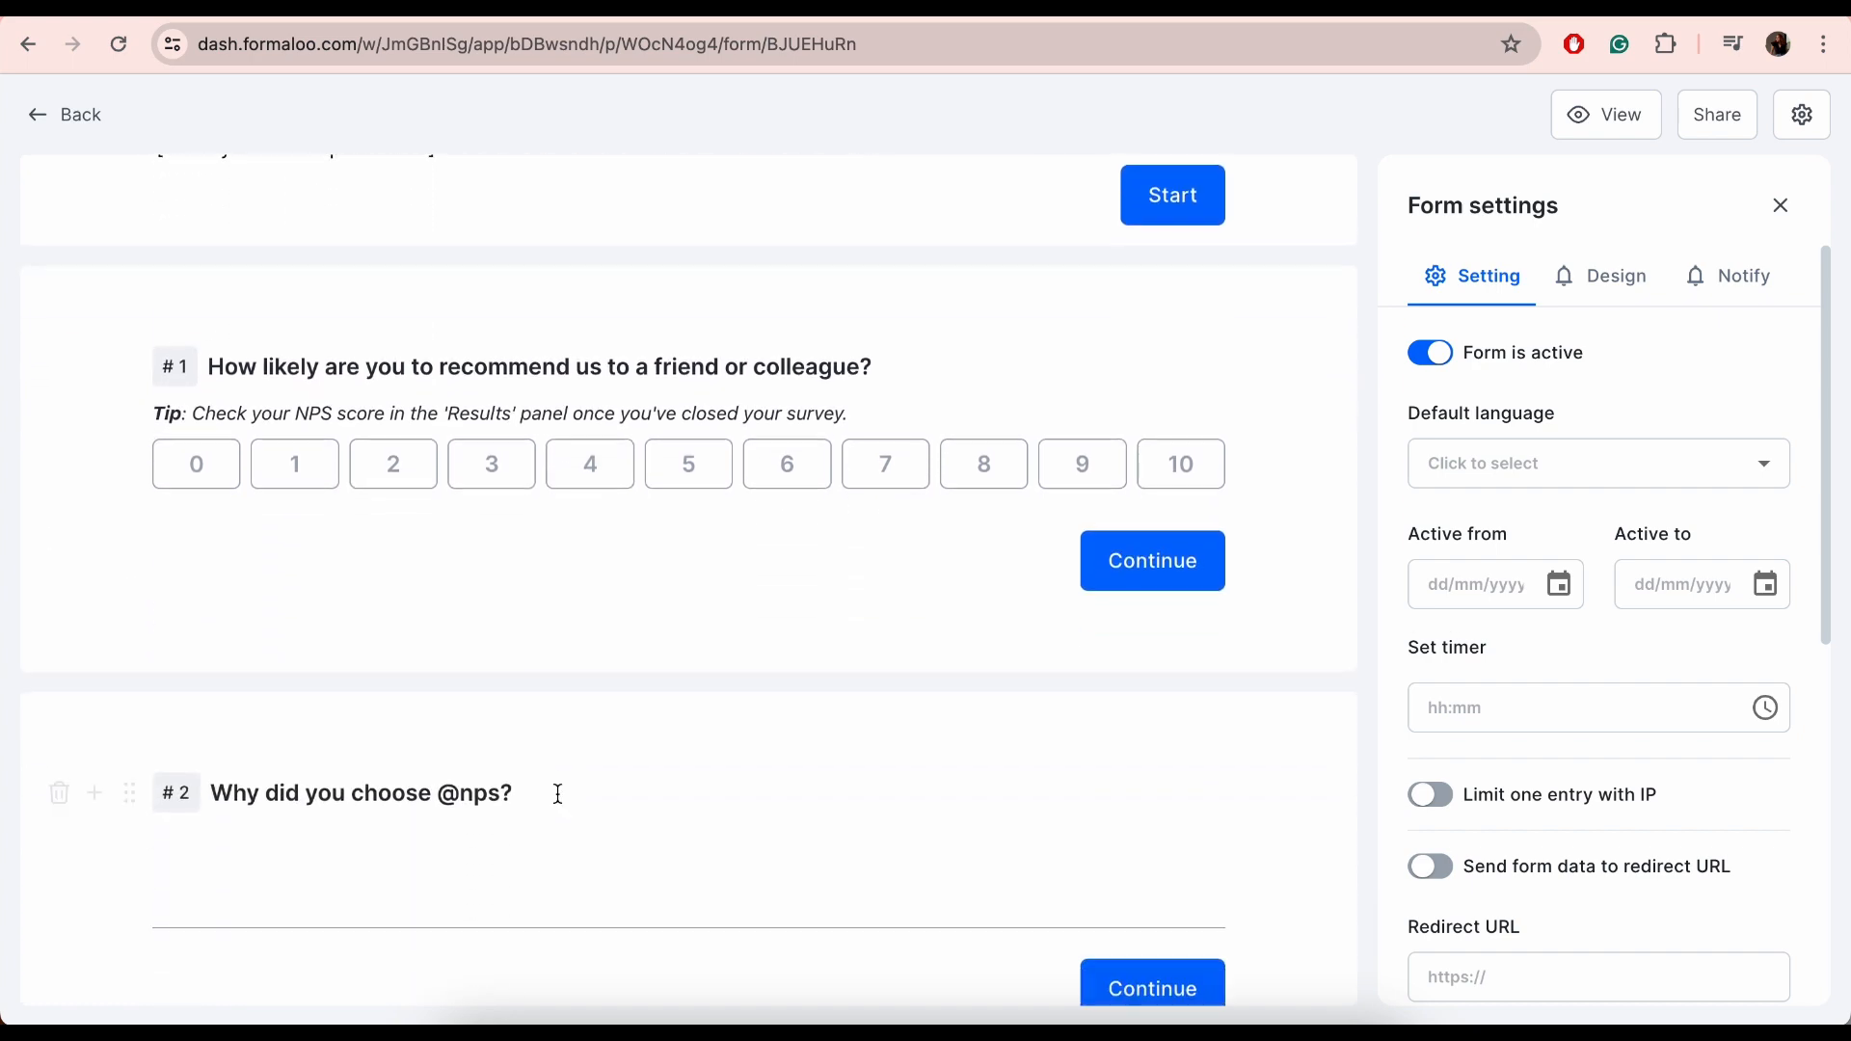
scroll(561, 802, down, 5)
scroll(561, 802, up, 15)
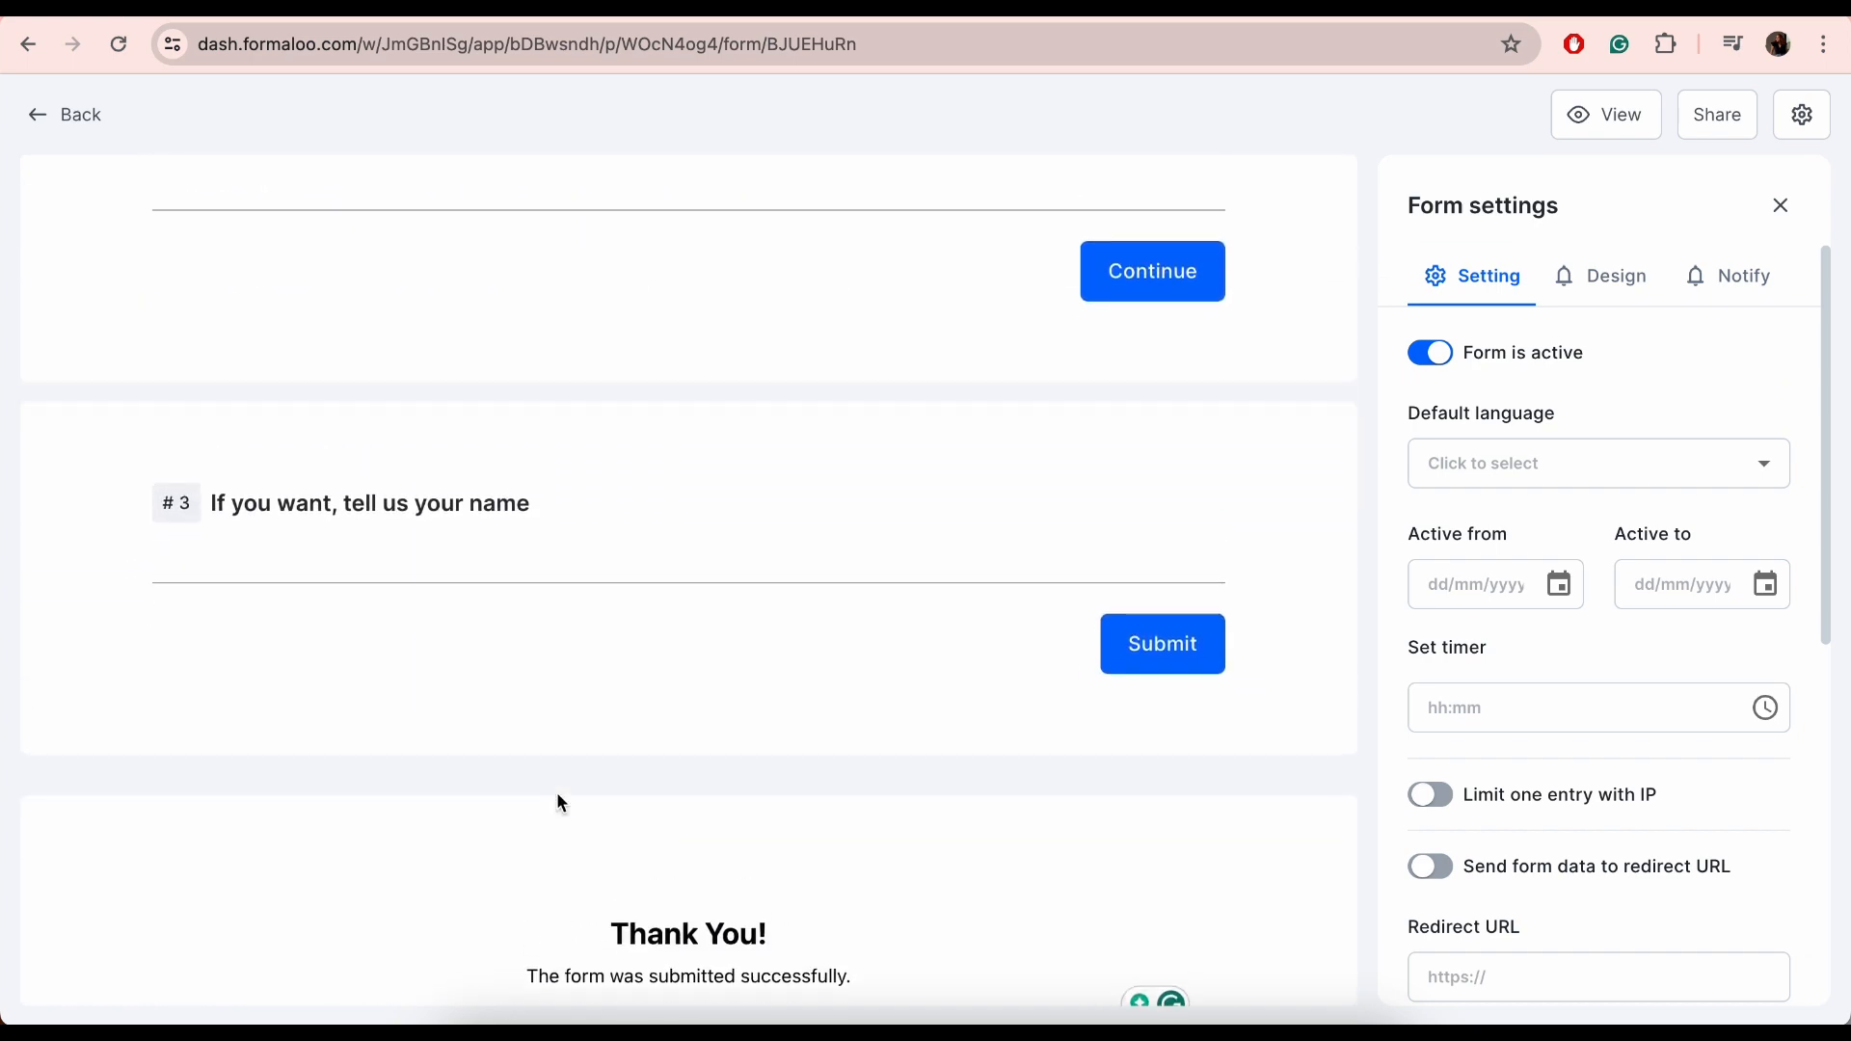
mouse_move(117, 655)
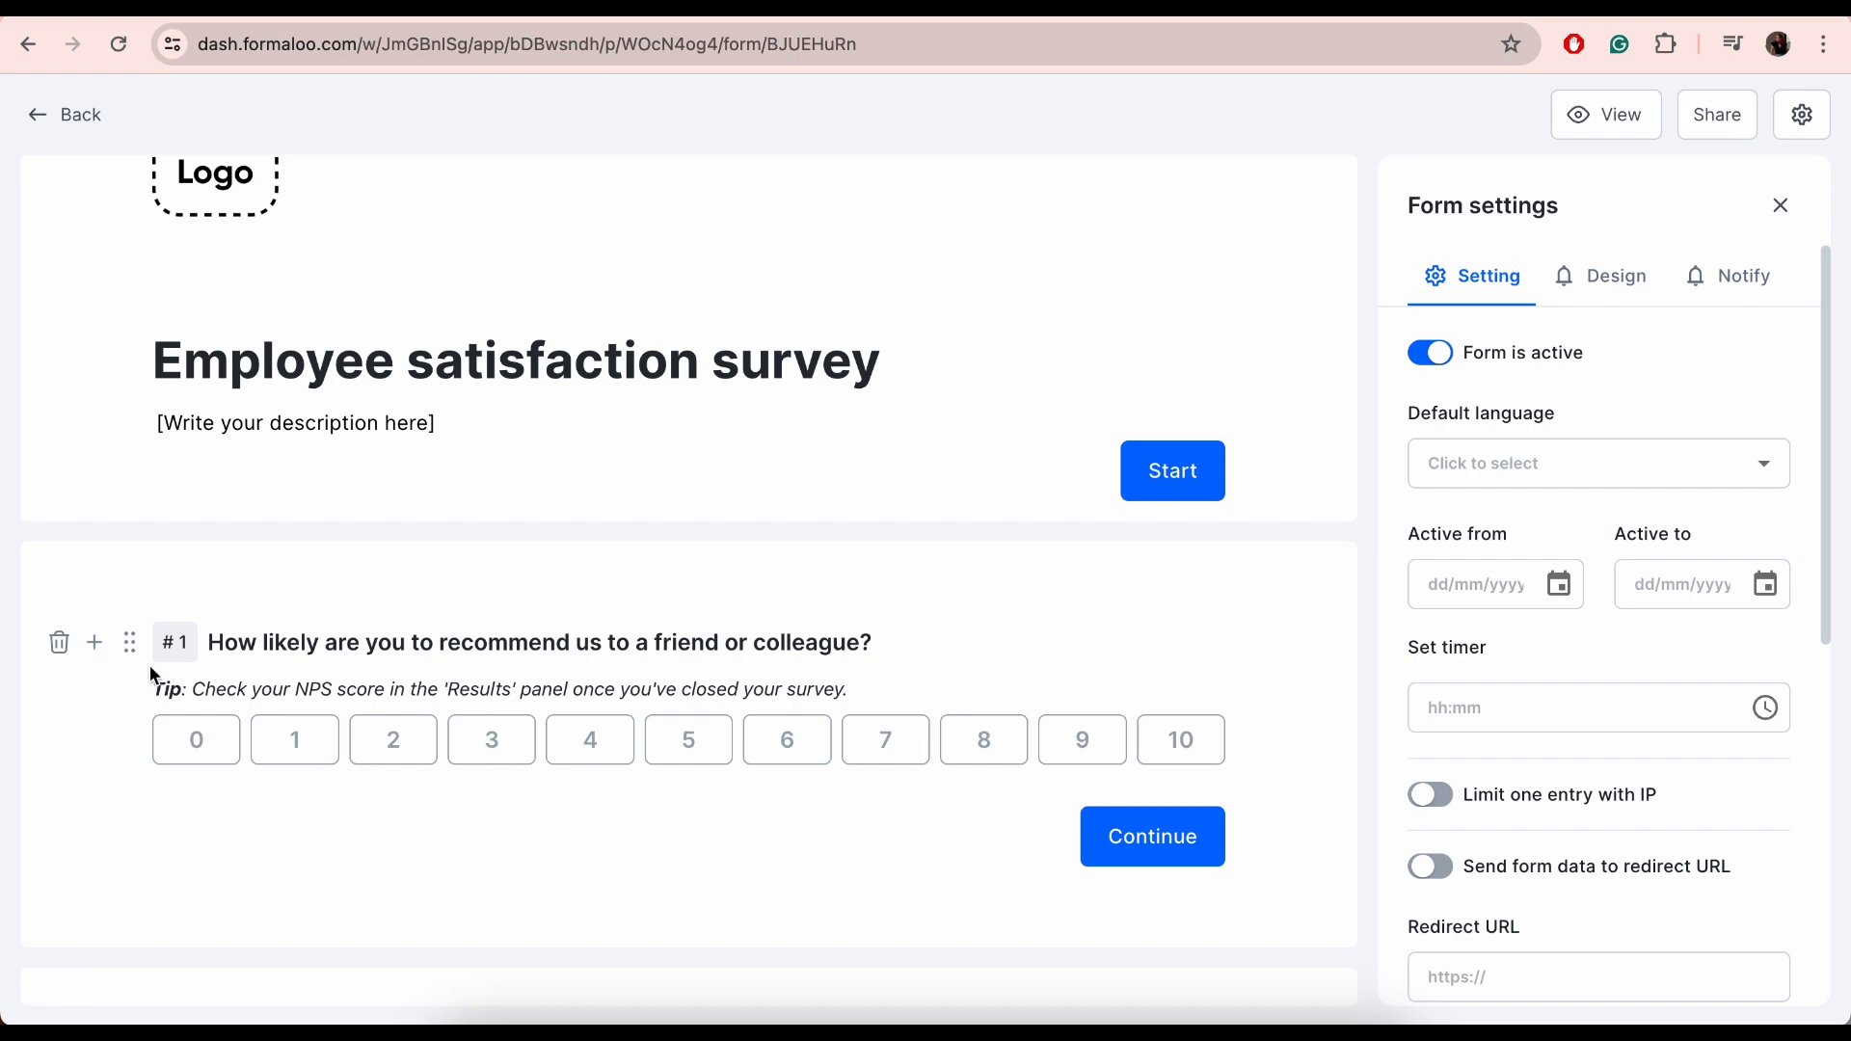
click(60, 646)
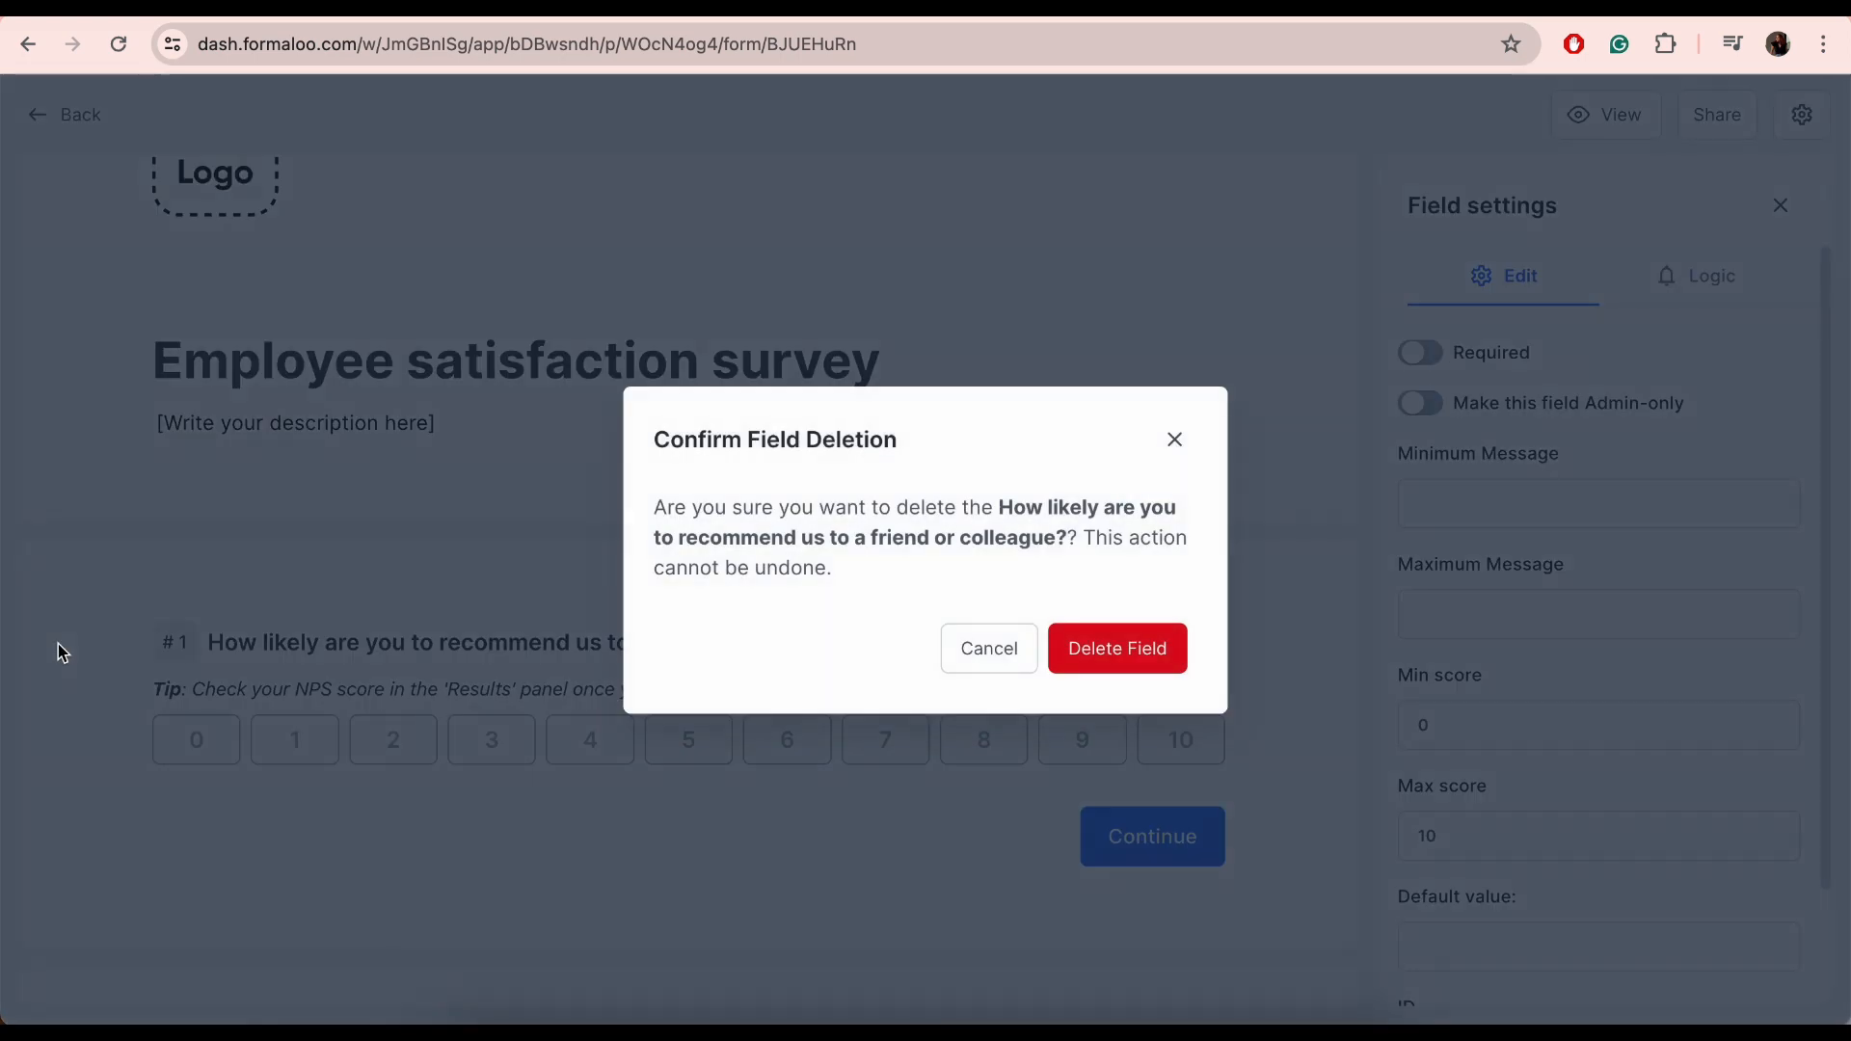
click(1088, 658)
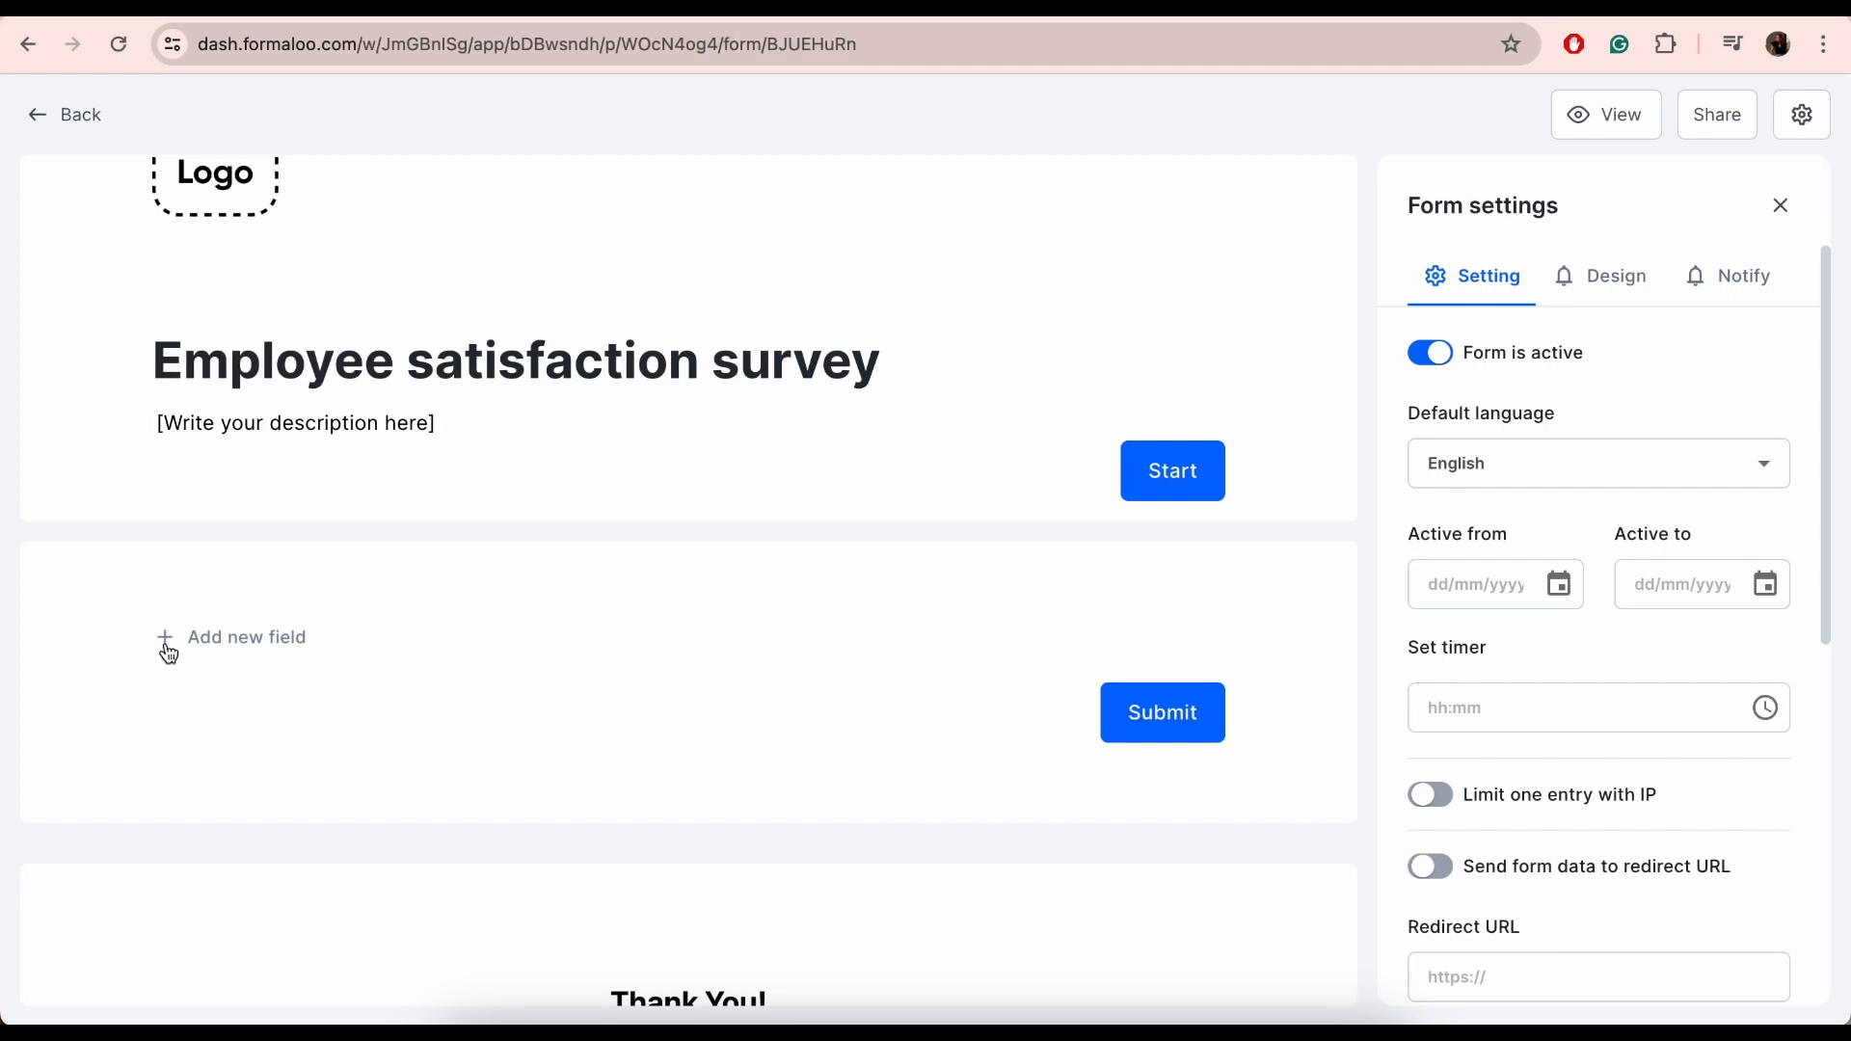
Start adding a new field and examine the available text, contact, choice, rating, date, form structure and other field types
click(168, 656)
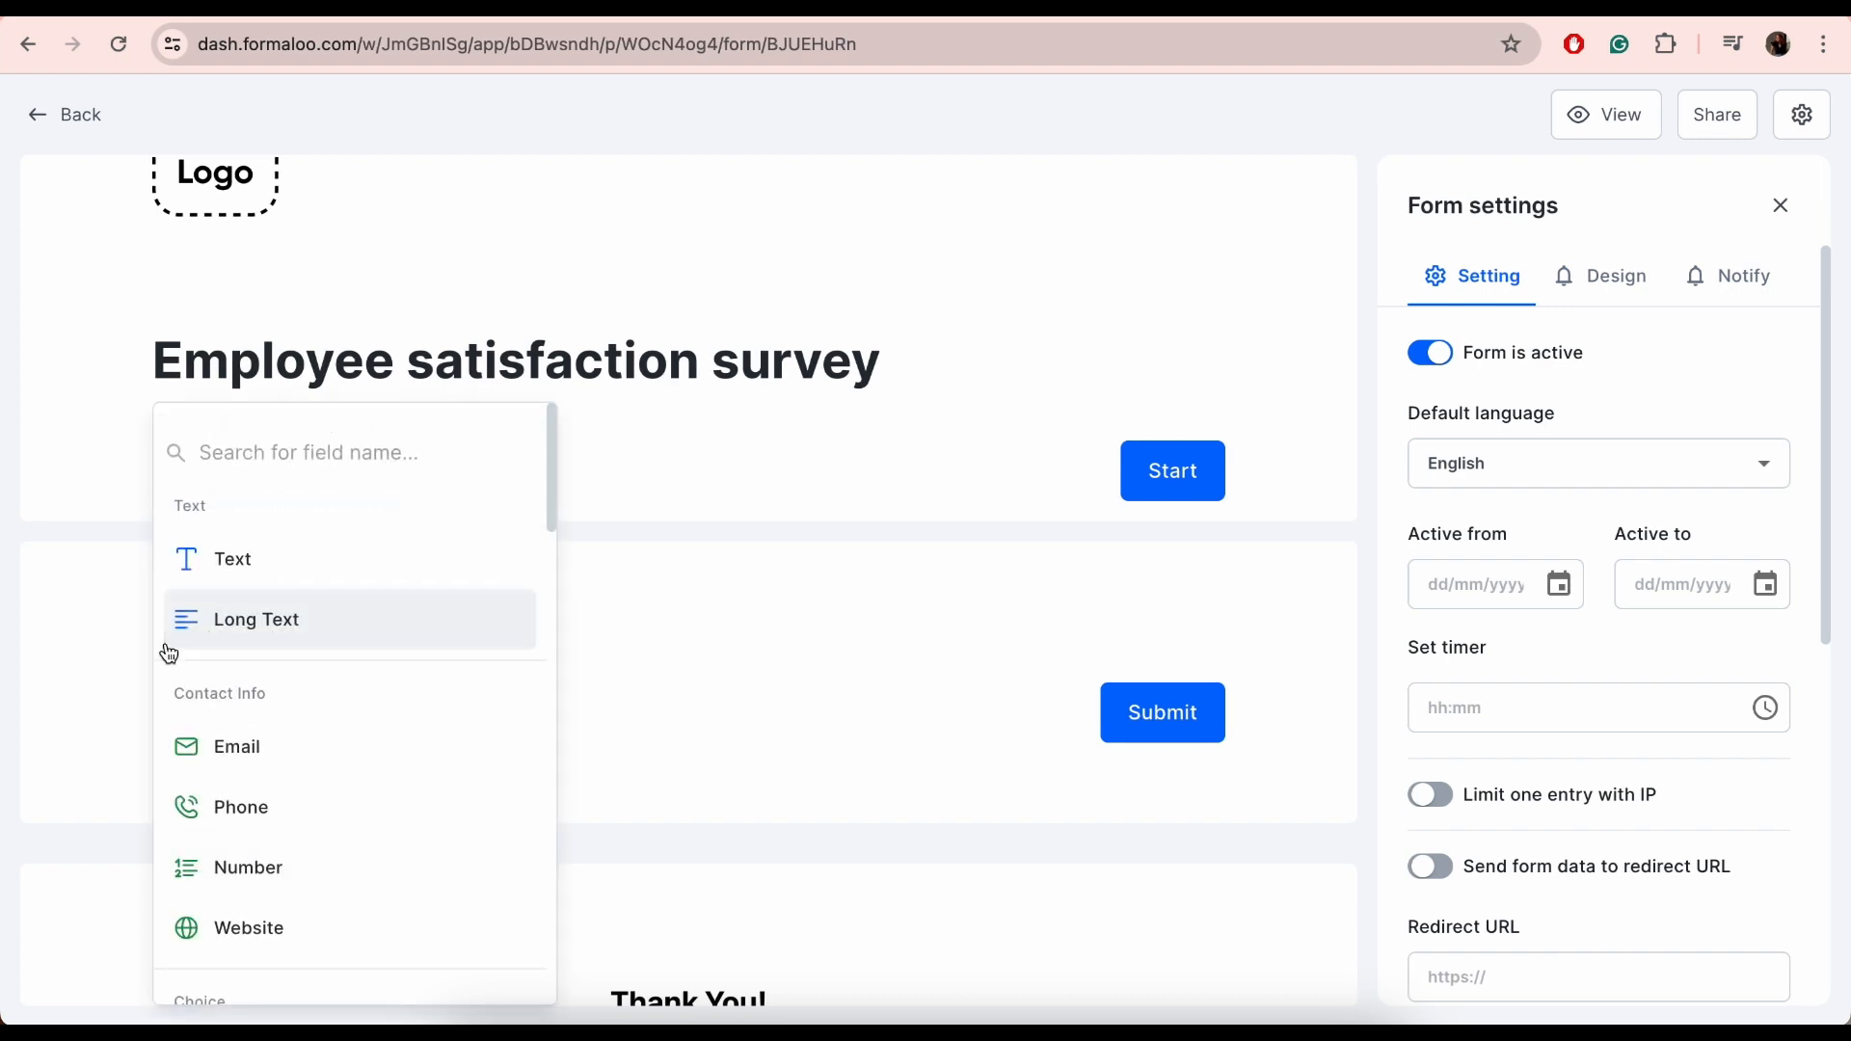
scroll(168, 655, down, 6)
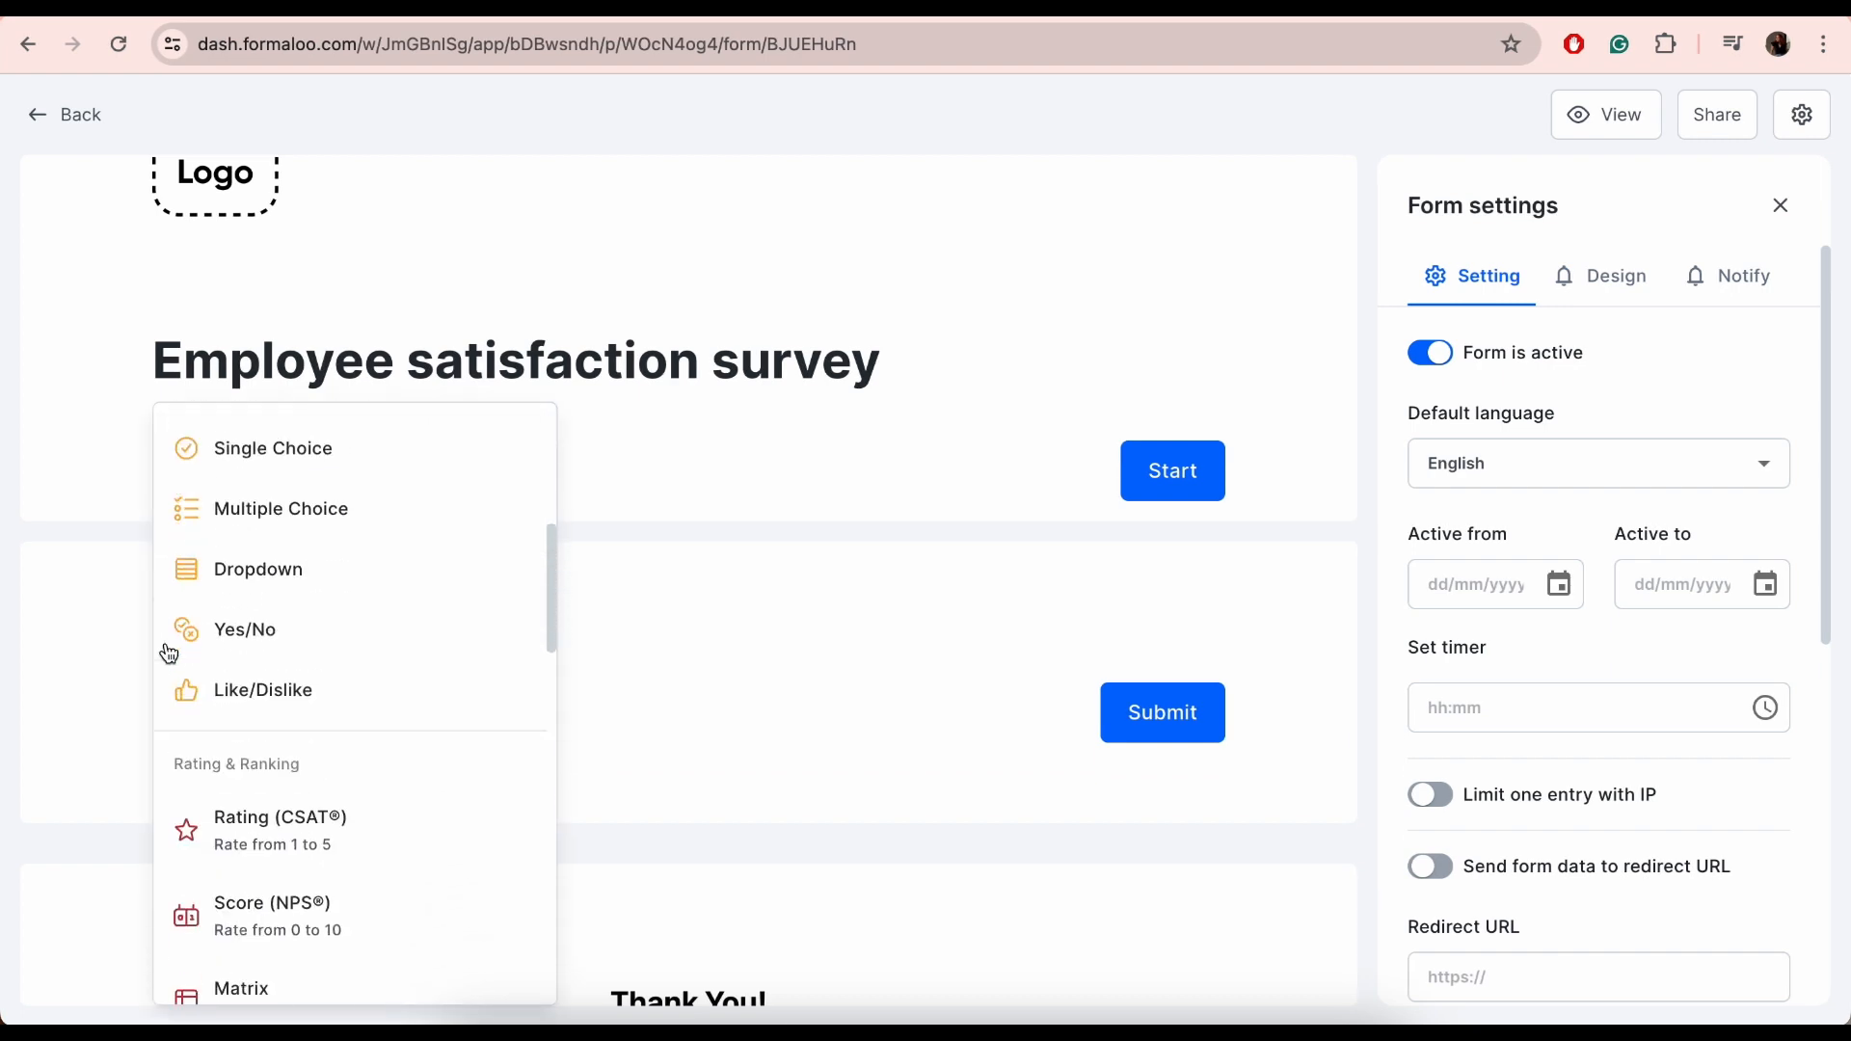
scroll(169, 655, down, 10)
scroll(169, 655, up, 20)
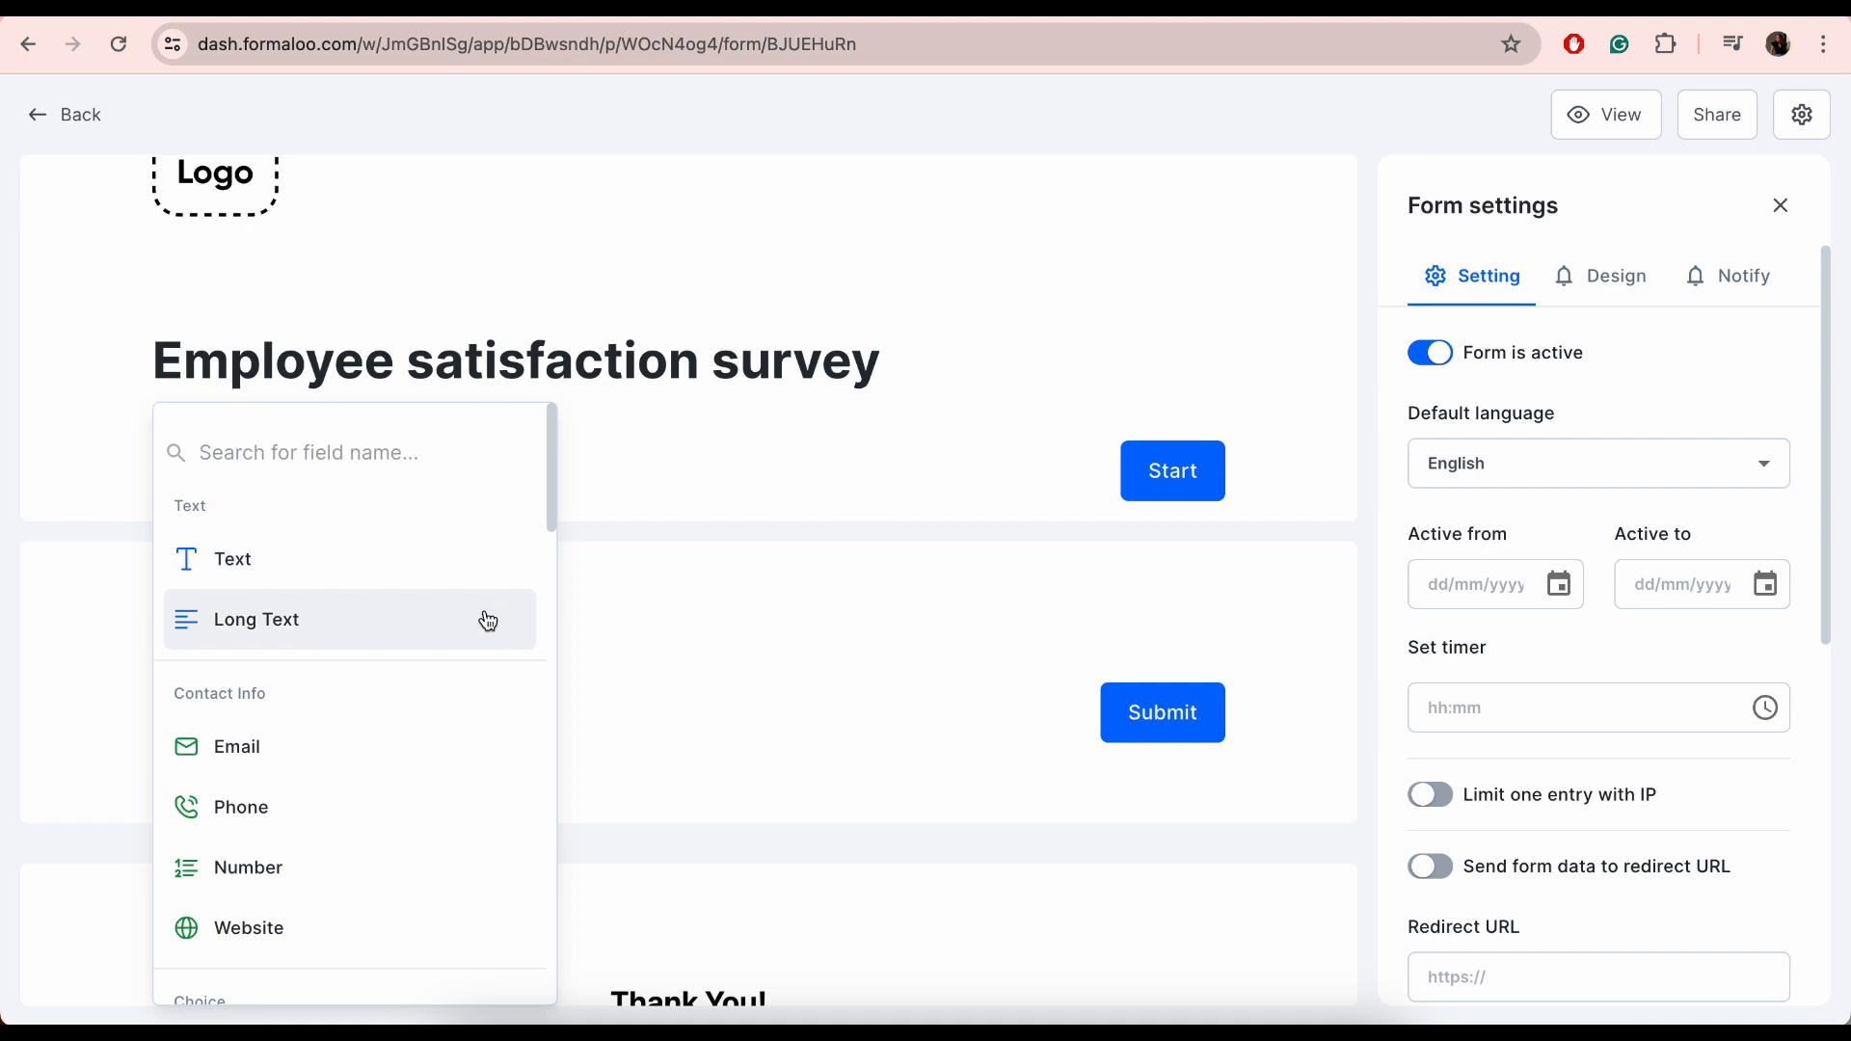
scroll(488, 621, down, 3)
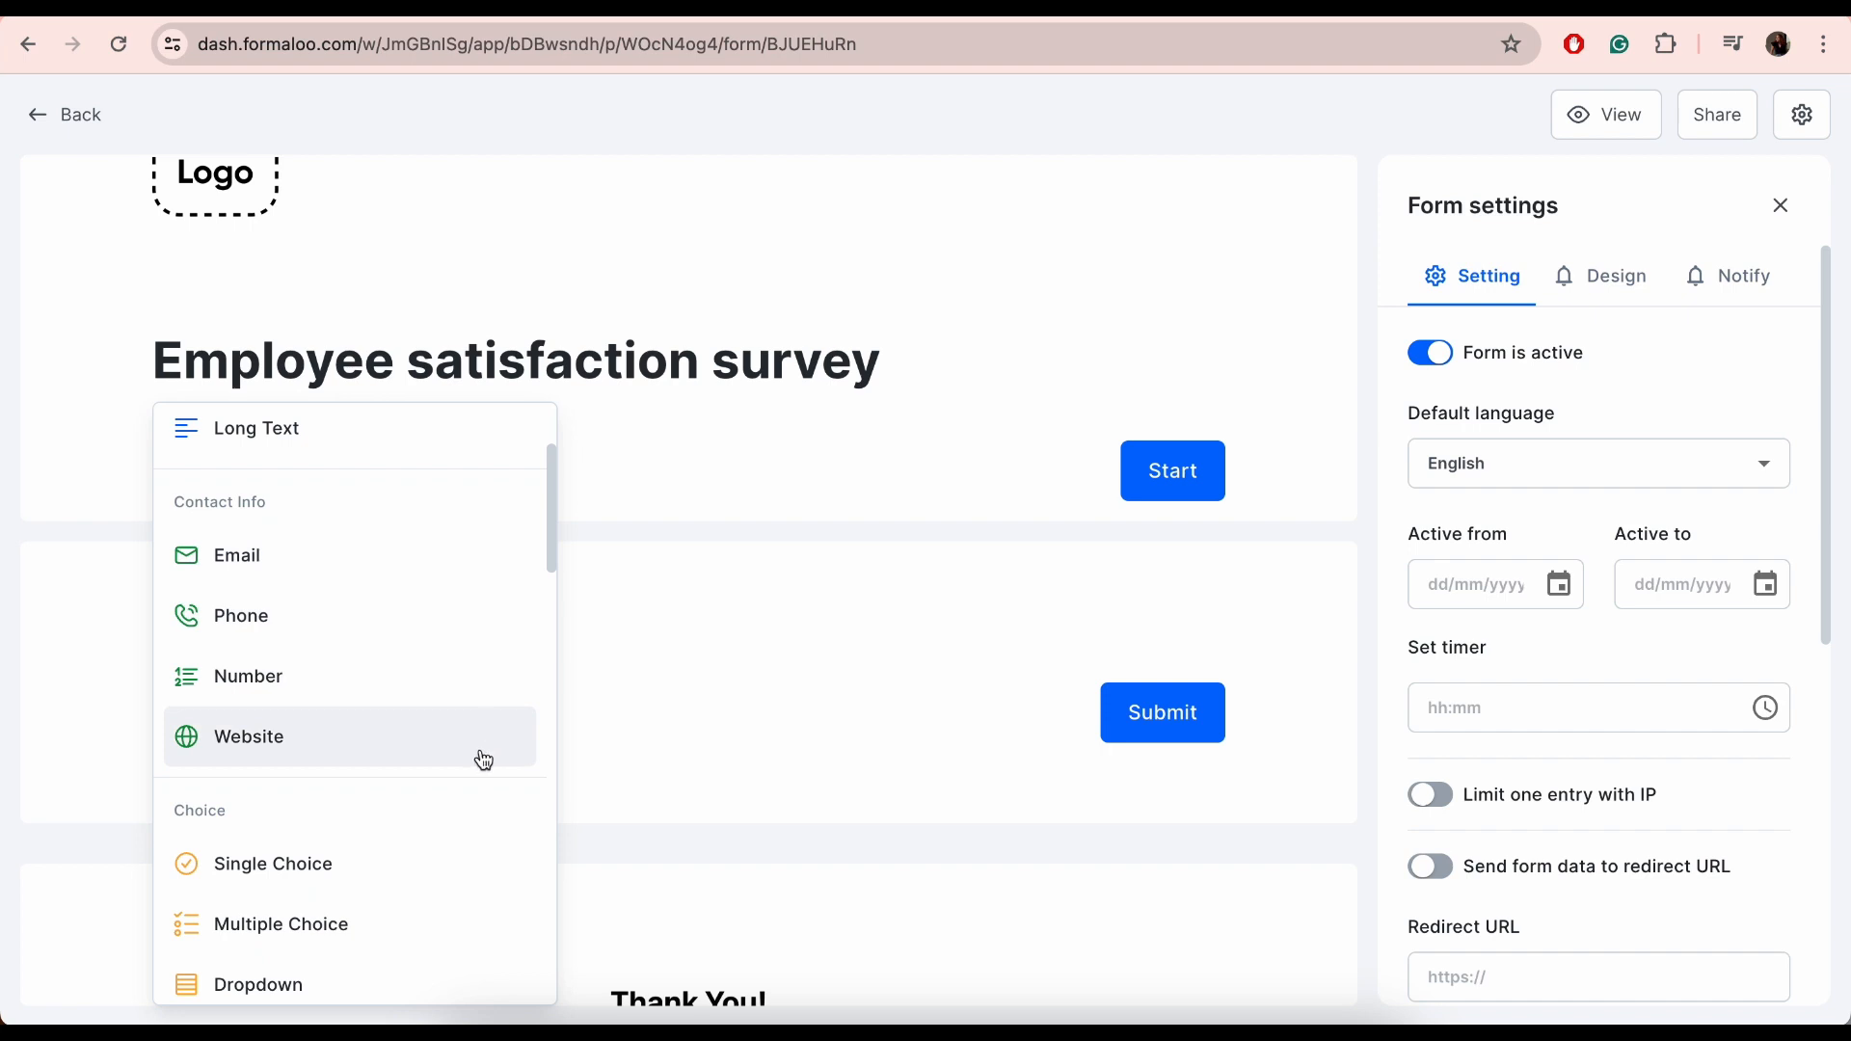
scroll(484, 760, down, 5)
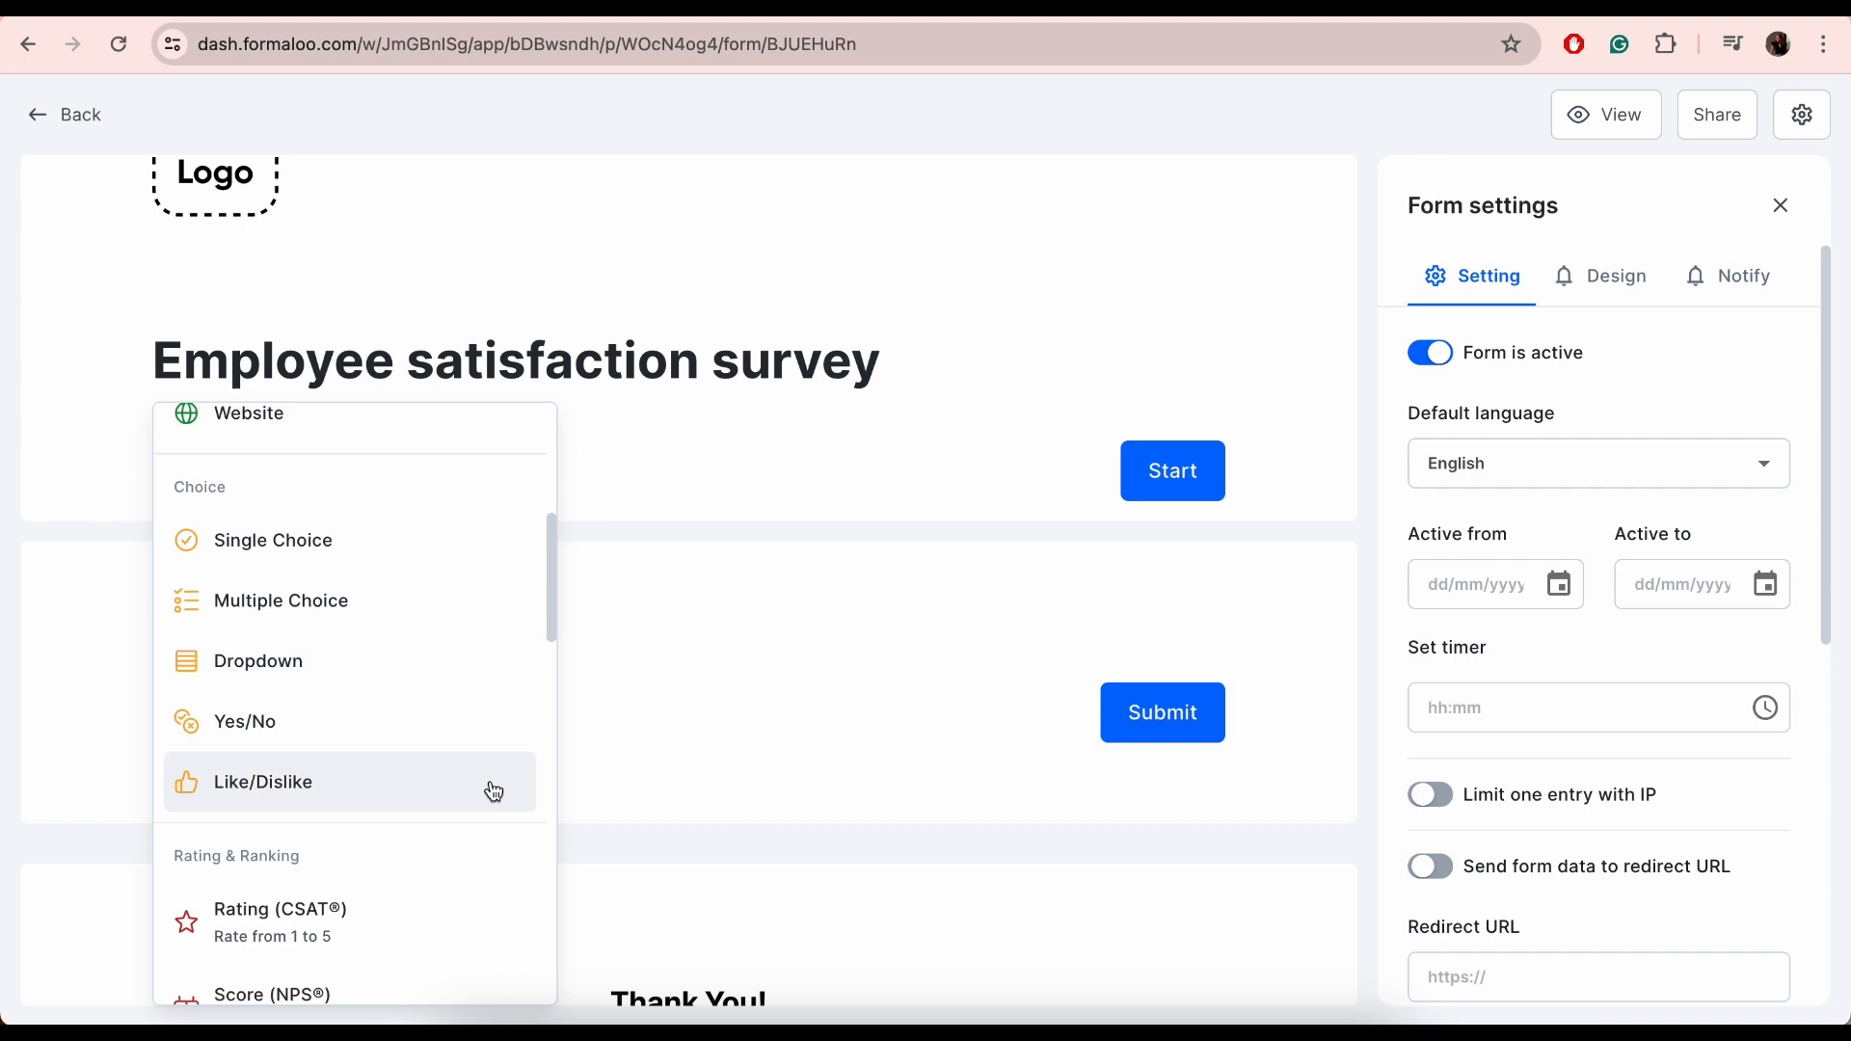
scroll(494, 792, down, 3)
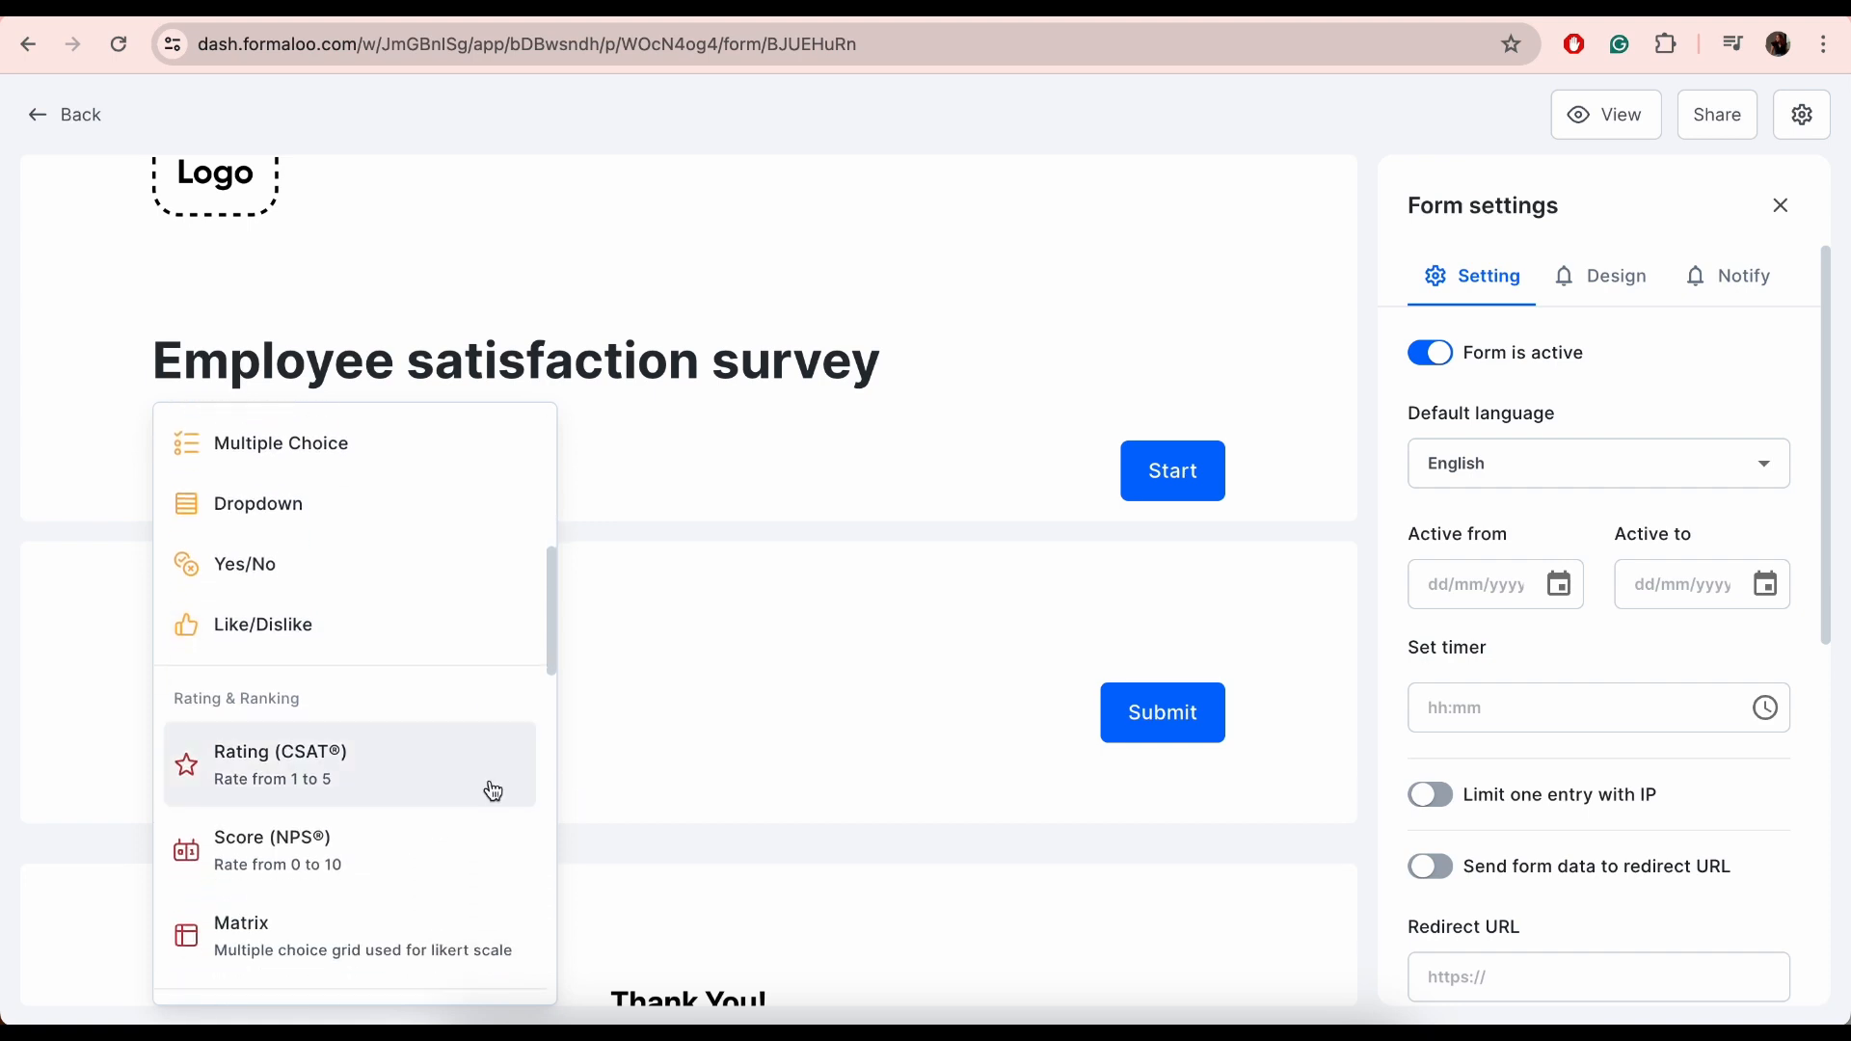
scroll(493, 791, down, 1)
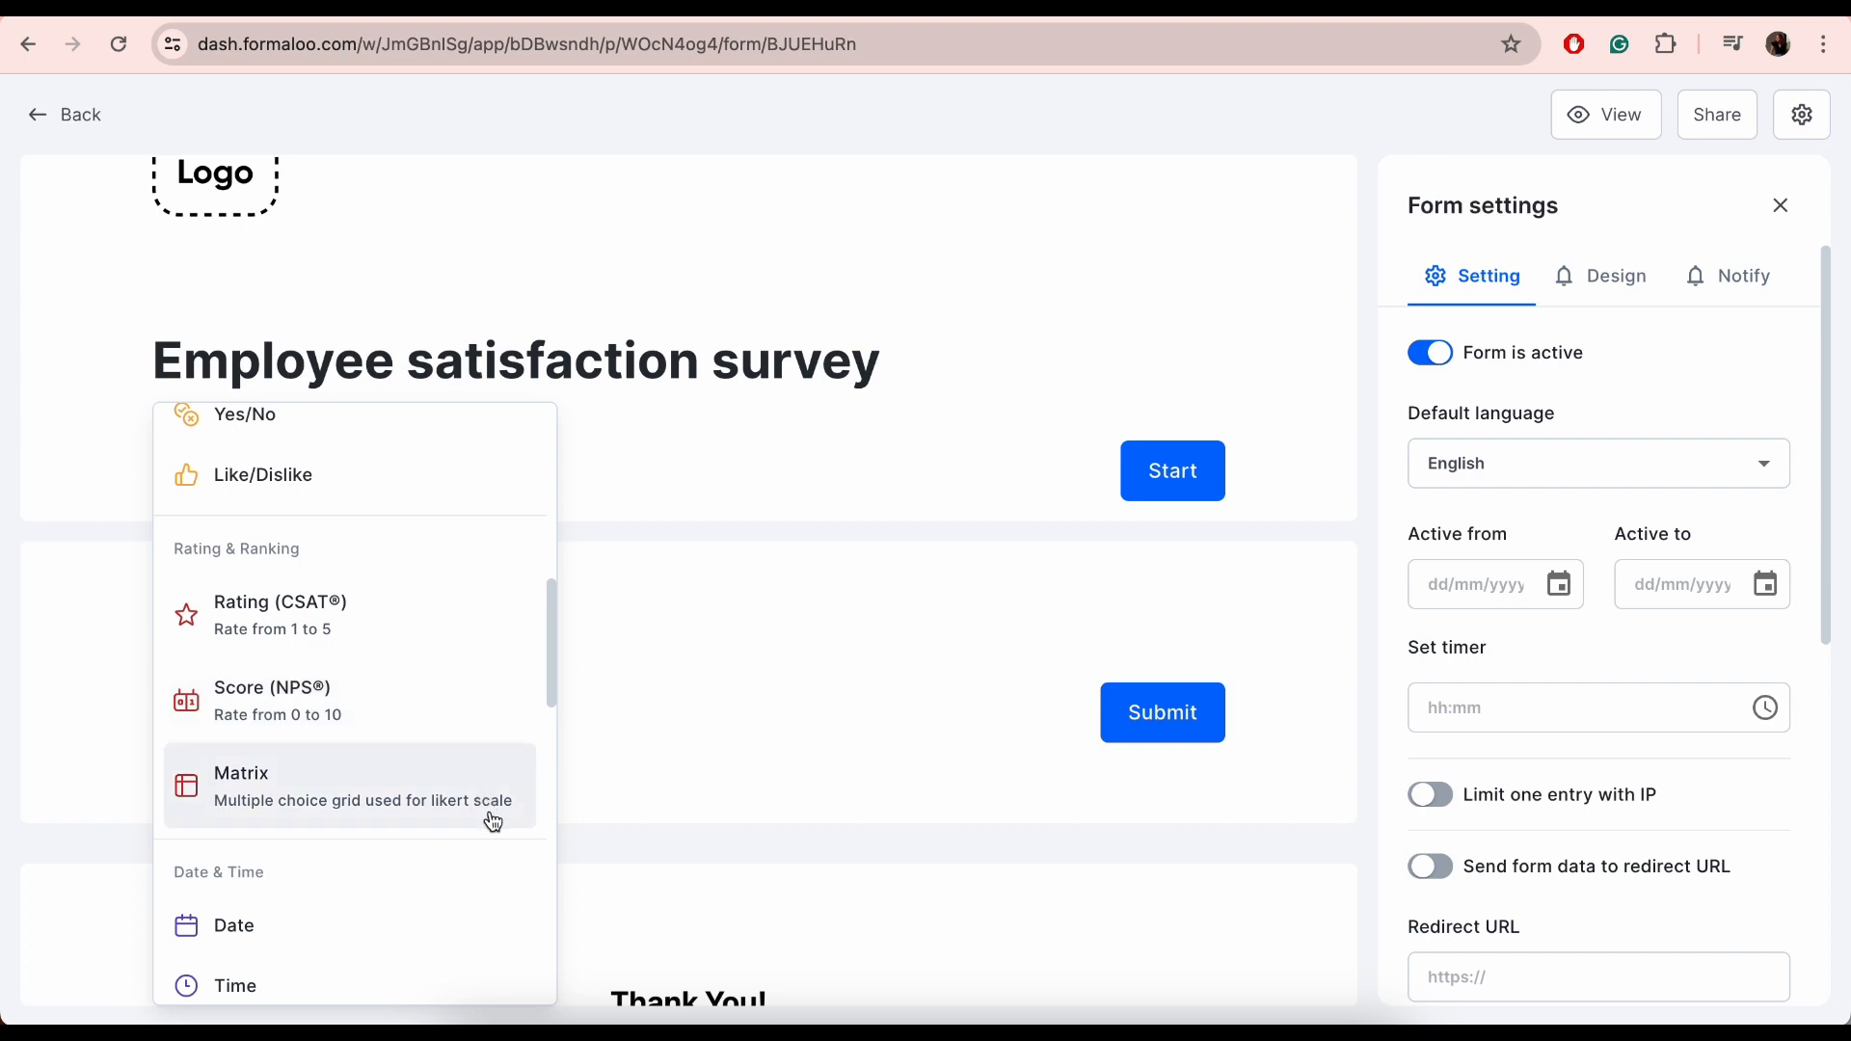
scroll(493, 821, down, 3)
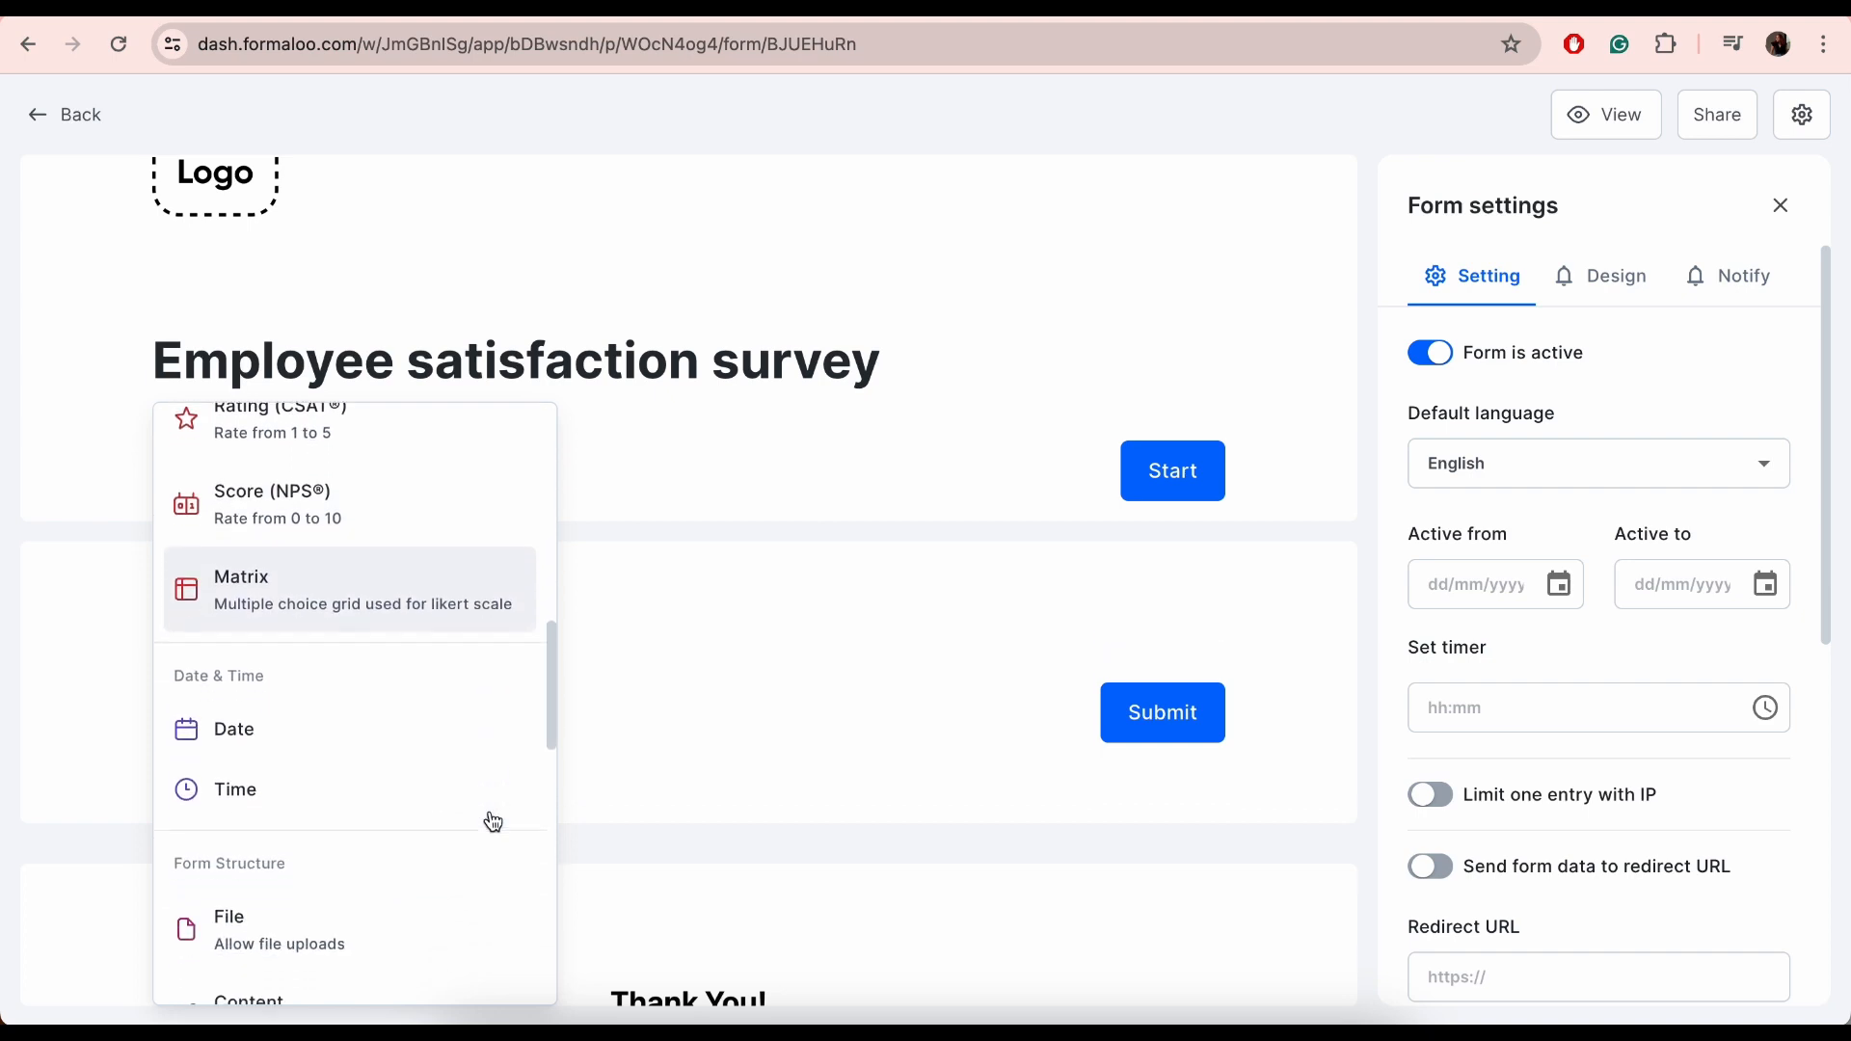
scroll(489, 819, down, 3)
scroll(485, 774, down, 2)
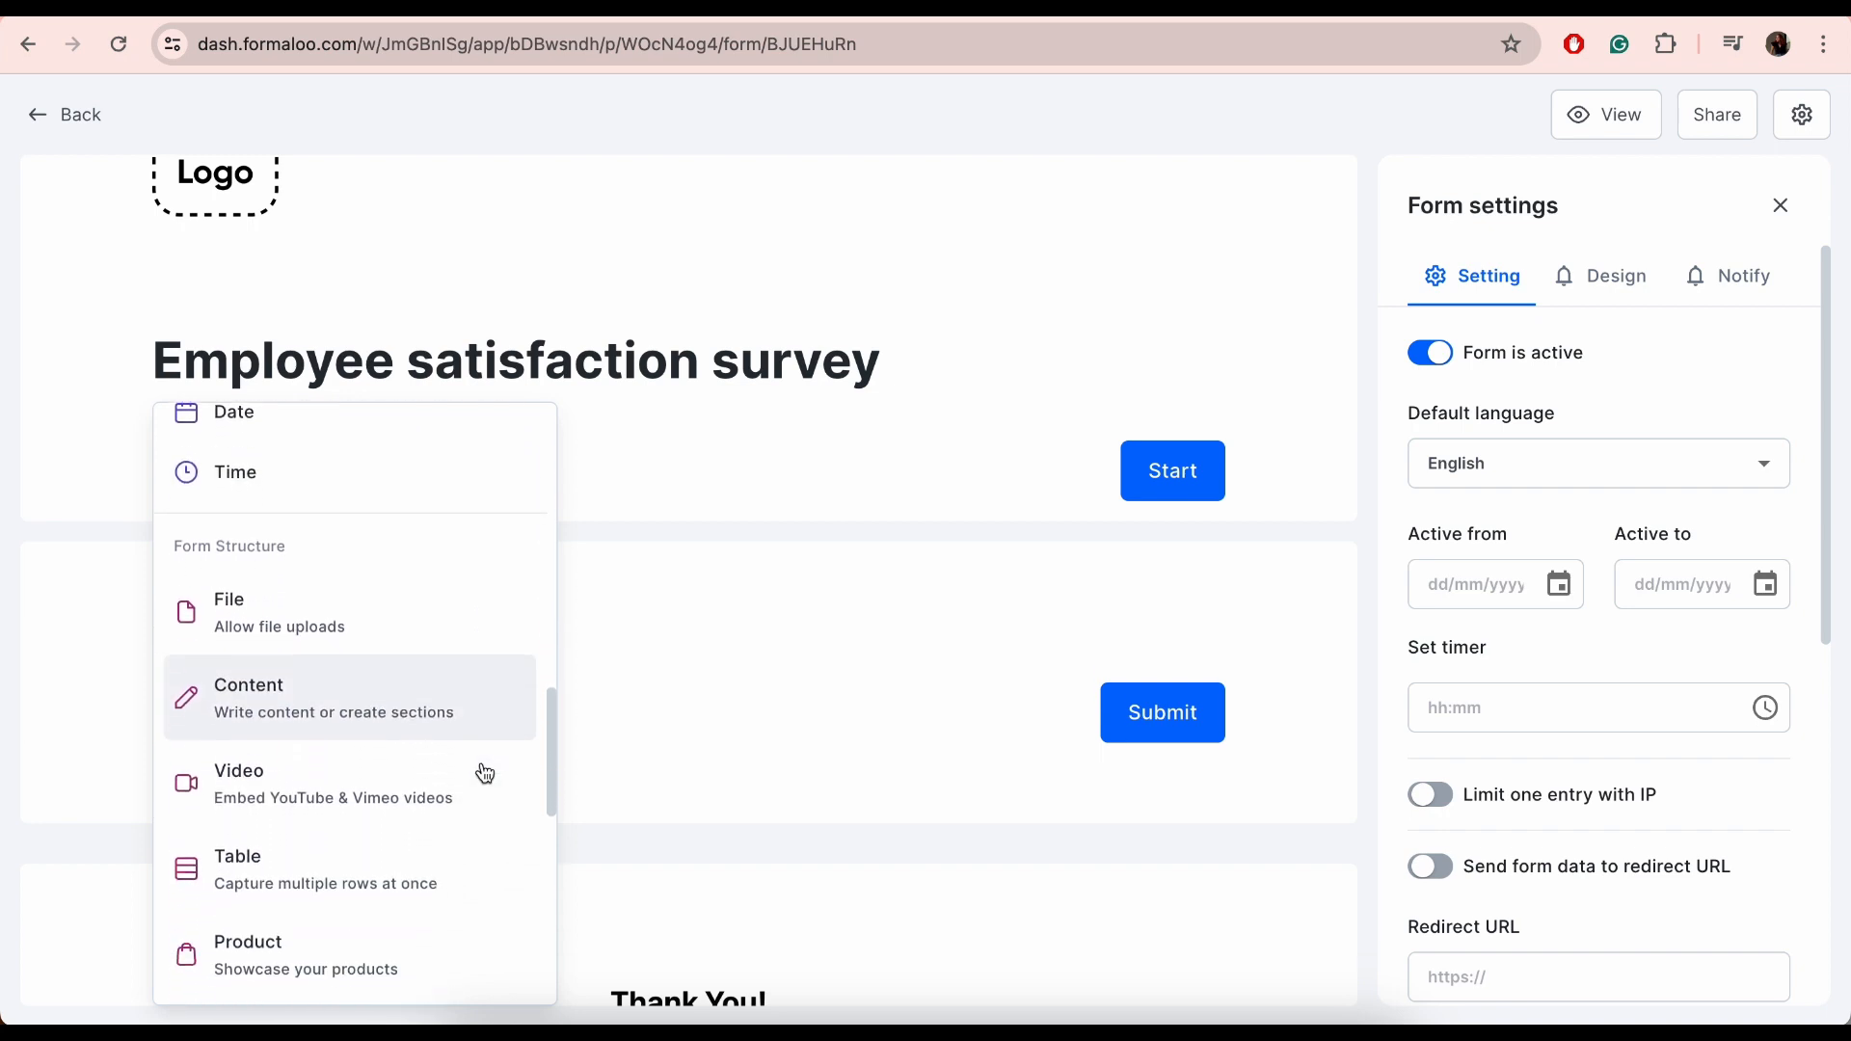
scroll(485, 774, down, 1)
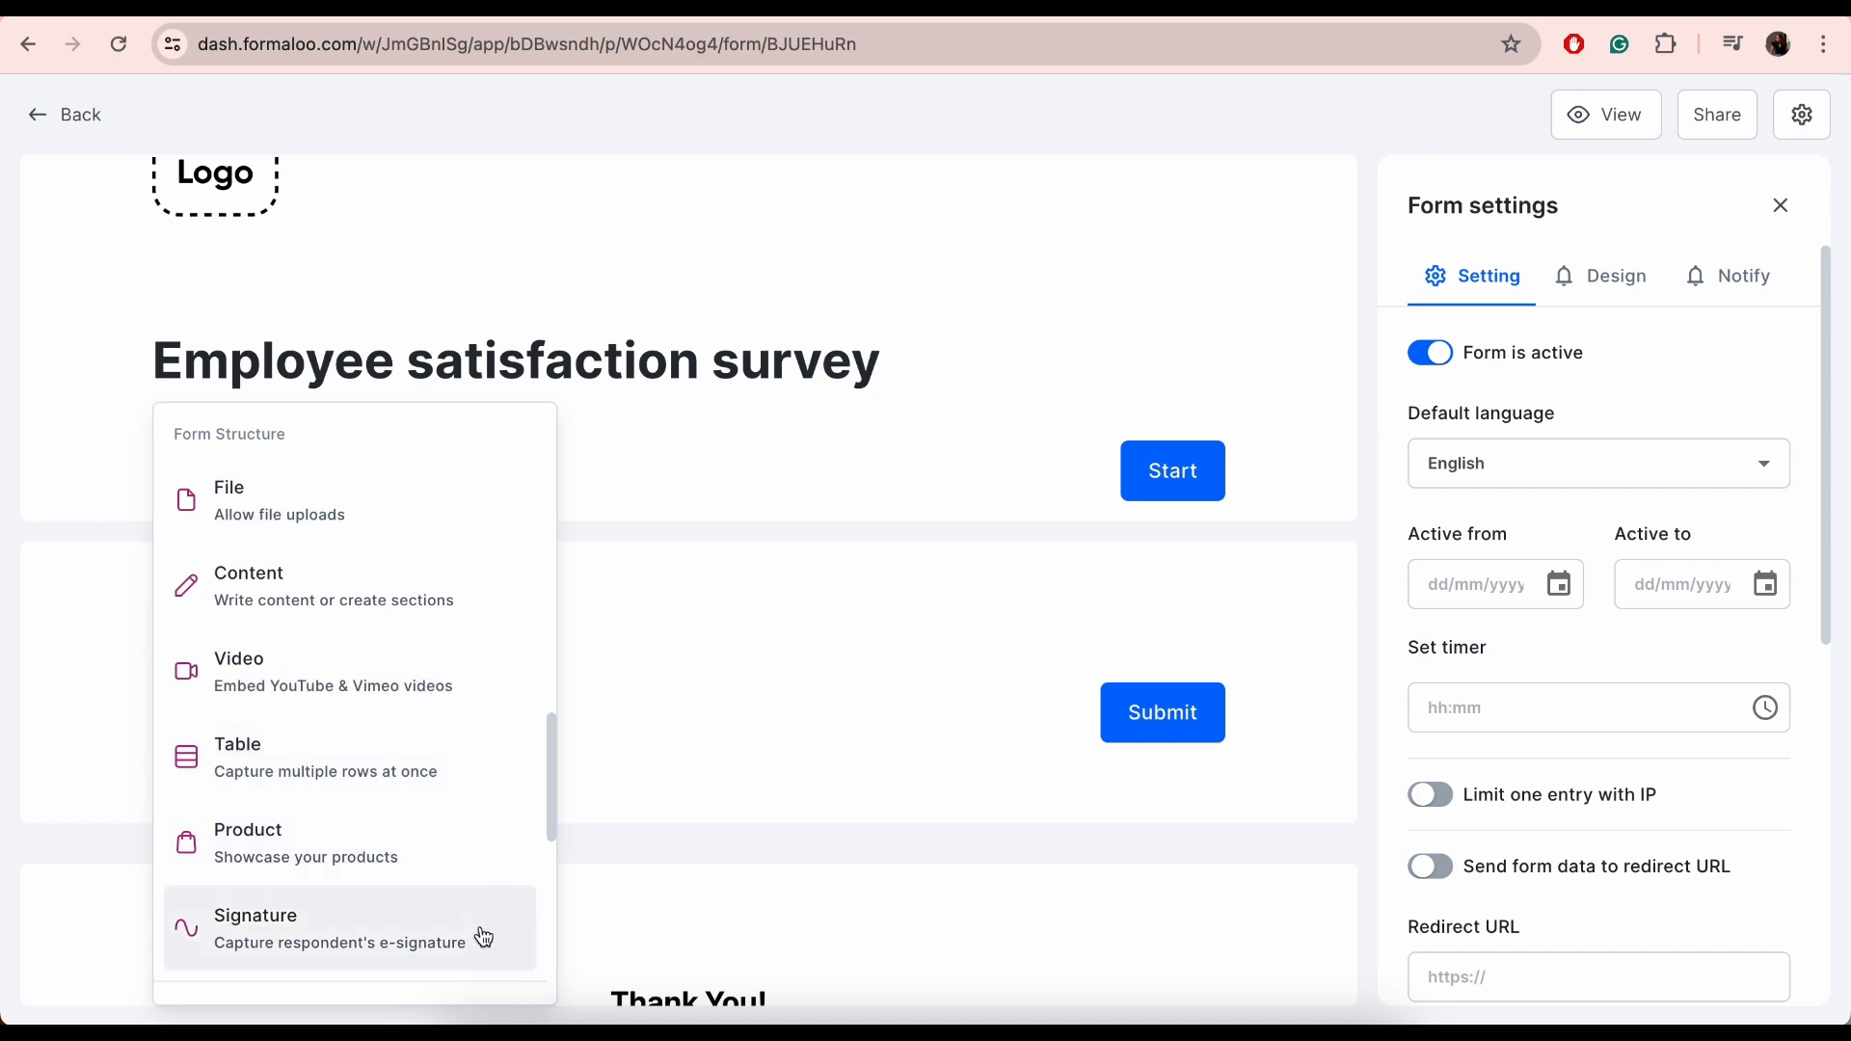
scroll(484, 937, down, 6)
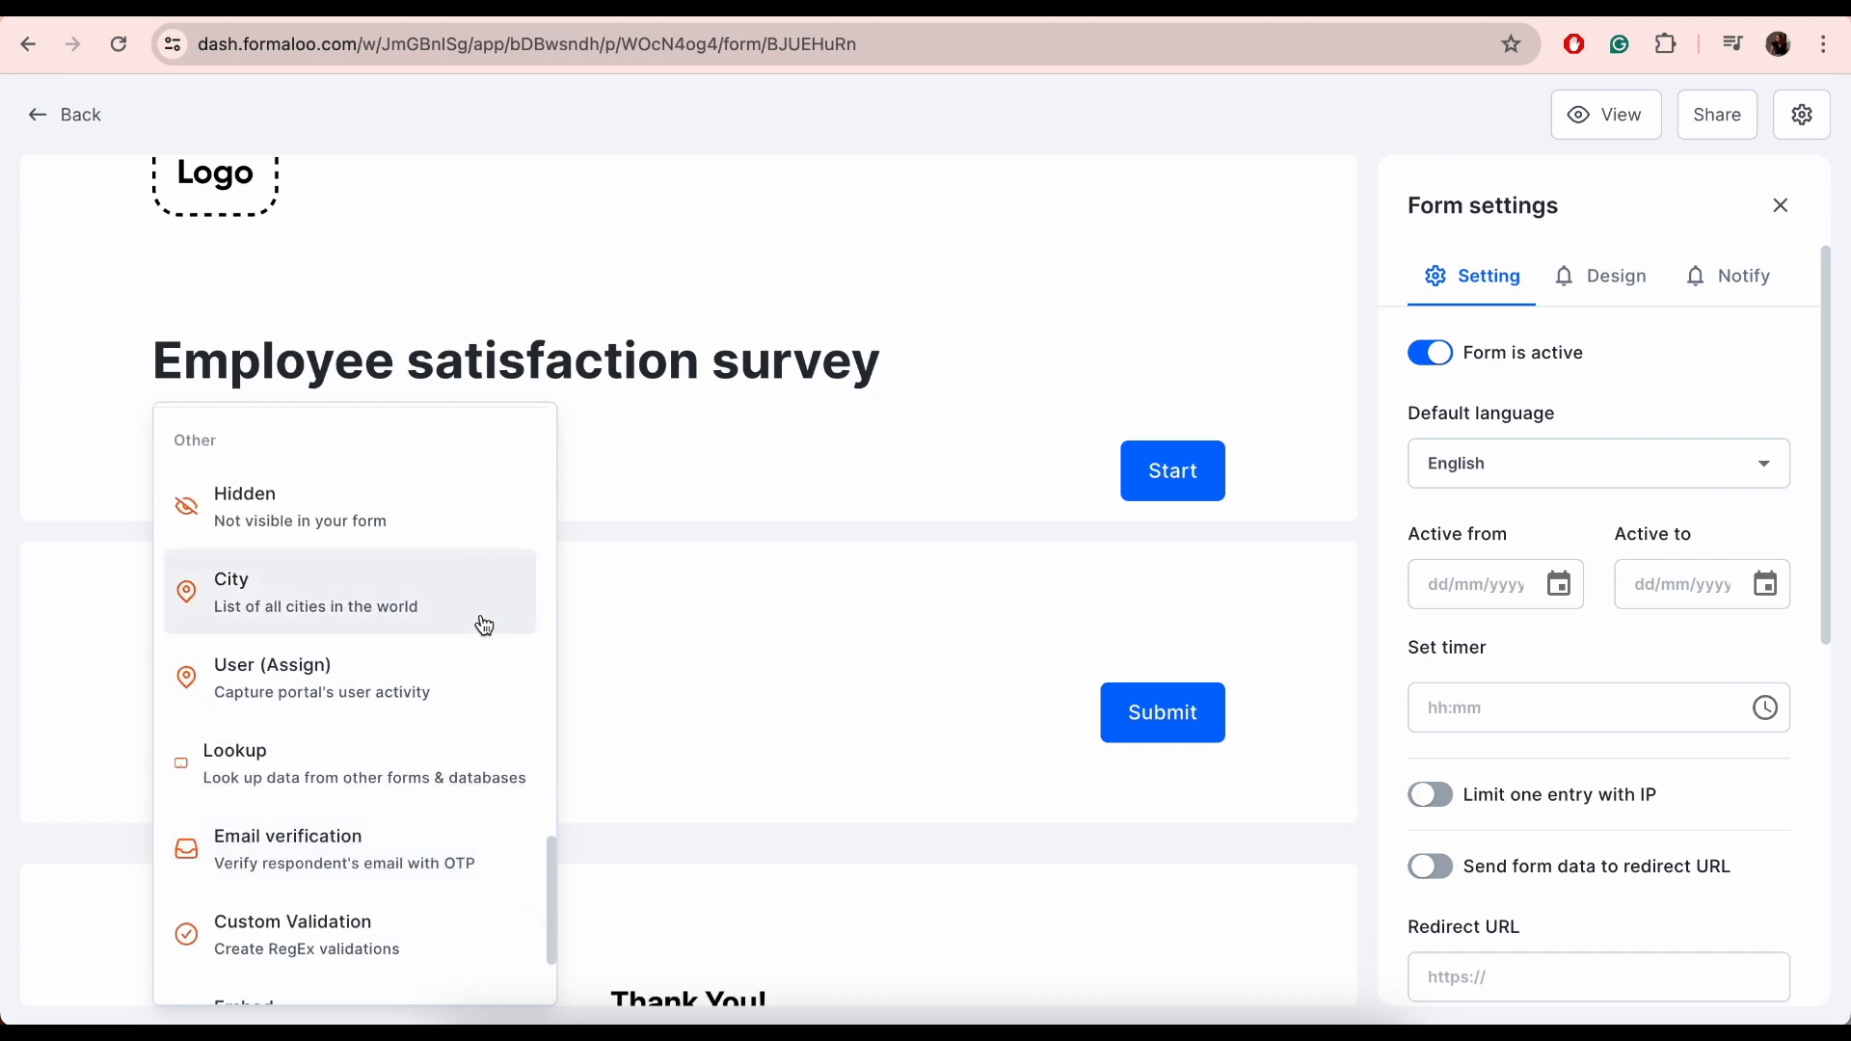
scroll(475, 761, down, 3)
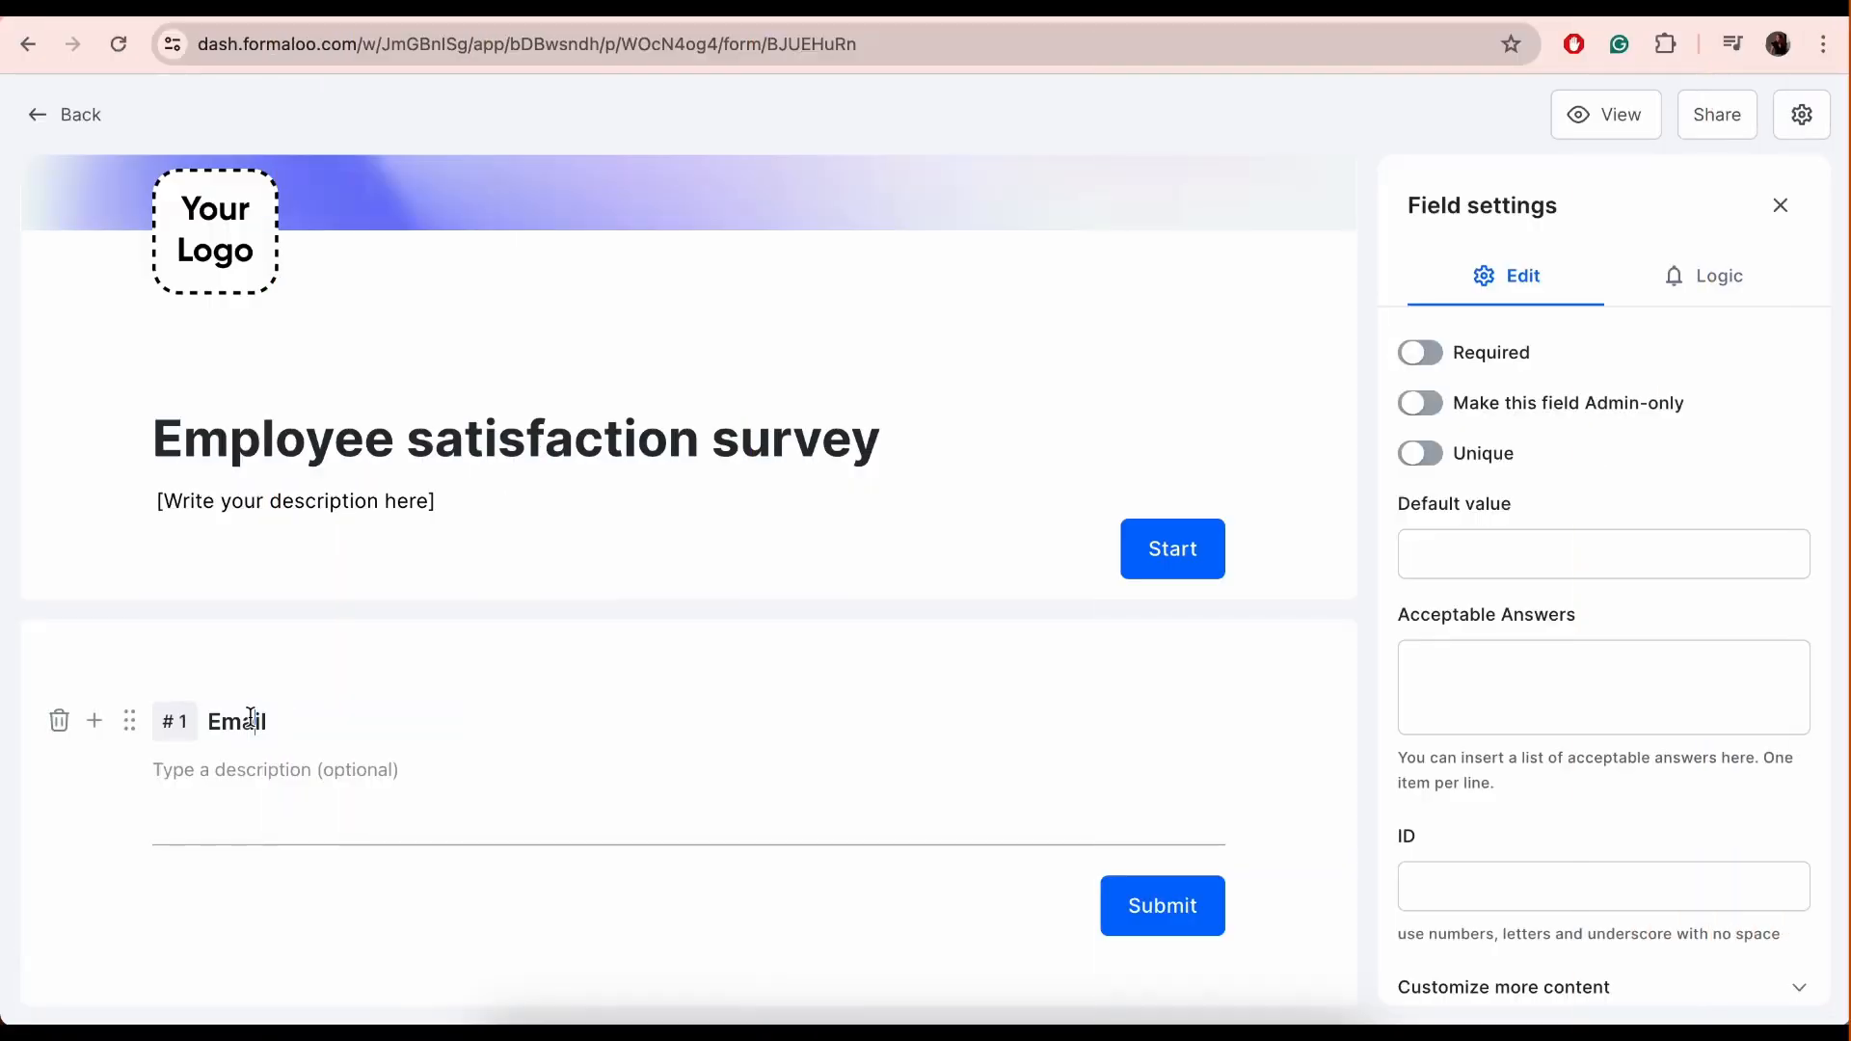
Retitle the Email question as "Please provide your email address" and make it required
key(ctrl+a)
text(Pleas)
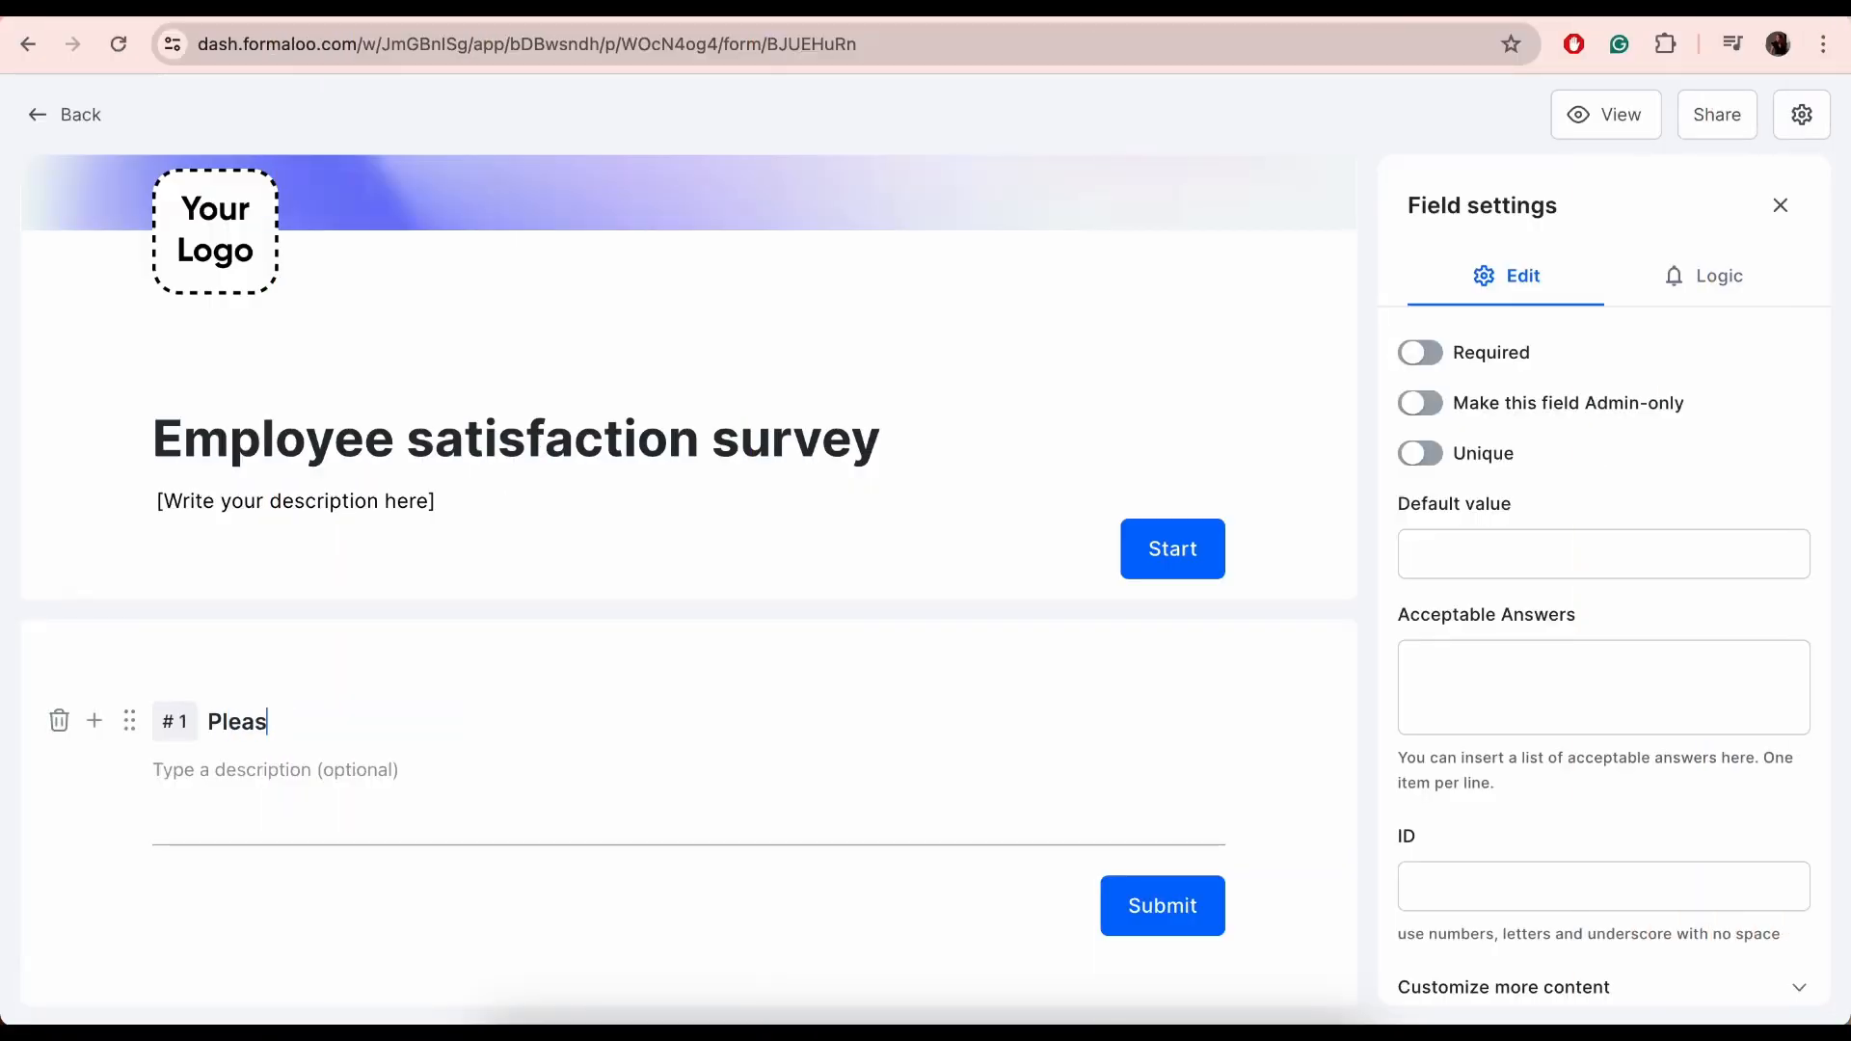
text(e provide your email address)
scroll(332, 718, down, 2)
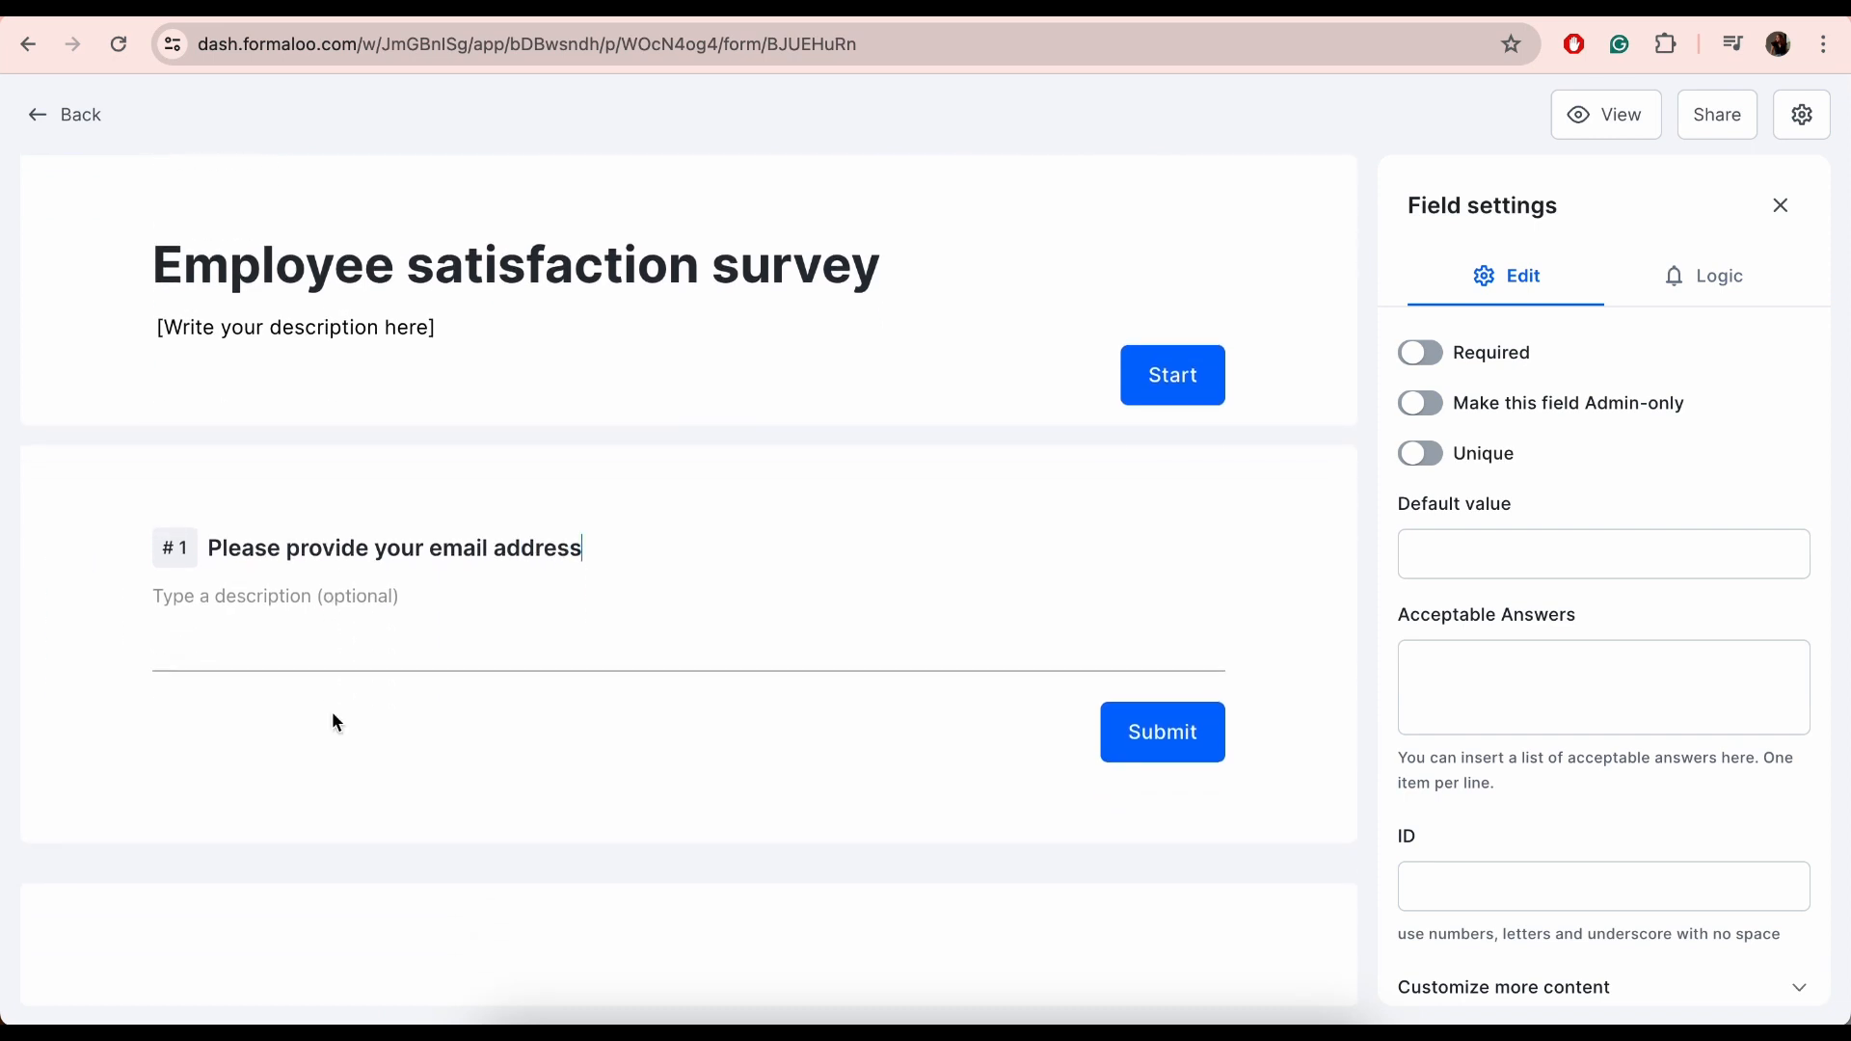
click(1421, 353)
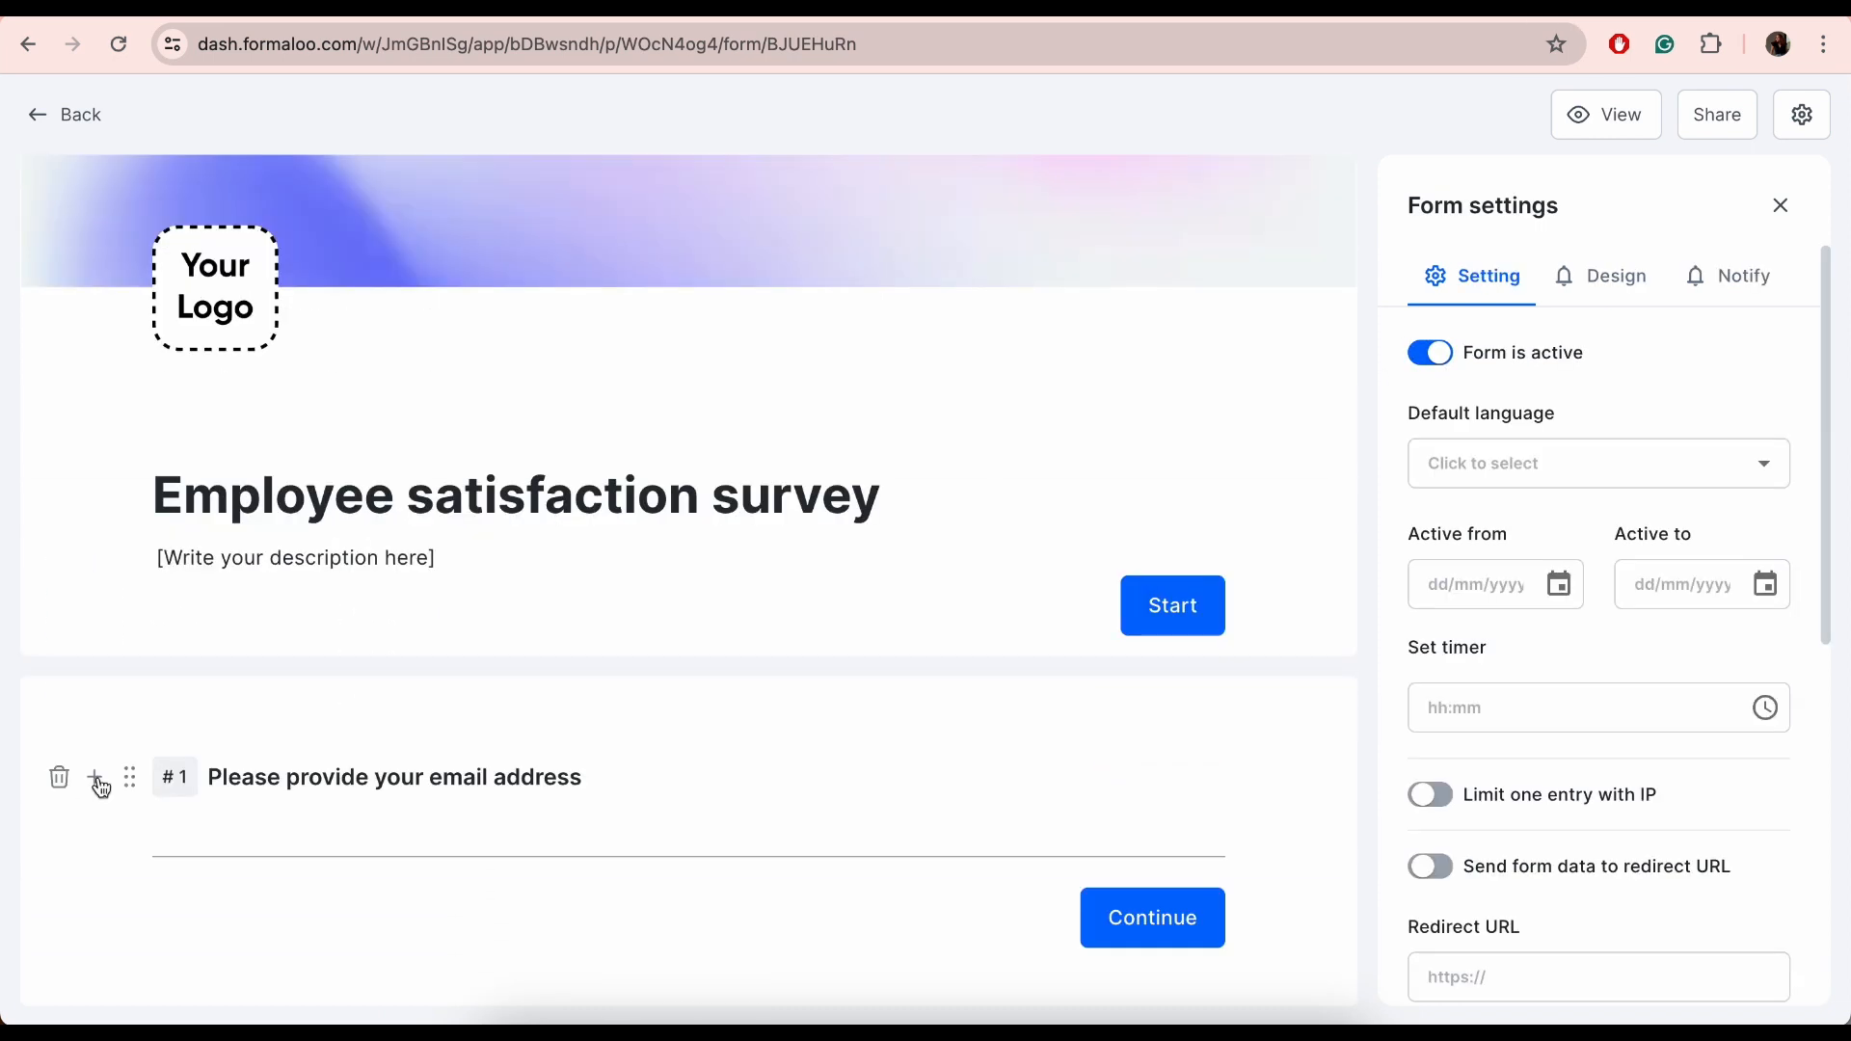
Add a Dropdown field after the email question and title it "Which department do you work in?"
click(94, 779)
click(183, 564)
text(Your name)
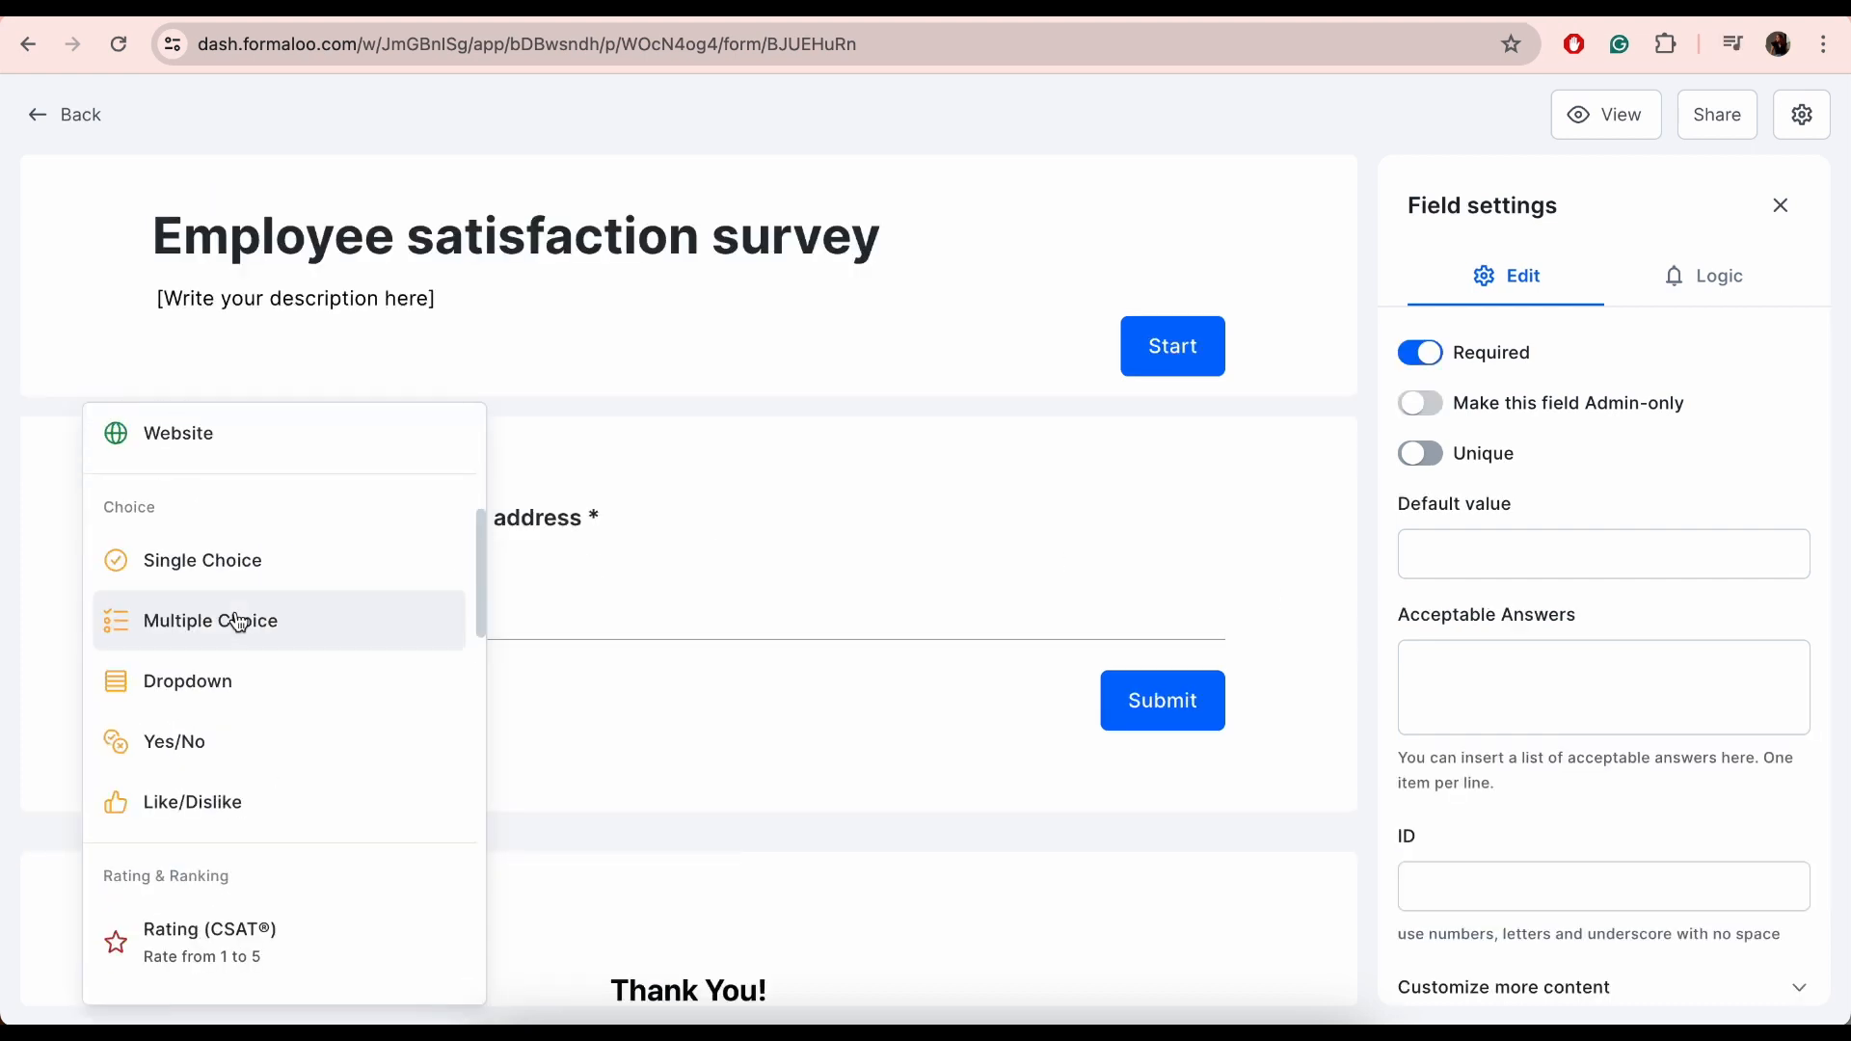
click(217, 676)
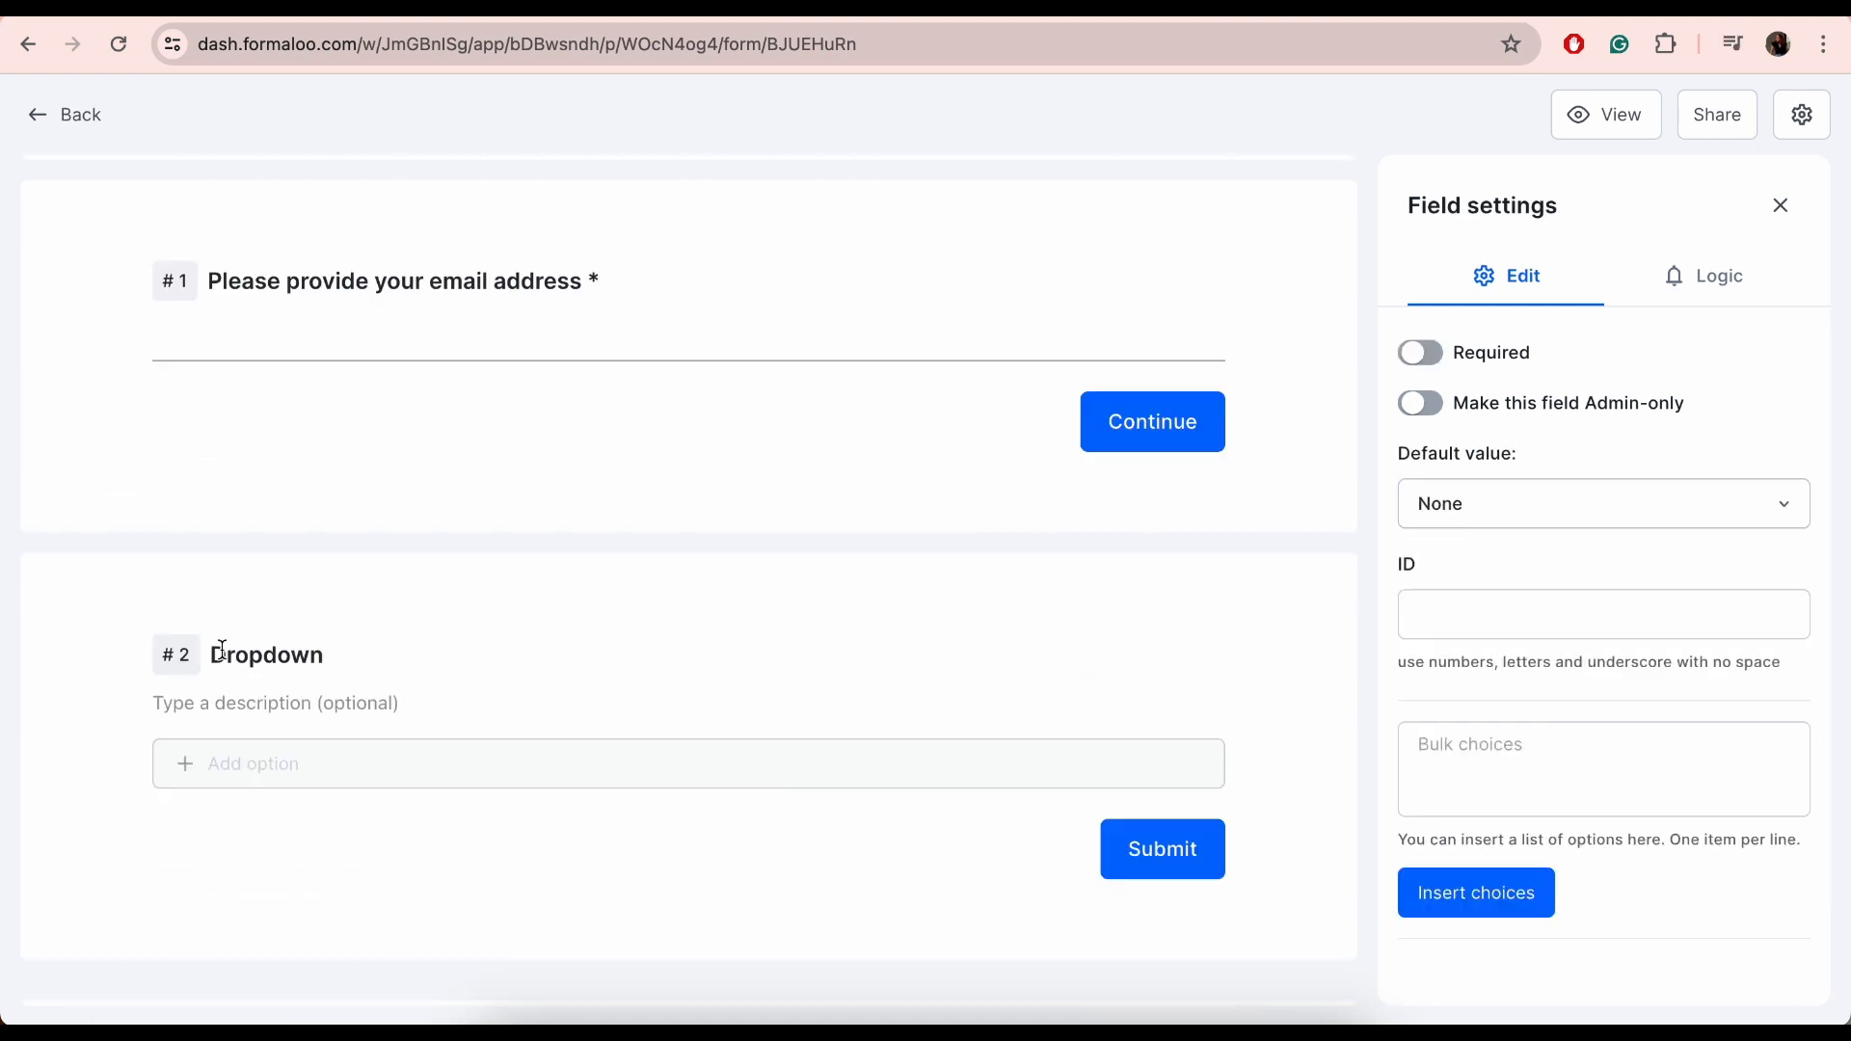
text(Which department do you work in?)
Enter Sales and Marketing as the first two options of the department dropdown
click(263, 756)
text(Ssle)
key(BackSpace)
key(BackSpace)
key(BackSpace)
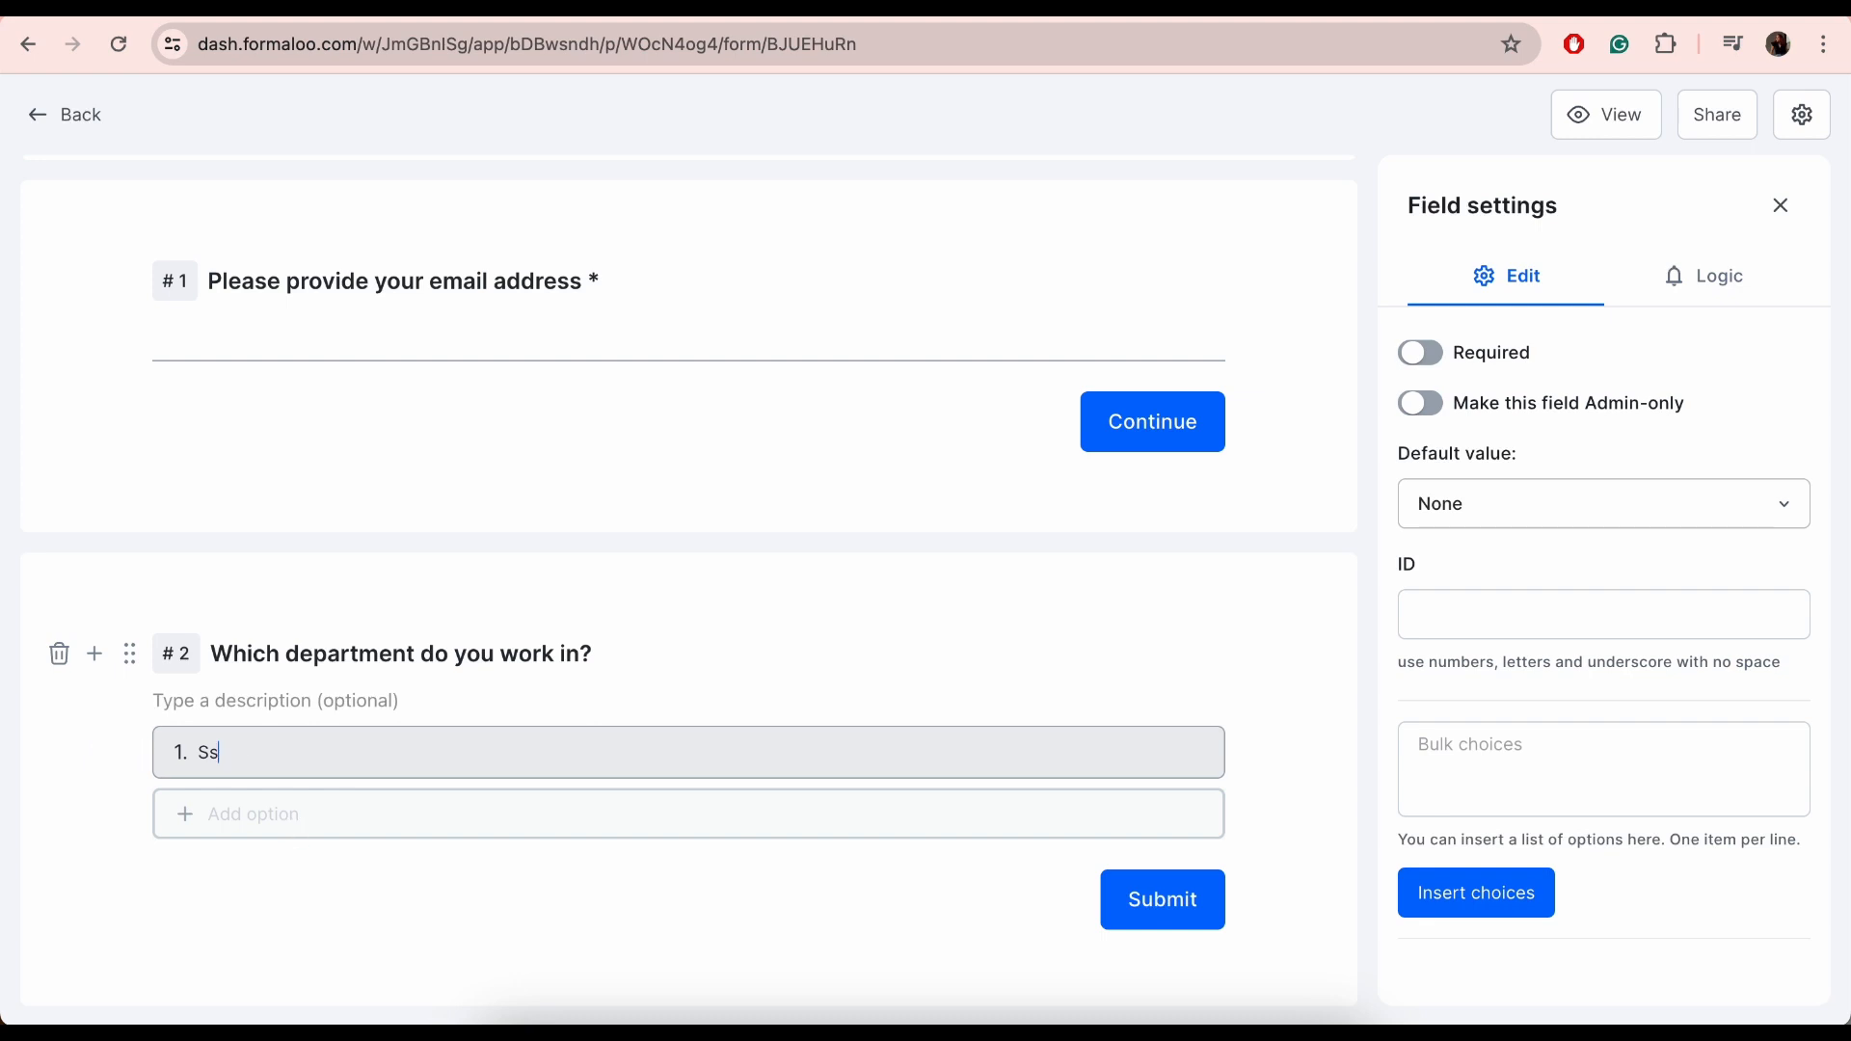
text(ales)
click(283, 818)
text(Marketing)
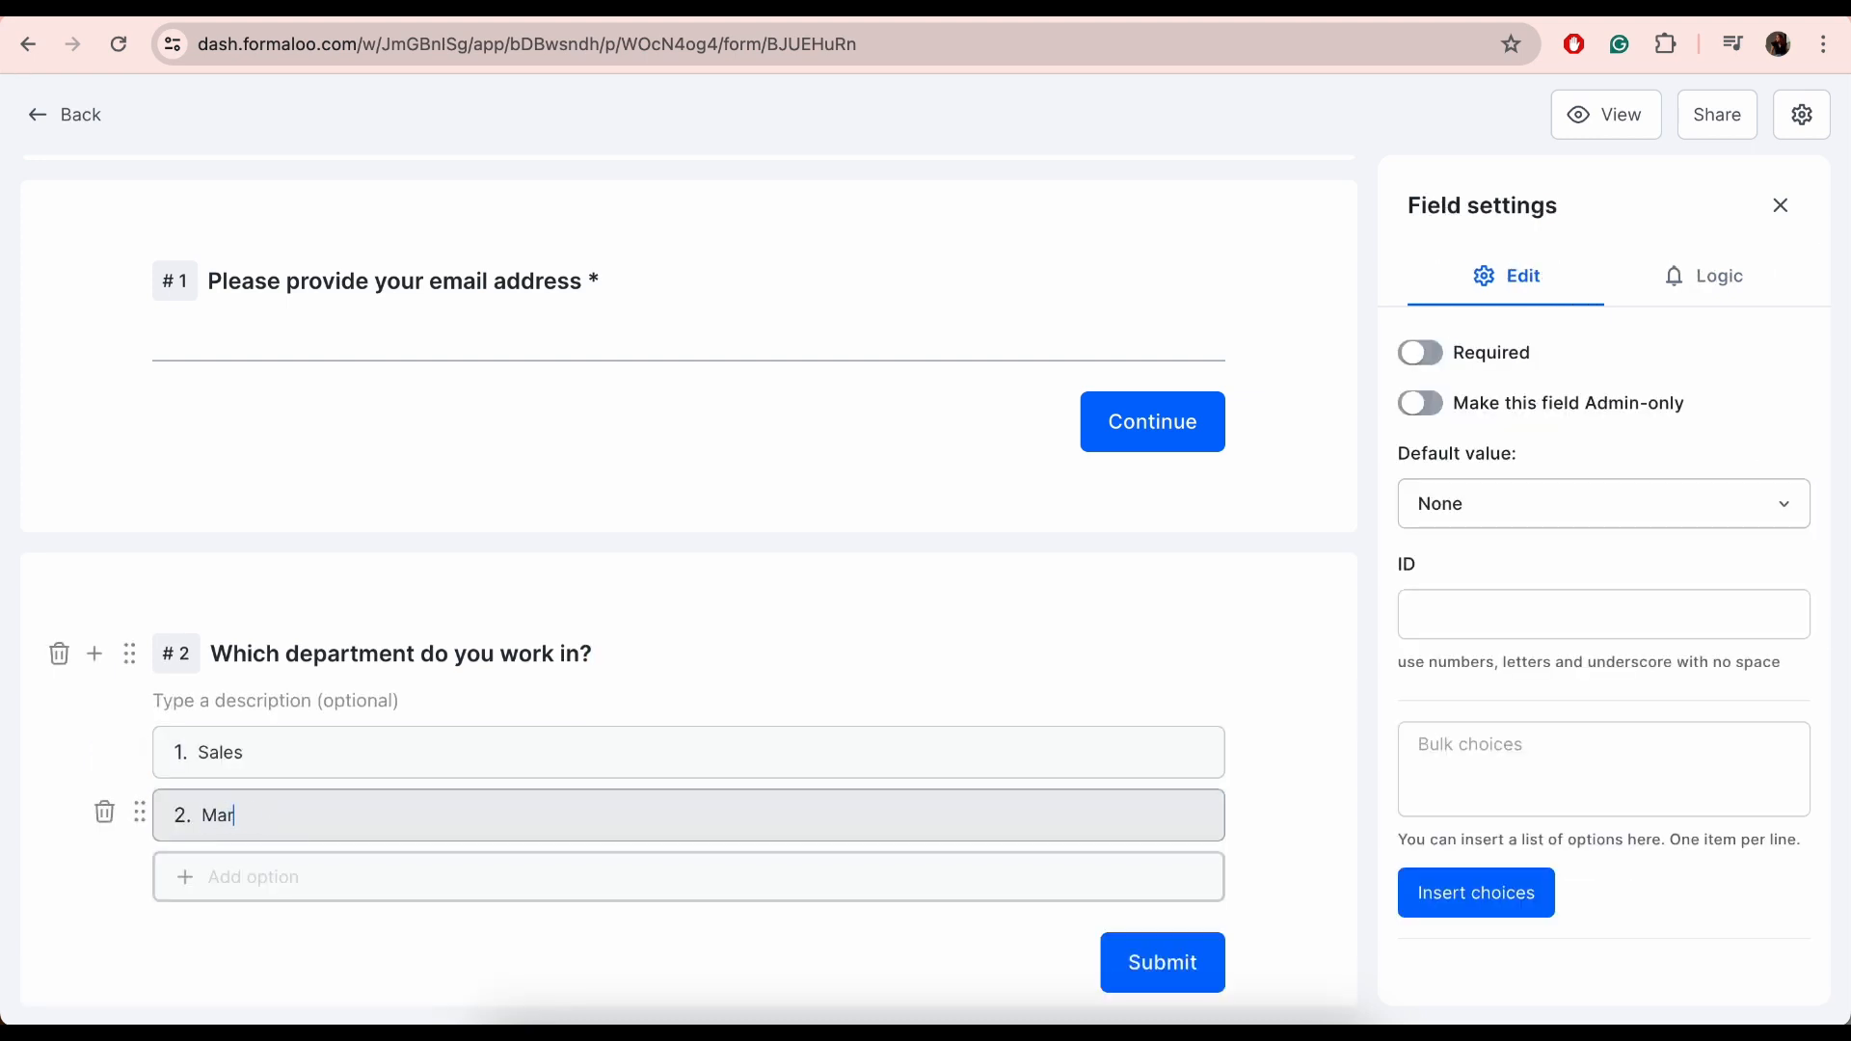
Add Product, Finance, HR and Operations as further options of the department dropdown
click(290, 879)
scroll(285, 866, down, 2)
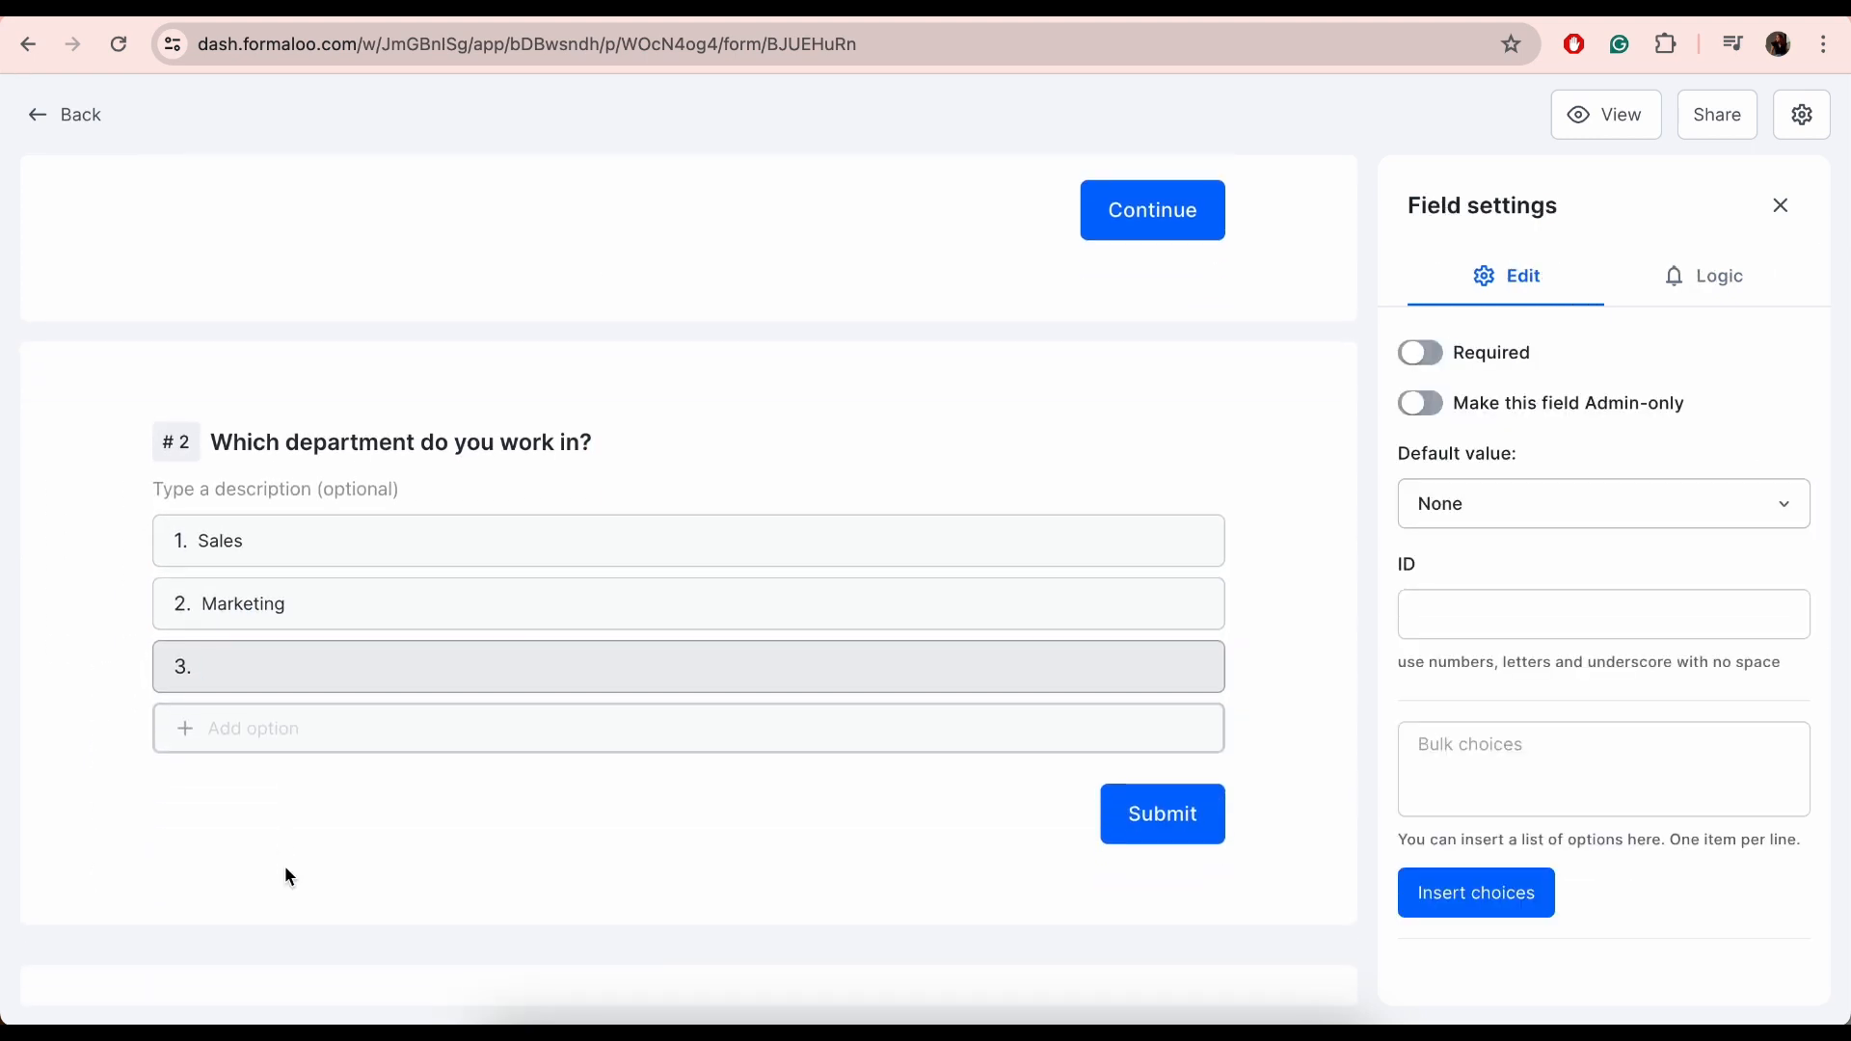
text(Product)
click(363, 740)
text(Finance)
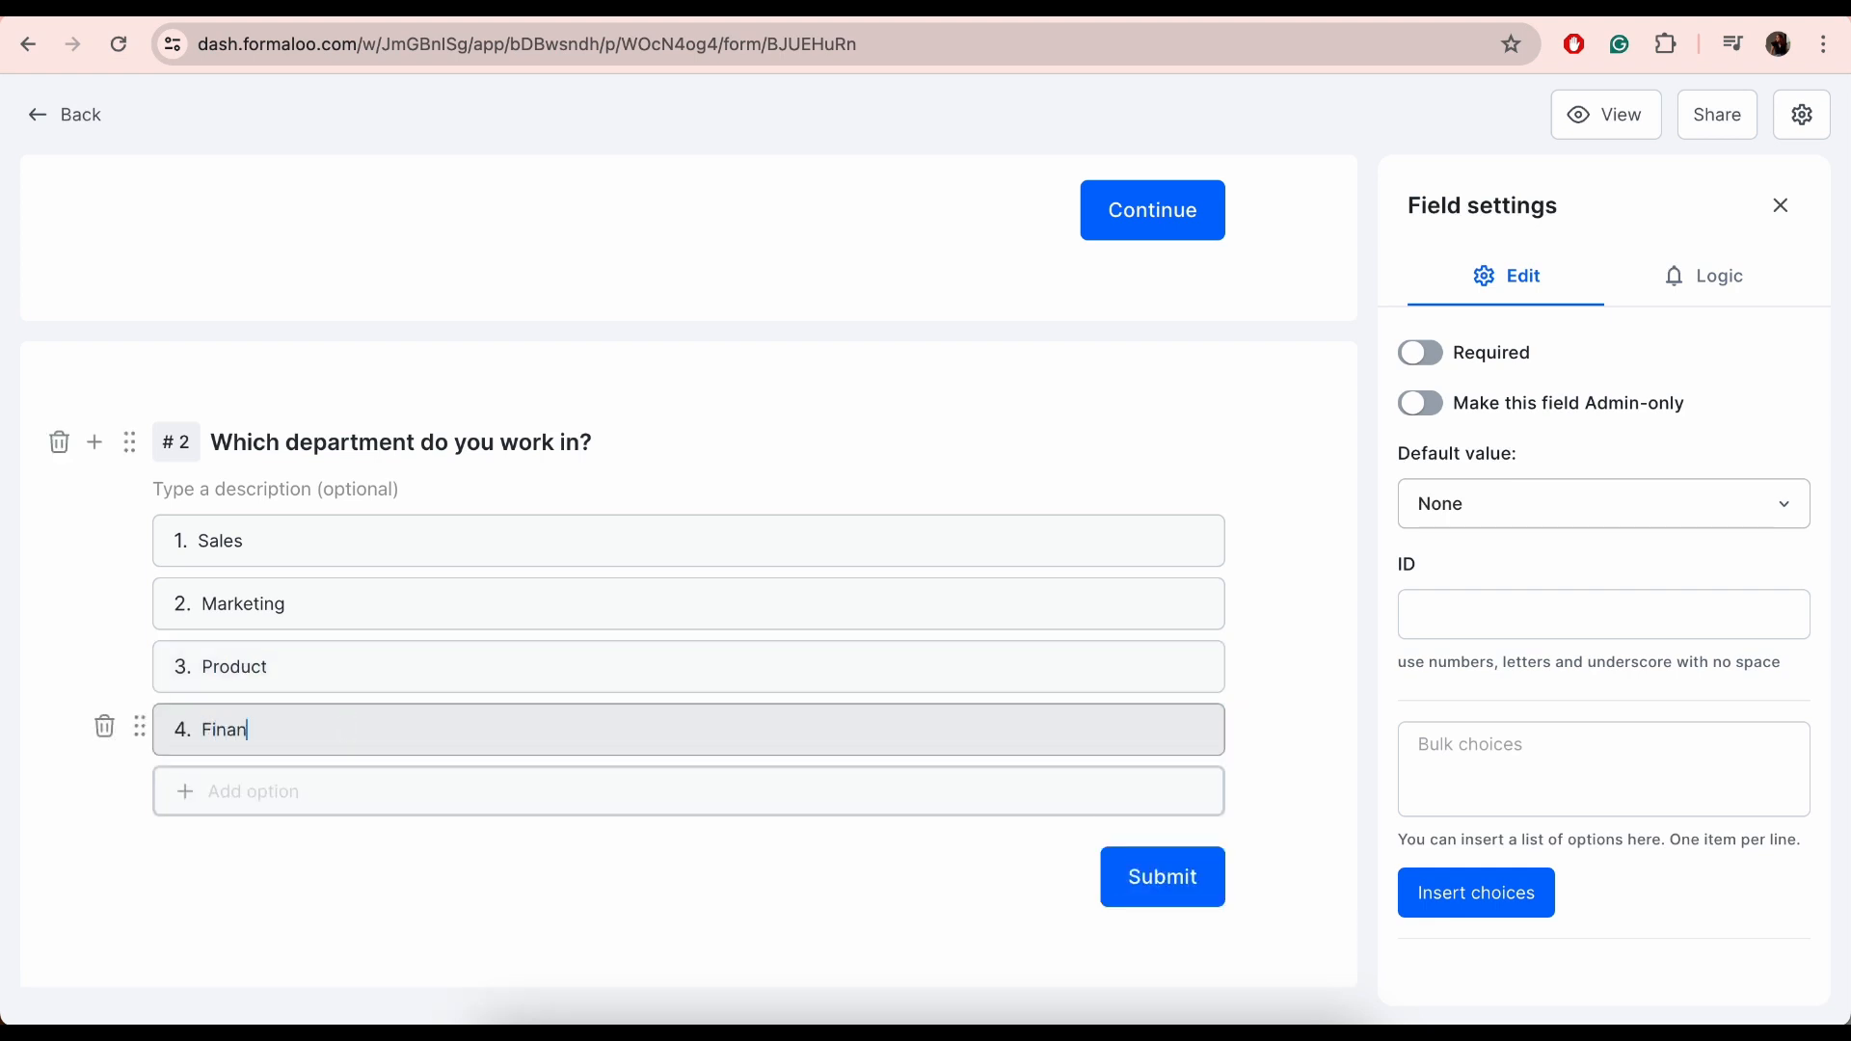
click(367, 801)
text(HR)
click(322, 856)
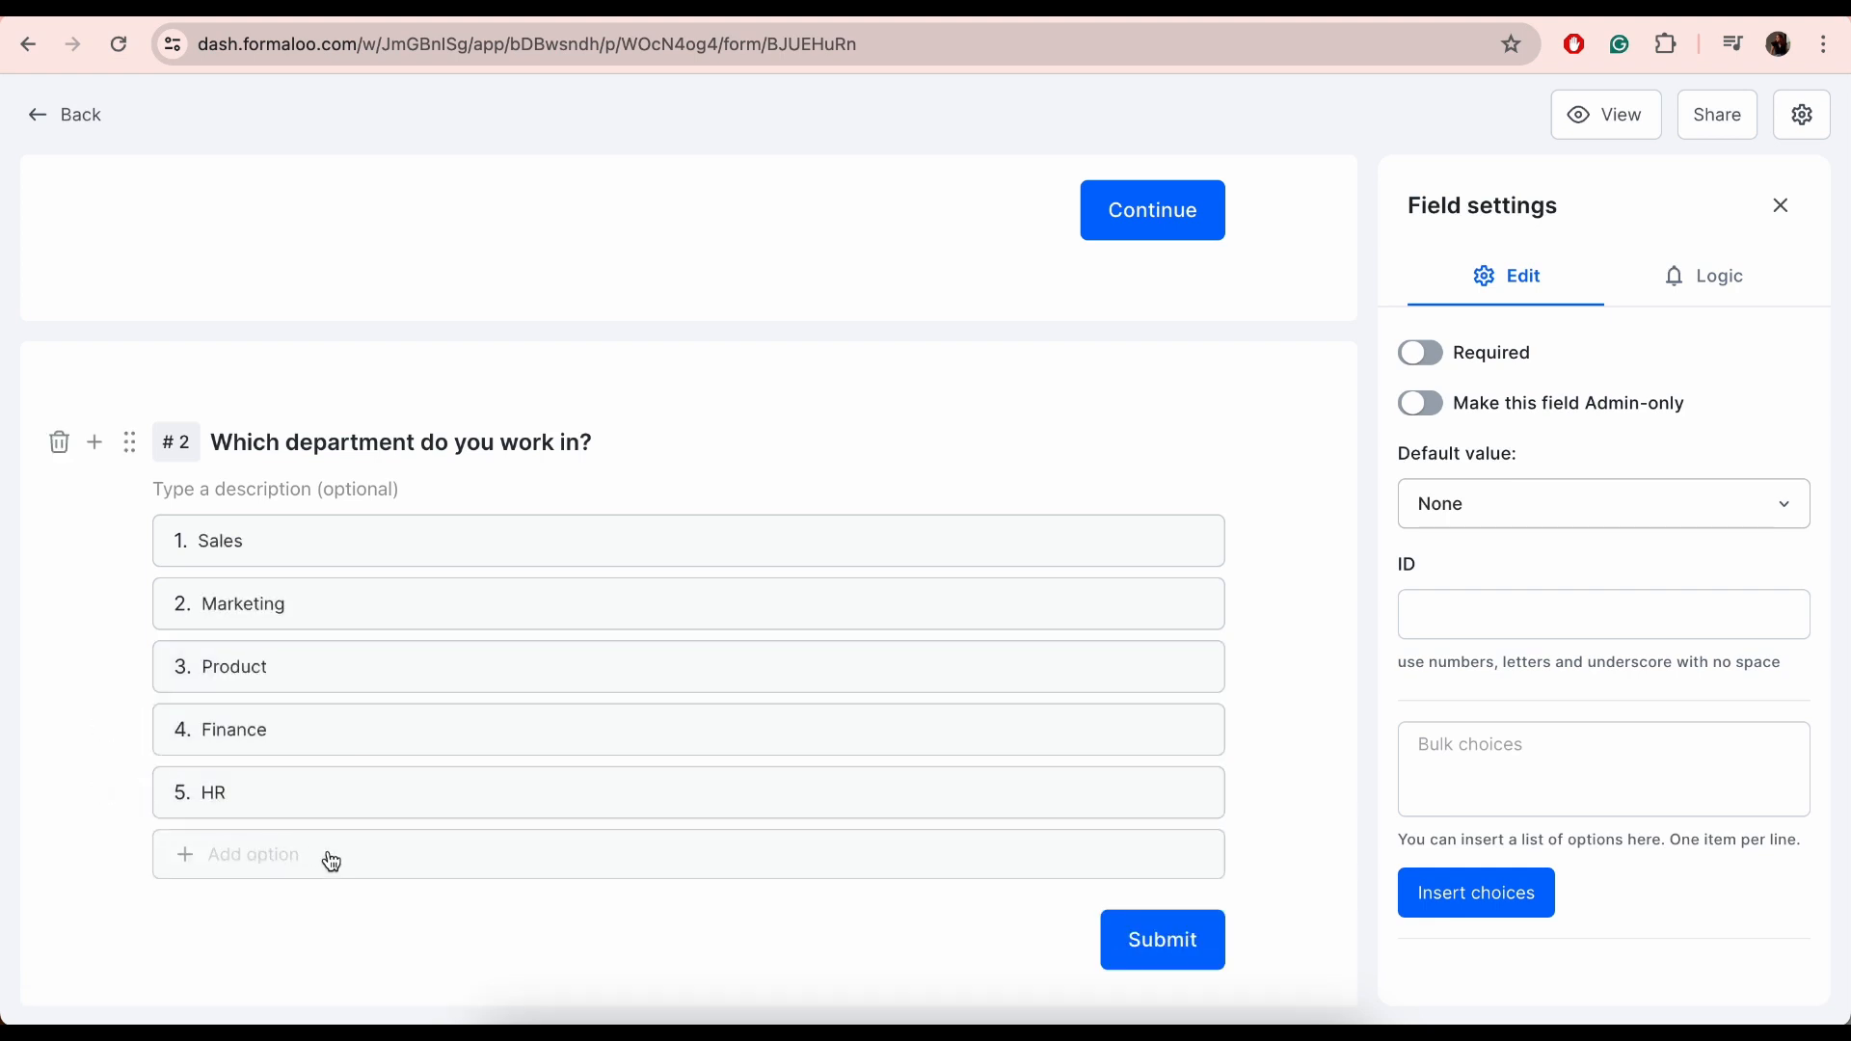
text(Operations)
scroll(120, 431, down, 1)
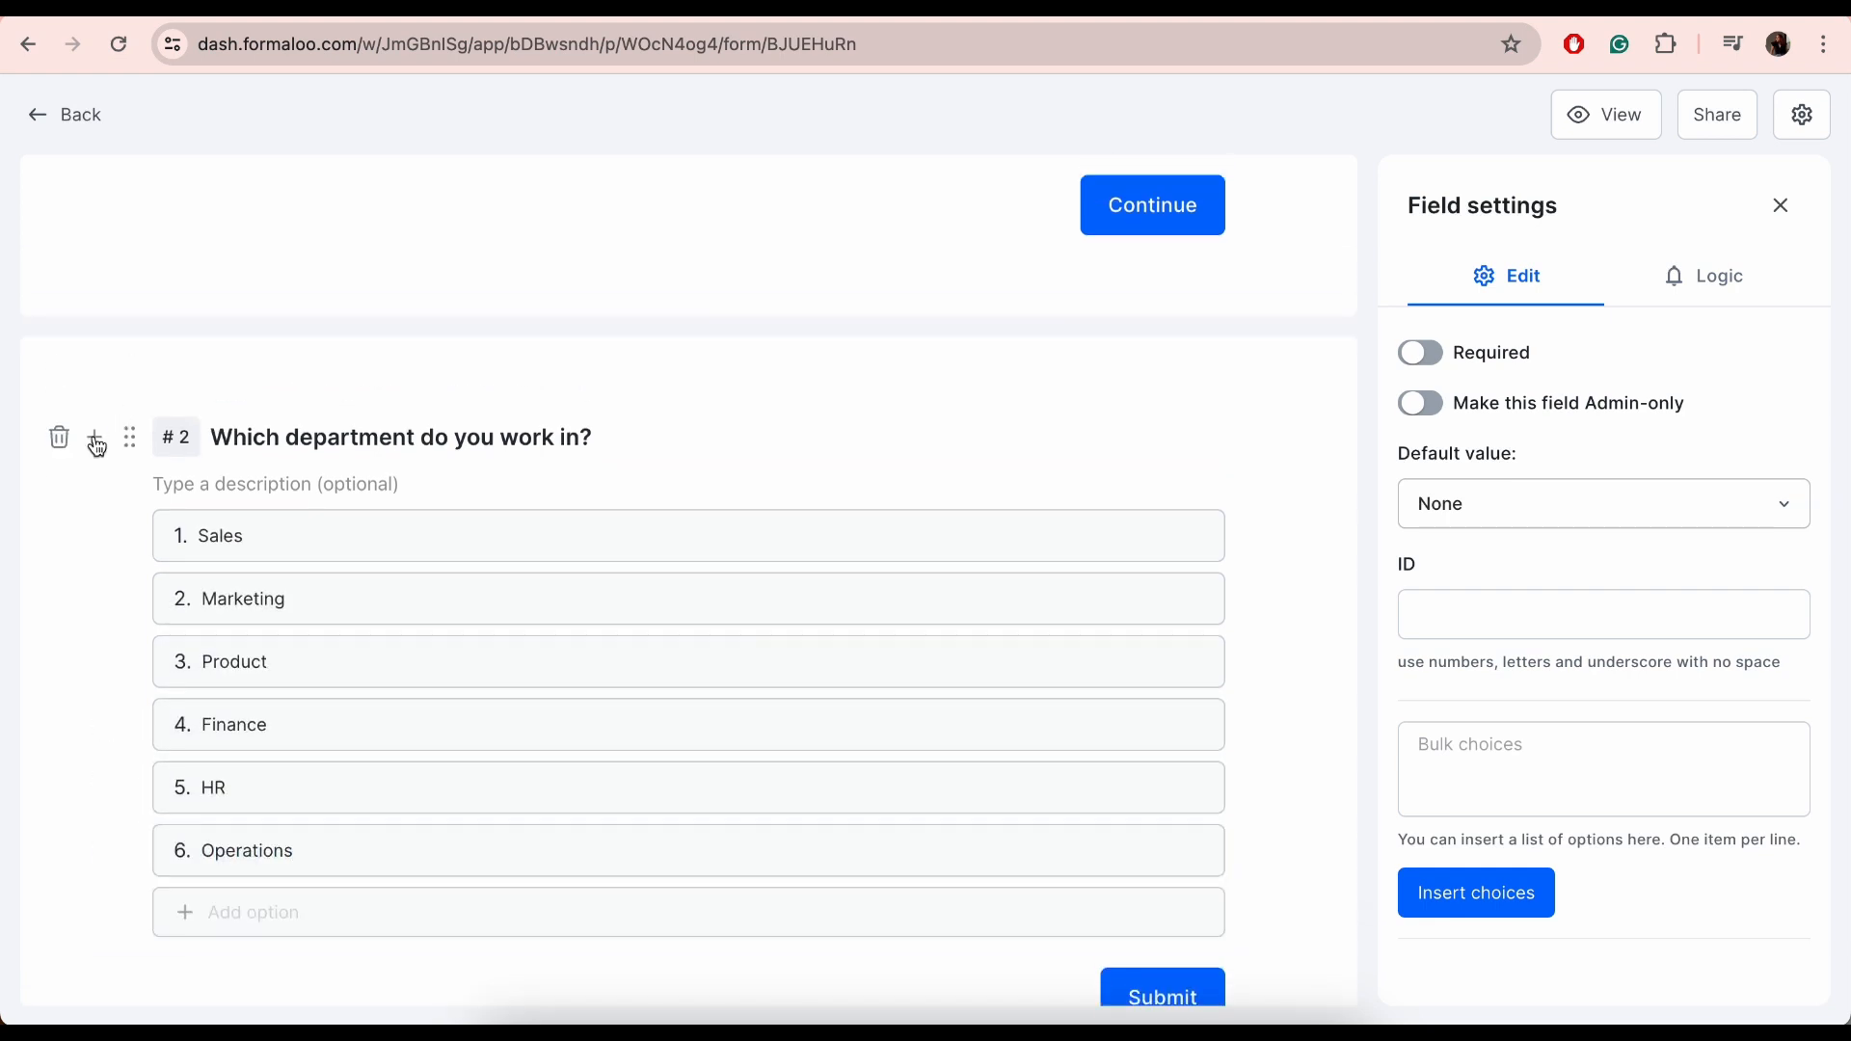
Add a CSAT rating question "How satisfied are you with the communication within the company?" using the coloured emoji icons
click(96, 446)
scroll(224, 750, down, 5)
click(224, 794)
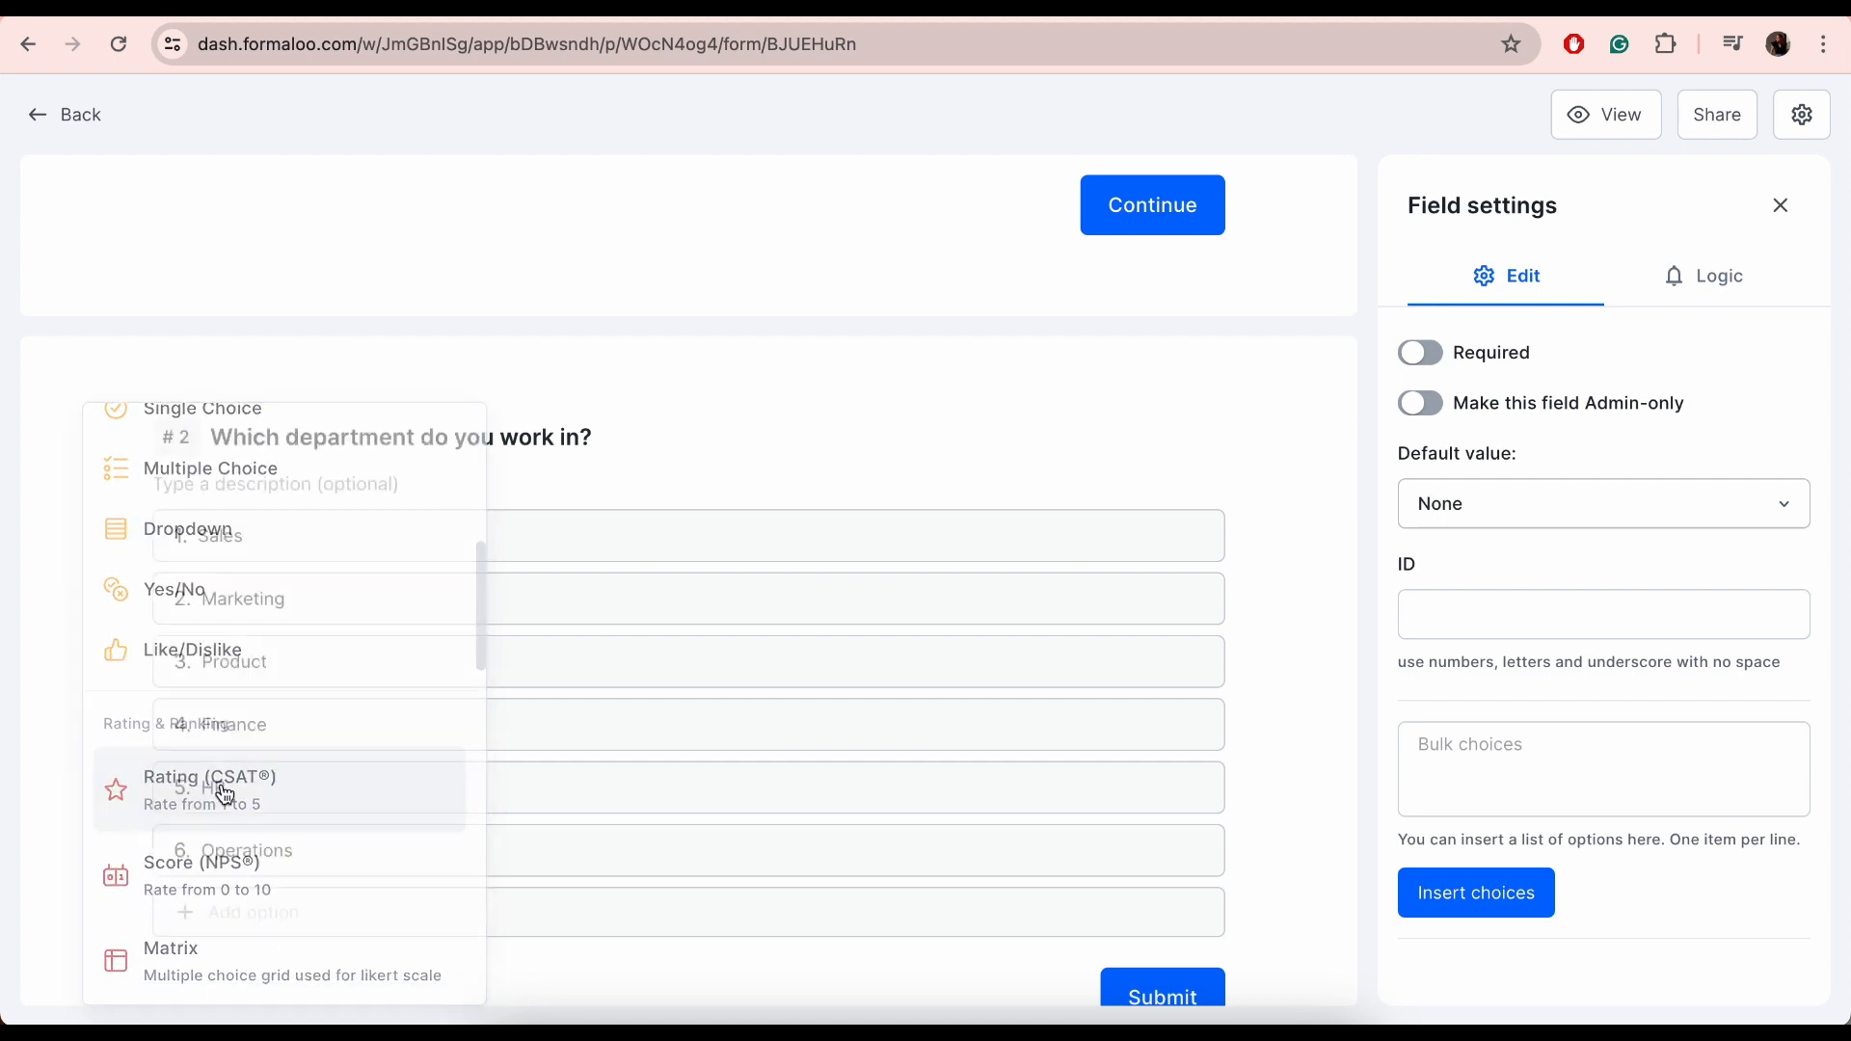
double_click(254, 584)
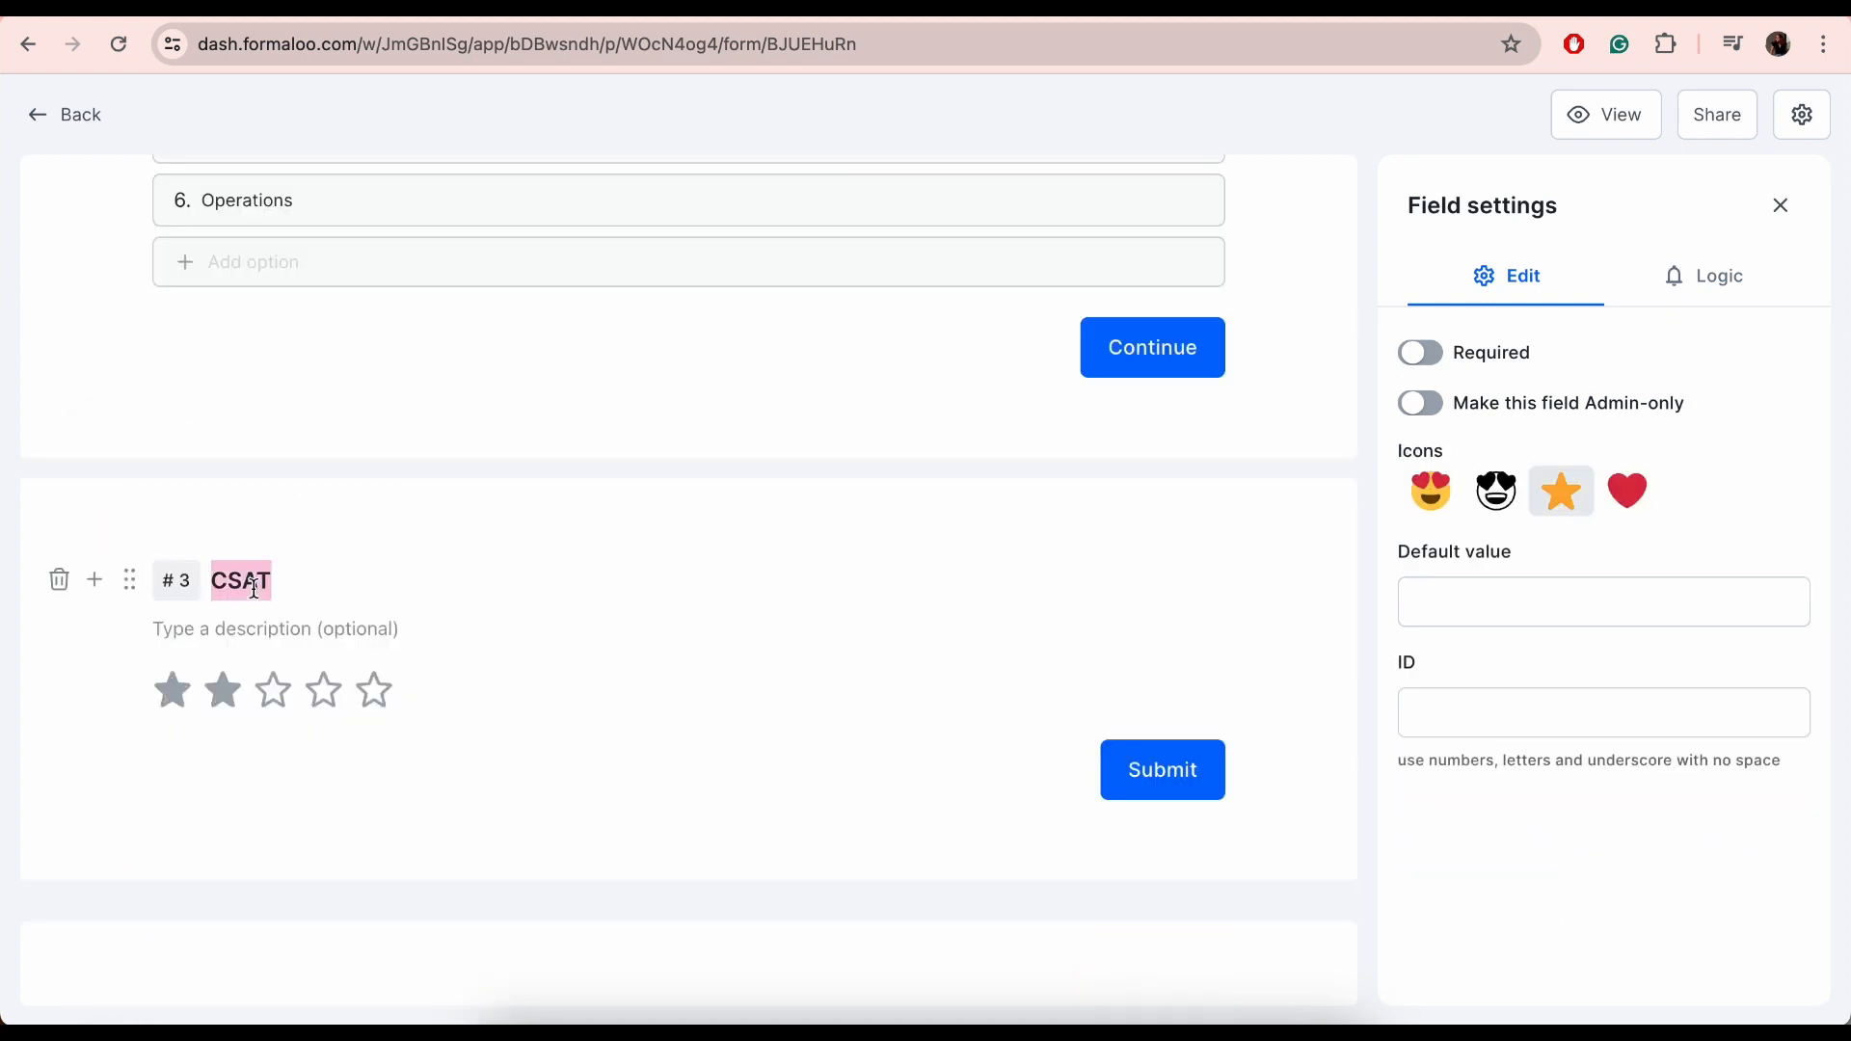
text(How satisfied are you with the communication within the company?)
click(1432, 499)
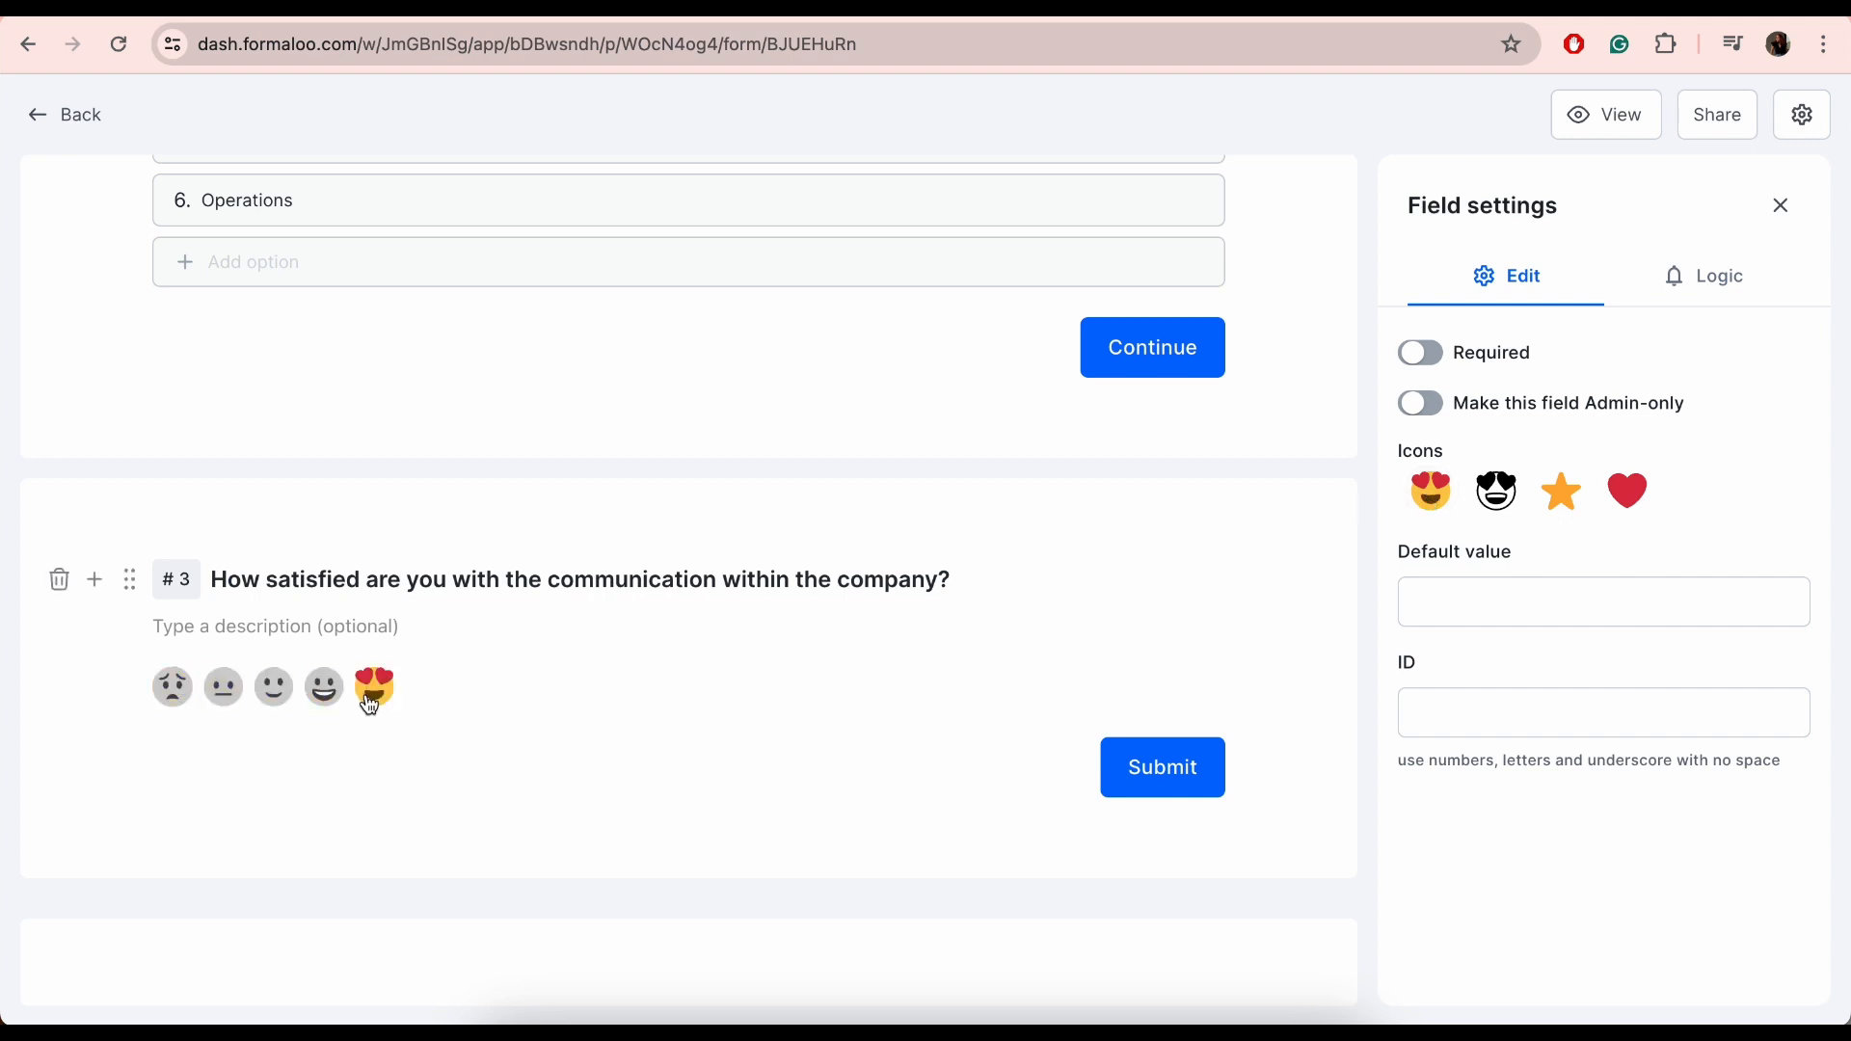
Add a Score (NPS) question titled "How likely are you to recommend this company as a place to work to a friend or colleague?"
click(93, 584)
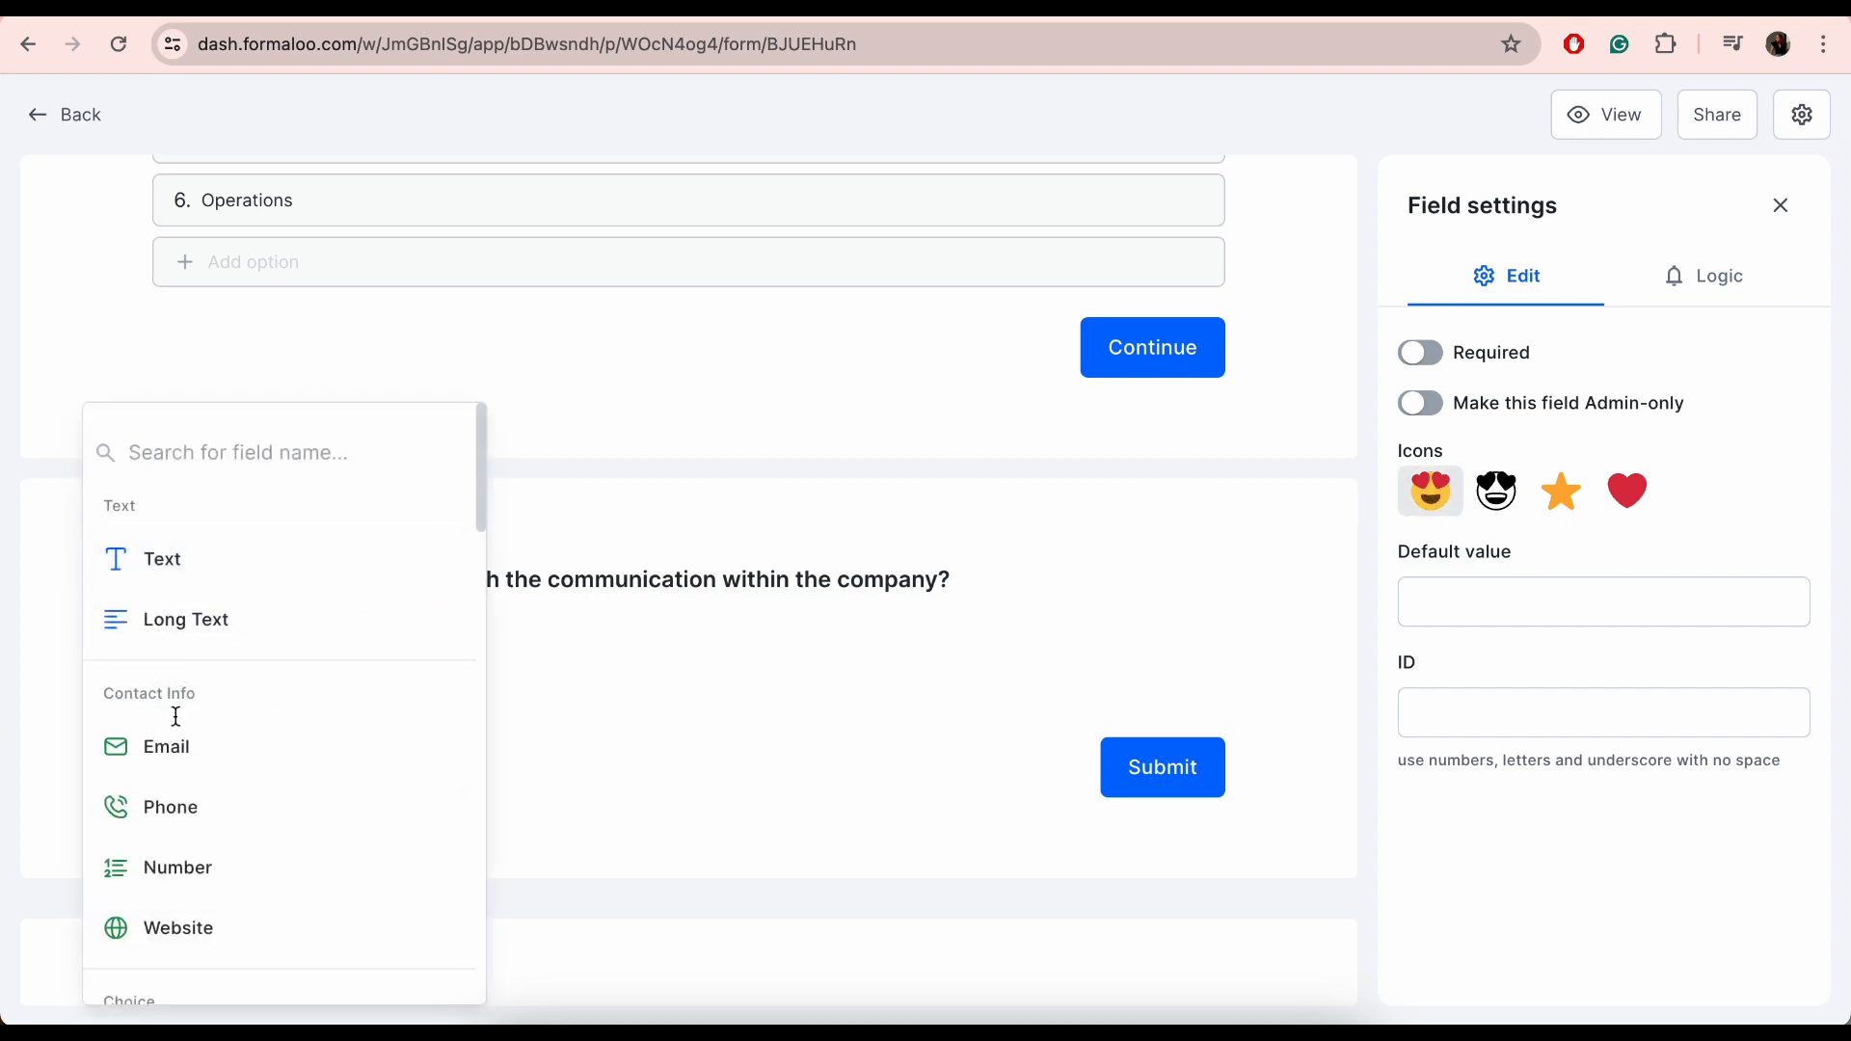
scroll(202, 772, down, 5)
scroll(205, 781, down, 3)
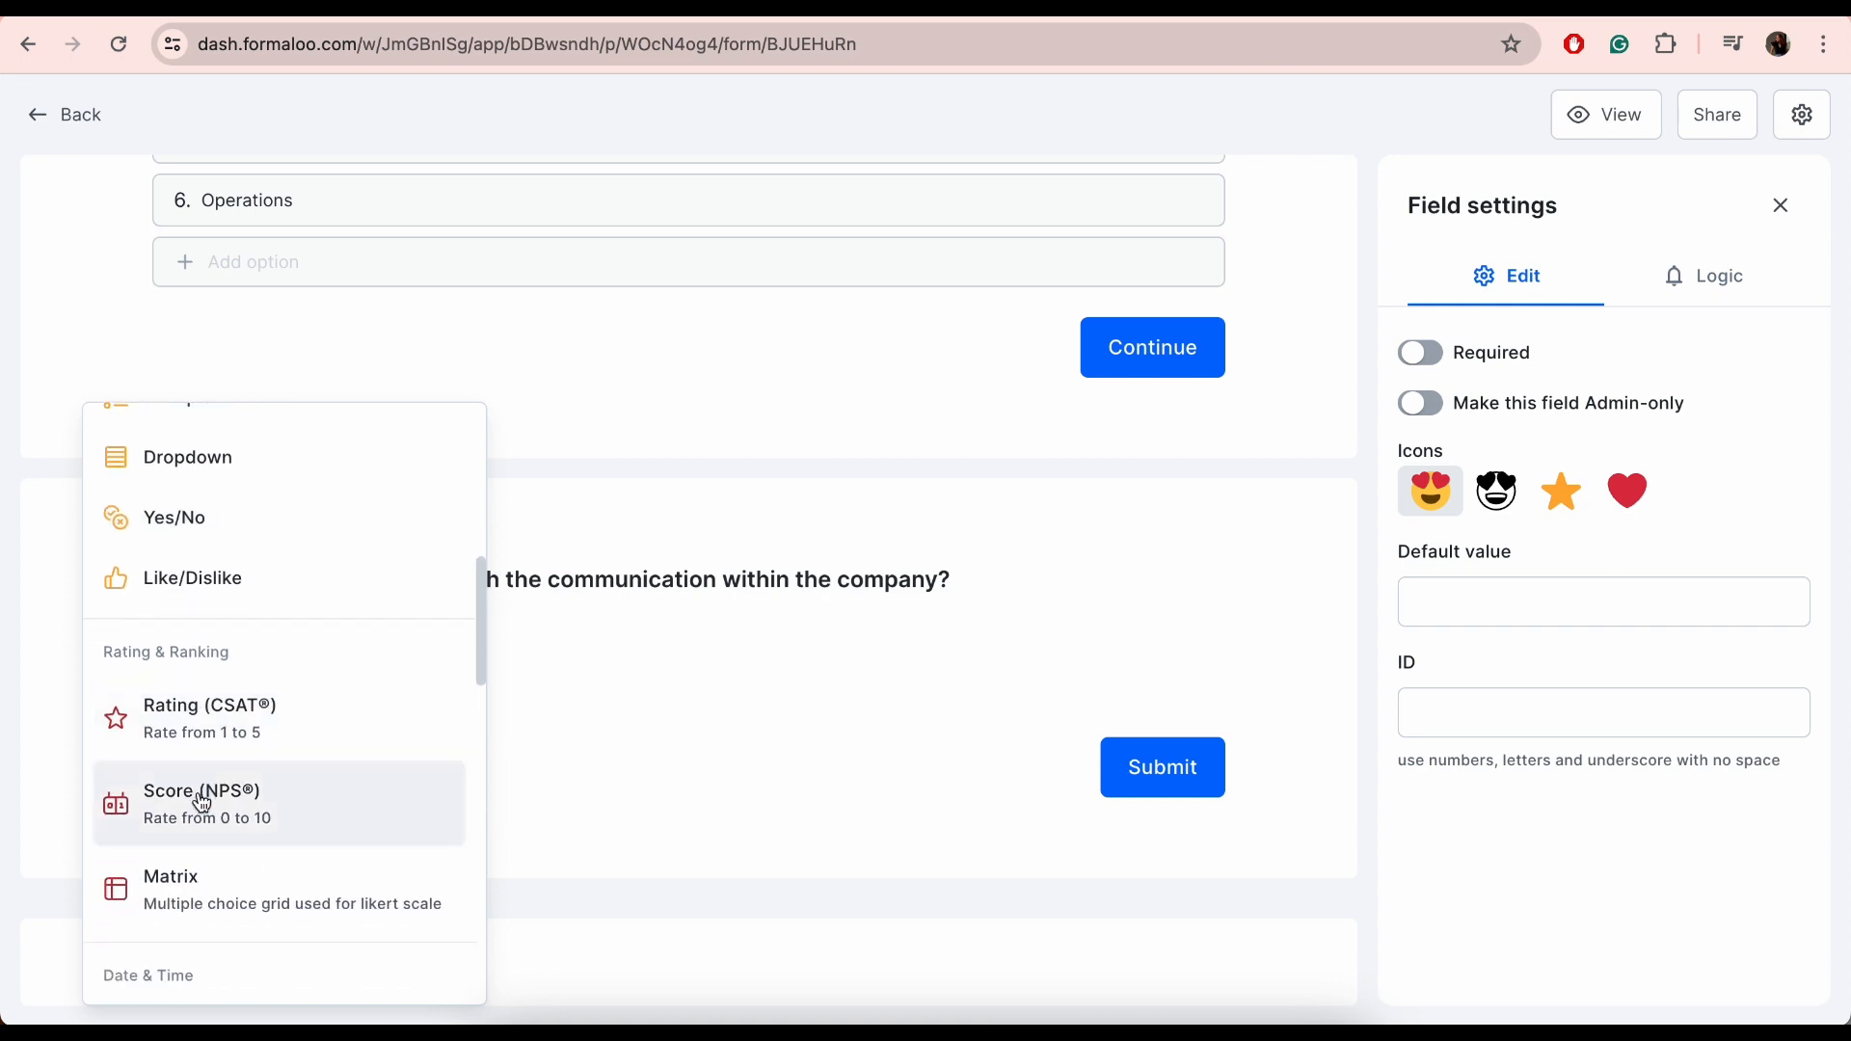
click(199, 795)
scroll(229, 492, down, 5)
double_click(230, 509)
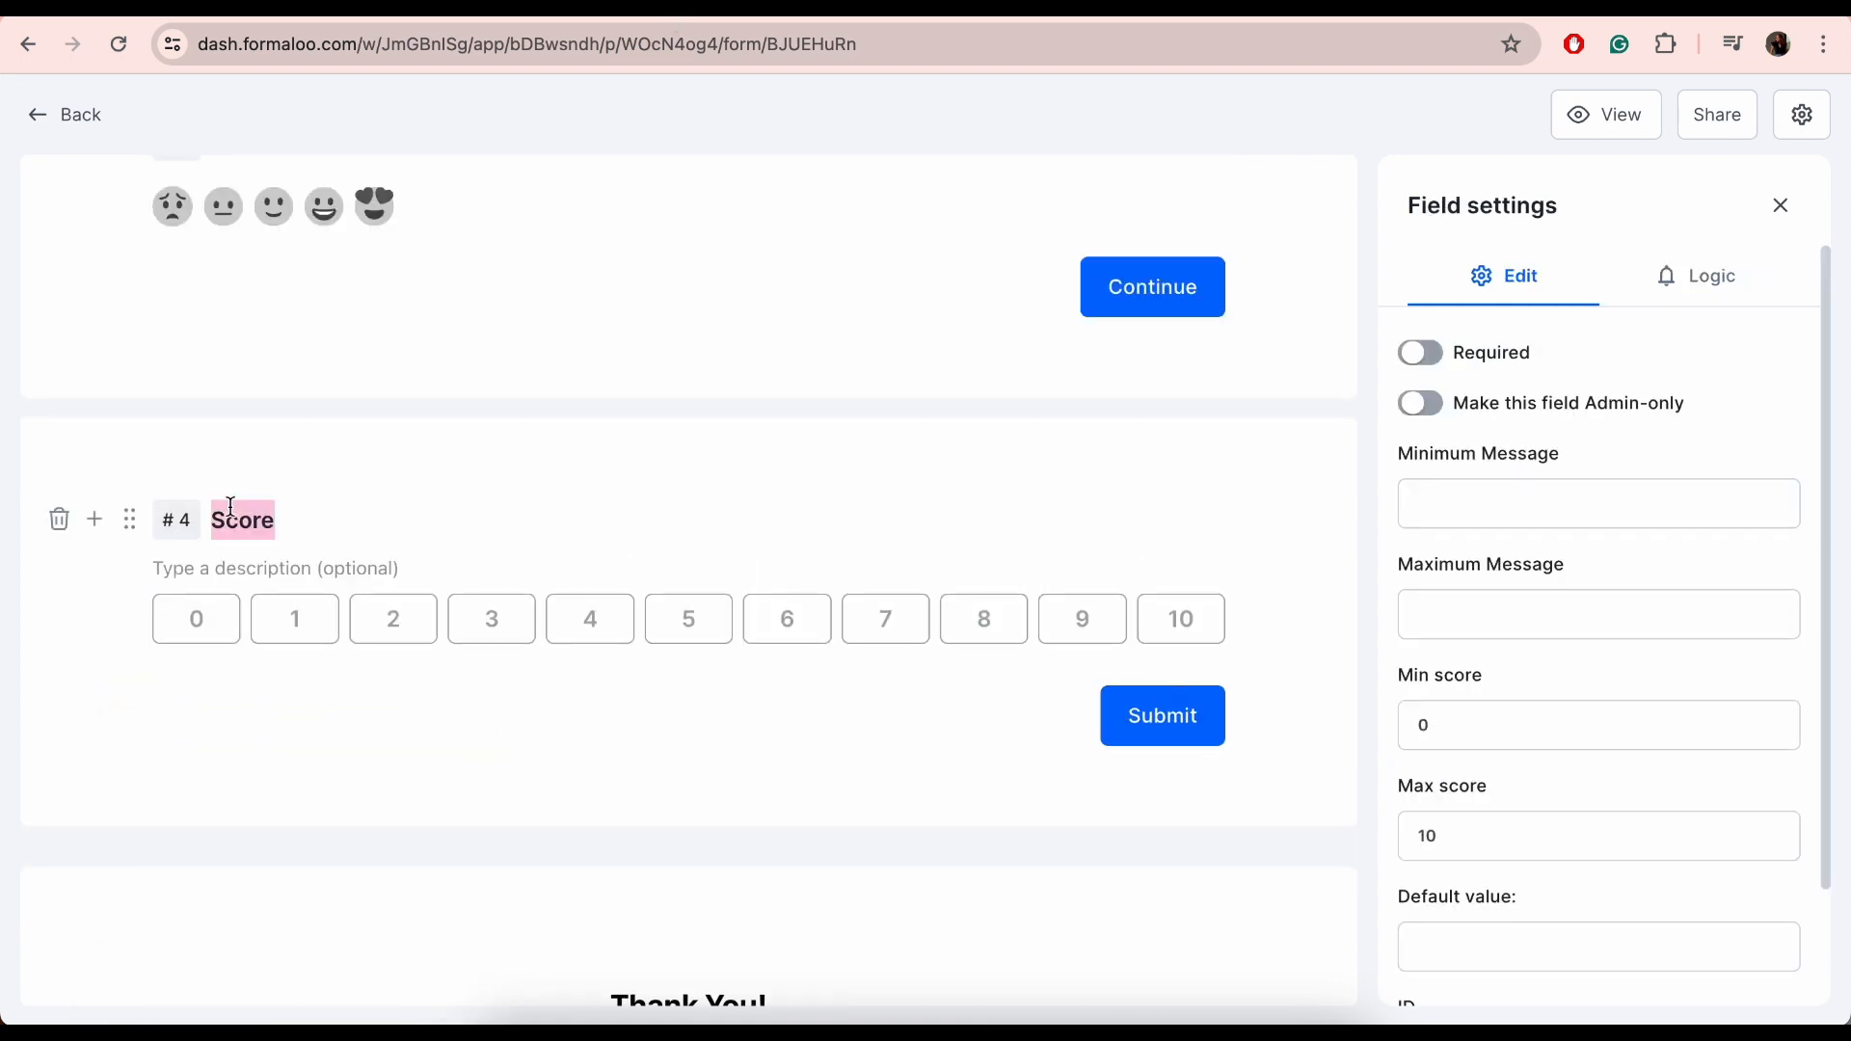
text(How likely are you to recommend this company as a place to work to a friend or colleague?)
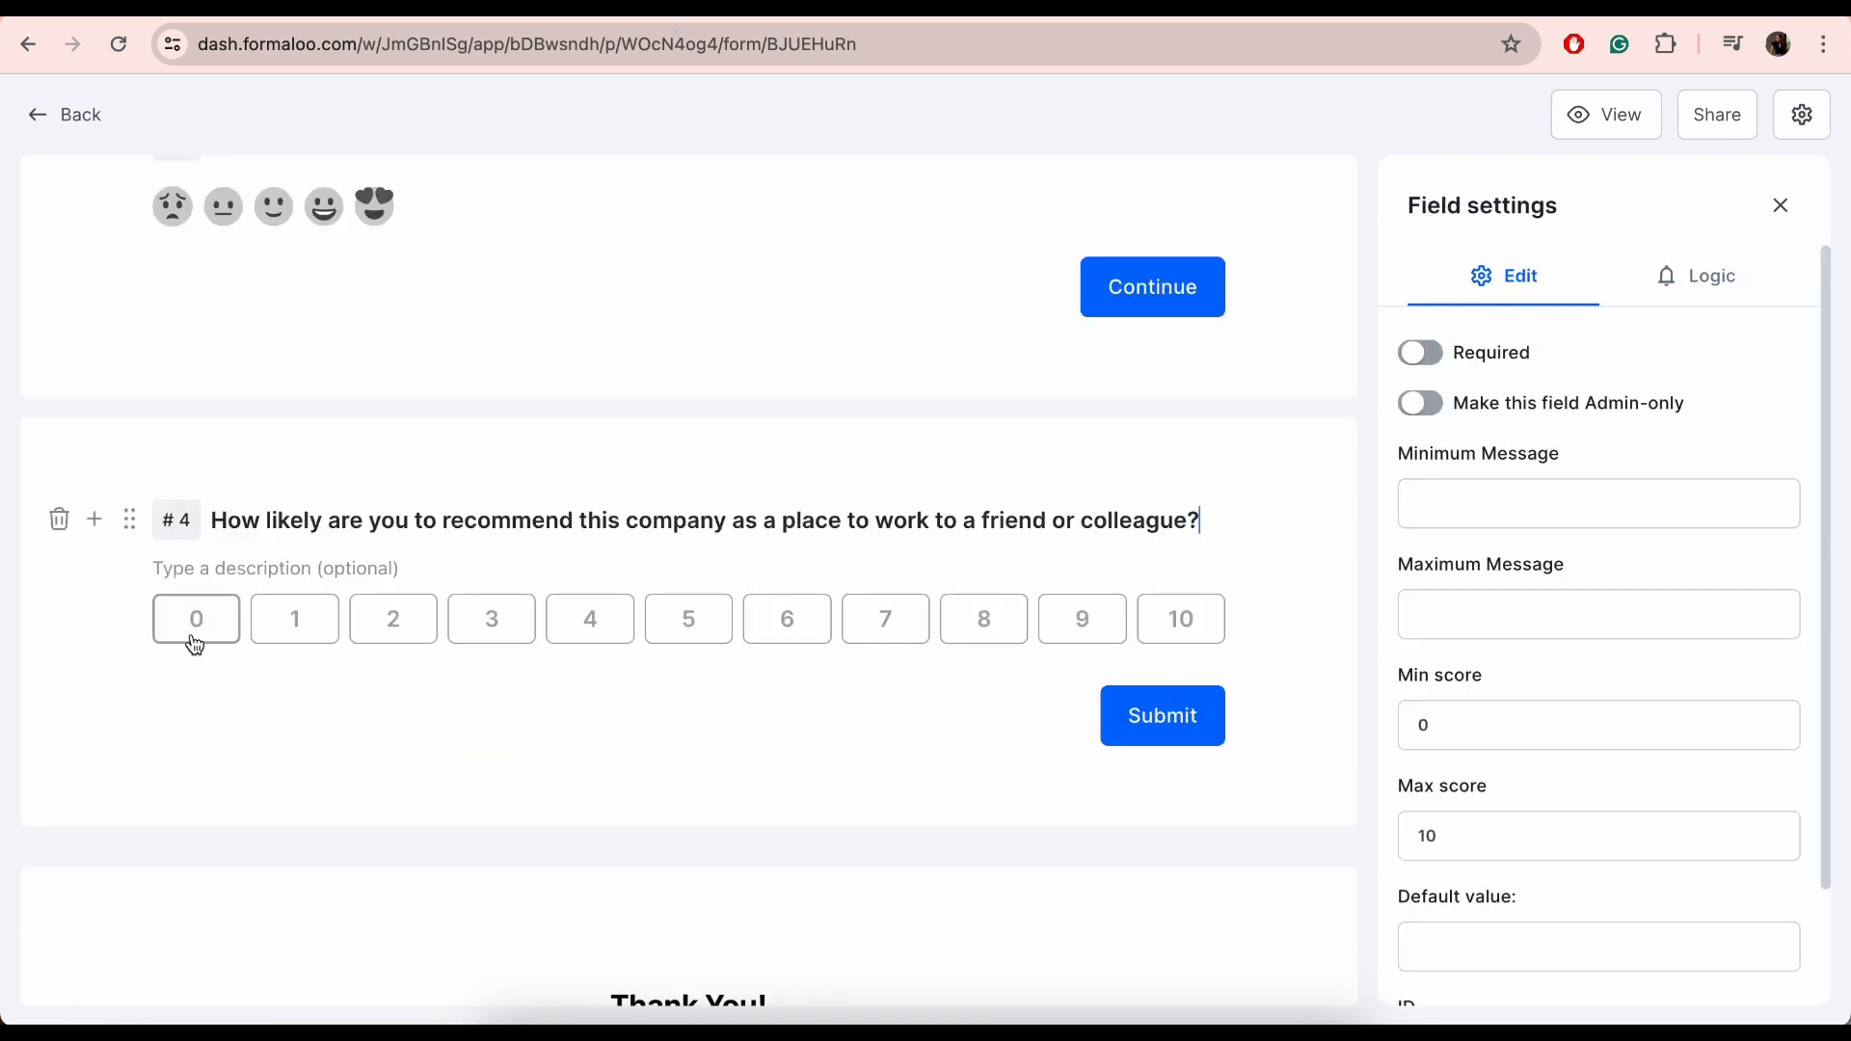
Set the score question's minimum message to "Extremely unlikely" and its maximum message to "Extremely likely"
click(1561, 519)
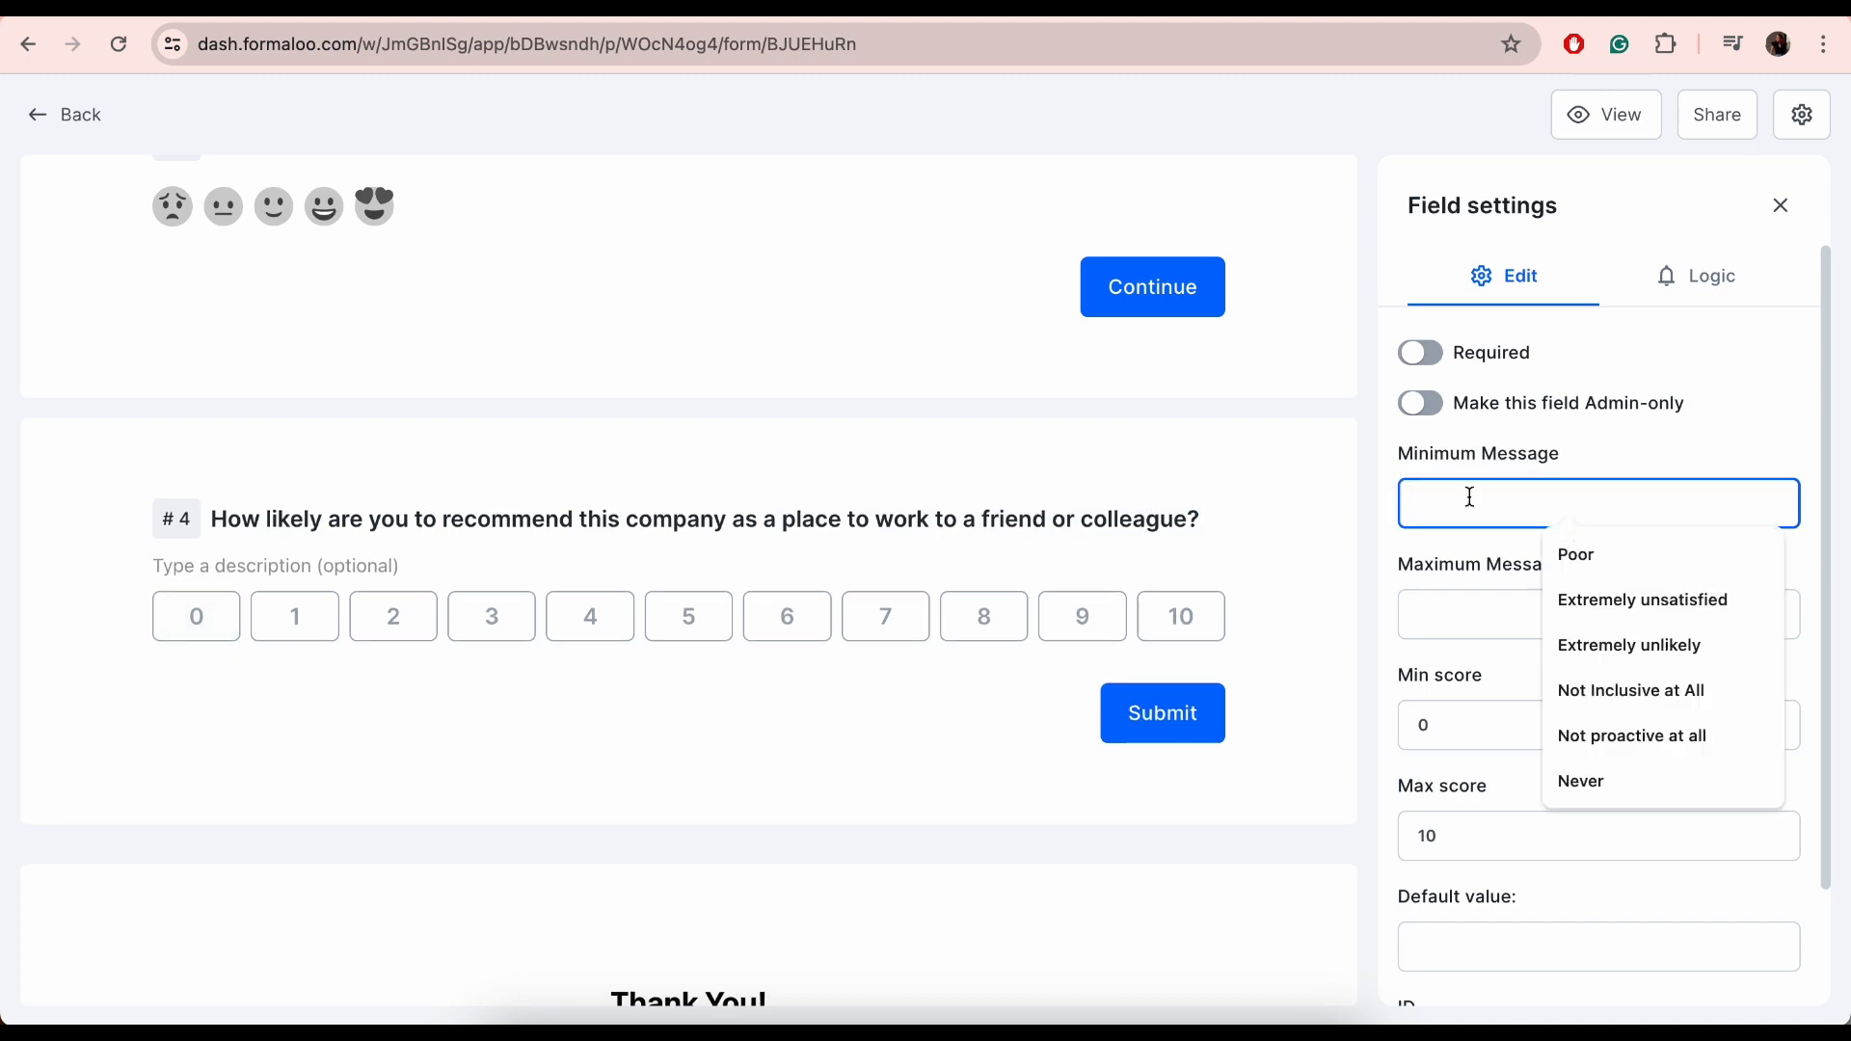
click(1570, 645)
click(1529, 619)
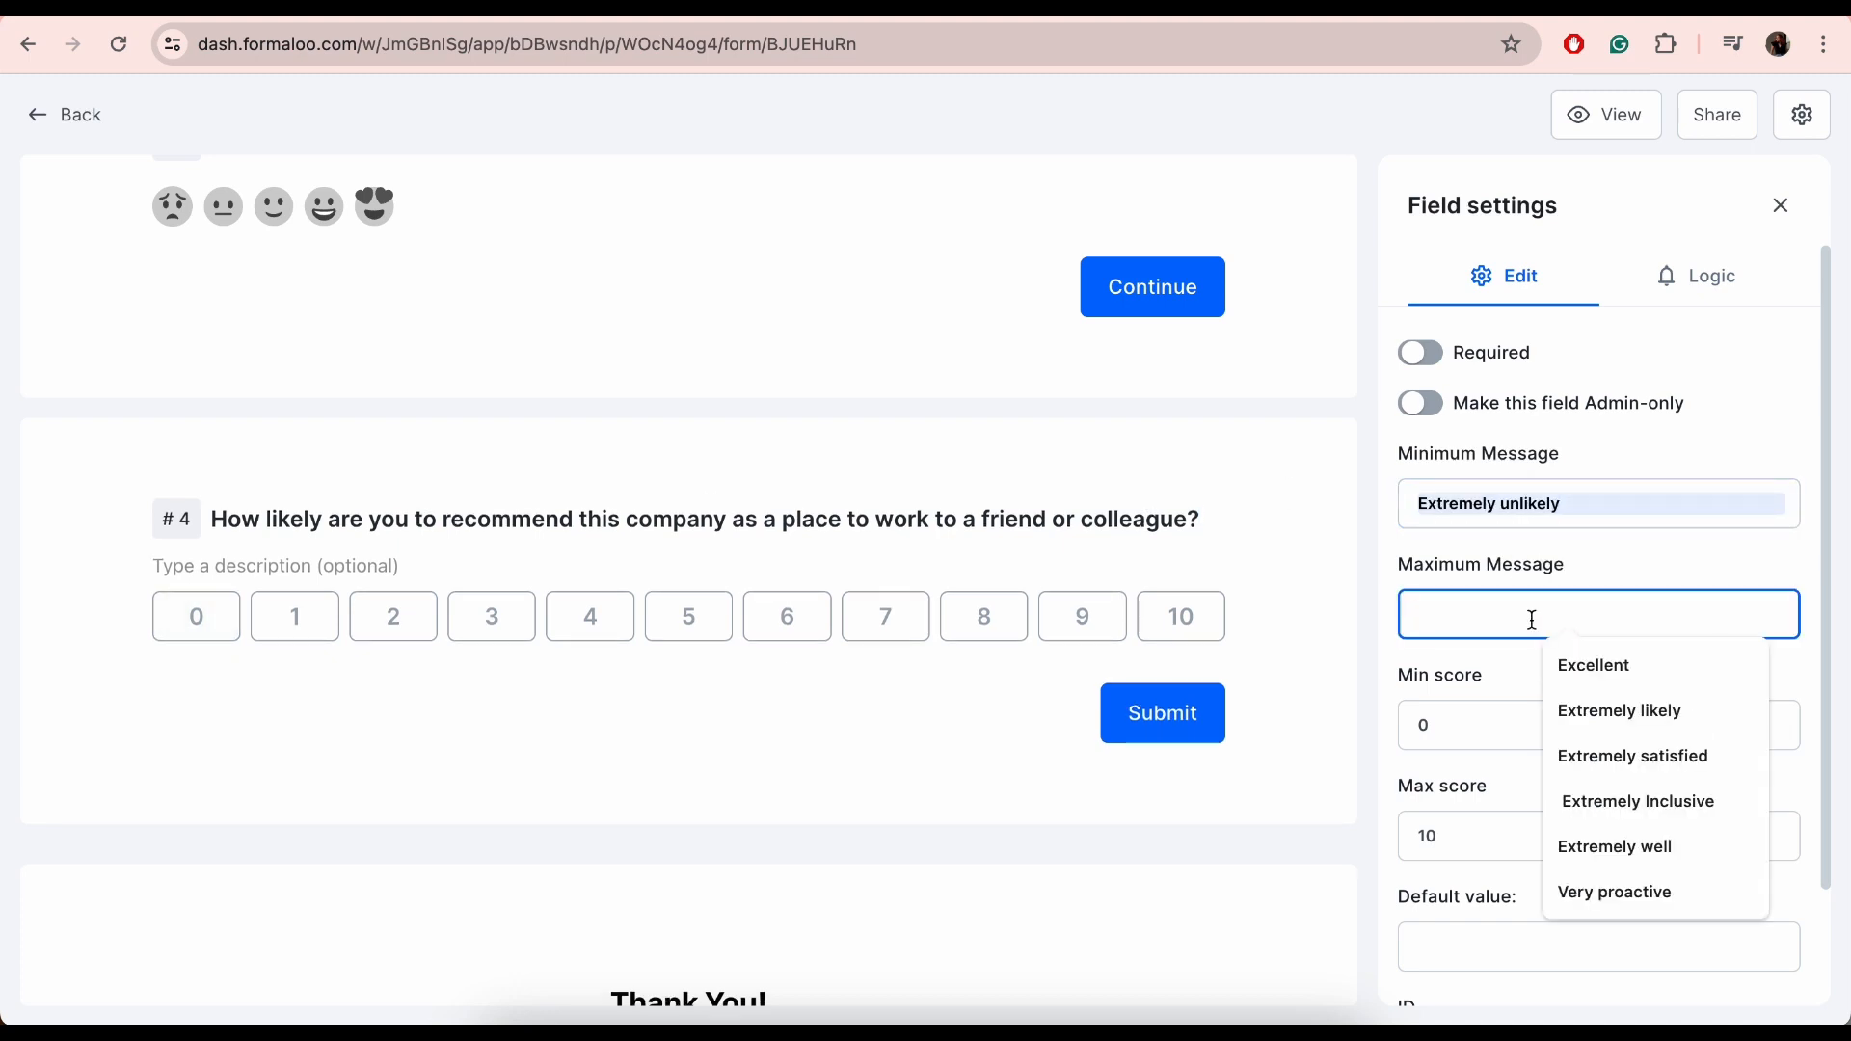
text(Ext)
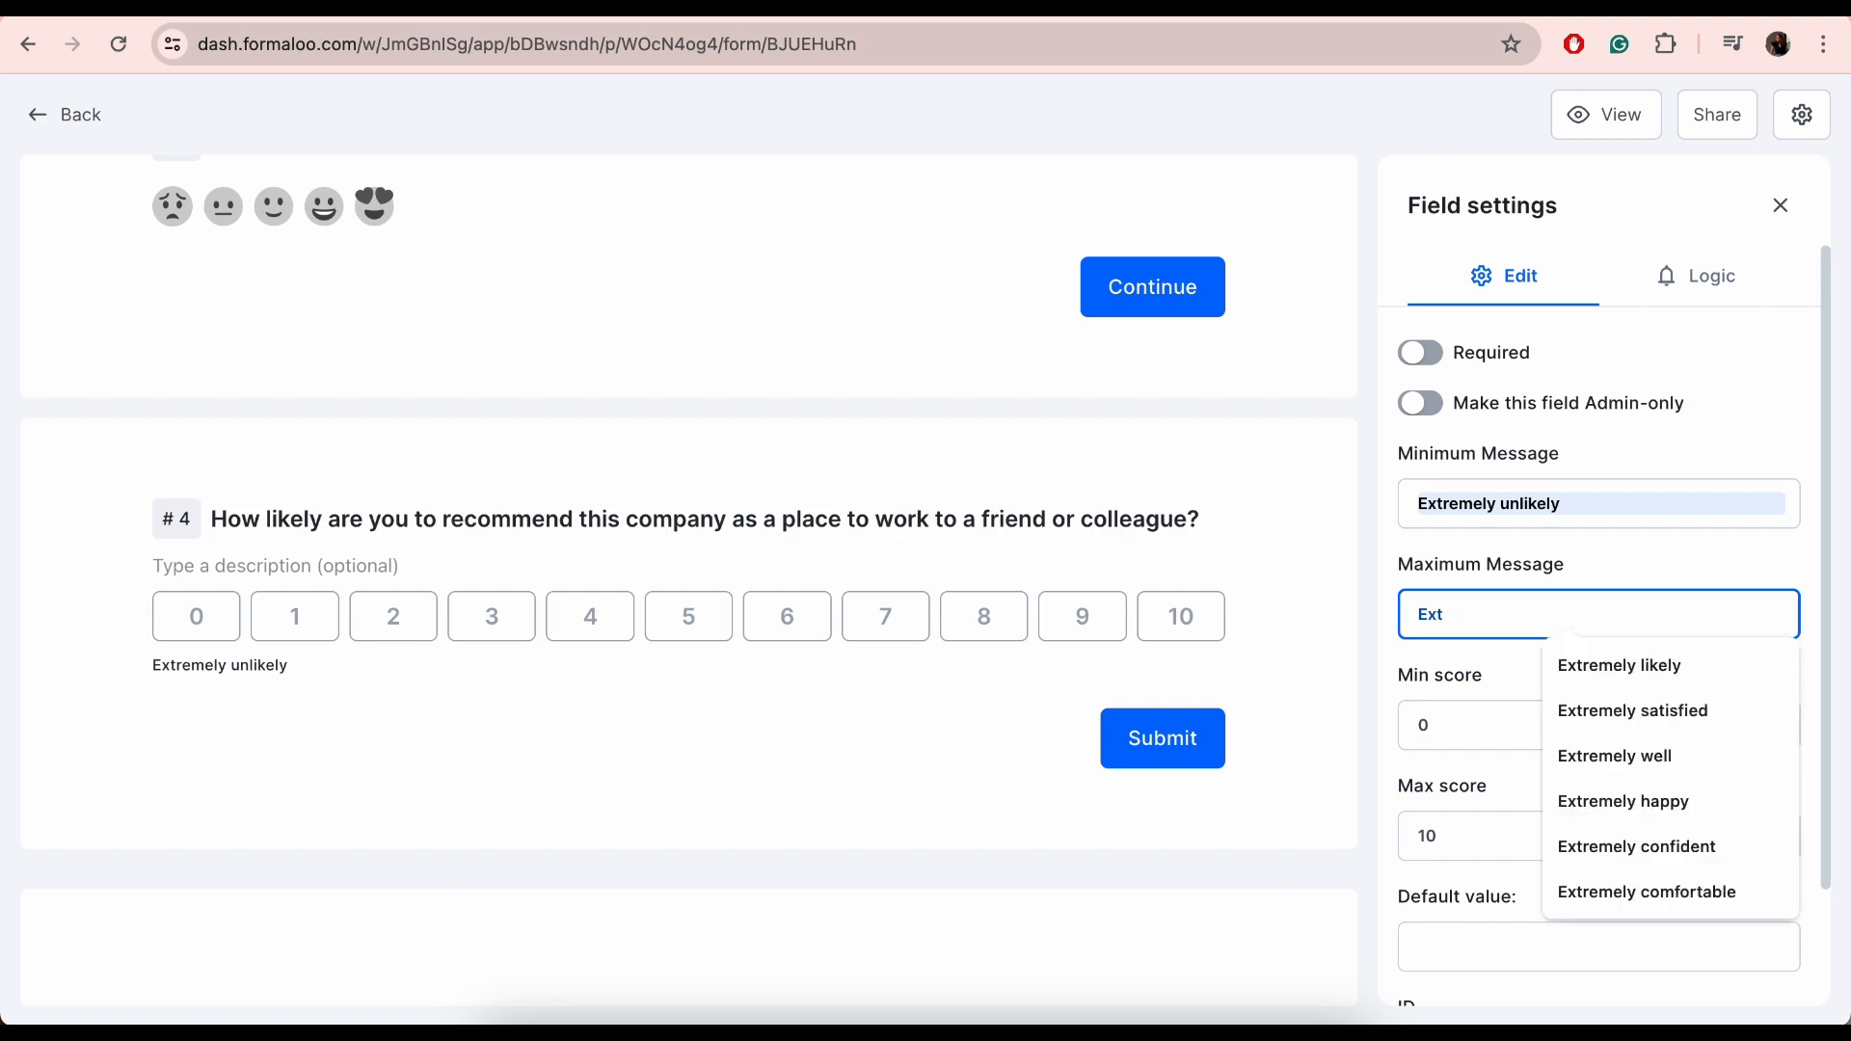
text(remely likely)
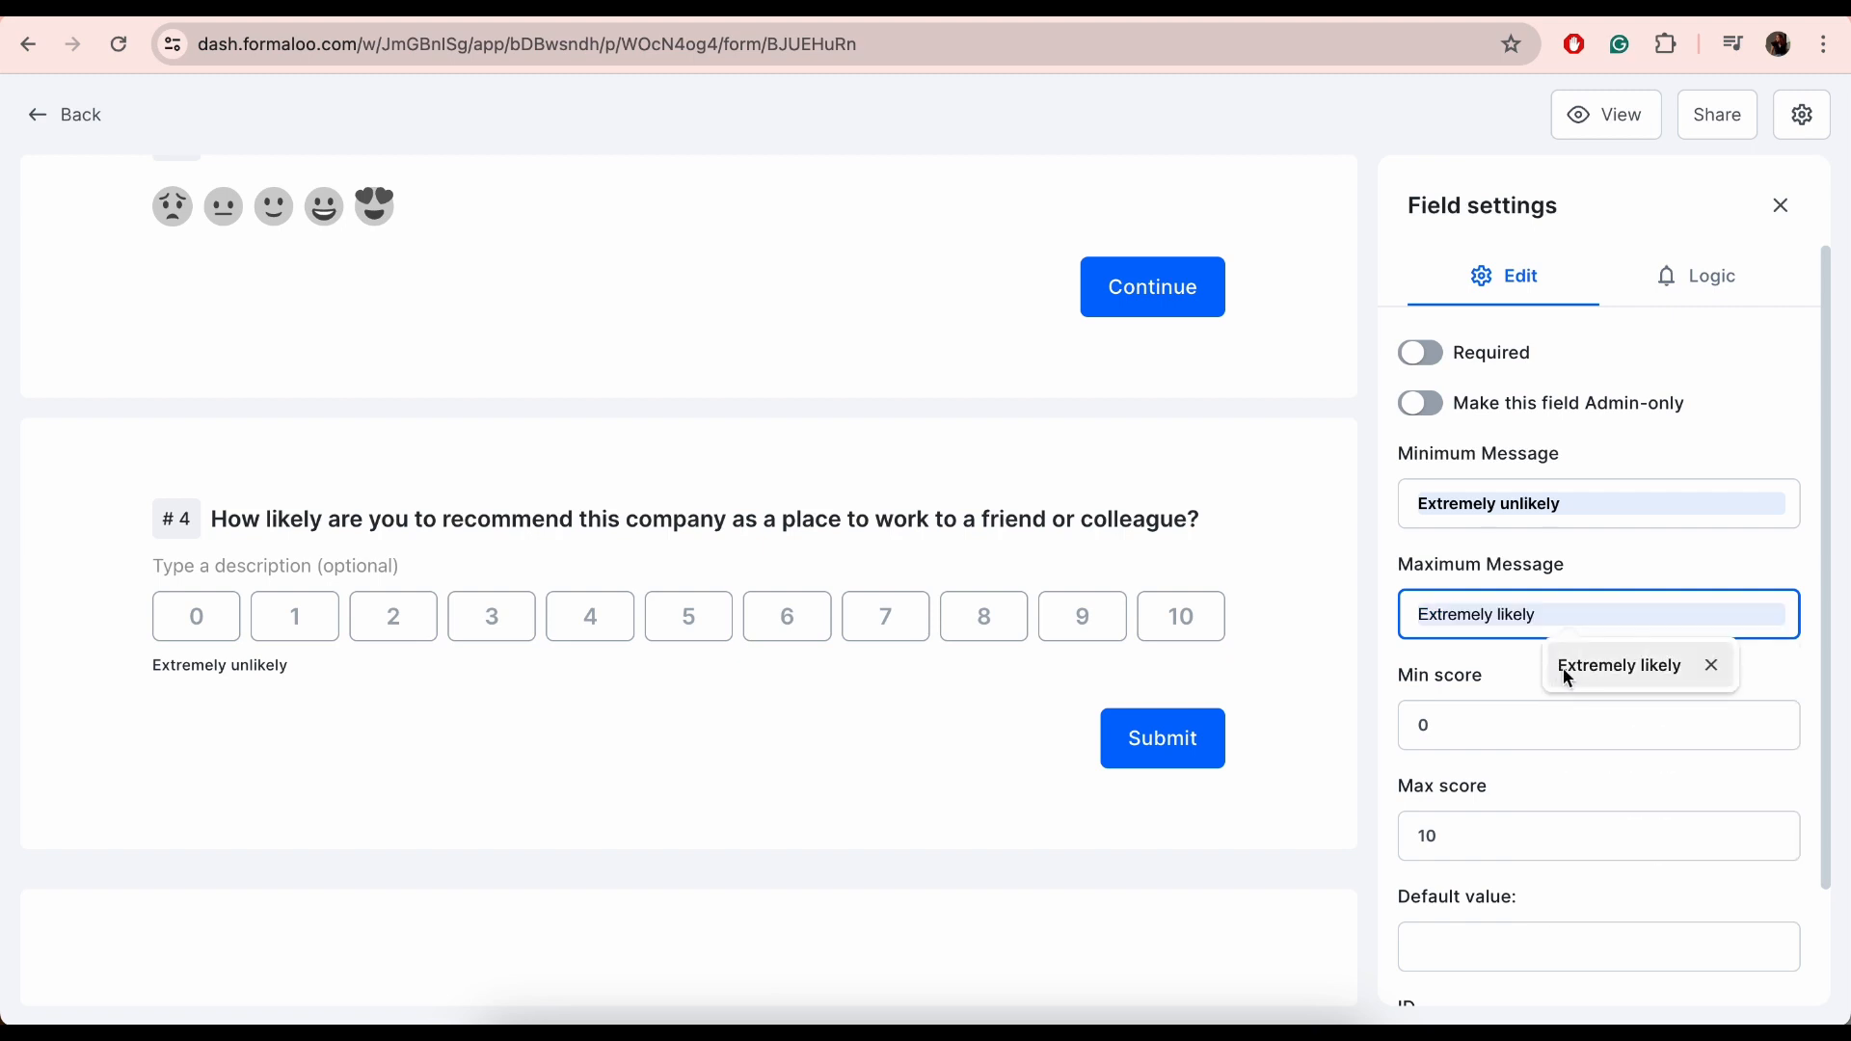
click(1564, 667)
Set the maximum score of the recommendation question to 7
scroll(1449, 735, down, 1)
double_click(1428, 812)
text(8)
Add a Matrix question titled "Please rate the following aspects of your job satisfaction on a scale of 1 to 5"
scroll(1405, 808, down, 1)
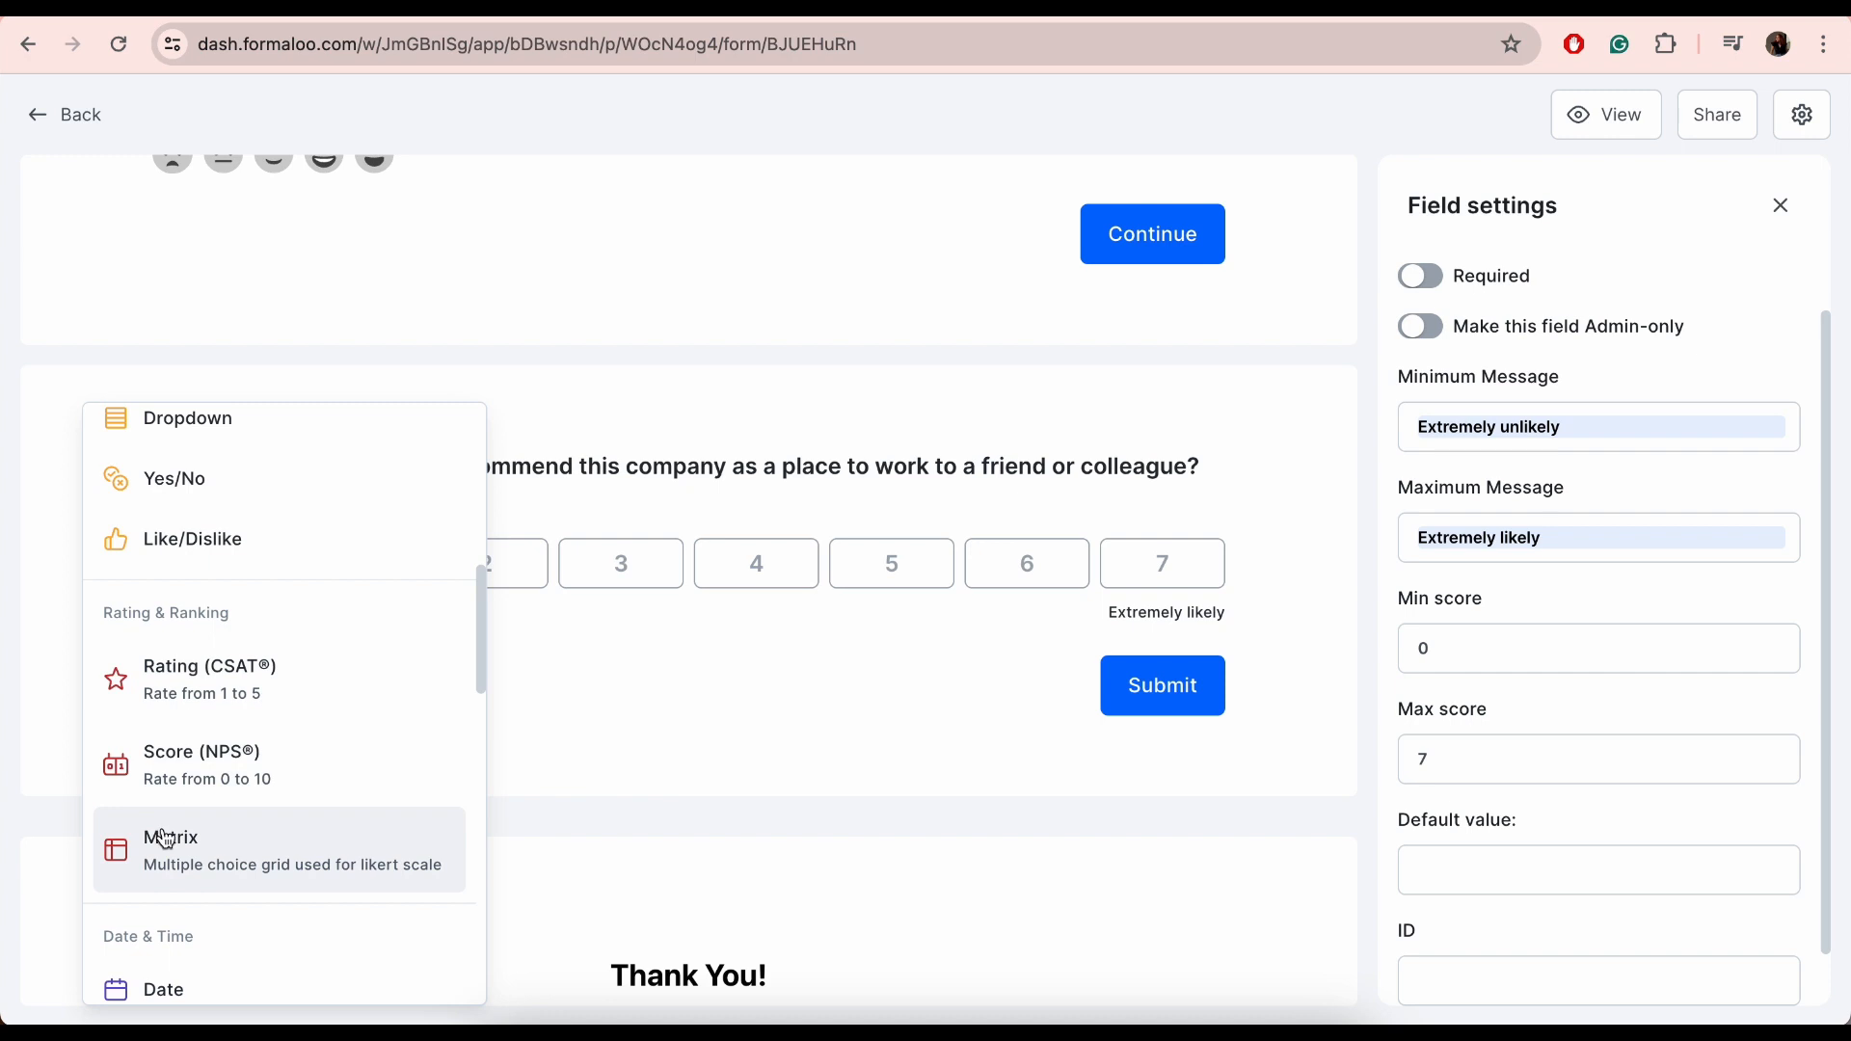
click(166, 839)
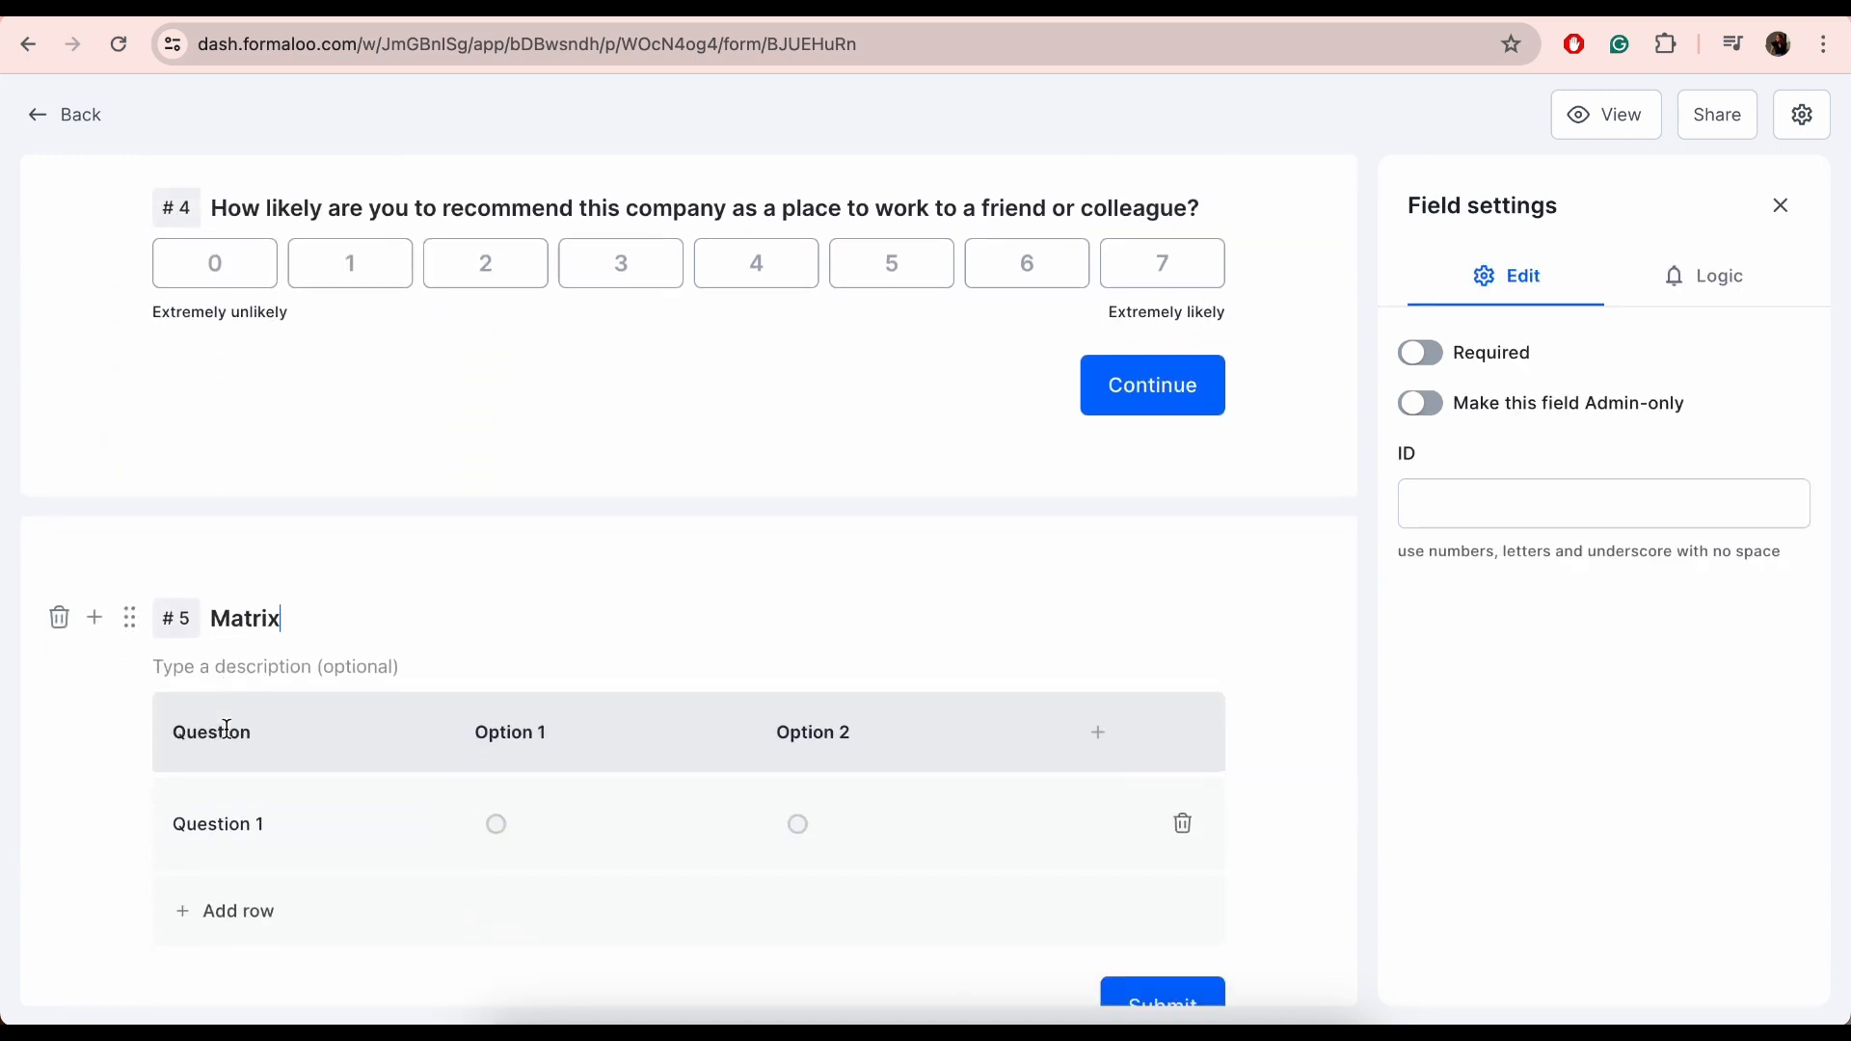
double_click(255, 584)
text(Please rate the following aspects of your job satisfaction on a scale of 1 to 5)
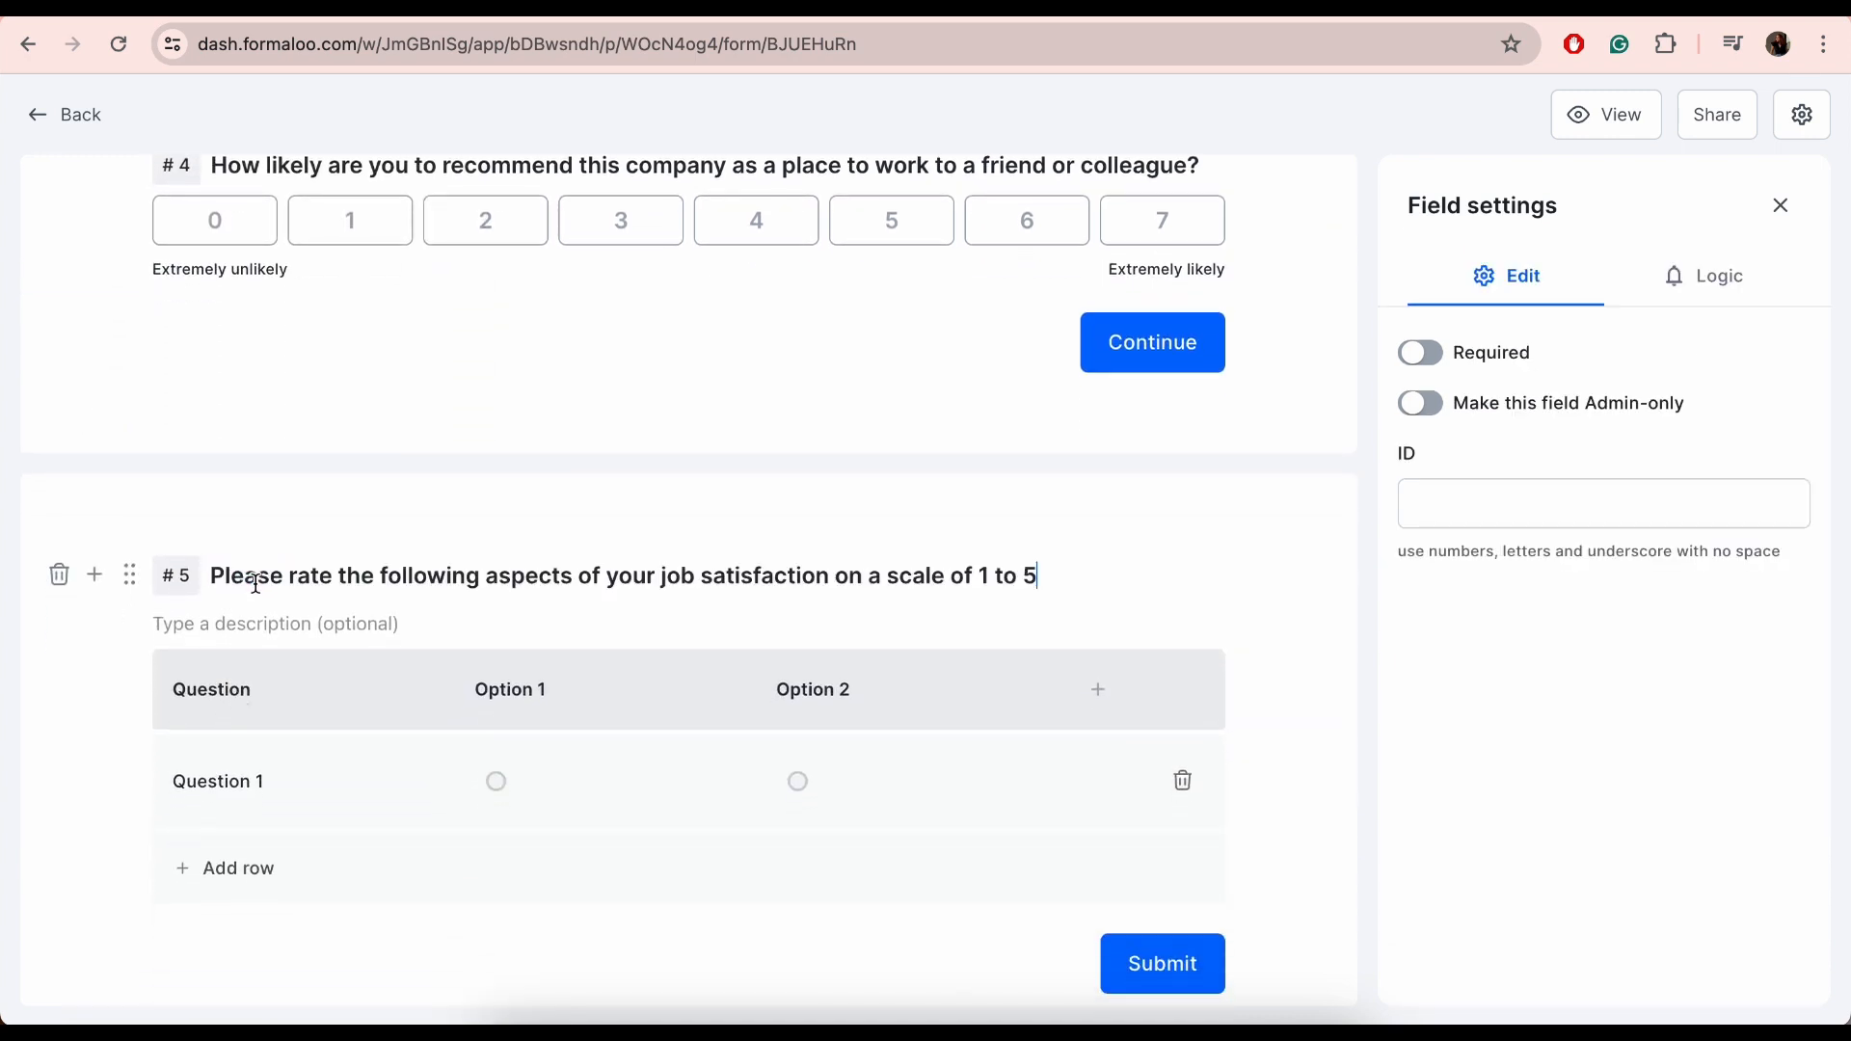
Add two option columns to the matrix and label its first three option columns 1, 2 and 3
click(1094, 691)
click(1160, 686)
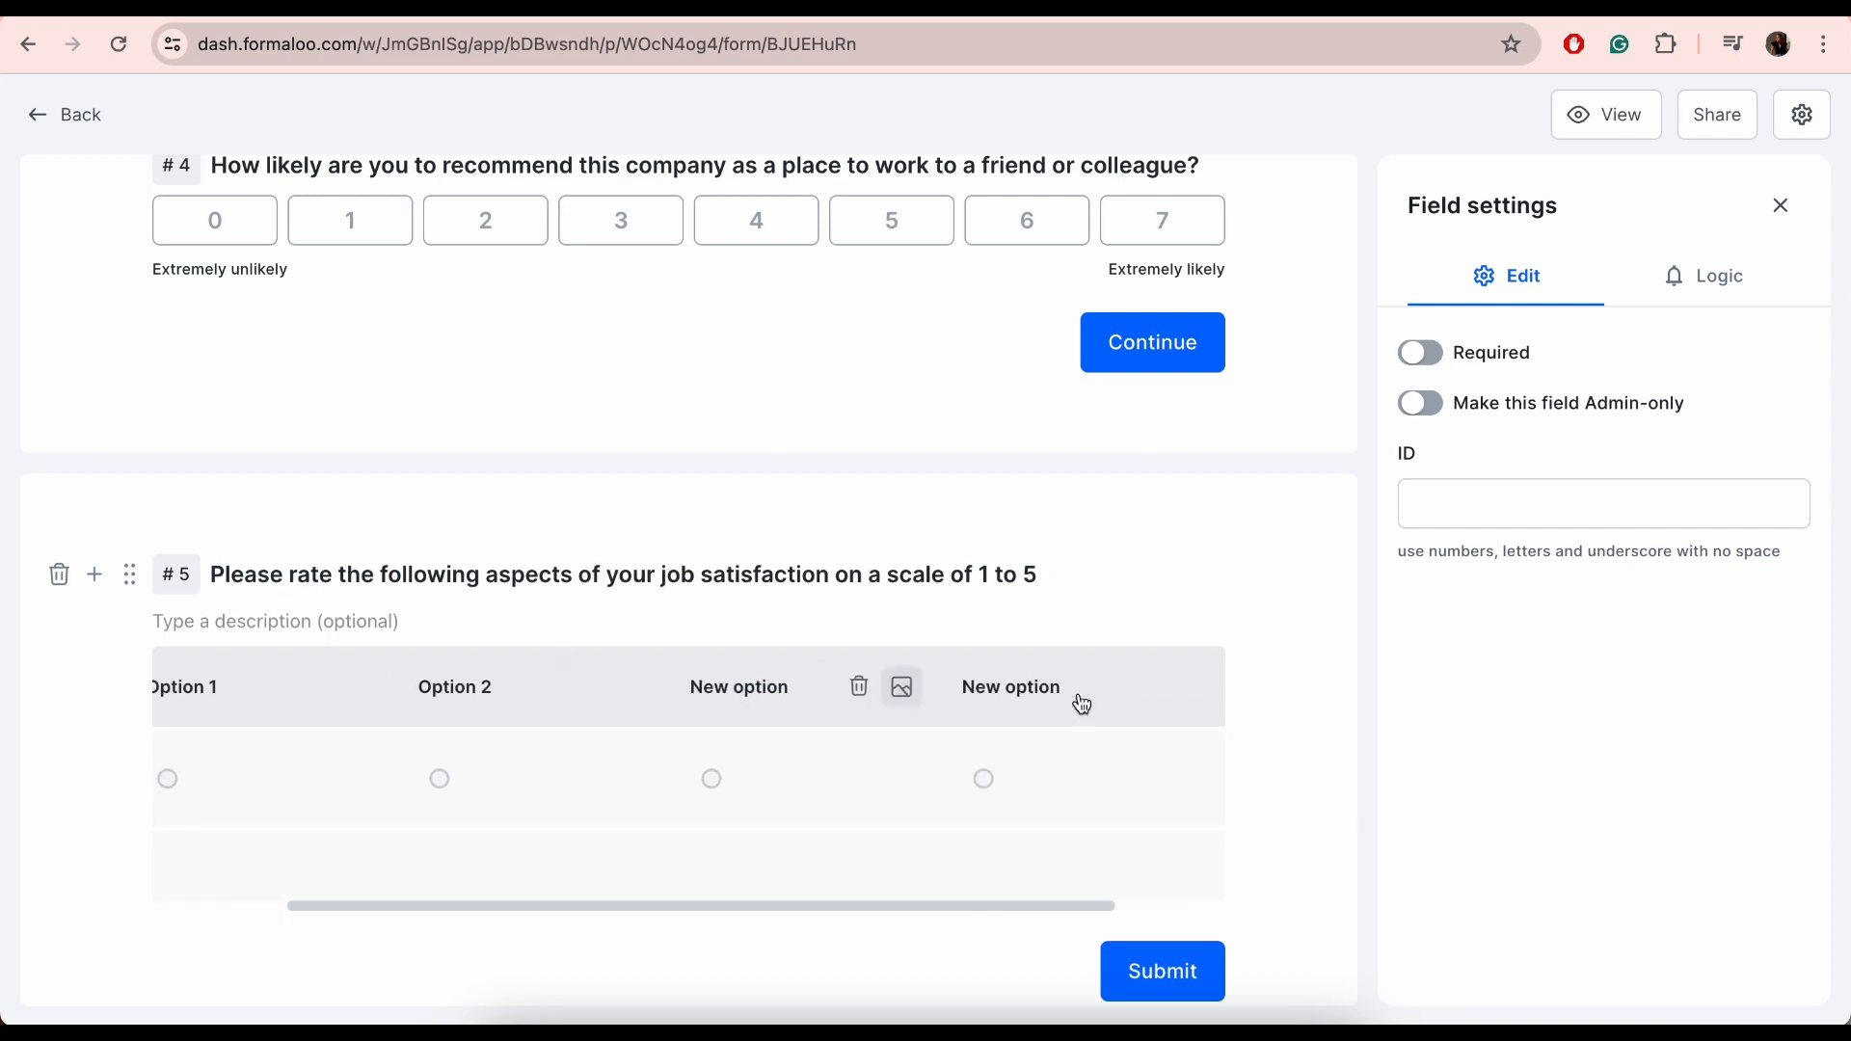
scroll(1083, 704, left, 2)
drag(387, 687, 326, 679)
key(BackSpace)
drag(658, 689, 598, 688)
key(BackSpace)
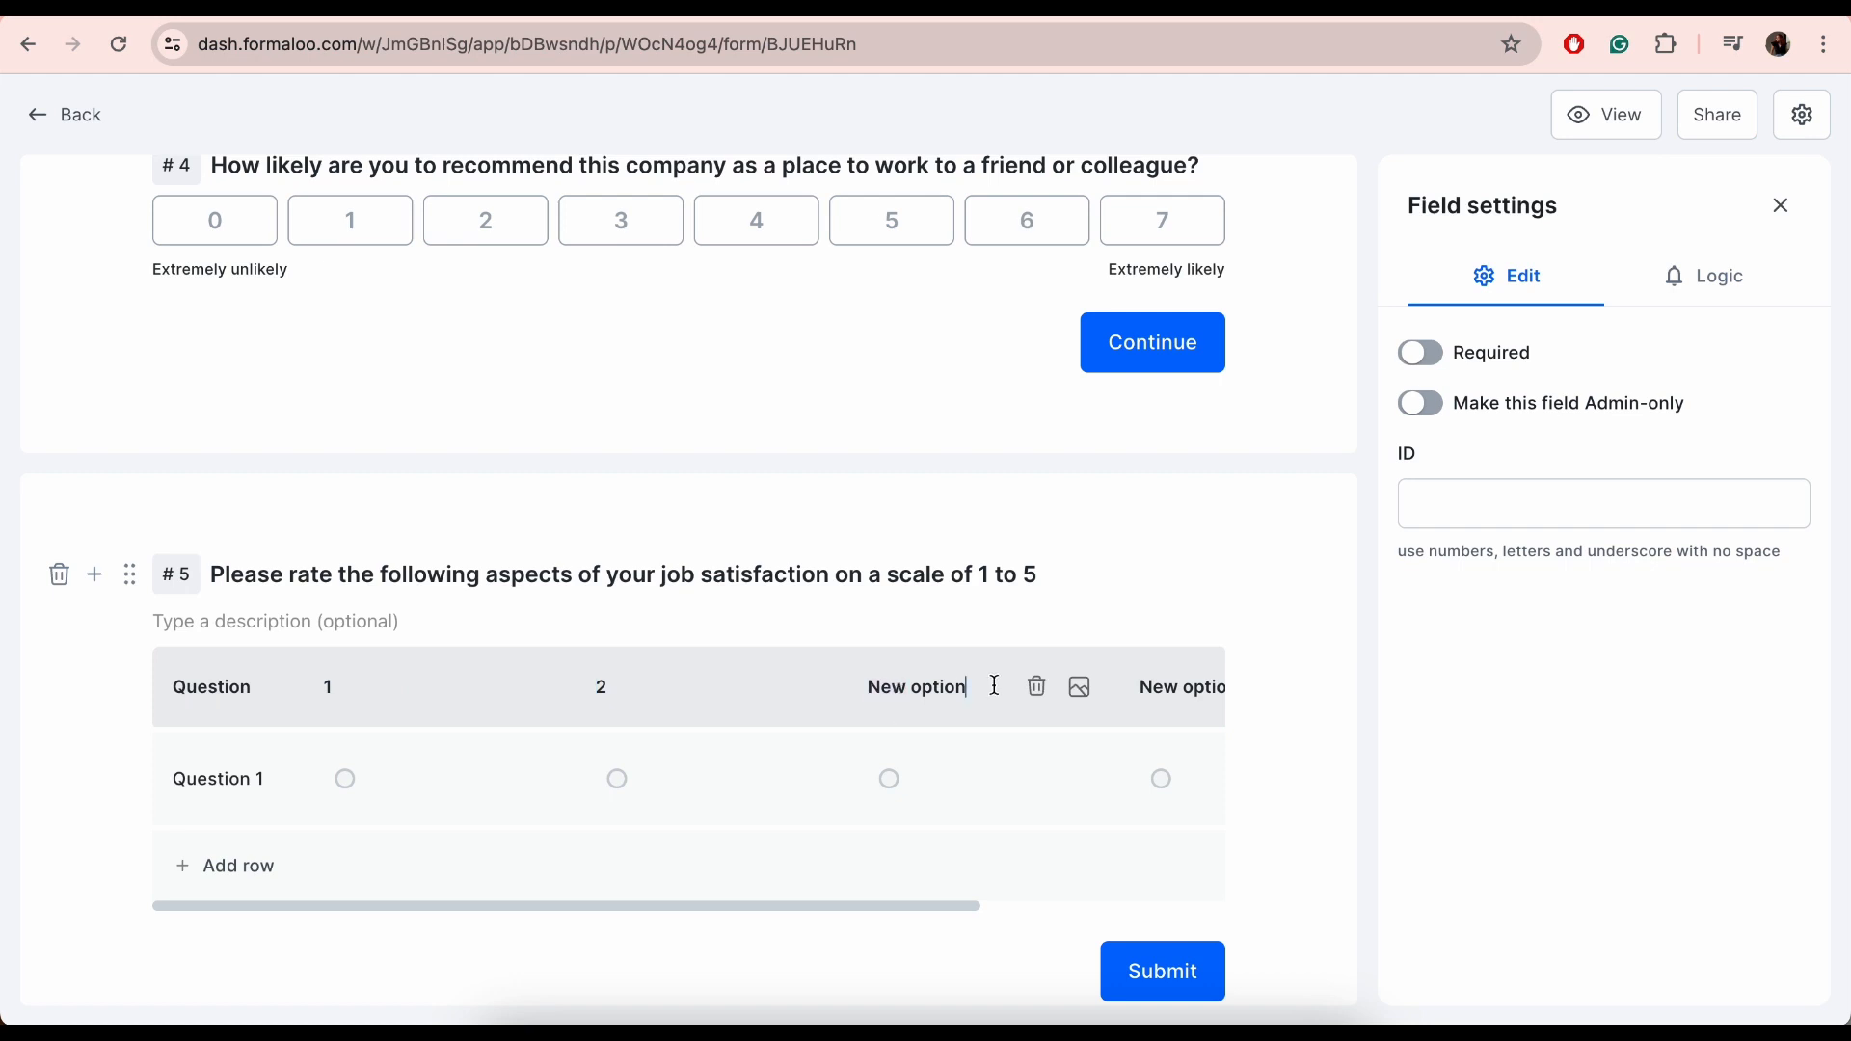
drag(994, 685, 861, 687)
text(3)
Label the fourth option column of the matrix 4, add a fifth option column and select its label
scroll(1086, 703, right, 2)
drag(1061, 691, 954, 695)
key(BackSpace)
text(4)
scroll(1087, 718, right, 1)
click(1185, 687)
double_click(1141, 692)
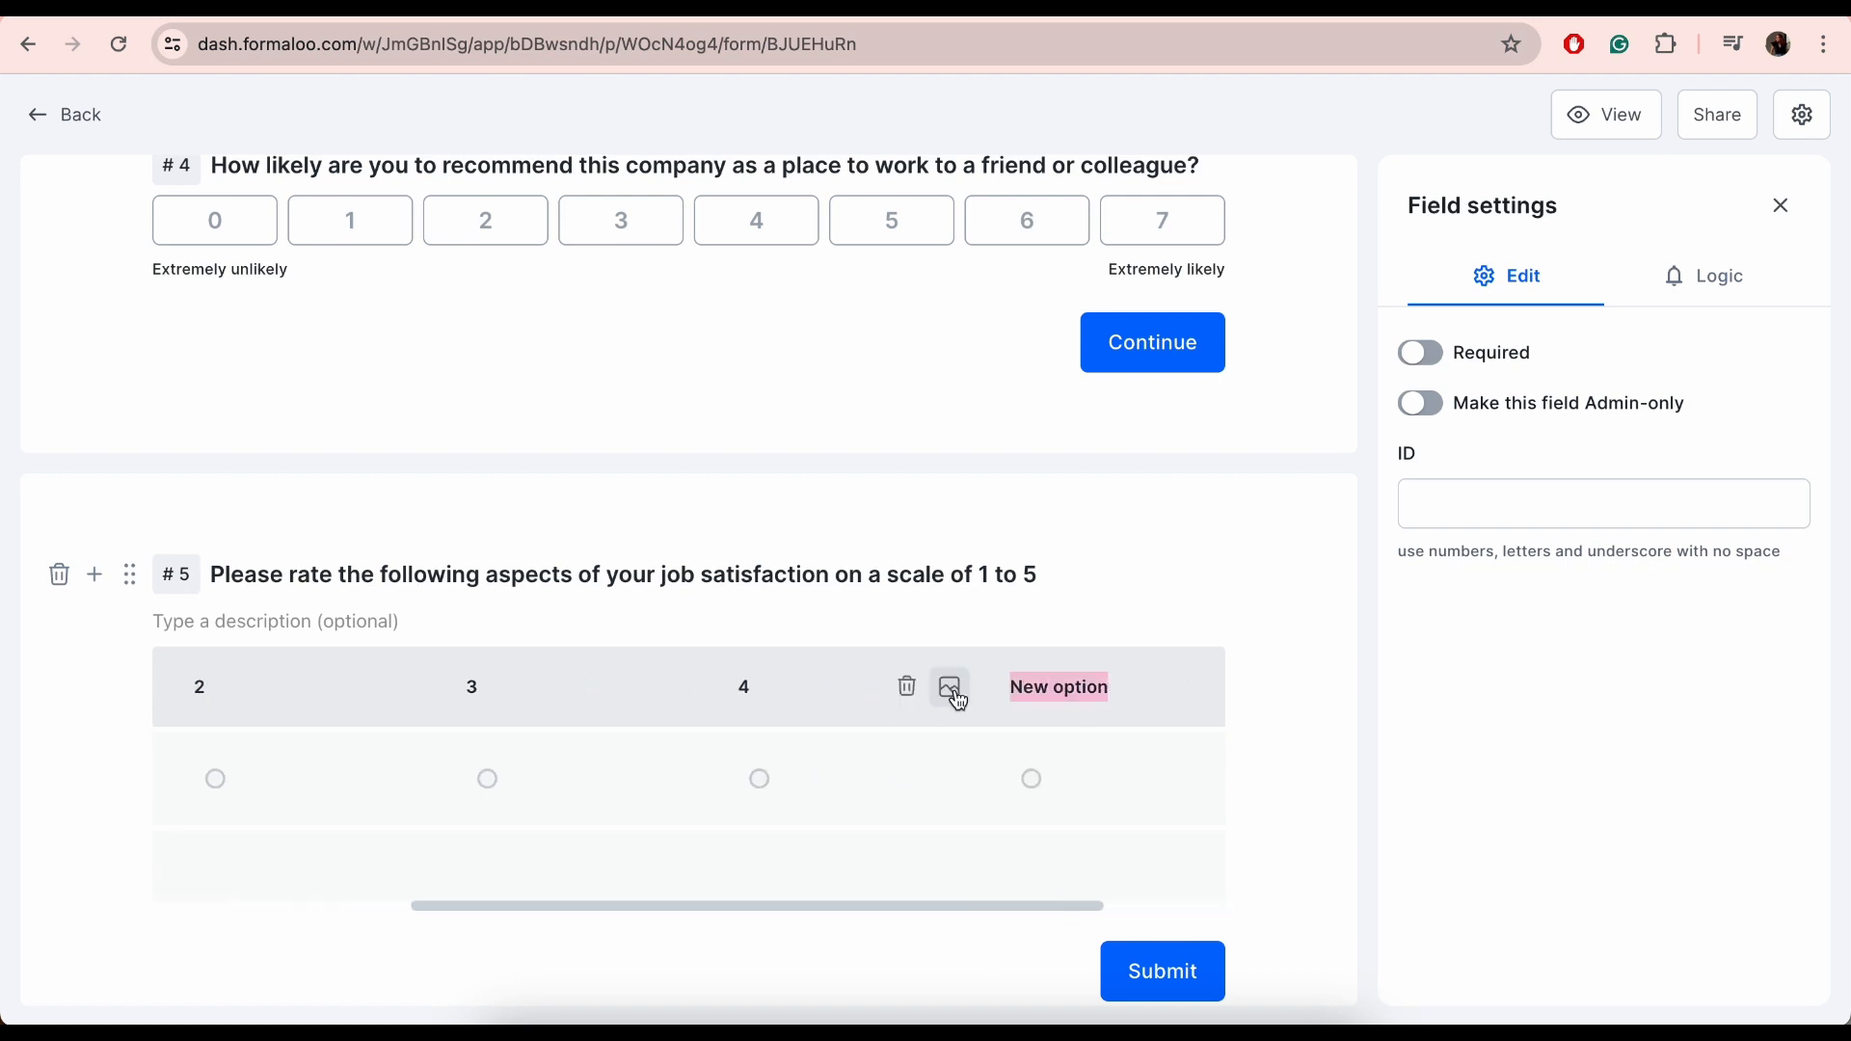
scroll(675, 762, left, 3)
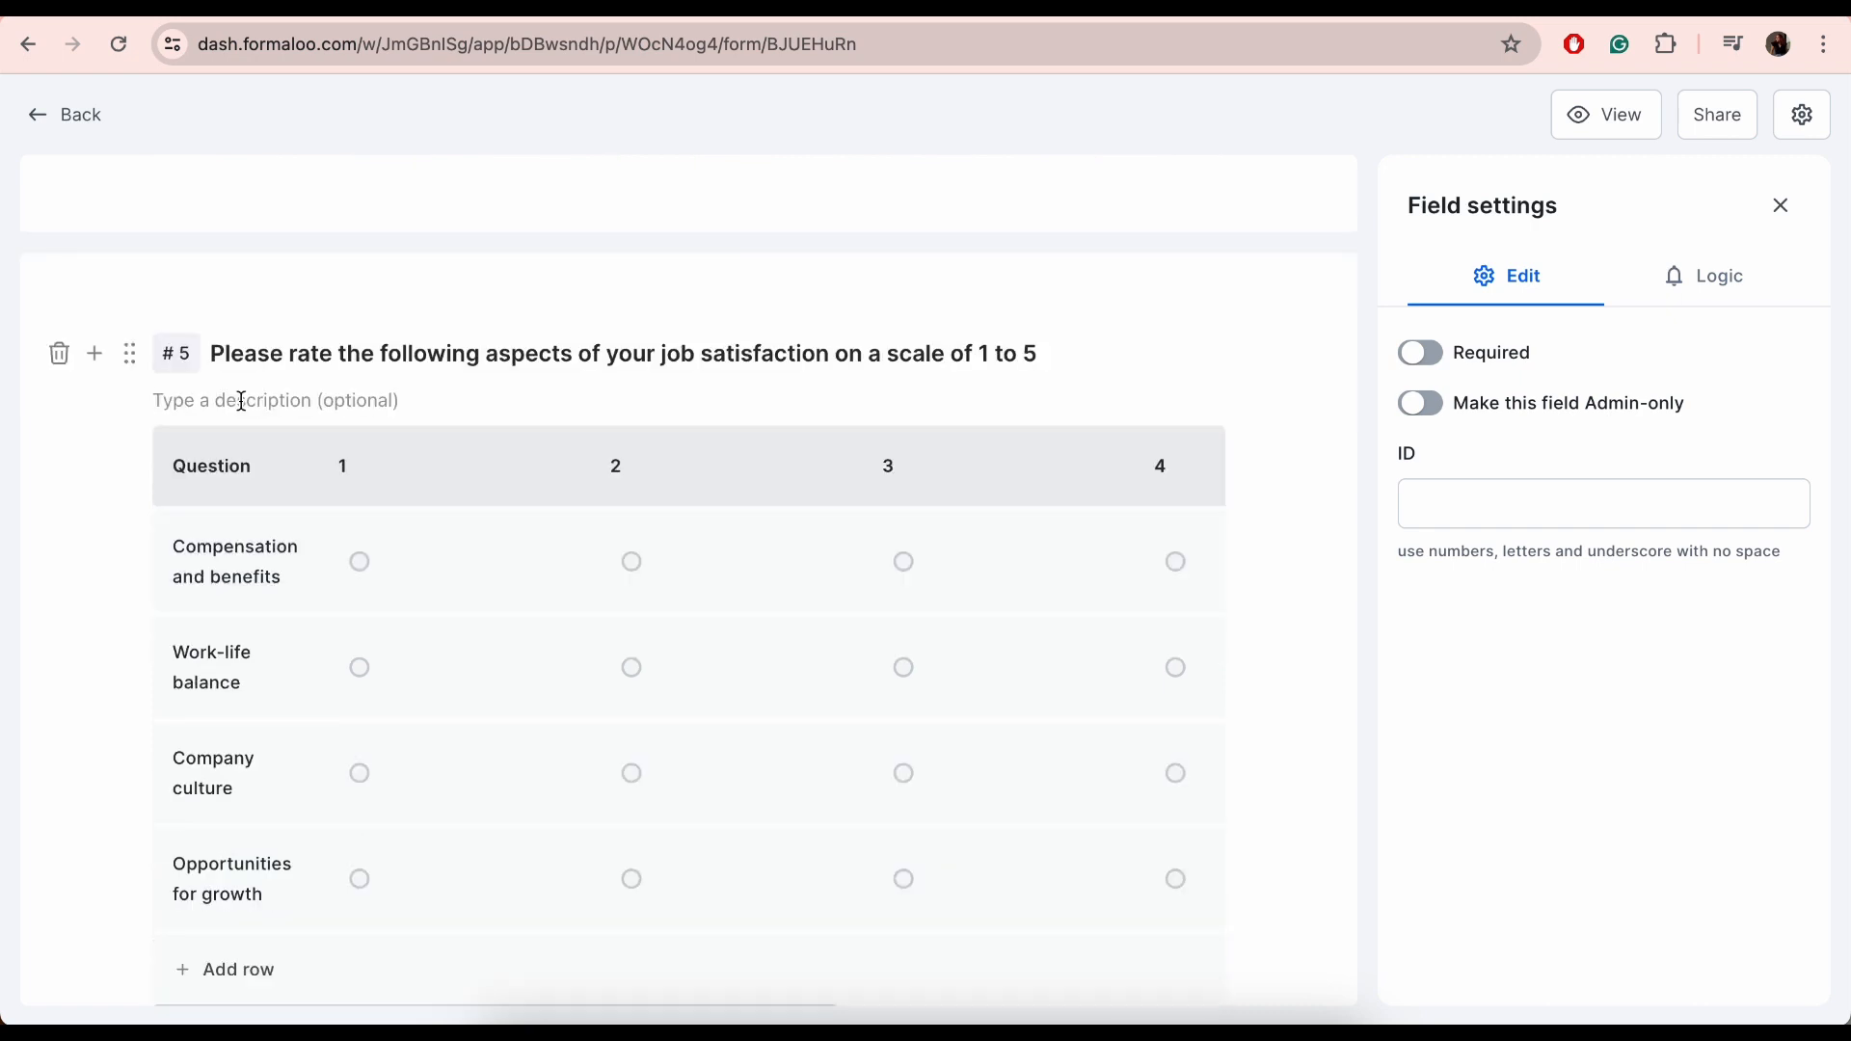
Describe the matrix question's rating scale, from "1 - poor" to "5 - happy with it"
click(241, 400)
text(1-)
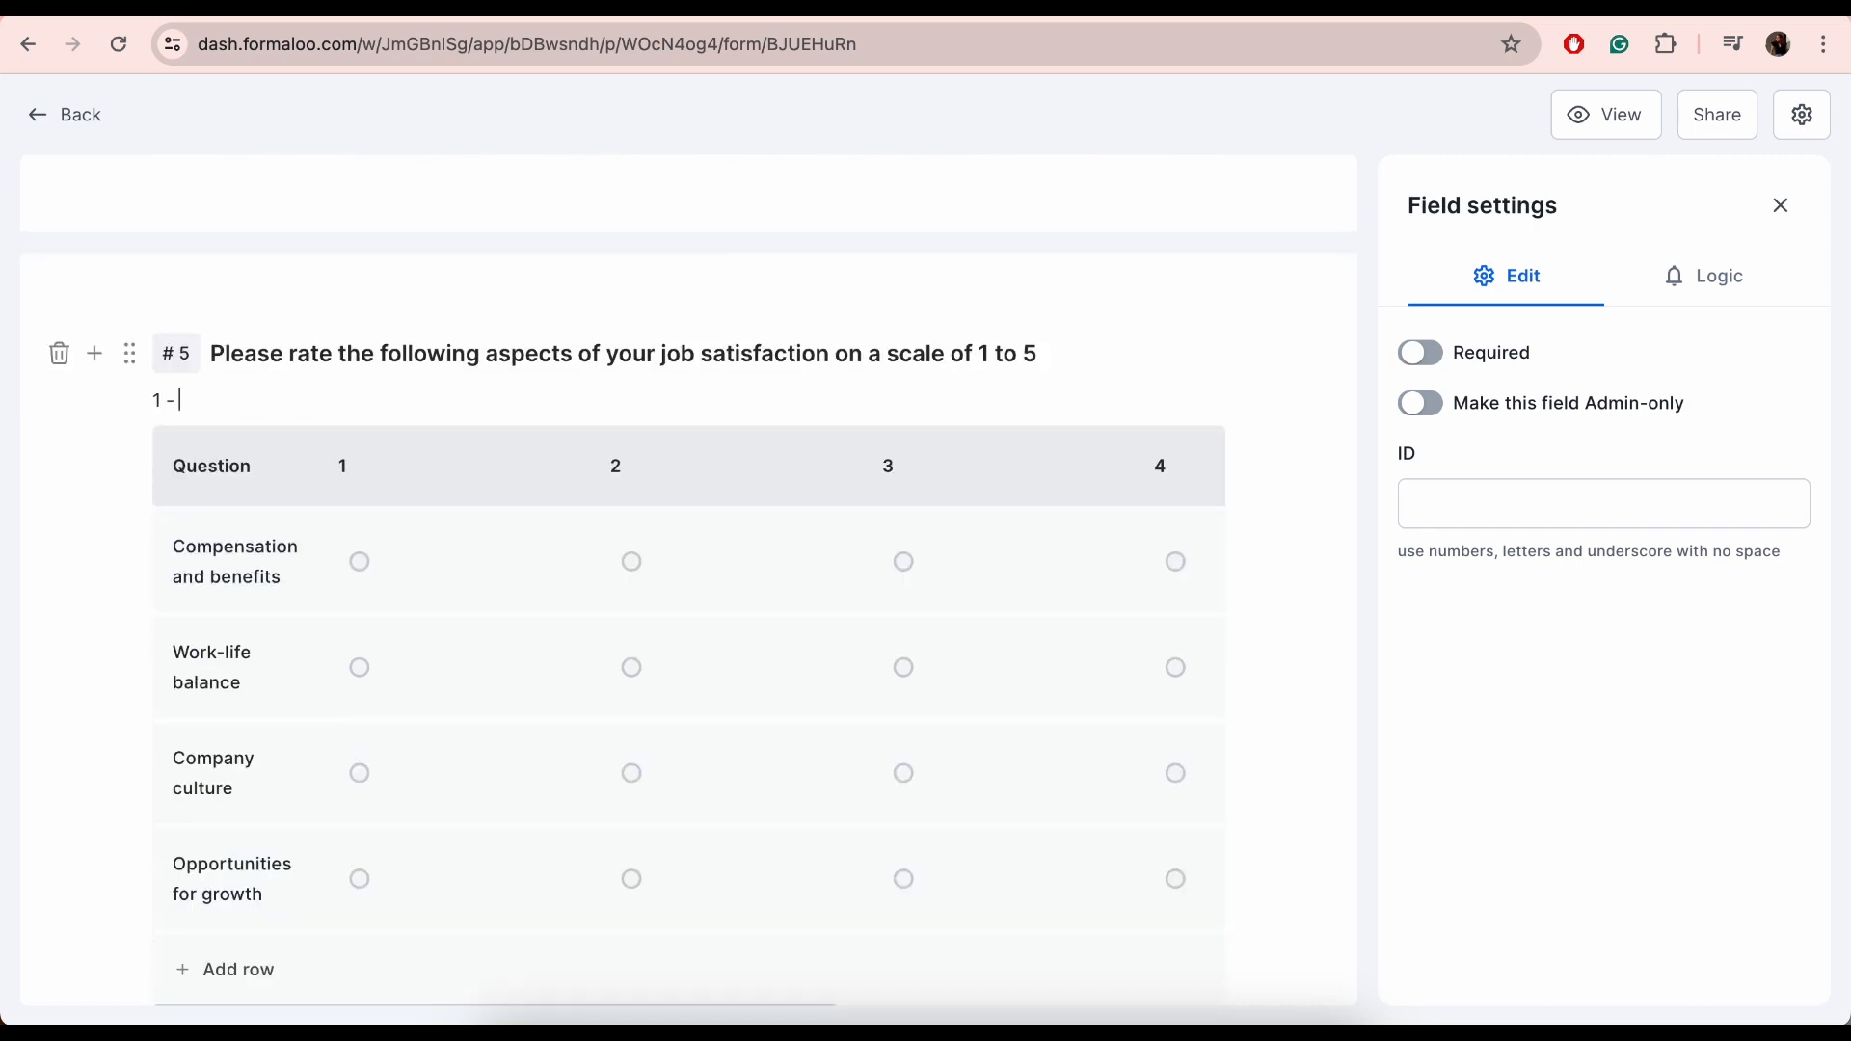
text(poor, 4 - happy about)
key(shift+End)
key(BackSpace)
text(5 - happy with it)
drag(410, 401, 144, 408)
click(472, 405)
Add a Yes/No question after the matrix titled "Do you feel adequately supported by your direct manager?"
scroll(472, 404, down, 2)
click(94, 229)
scroll(185, 669, down, 11)
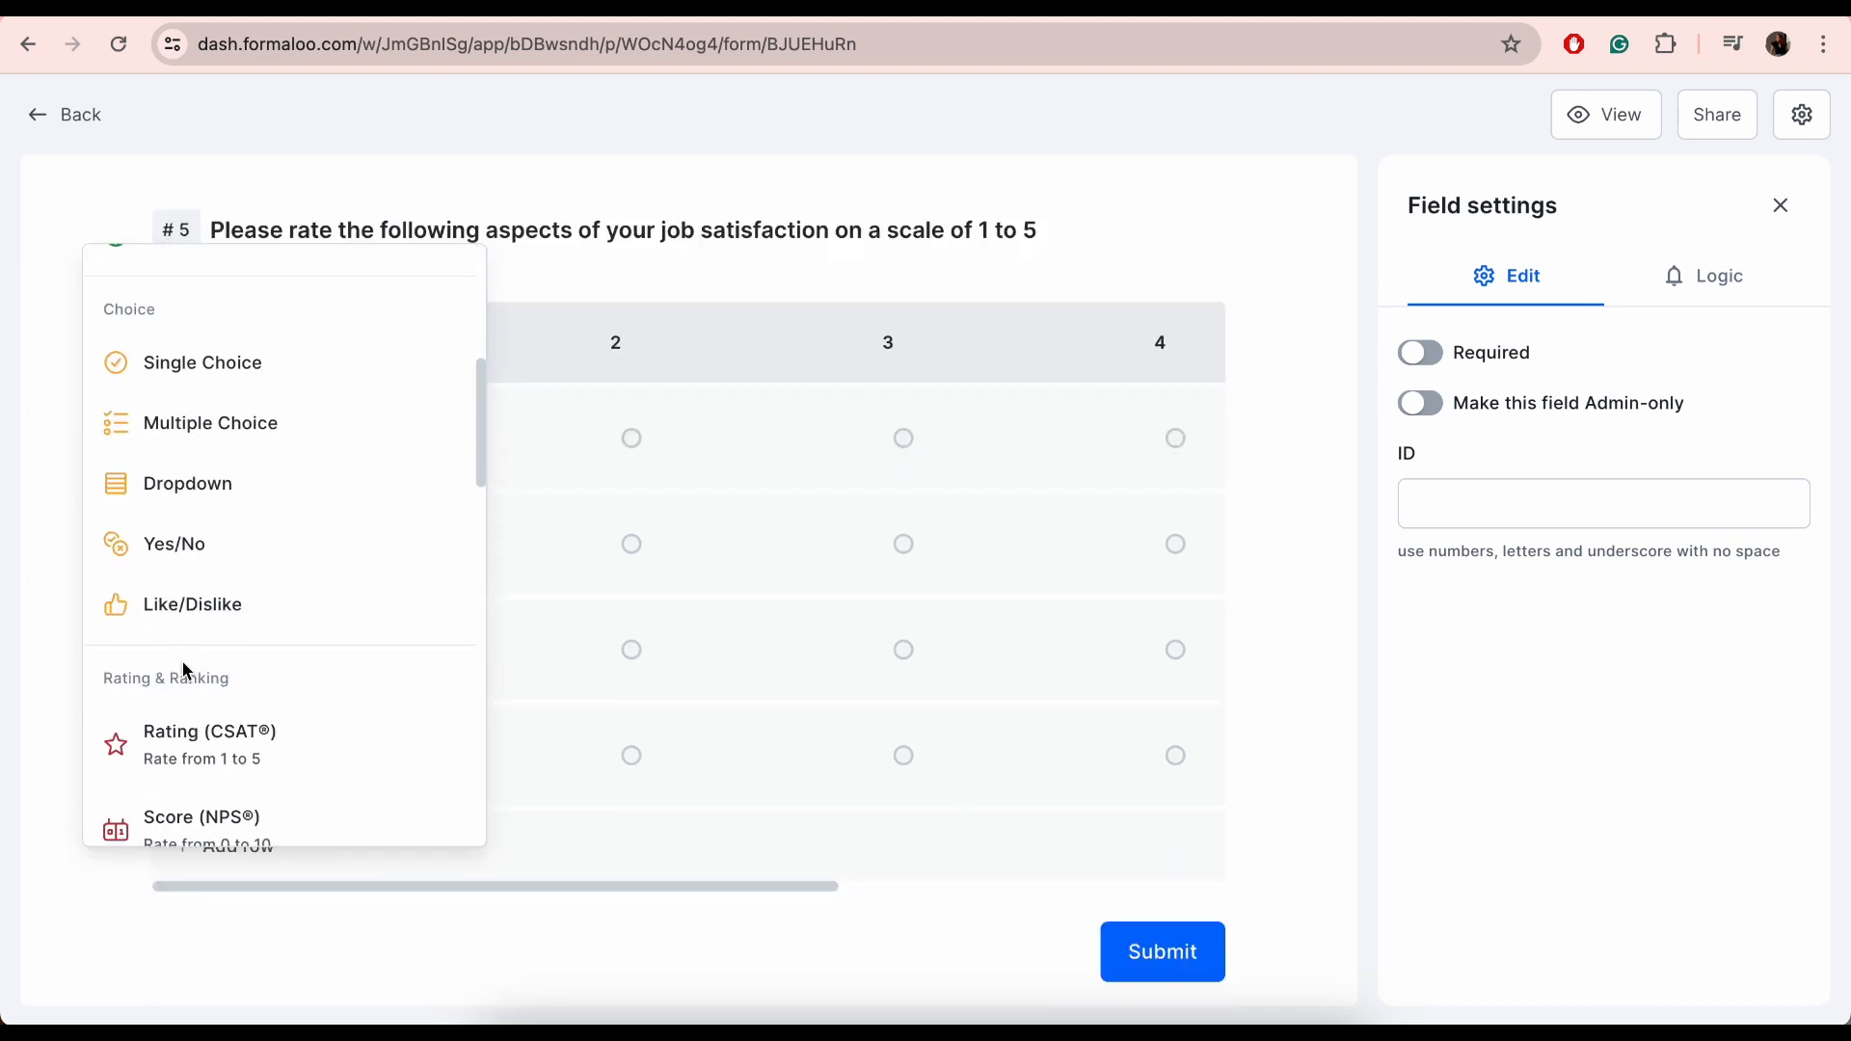
scroll(185, 669, up, 8)
click(190, 636)
drag(287, 582, 205, 584)
text(Do you feel adequately supported by your direct manager?)
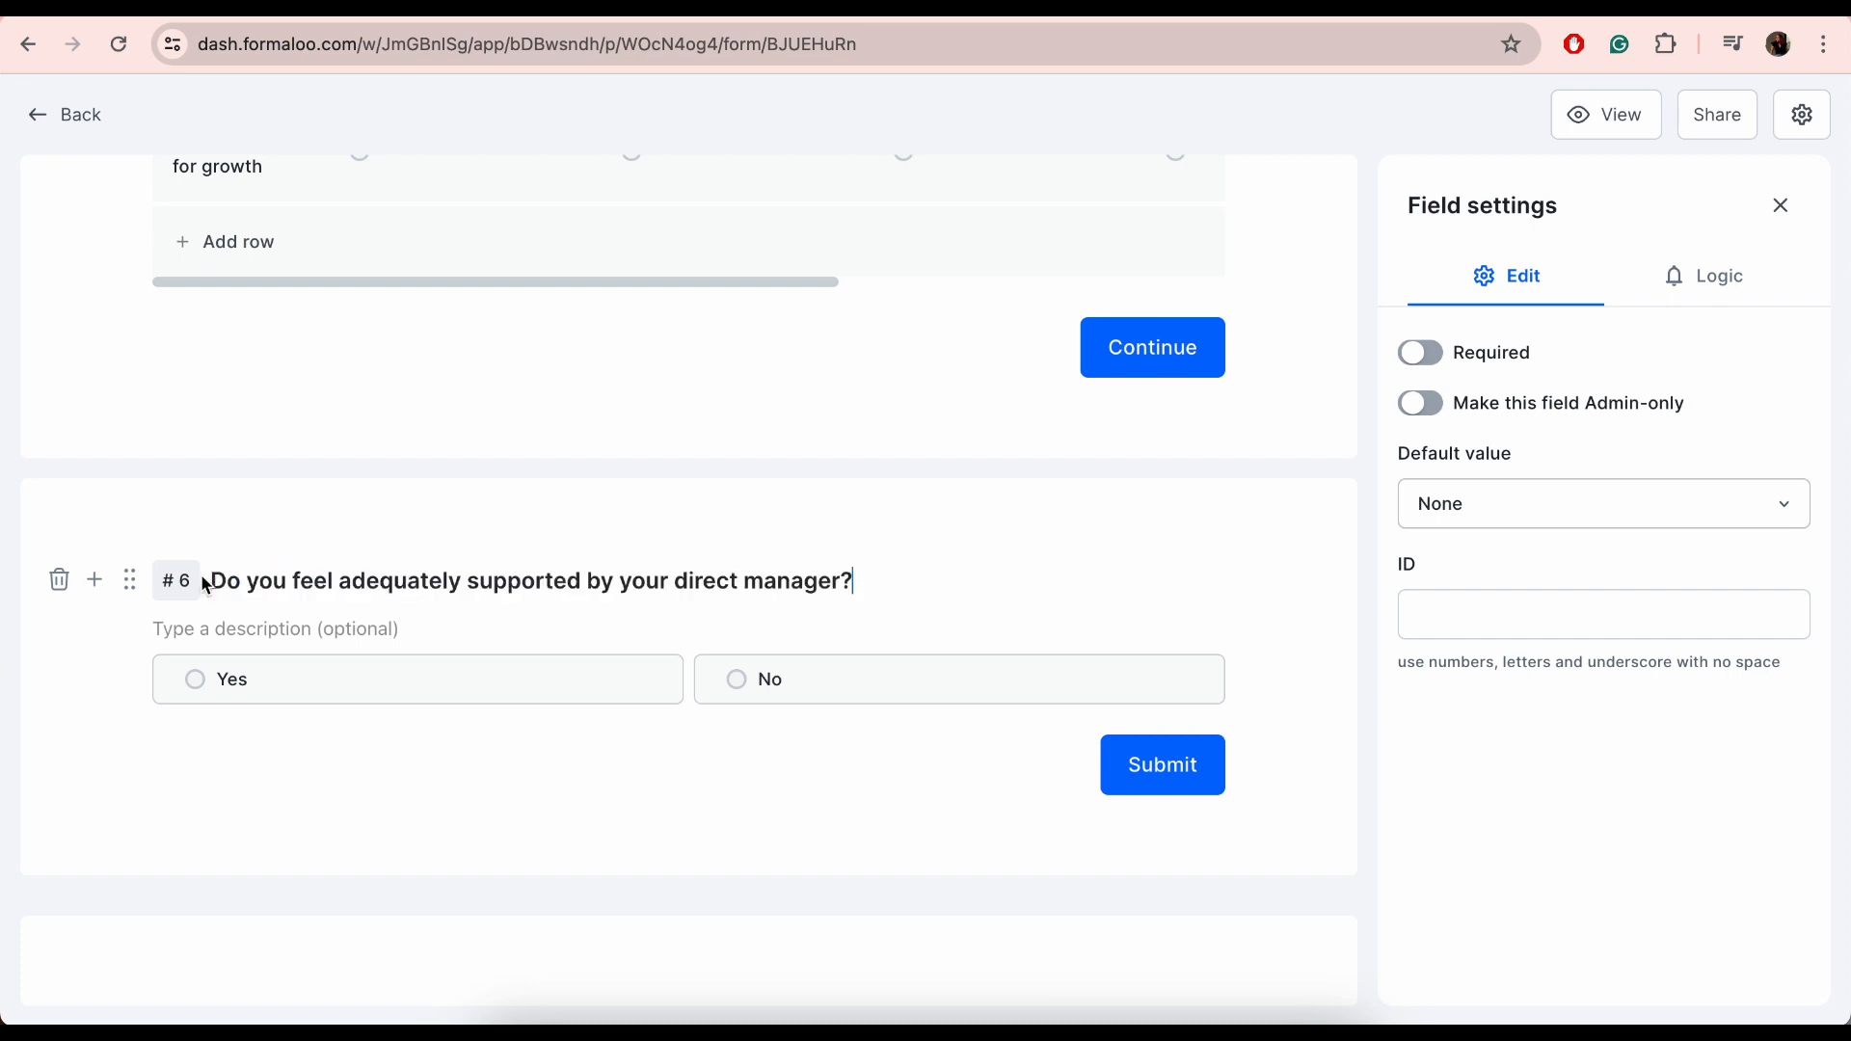
Add a Long Text question after the Yes/No question and title it "What would you like to see improved?"
click(94, 580)
click(164, 617)
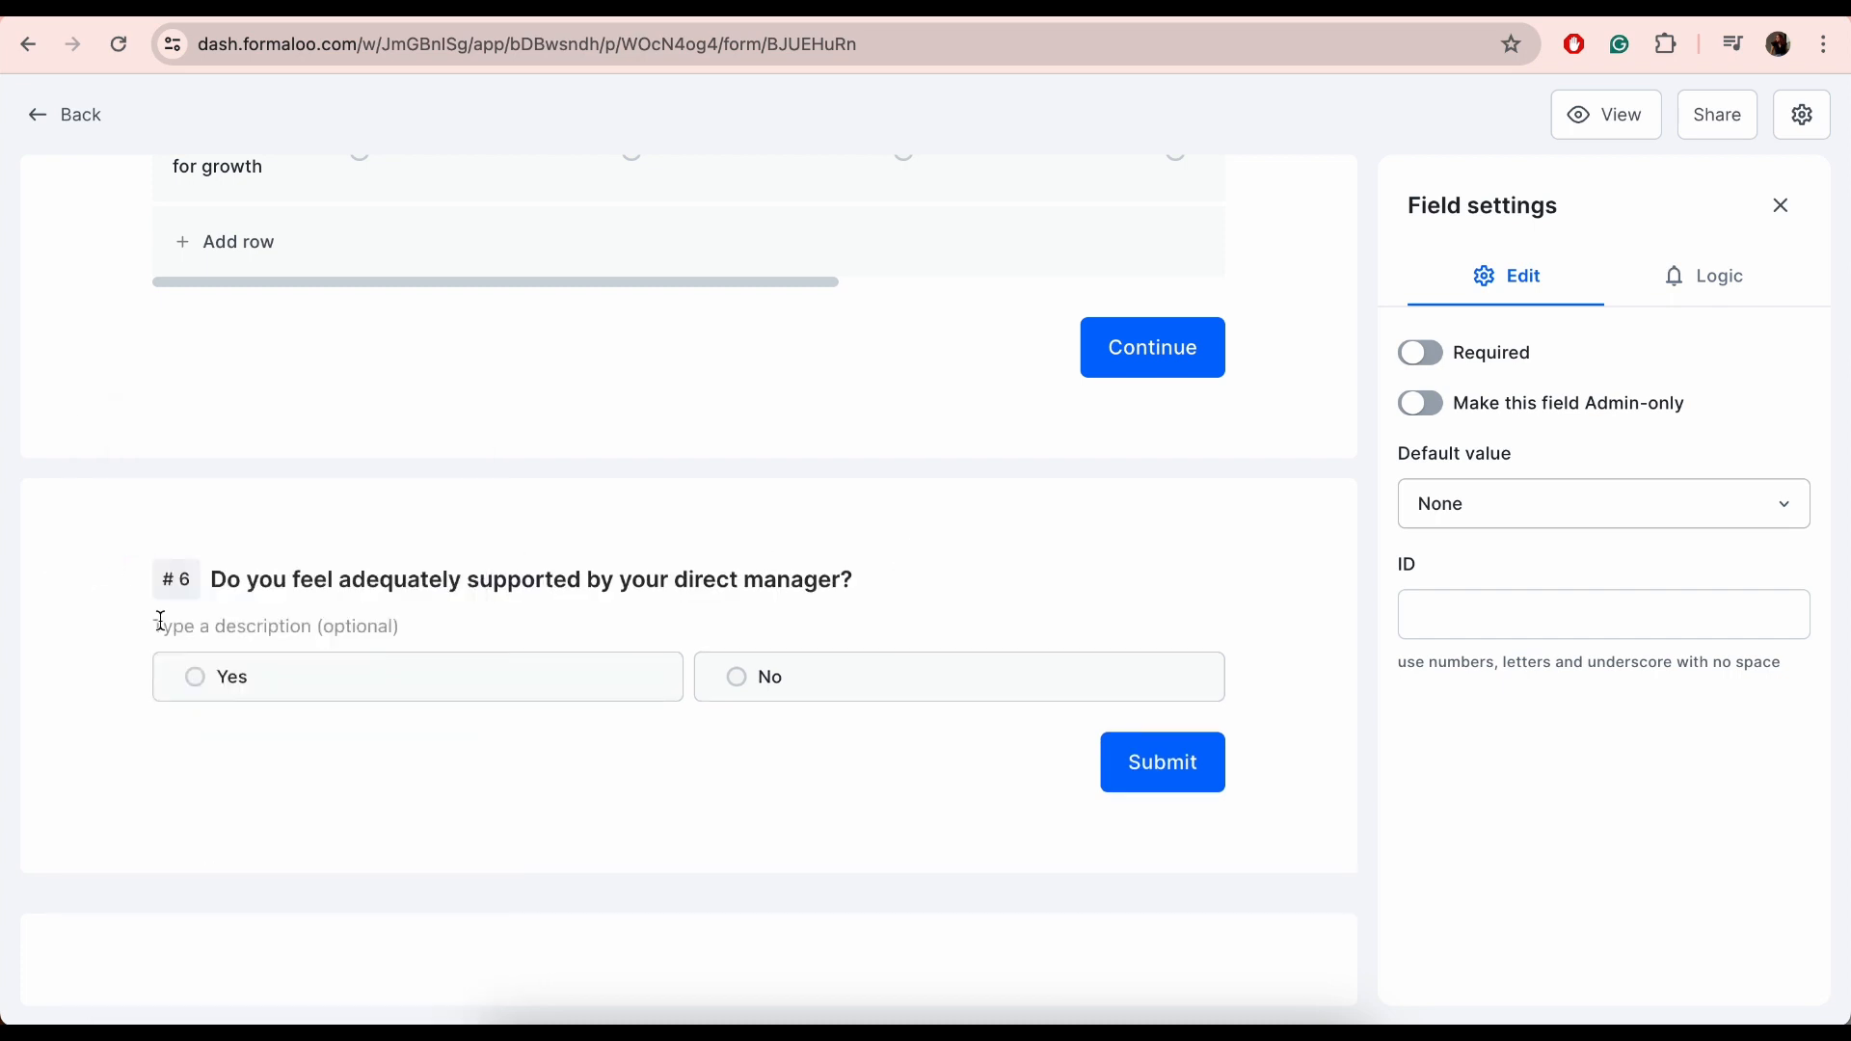
key(super+a)
text(What ou)
key(BackSpace)
key(BackSpace)
text(wo)
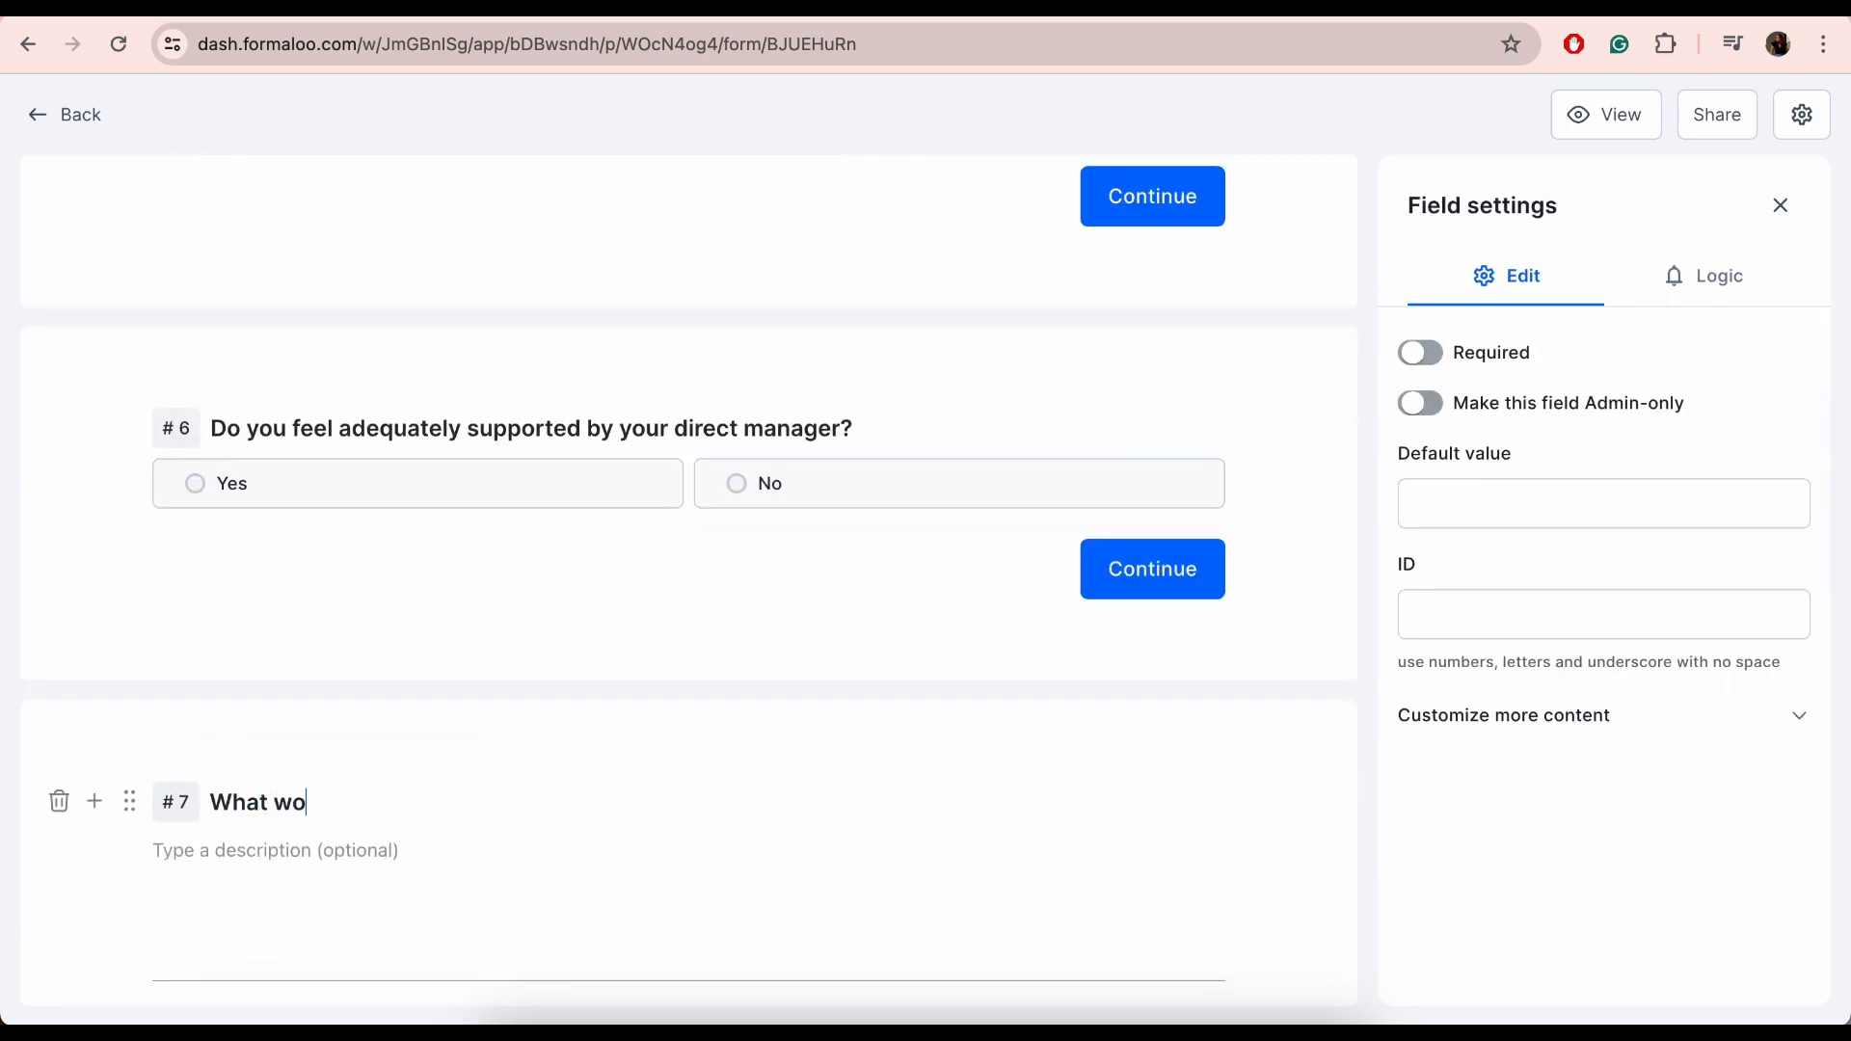
text(uld you like to see improved?)
Add a logic rule to the direct manager question: if no, jump to "What would you like to see improved?", otherwise submit
click(690, 395)
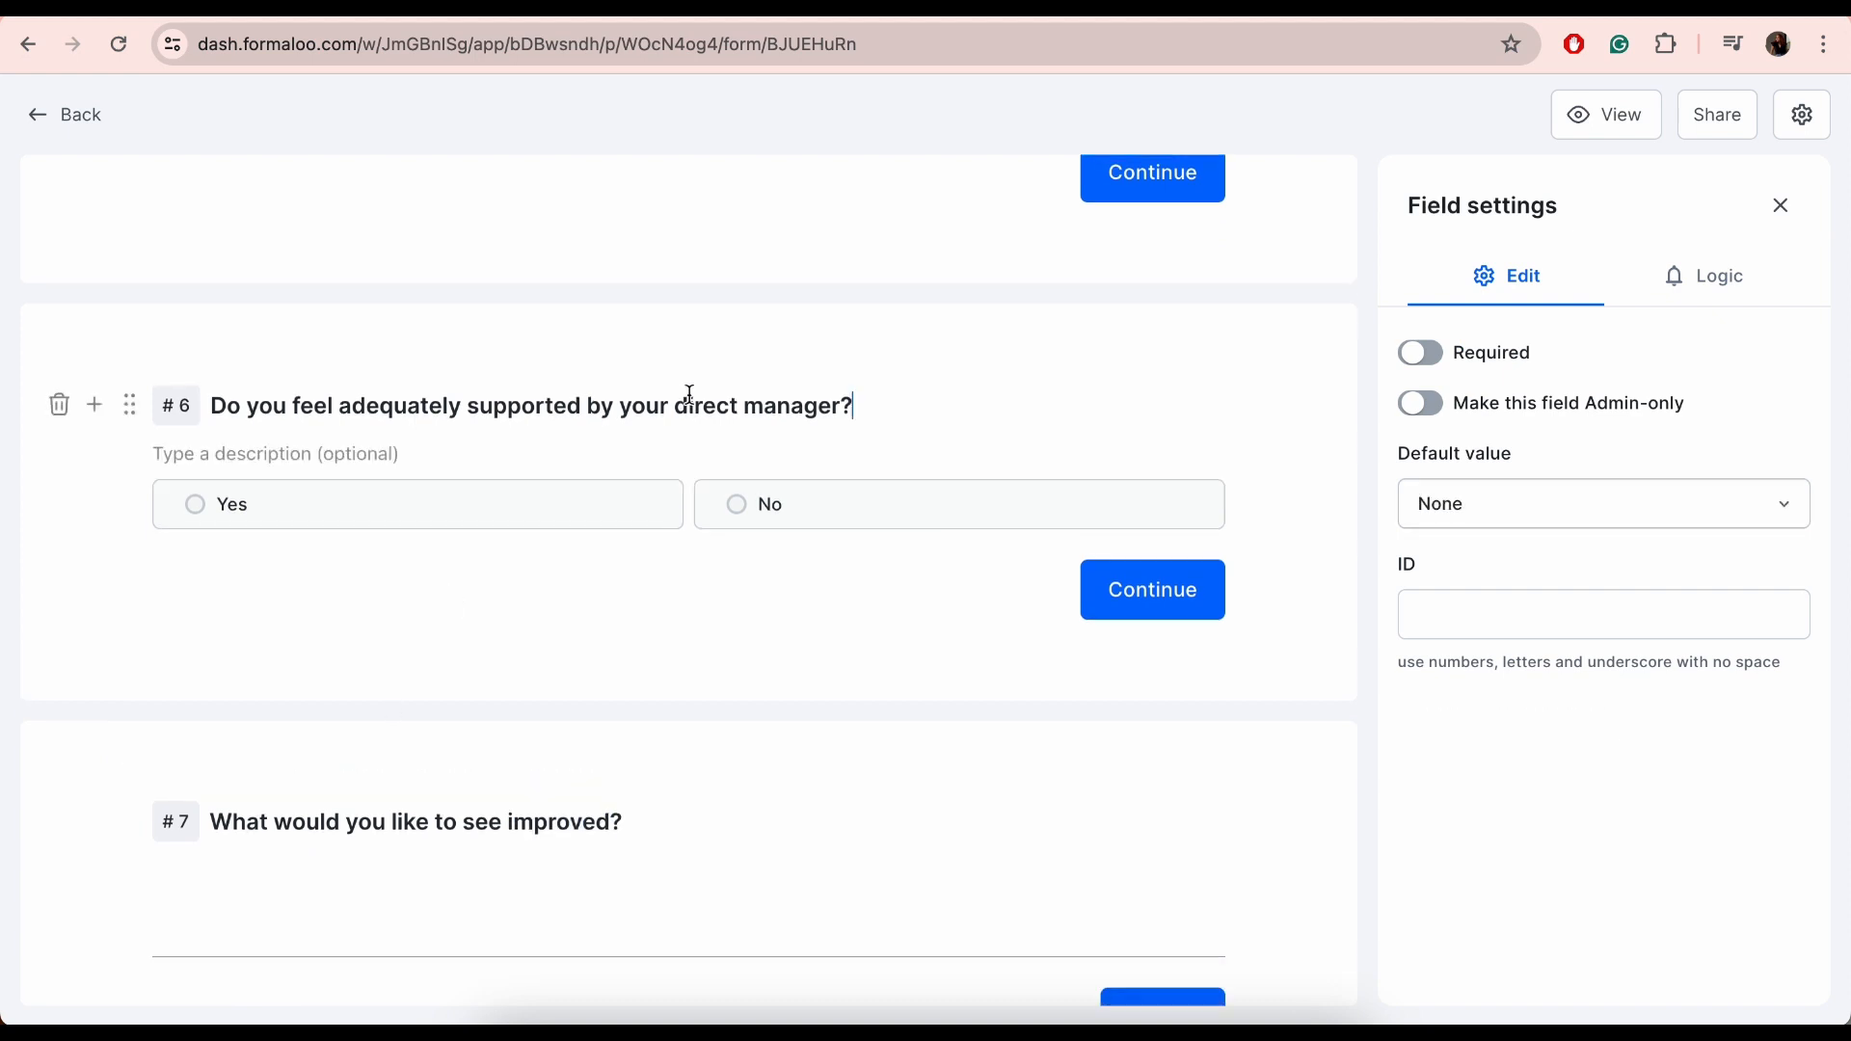
click(1718, 276)
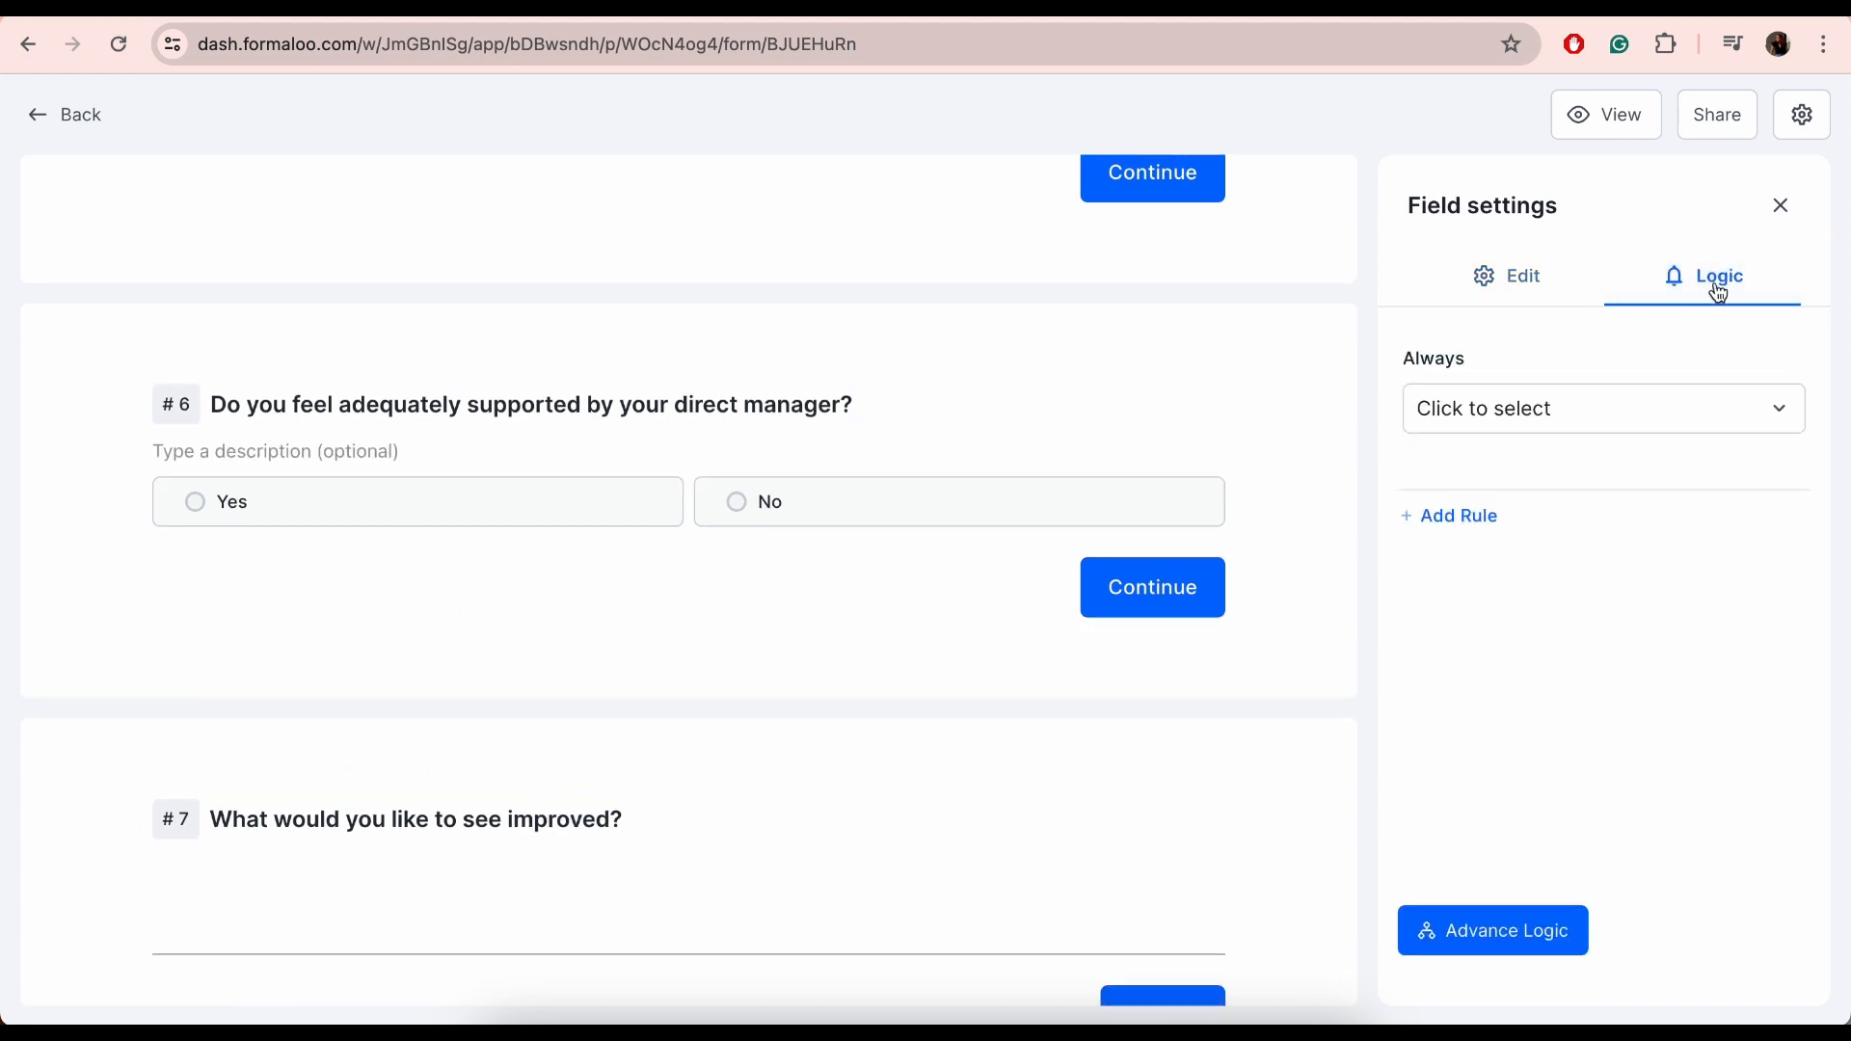
click(1485, 516)
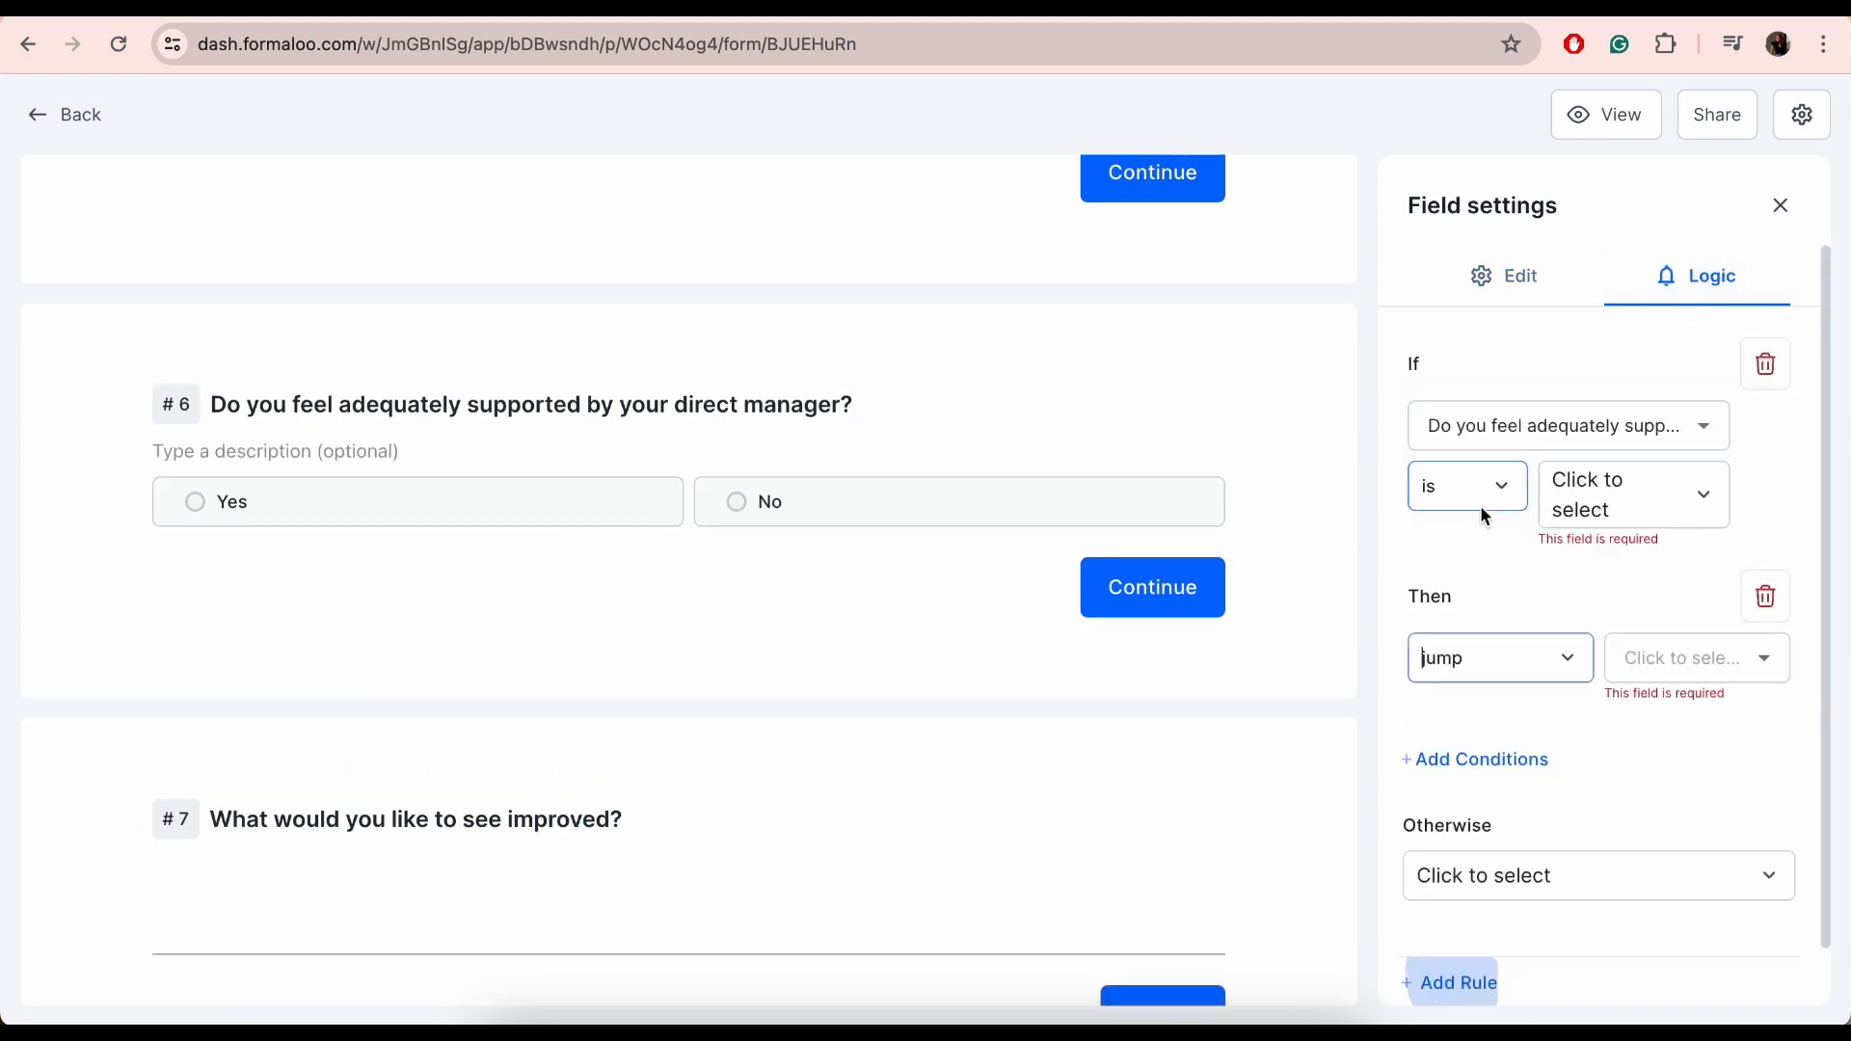
click(1593, 505)
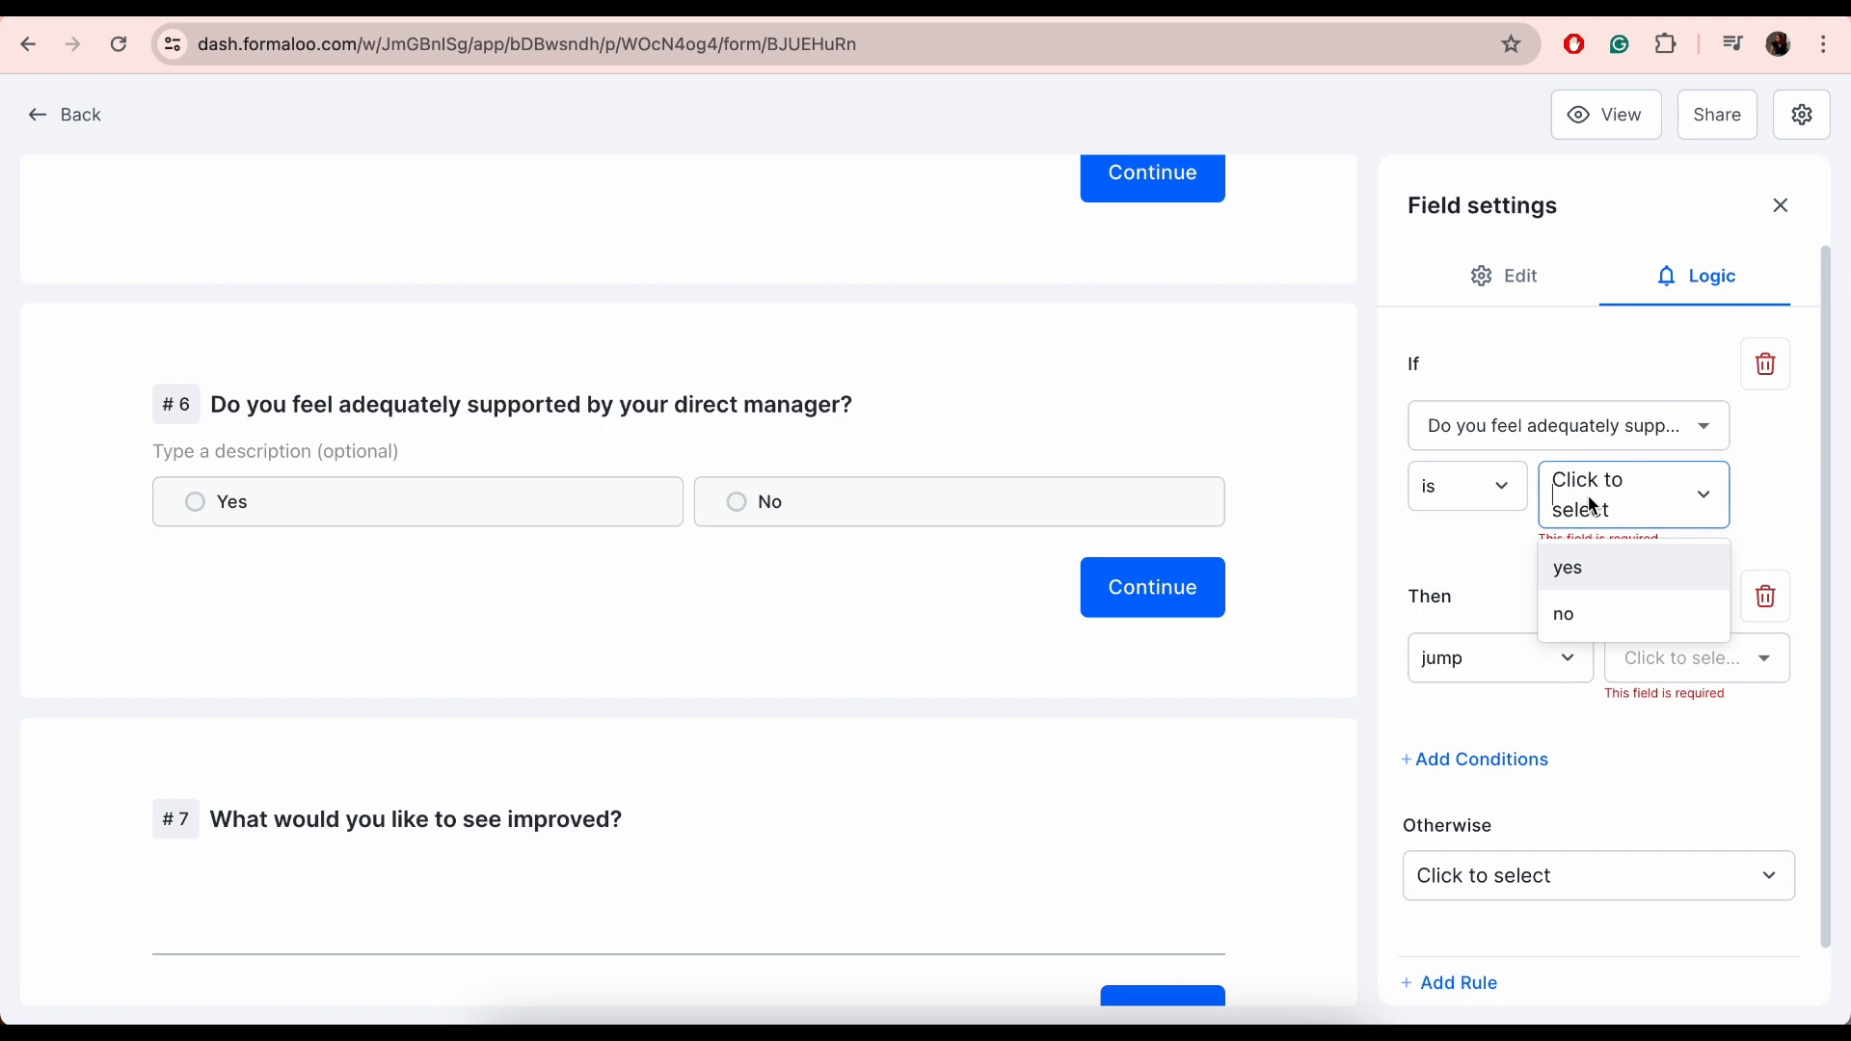
click(1582, 620)
click(1639, 620)
scroll(1699, 483, down, 5)
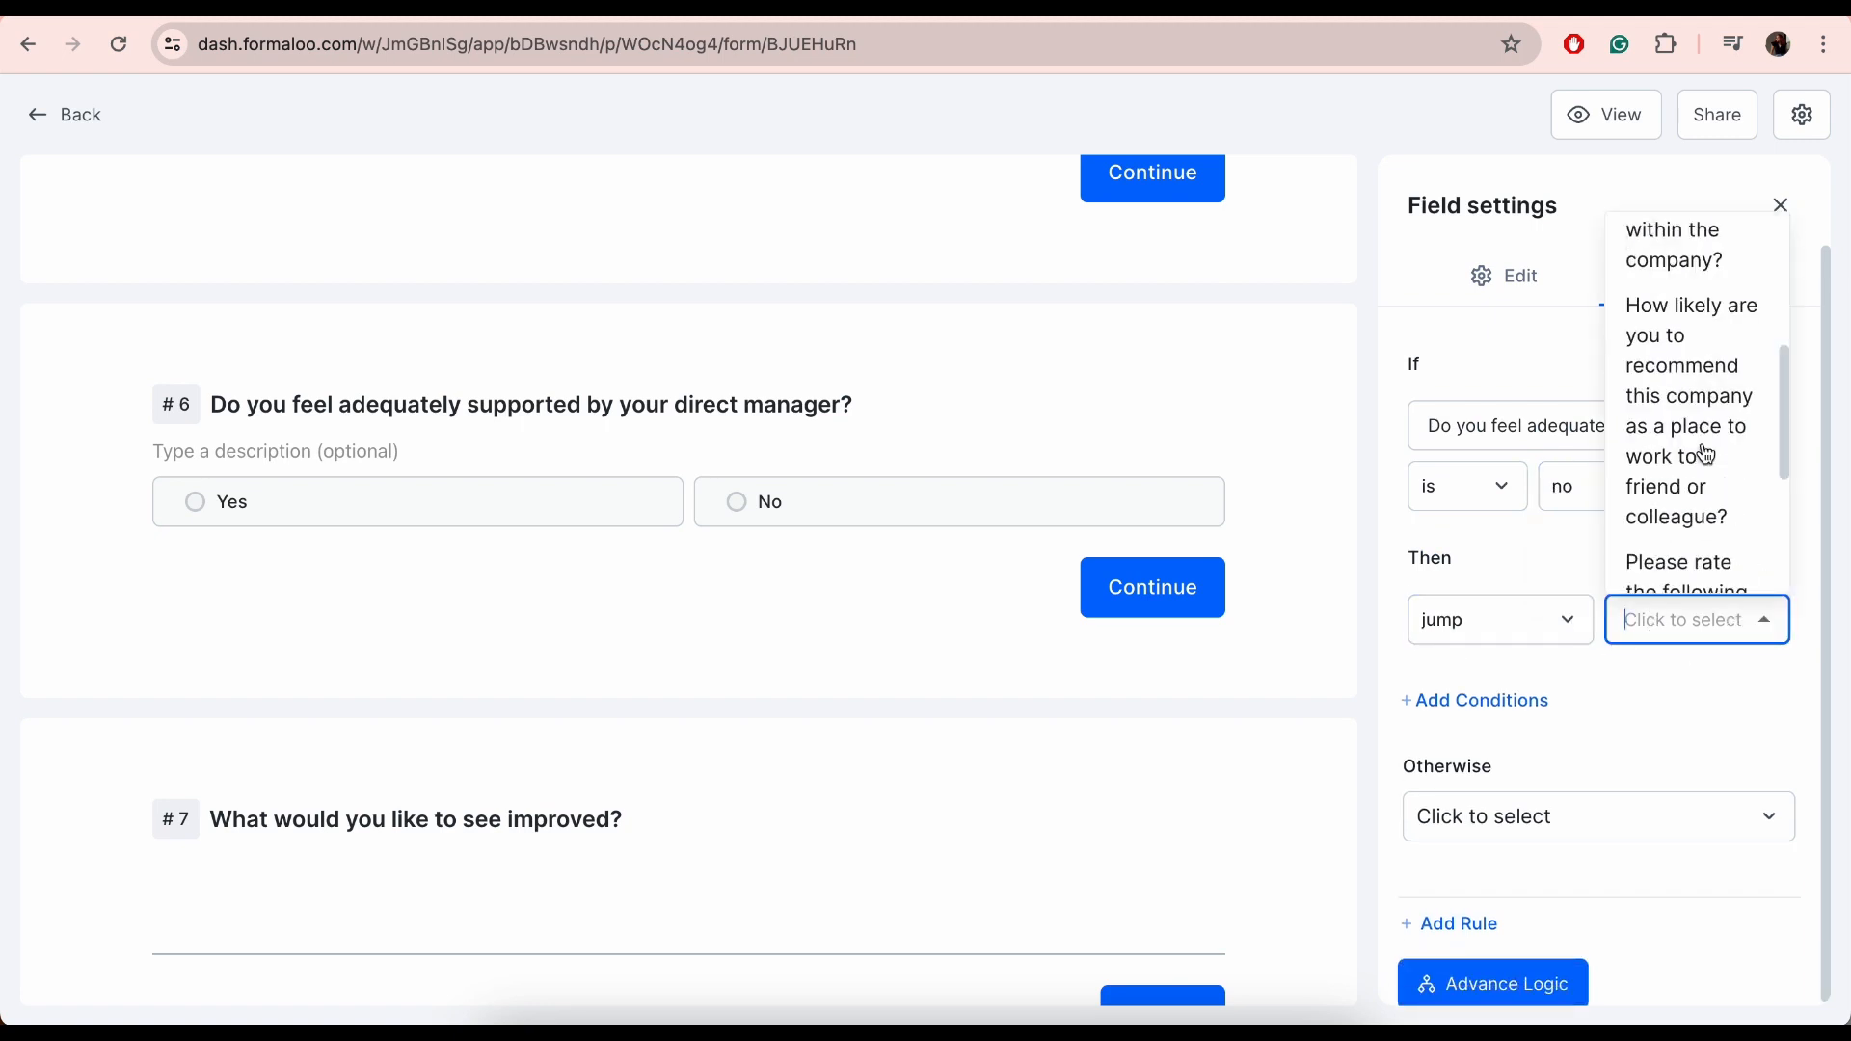
click(1678, 511)
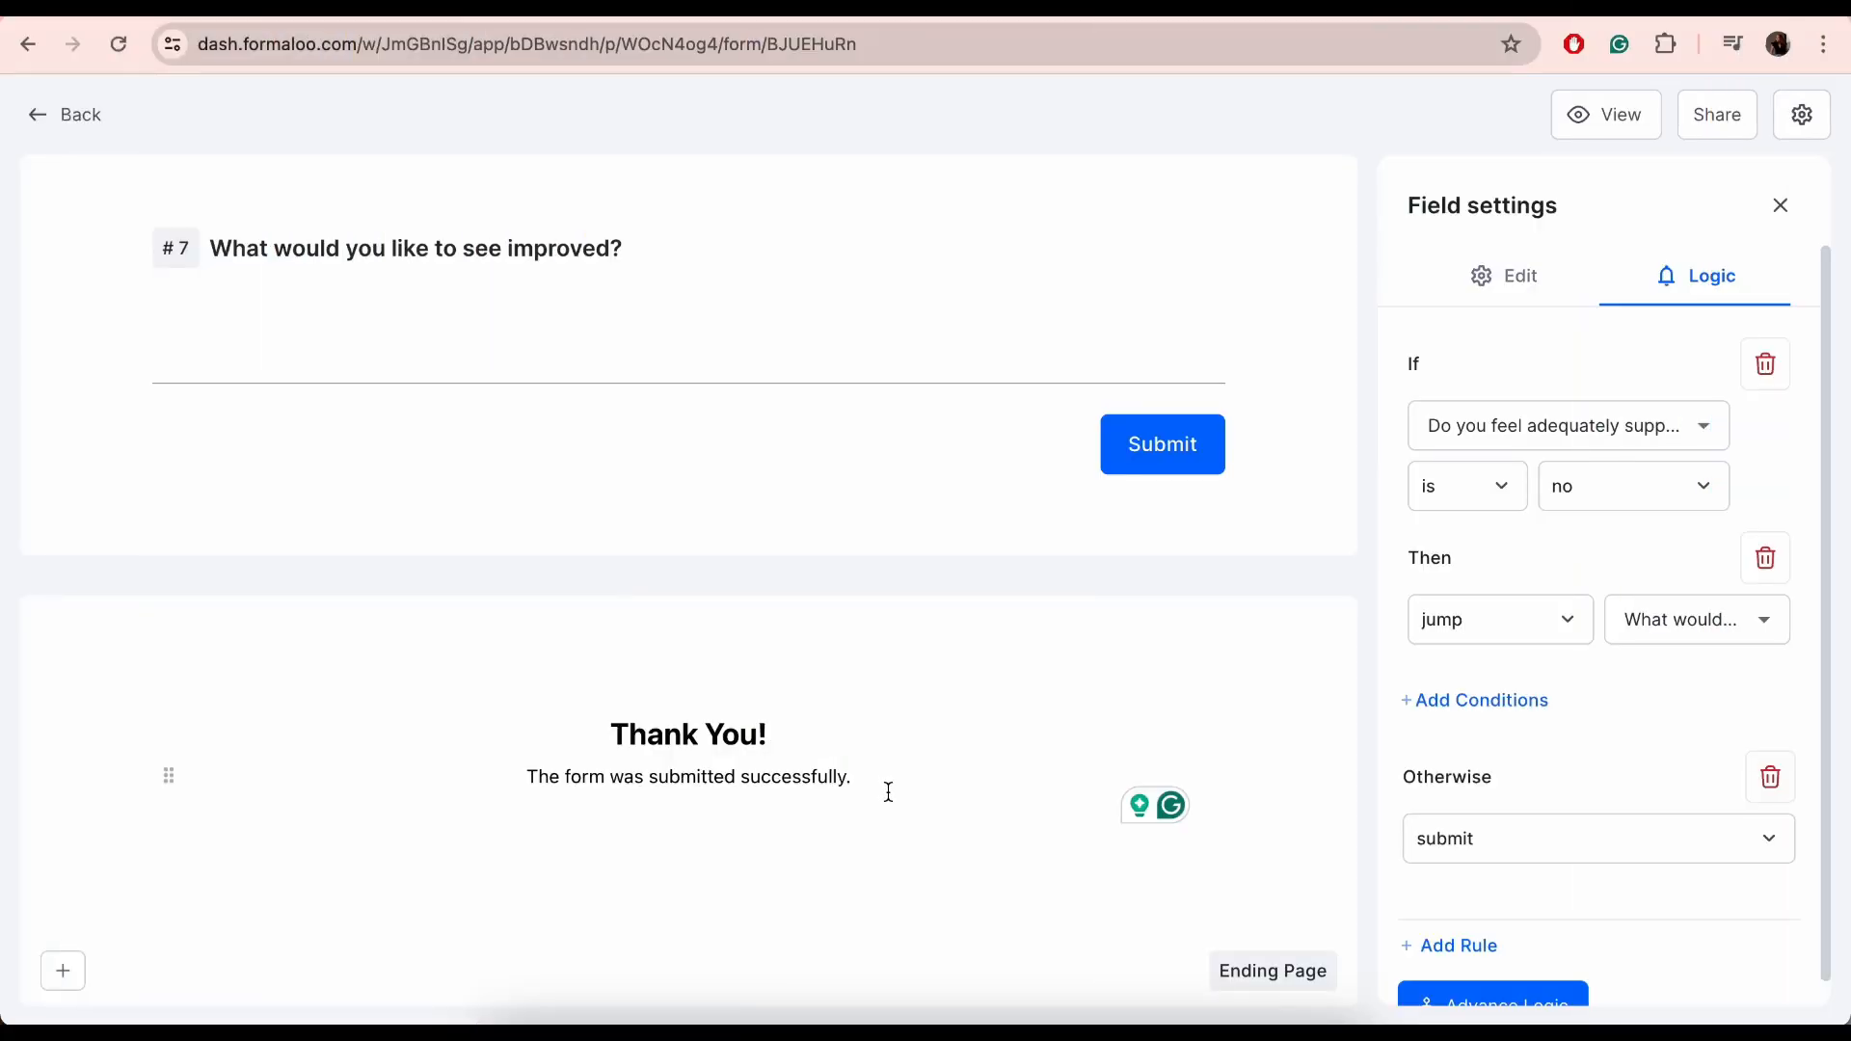
Set the ID of the "Your name" question to name
drag(887, 791, 599, 706)
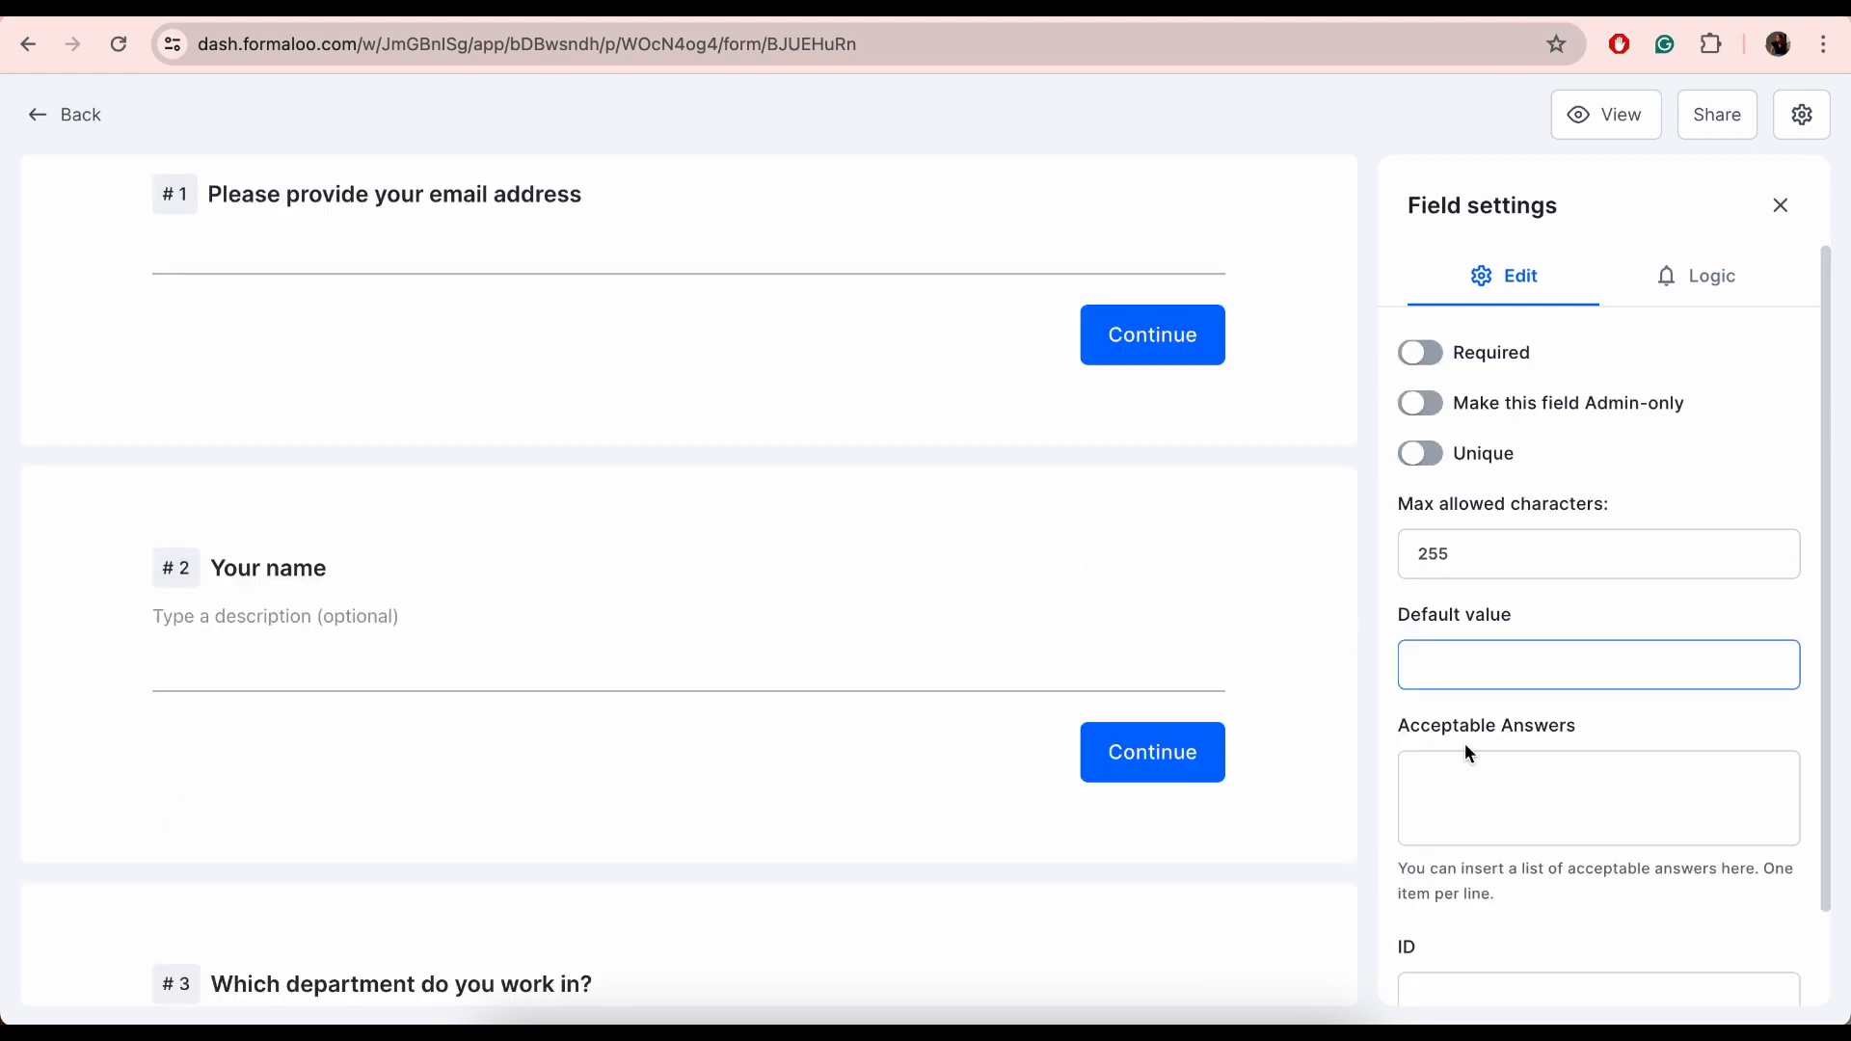
scroll(1465, 743, down, 2)
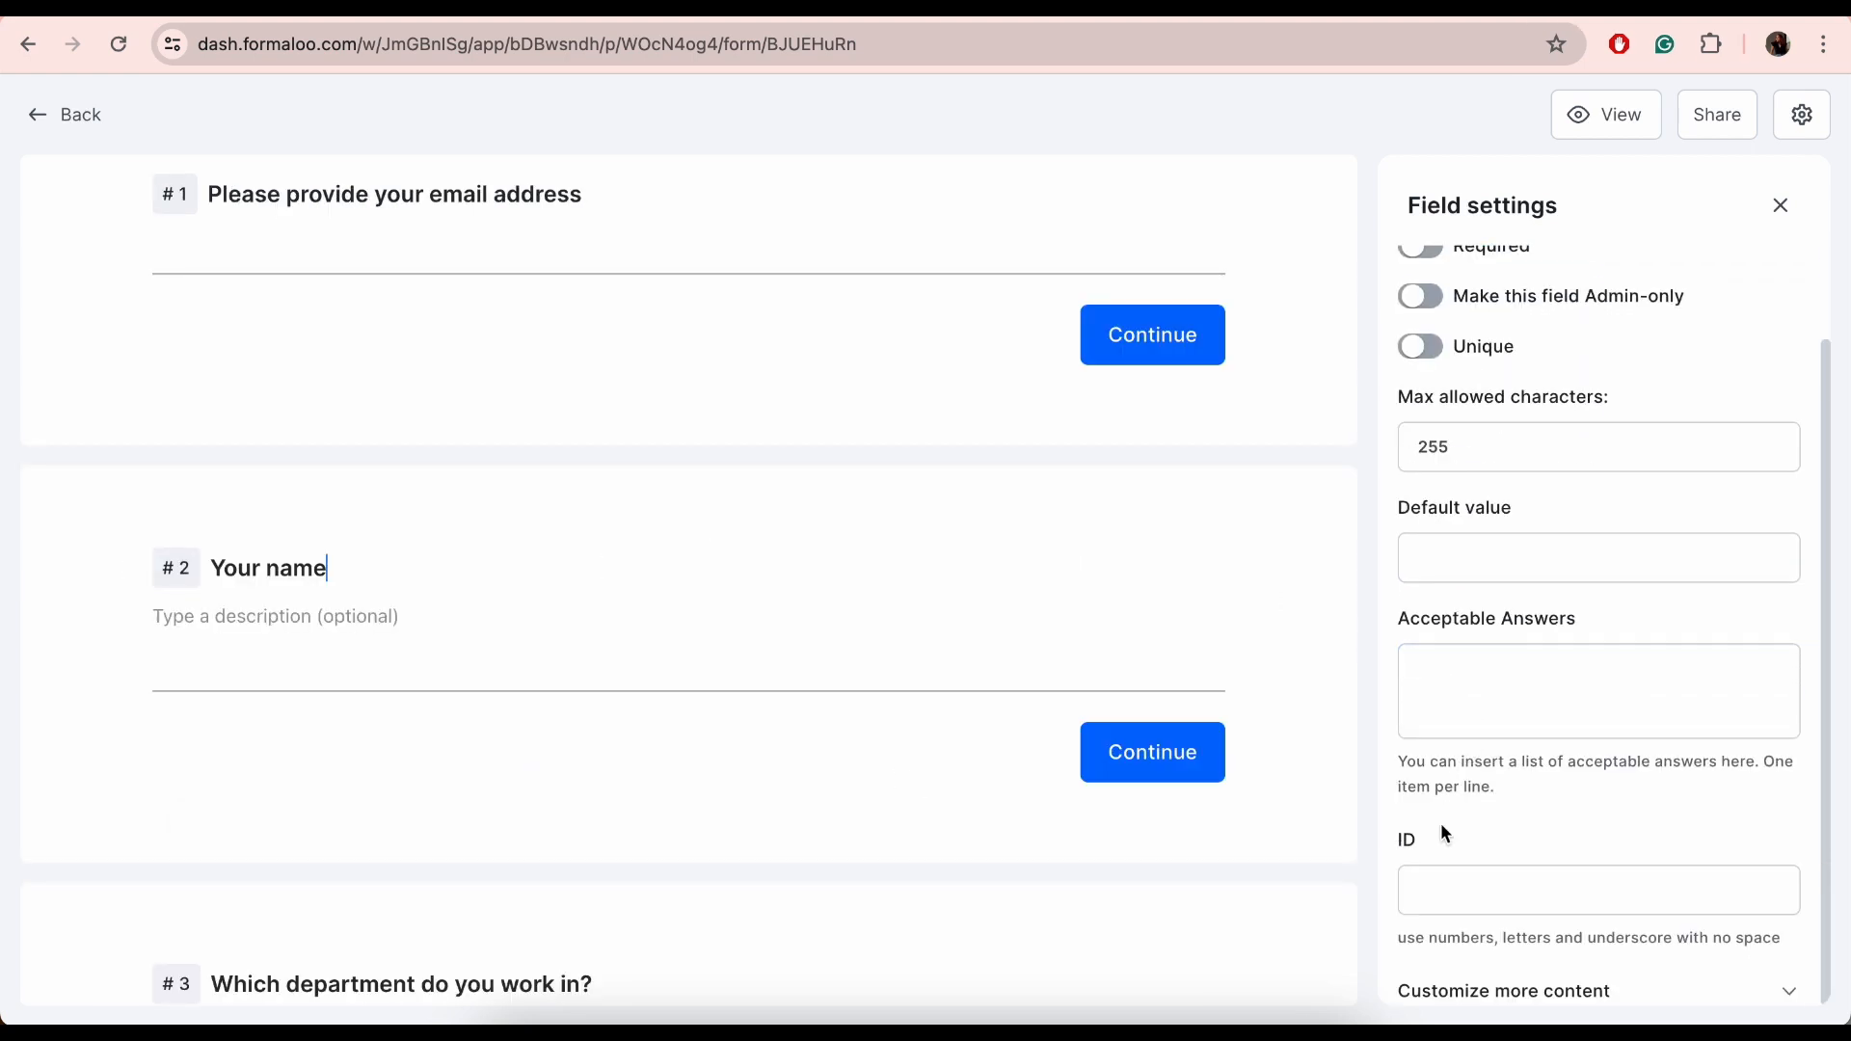
click(1444, 889)
text(N)
key(BackSpace)
text(name)
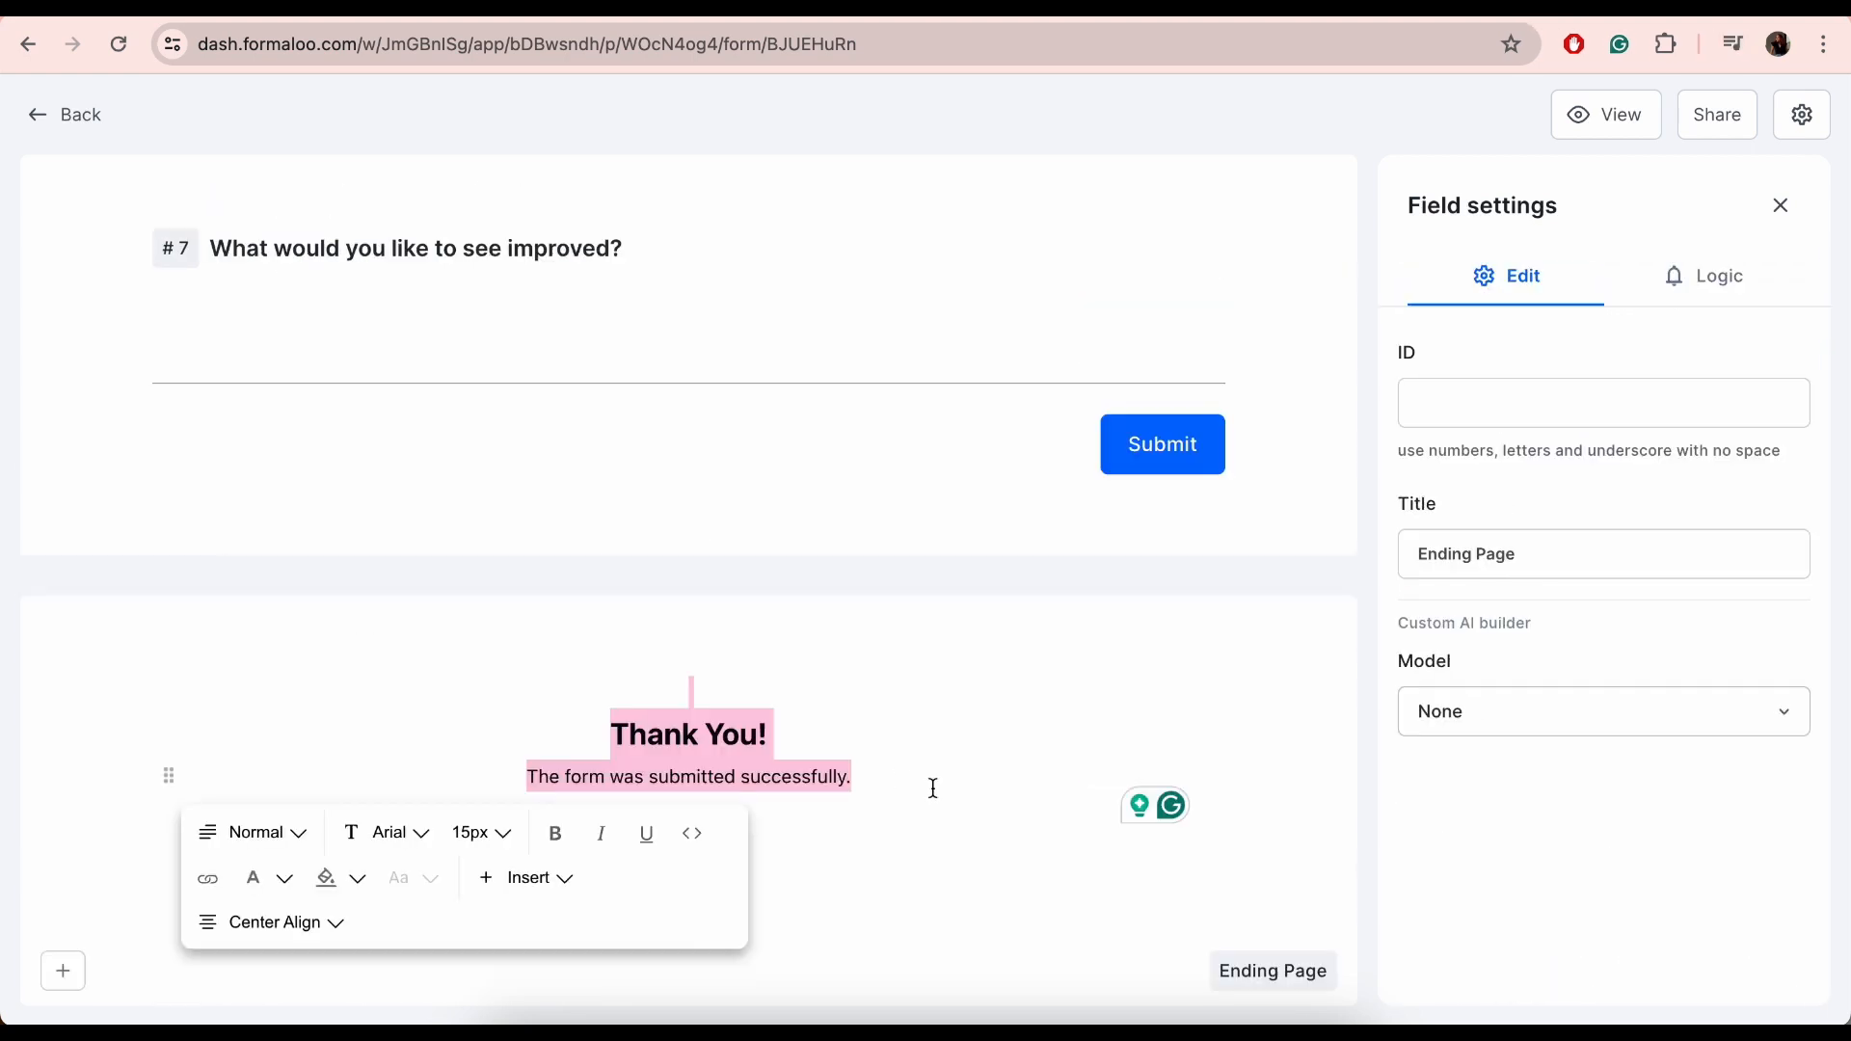
Replace the ending page's thank-you text with a Custom AI Builder block
click(933, 792)
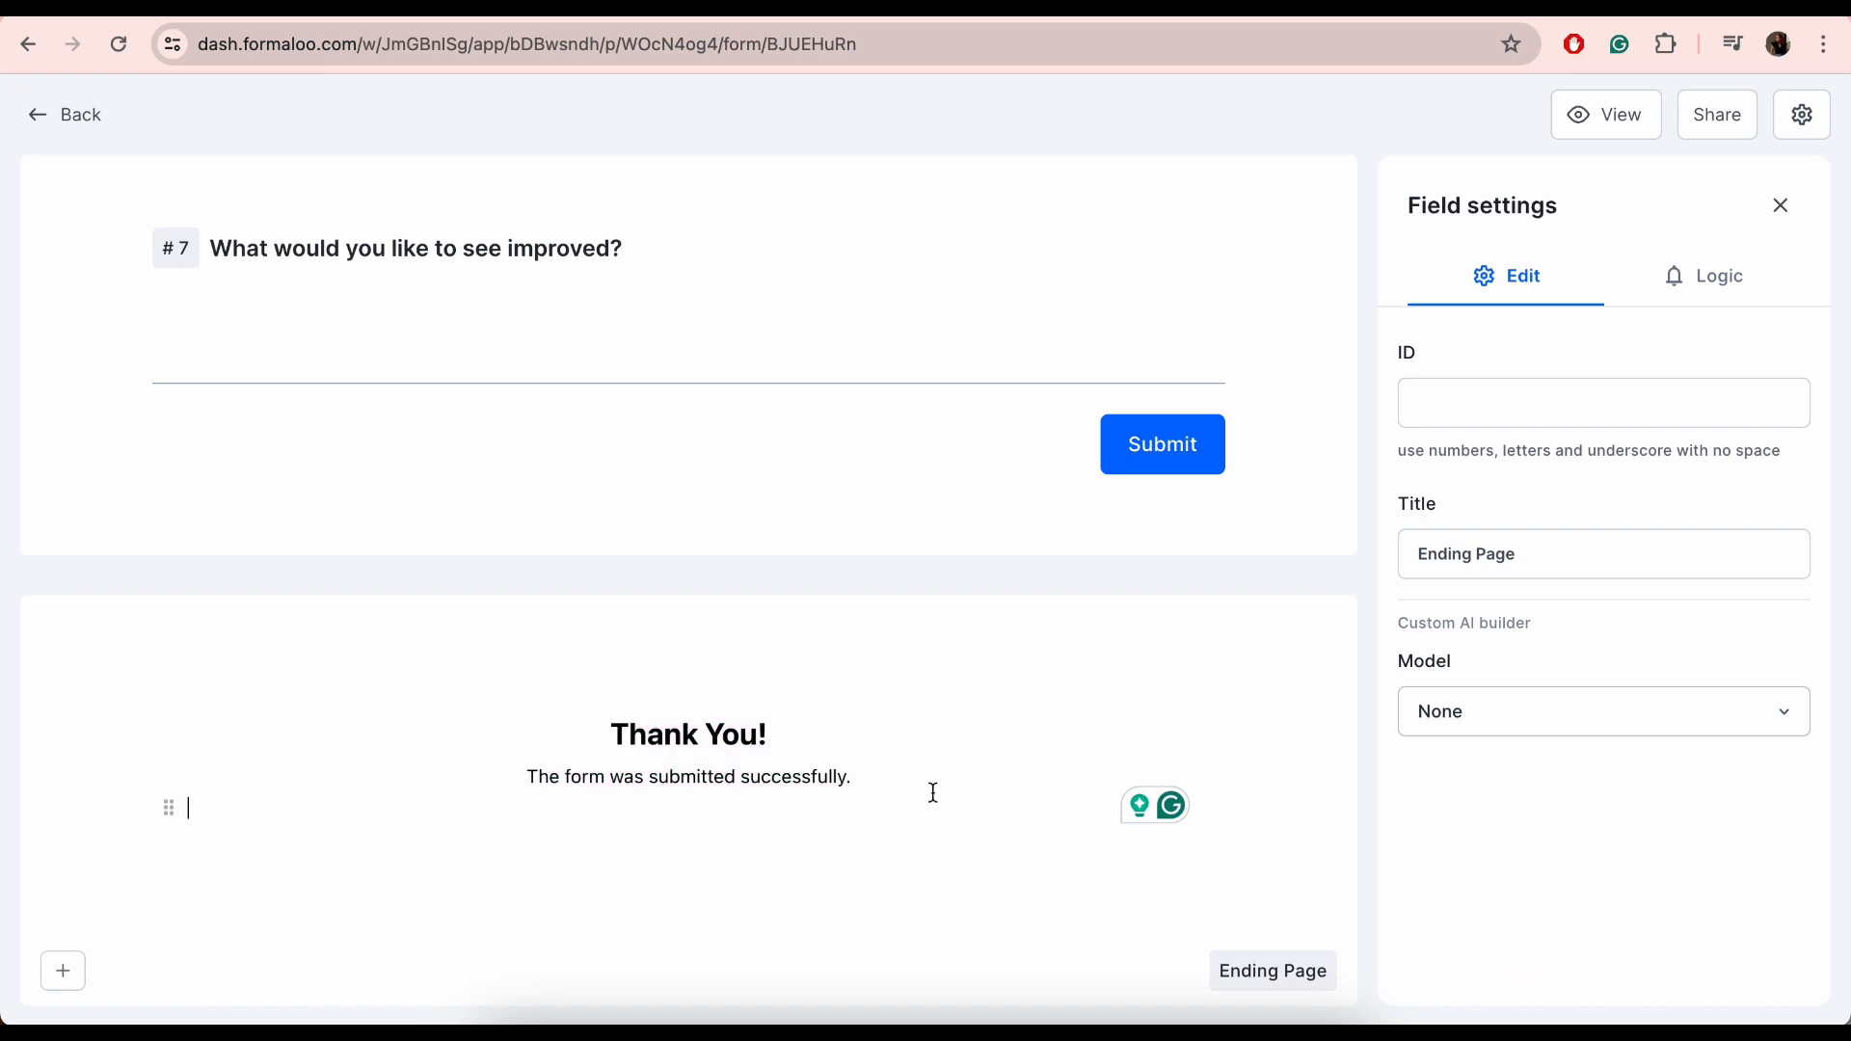
drag(933, 792, 563, 661)
key(BackSpace)
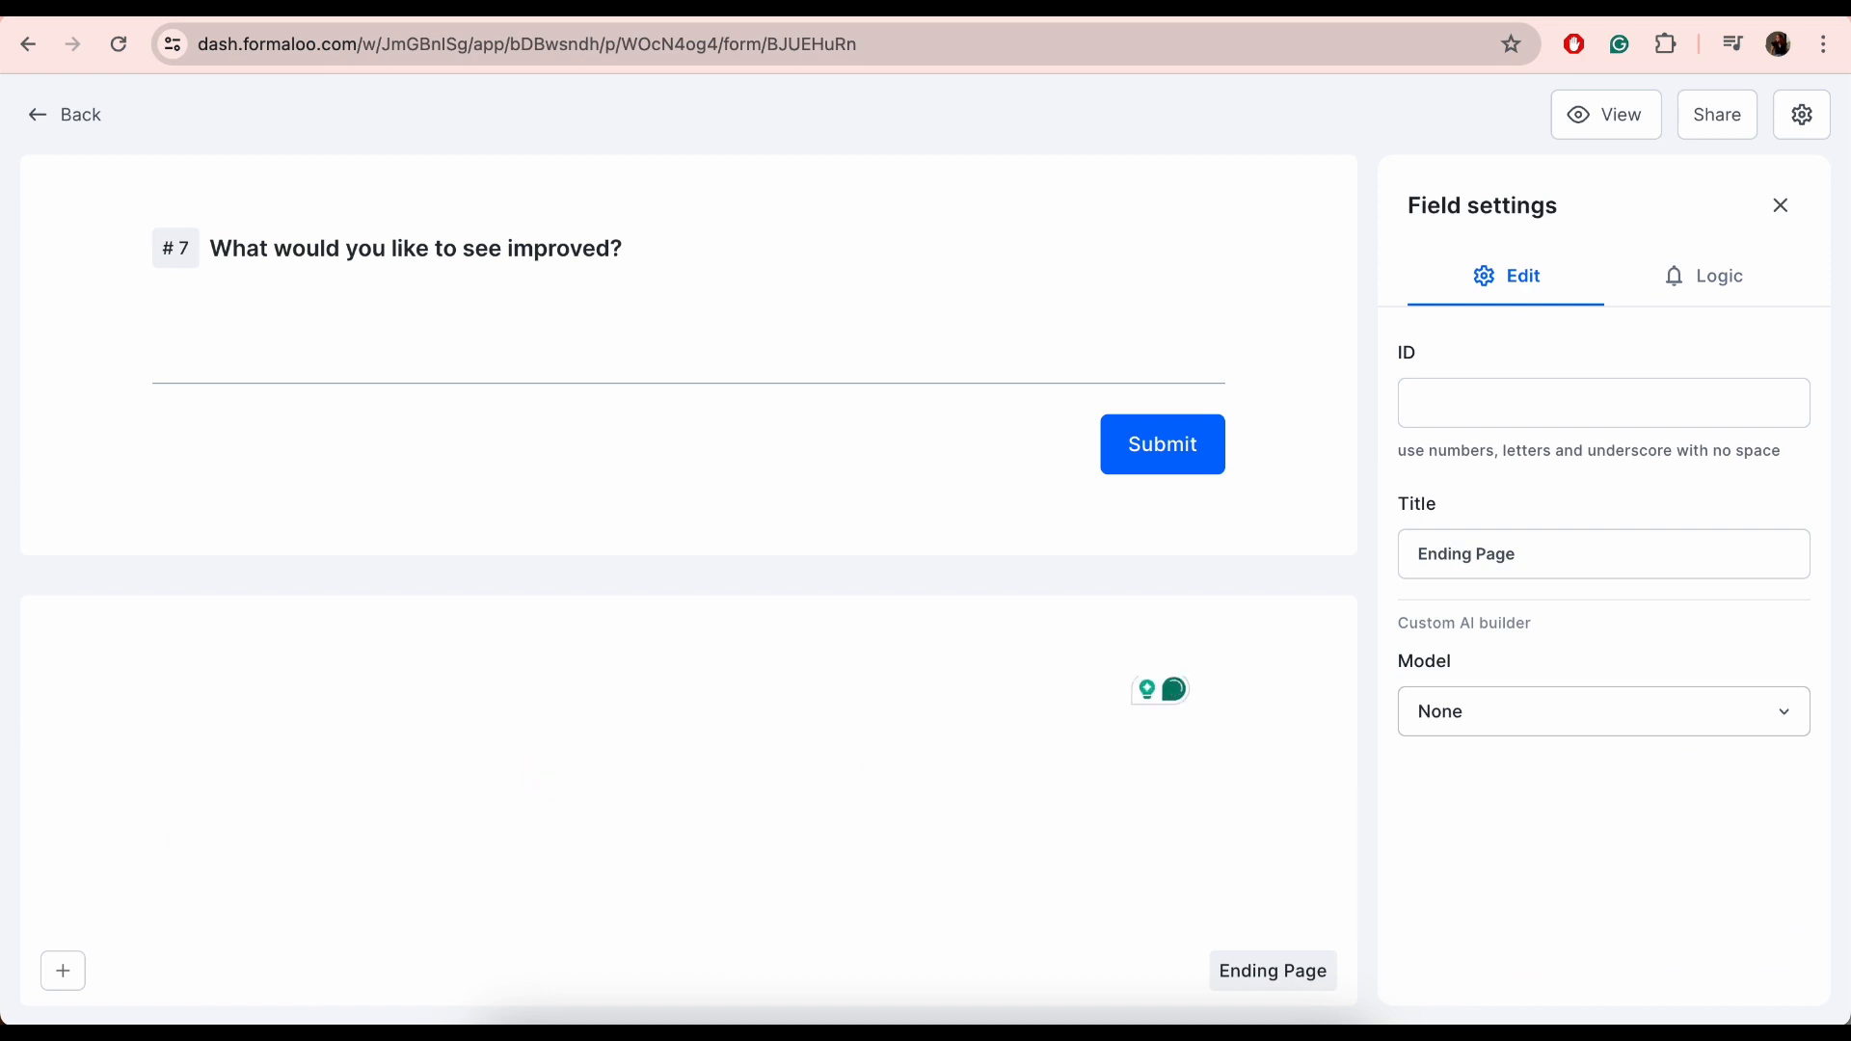
text(/)
scroll(776, 871, down, 5)
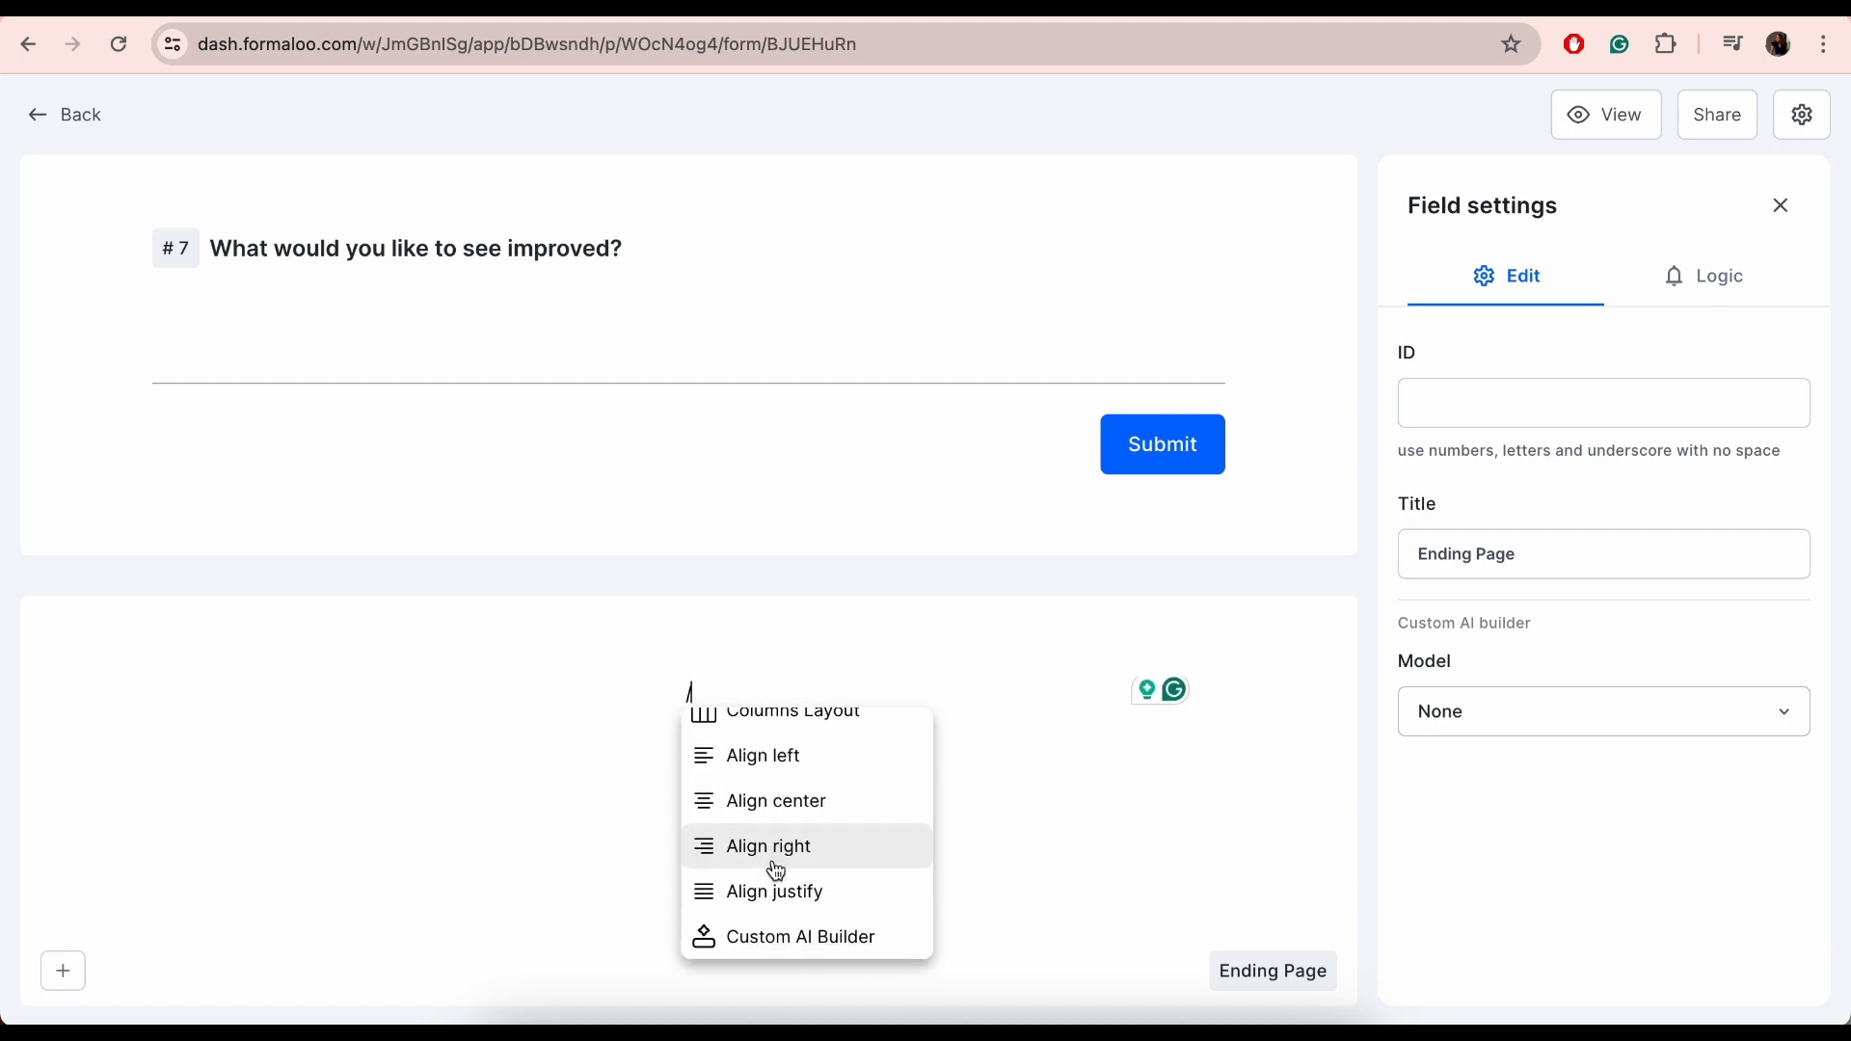
click(785, 937)
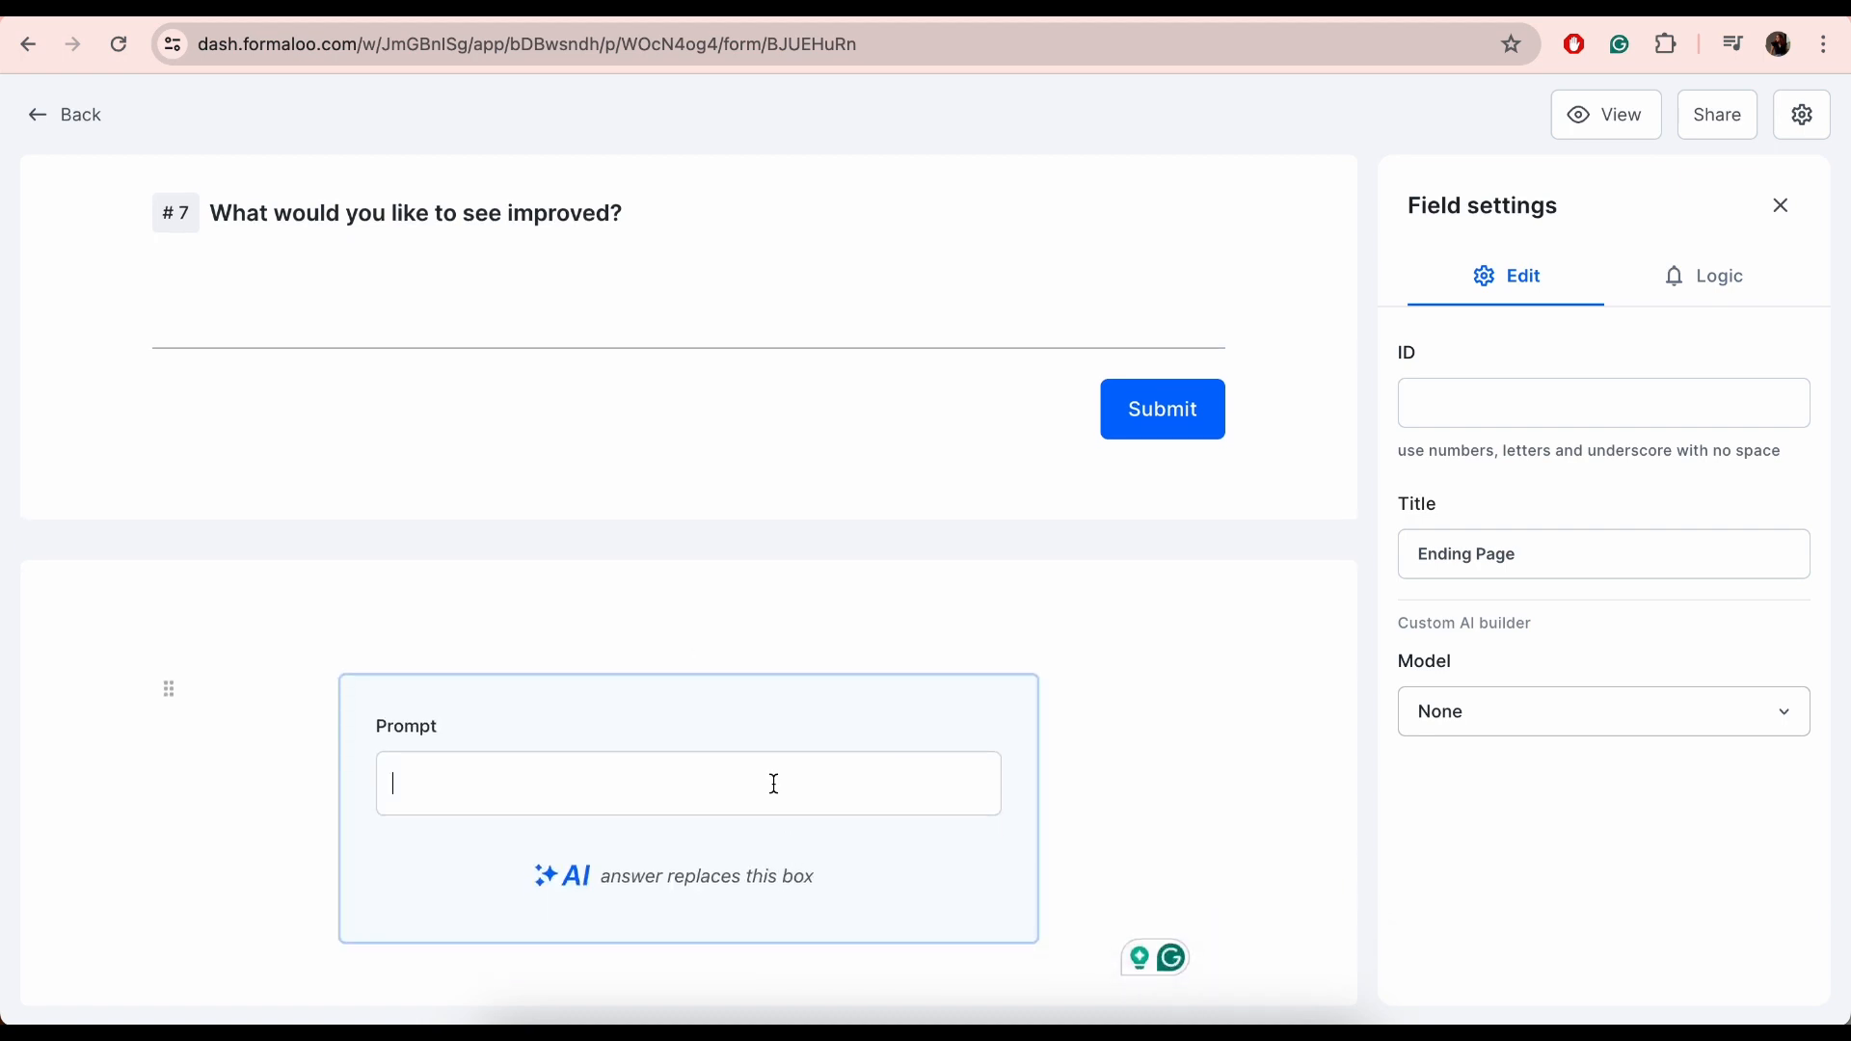
text(Write an inspirational quote for @name)
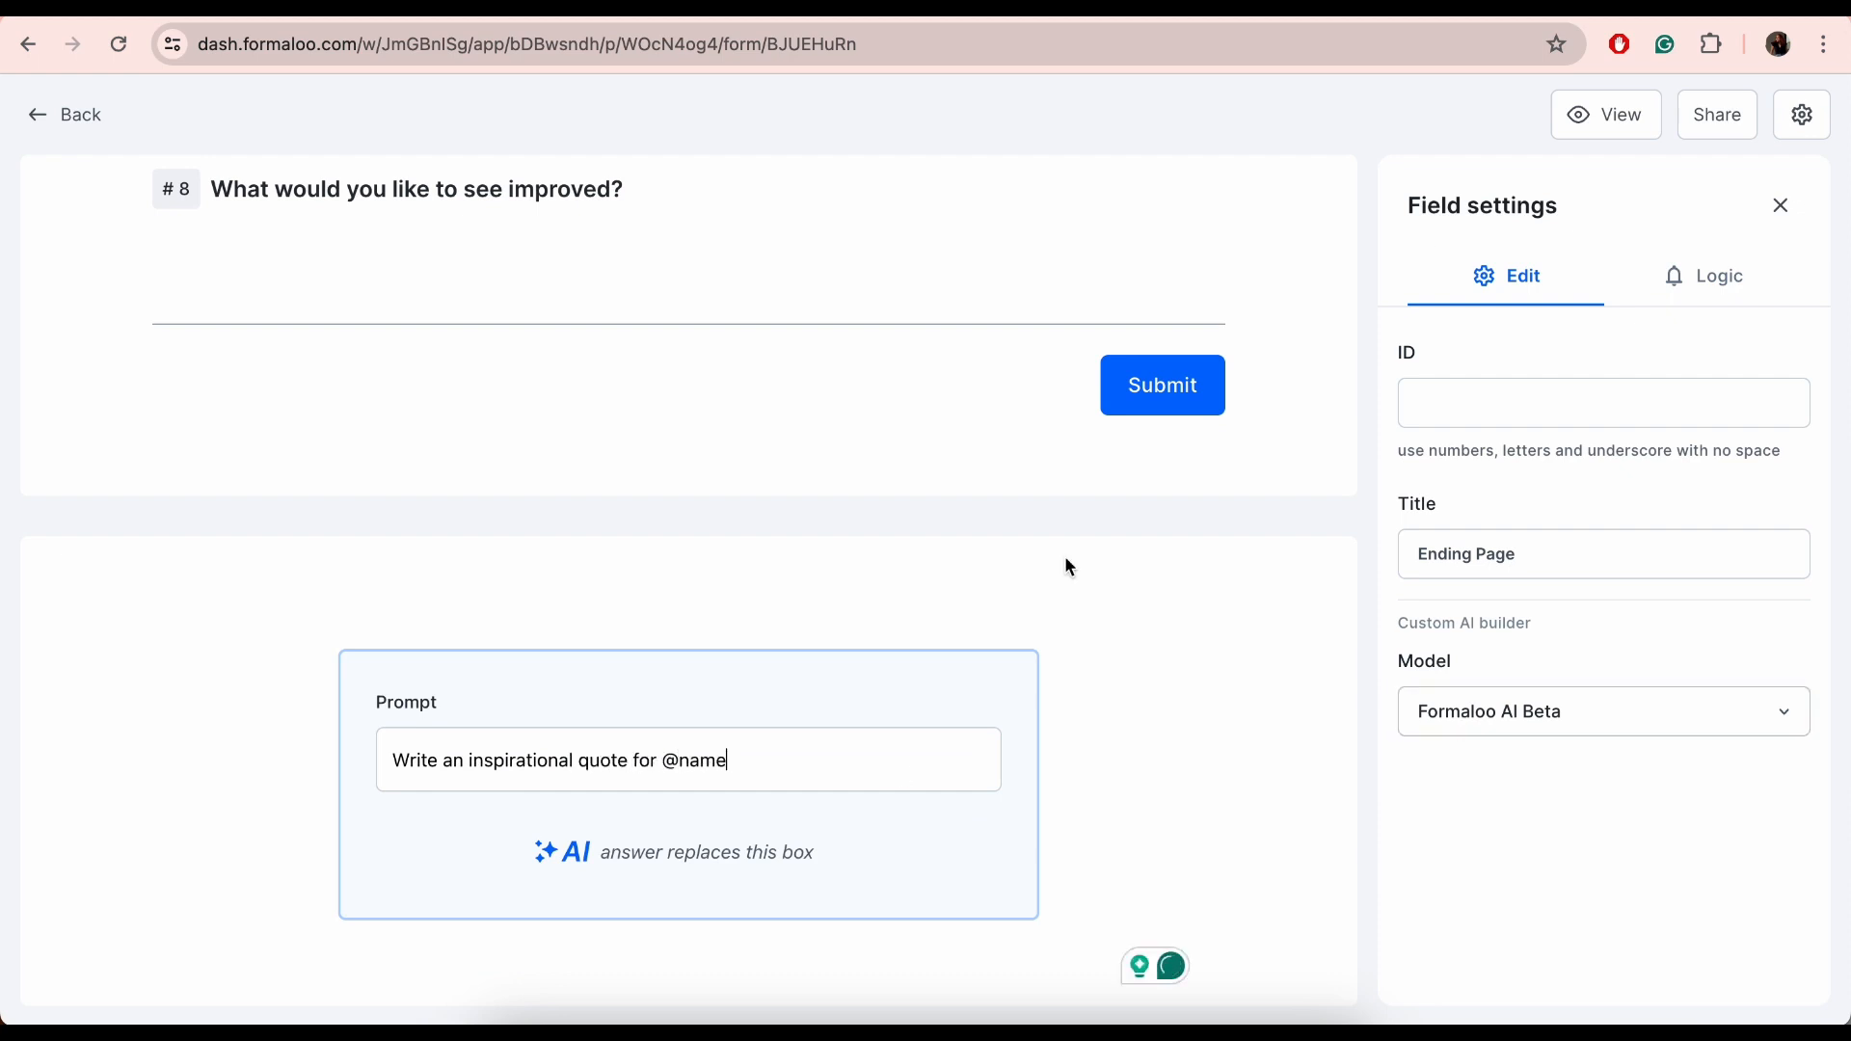
text( and thank for givin)
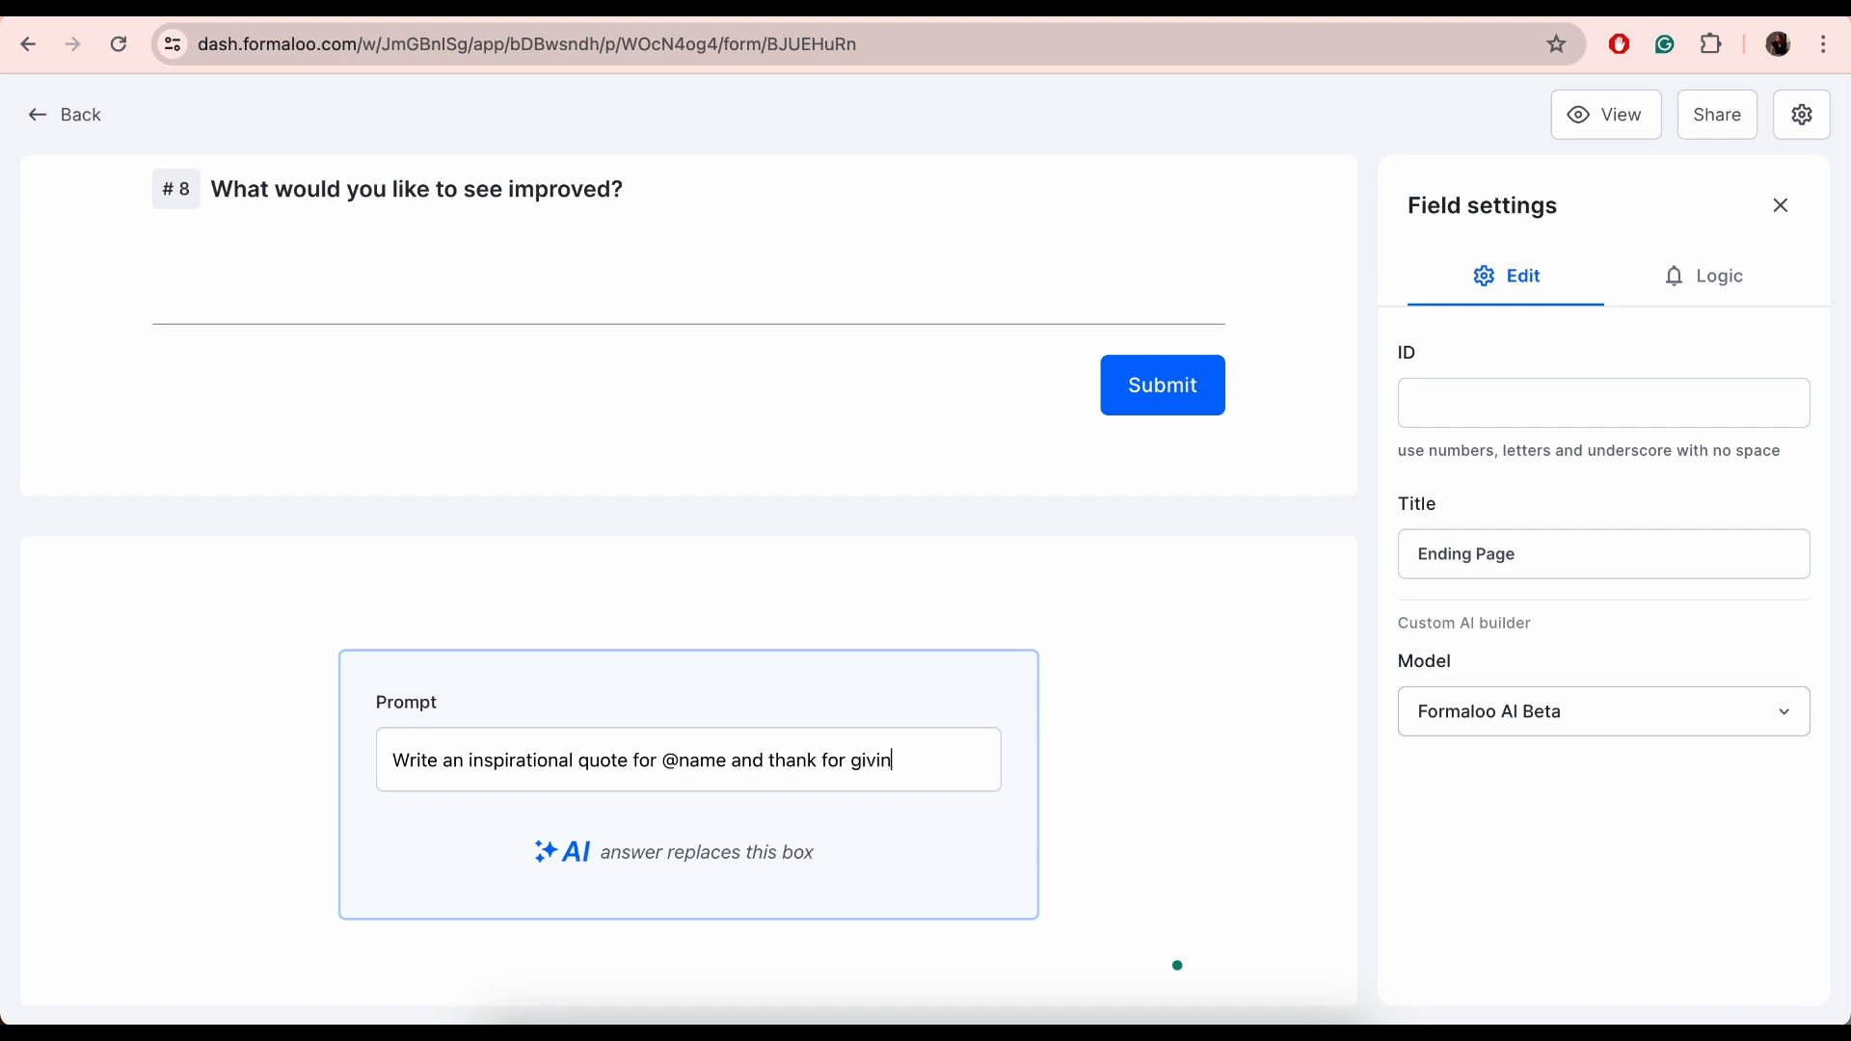
text(g feedback)
click(1703, 718)
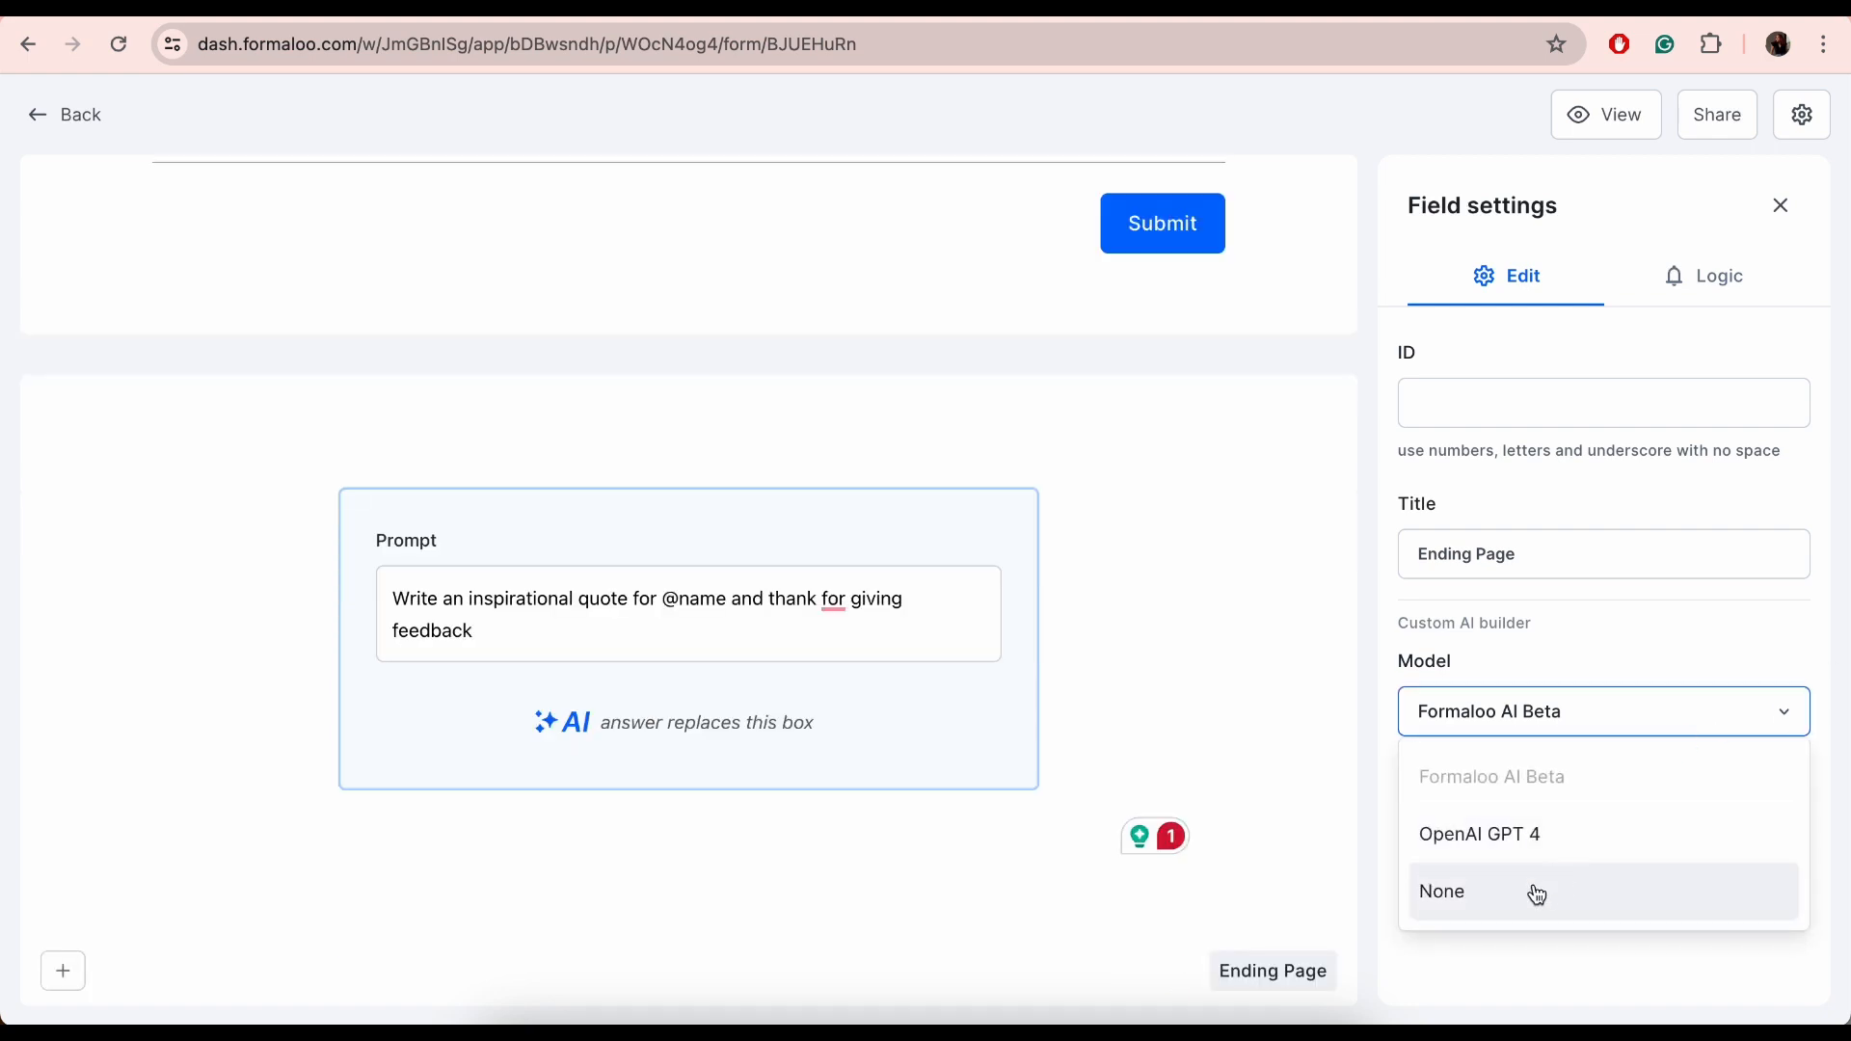
click(573, 575)
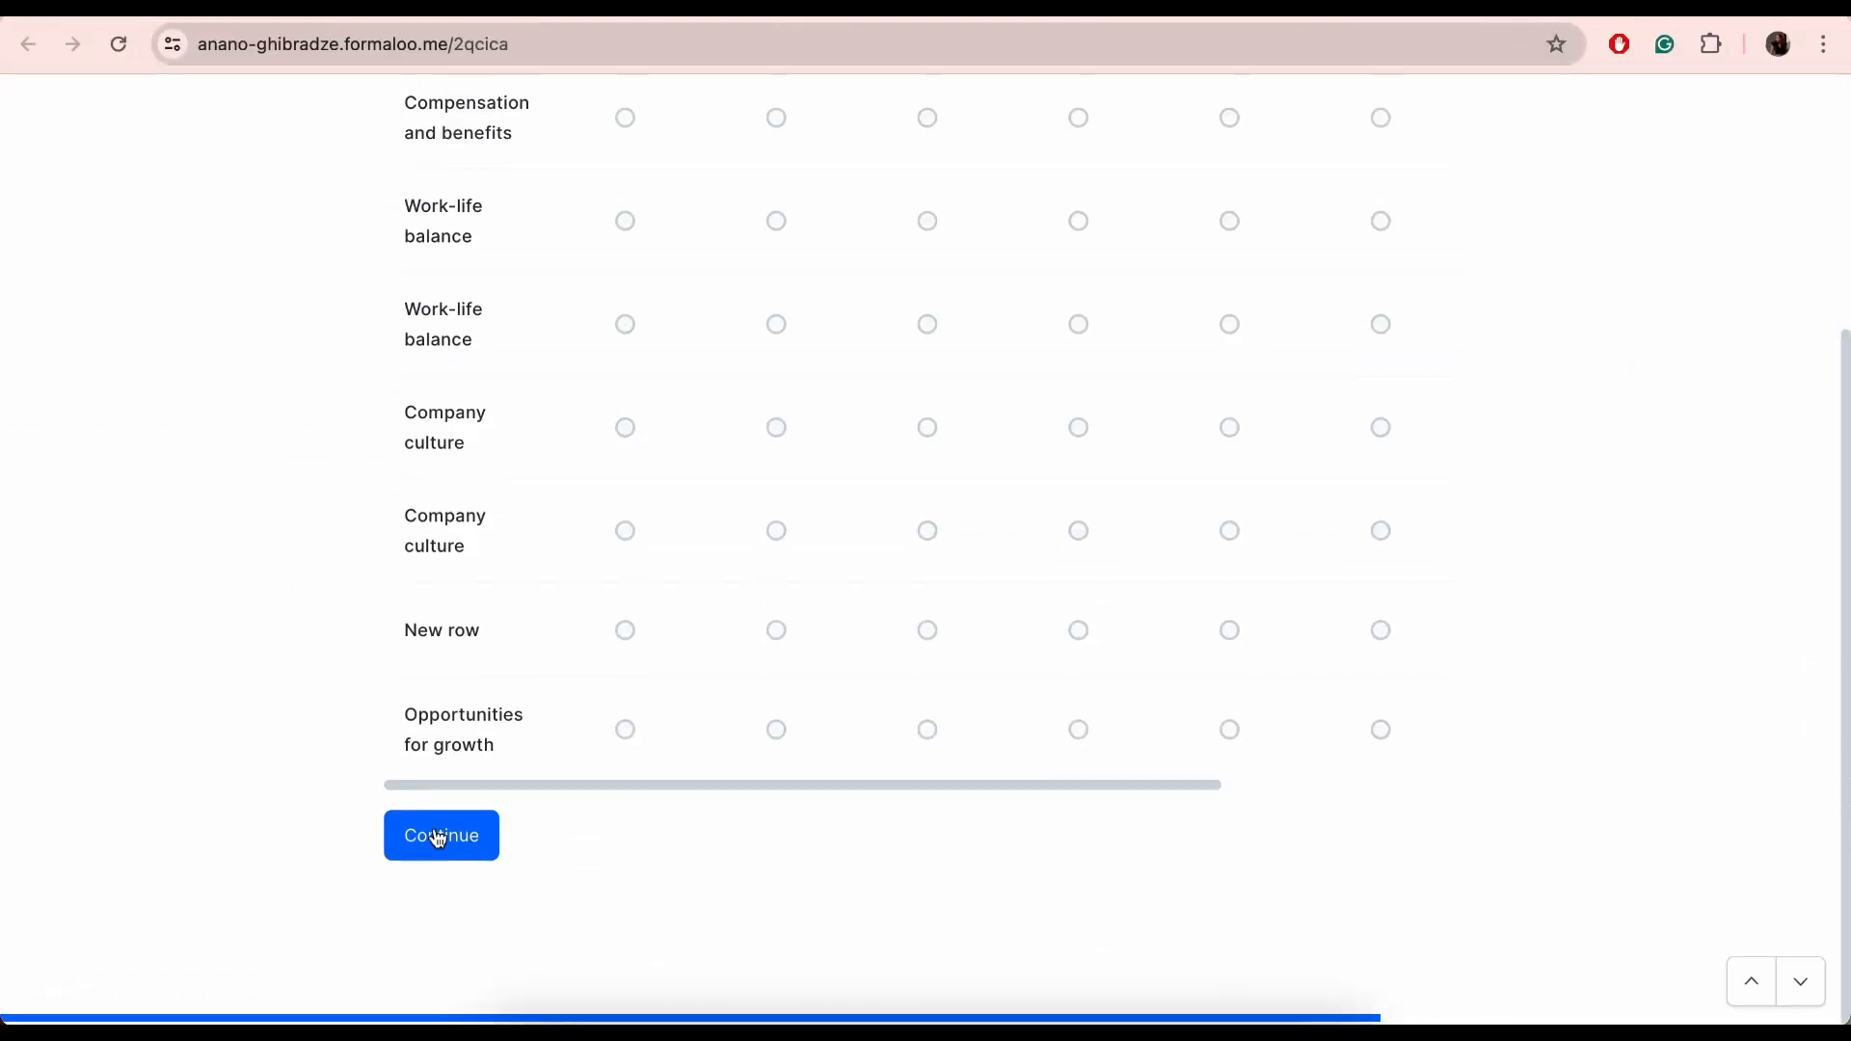
Continue past the matrix question in the published form
click(443, 835)
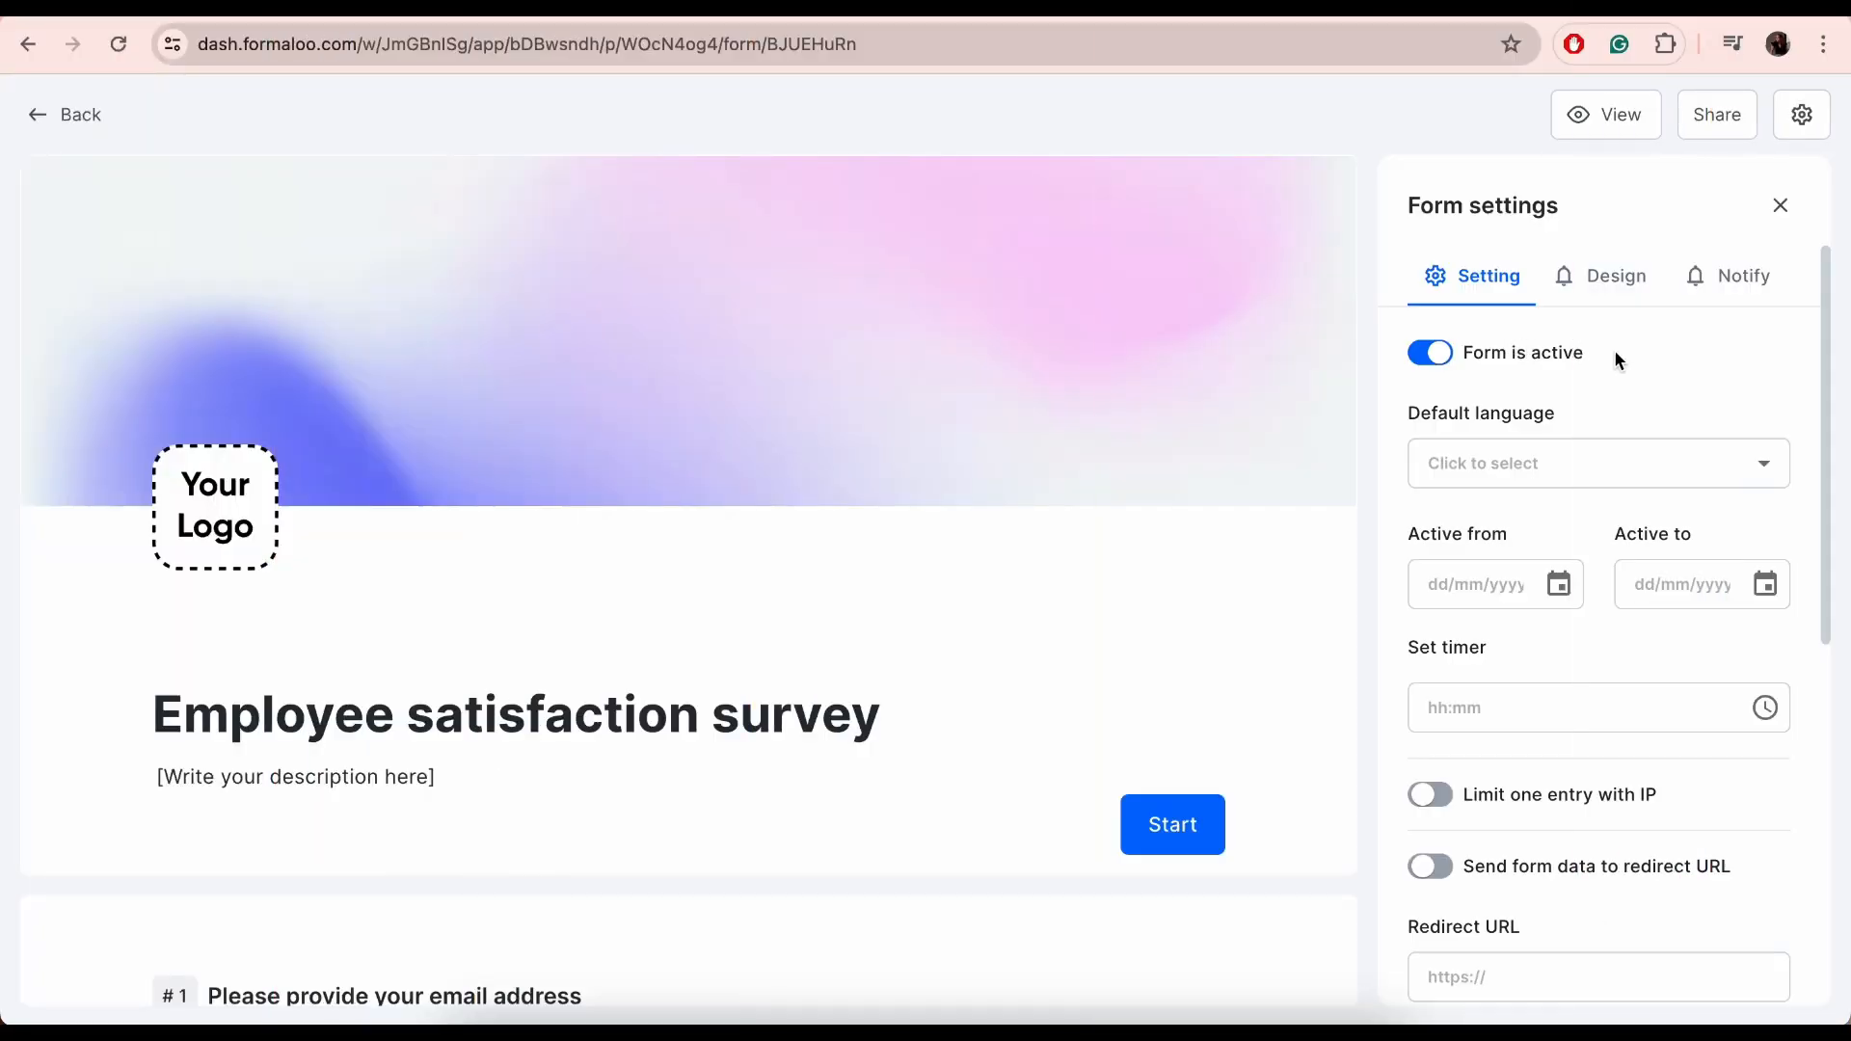
Keep the form active and schedule it to run from 01/05/2024 to 30/05/2024
click(1447, 355)
click(1447, 357)
click(1475, 584)
click(1558, 584)
click(1765, 584)
click(1559, 586)
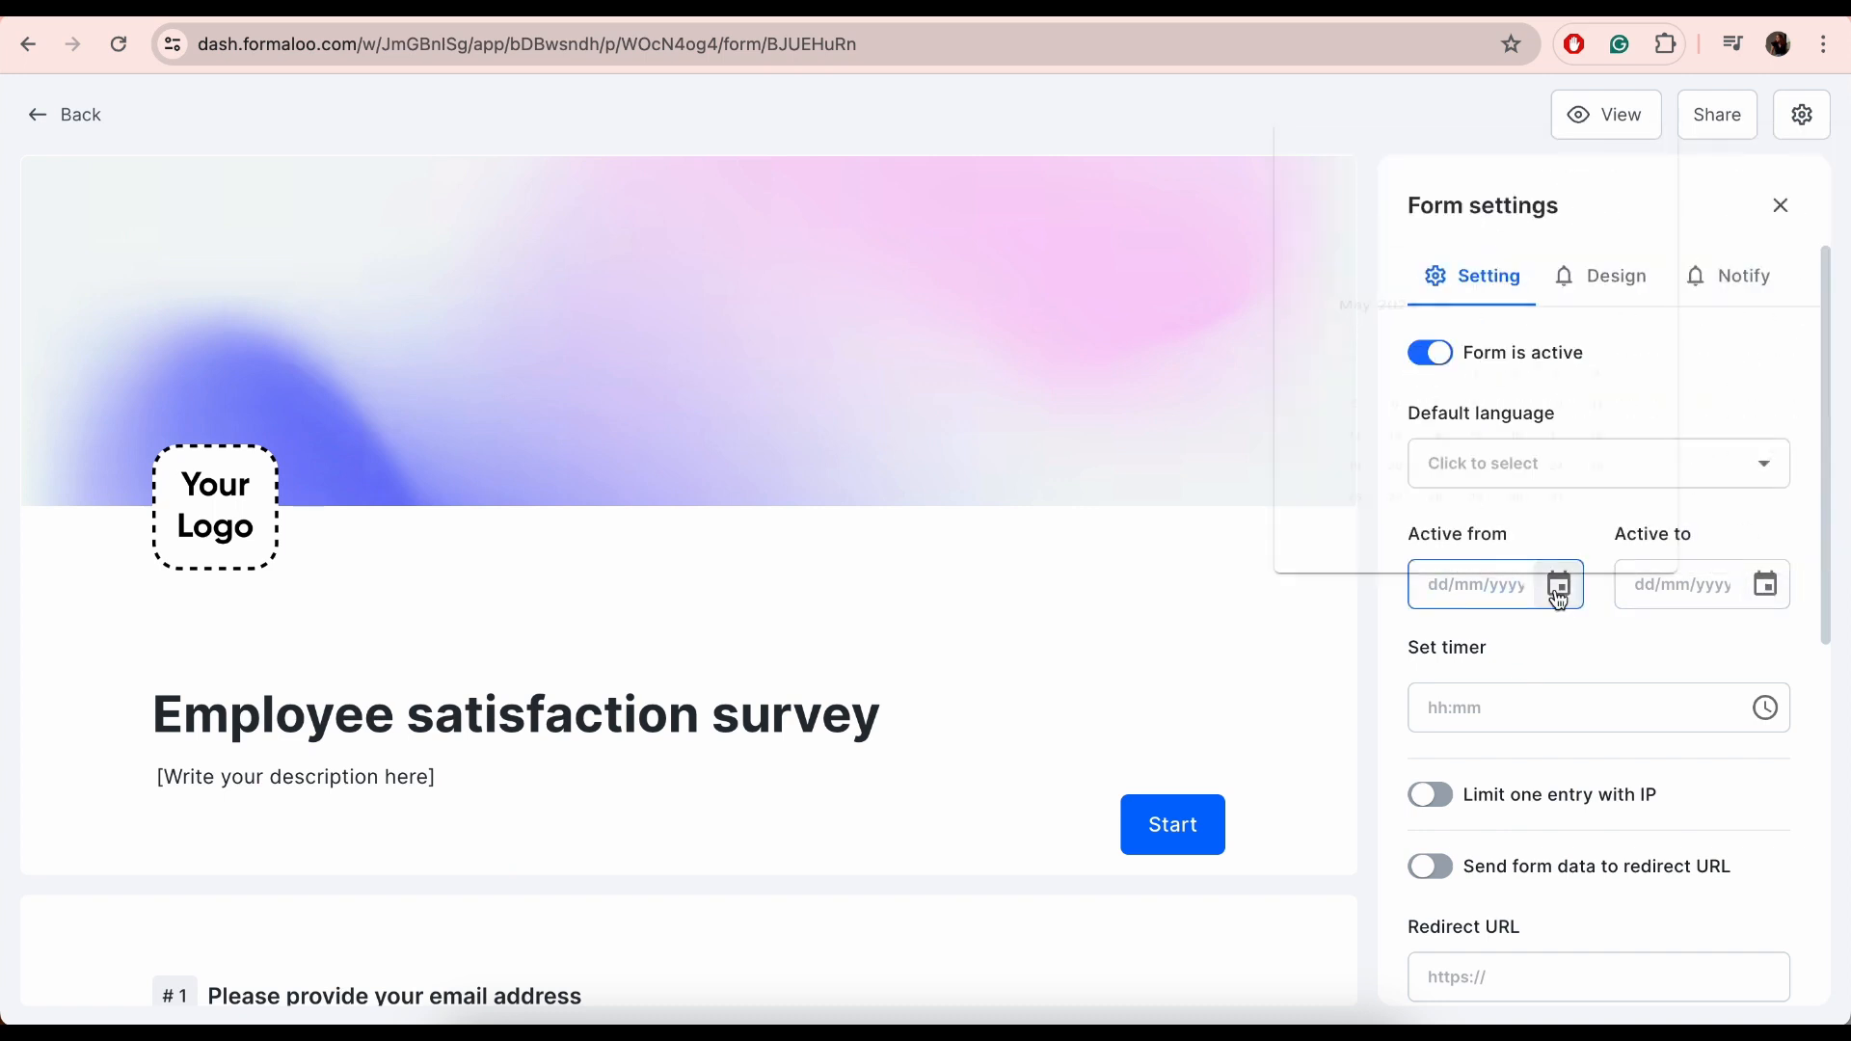
click(1484, 273)
click(1765, 585)
click(1702, 459)
View the form timer's hour picker and close it without choosing a time
scroll(1582, 627, down, 3)
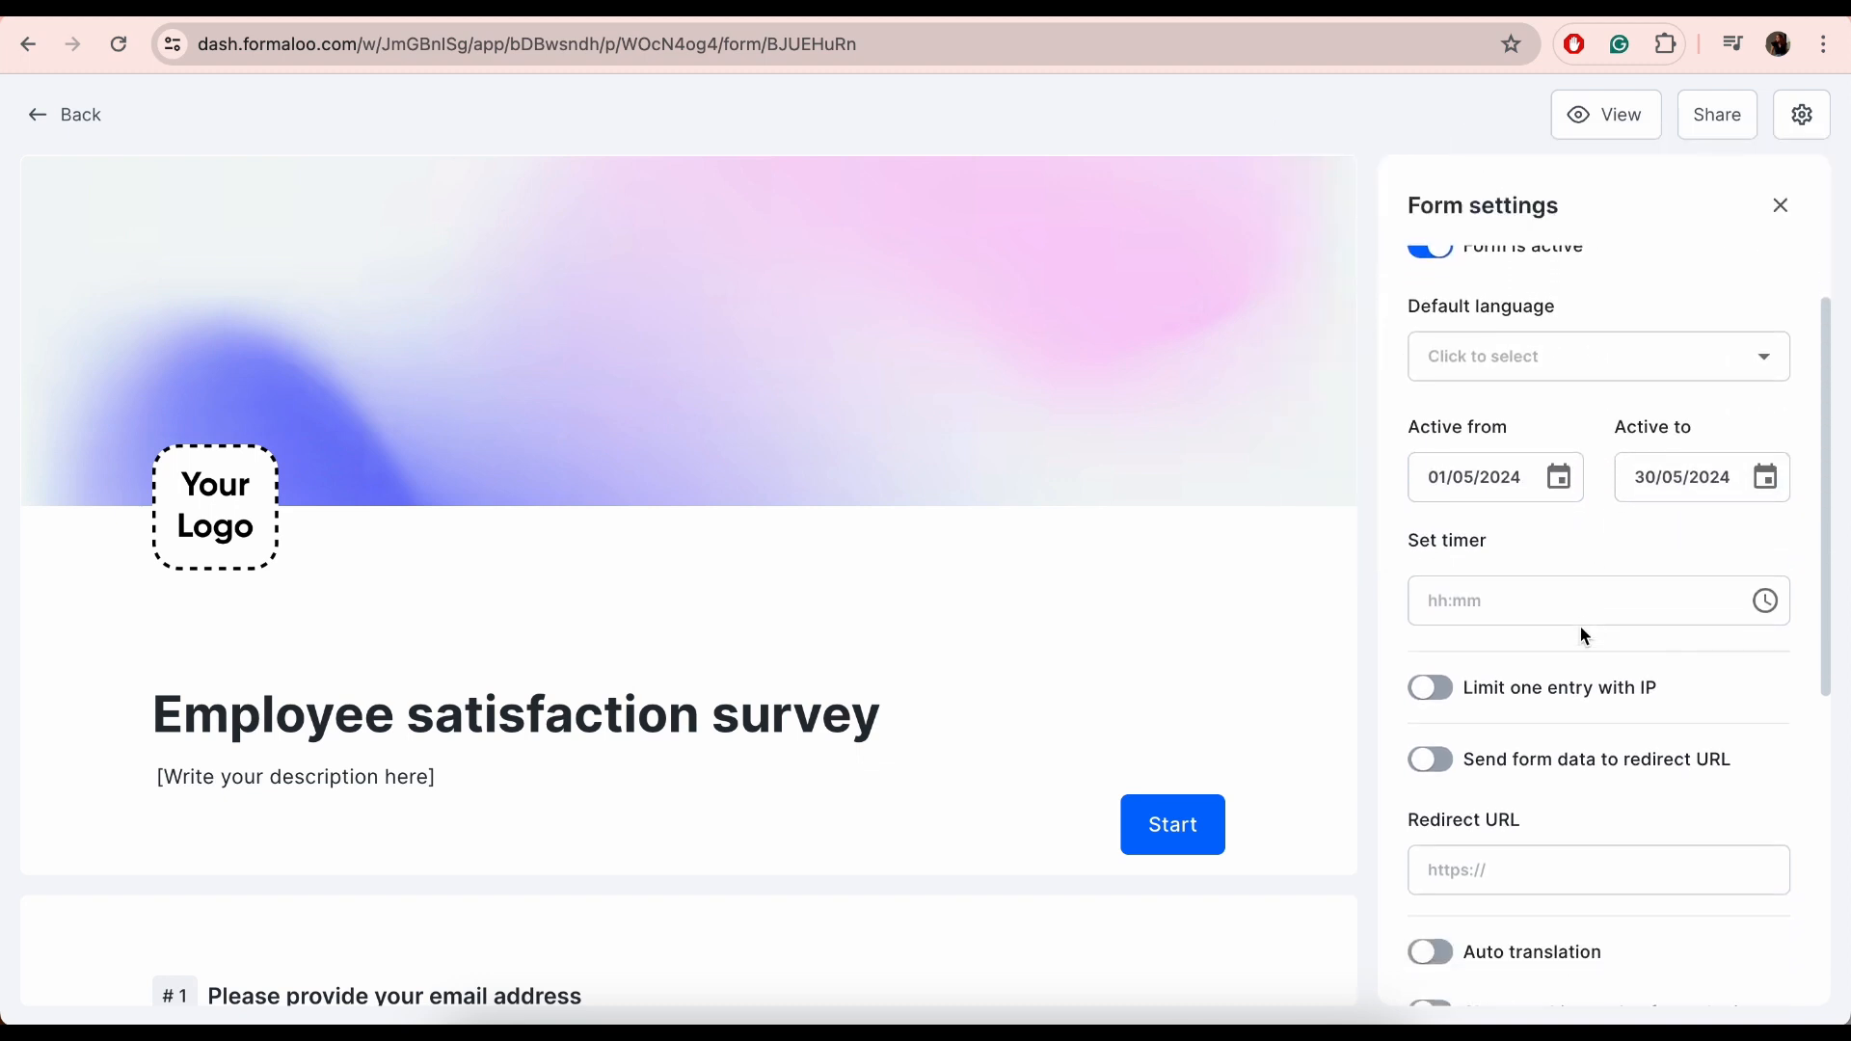
click(1683, 570)
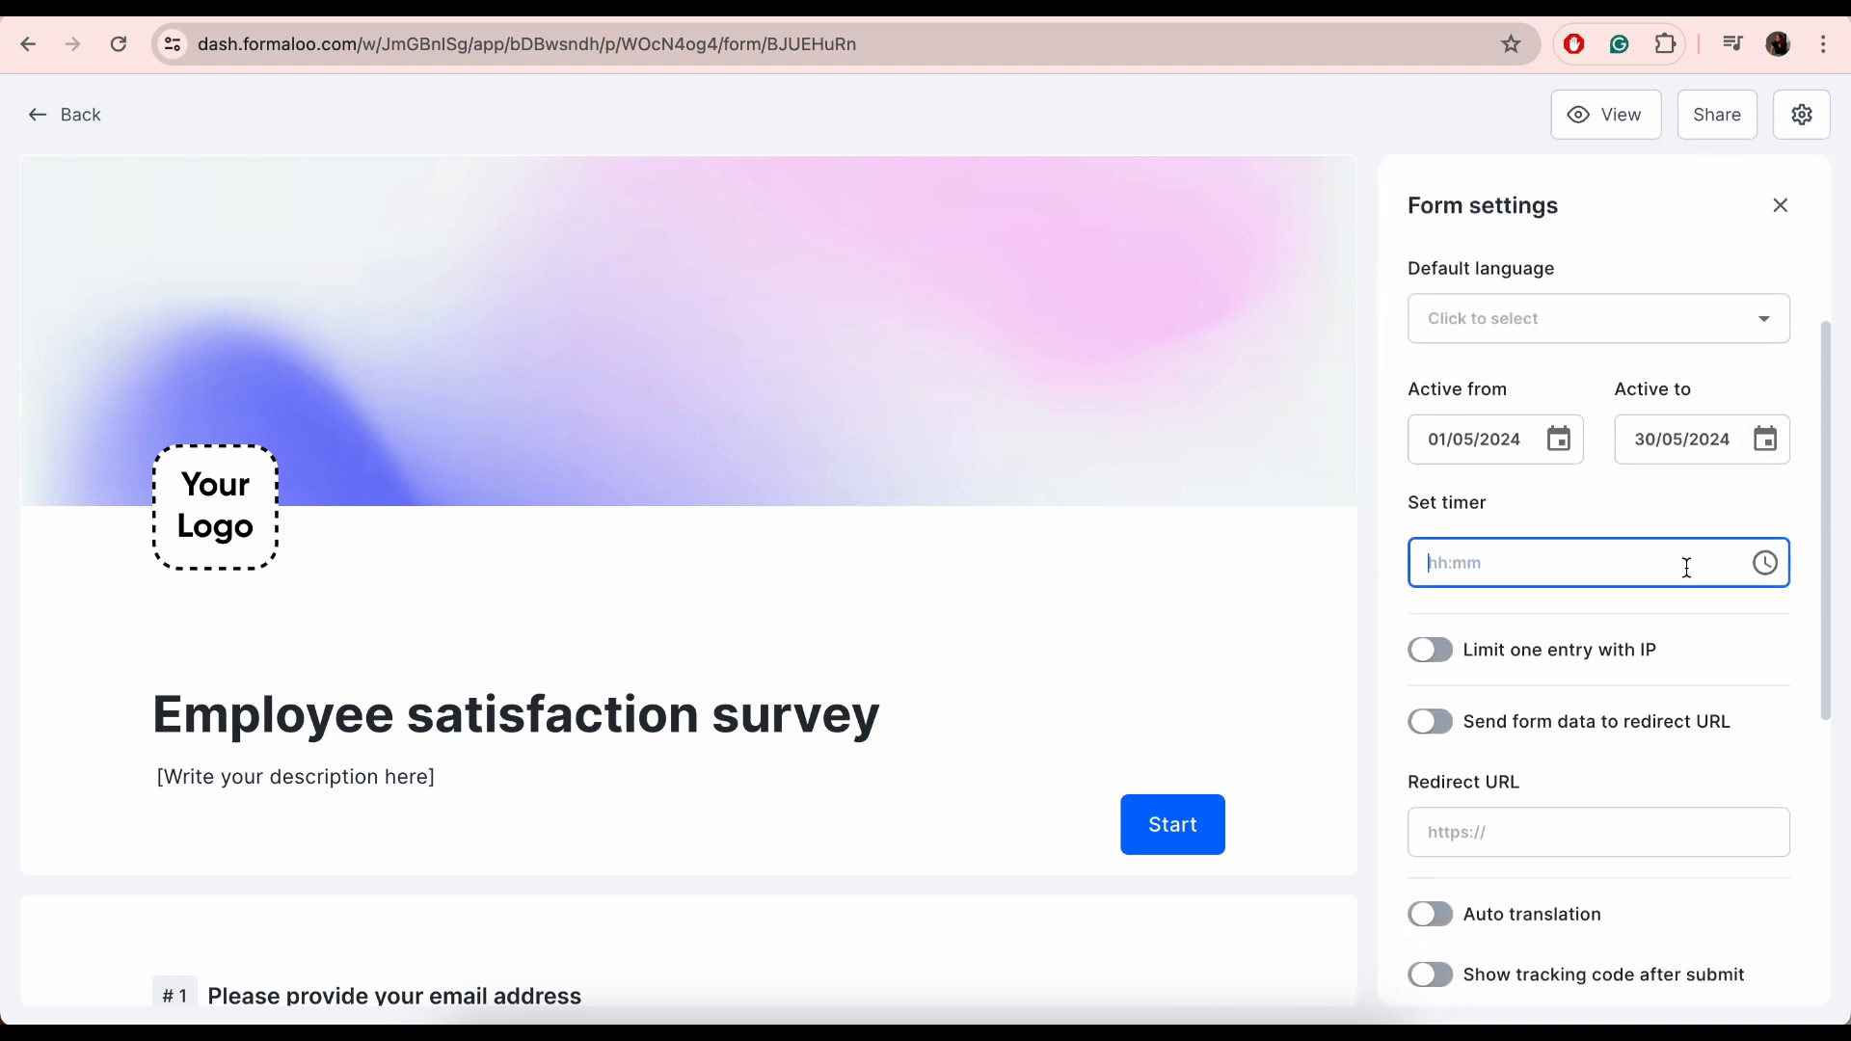
click(1766, 563)
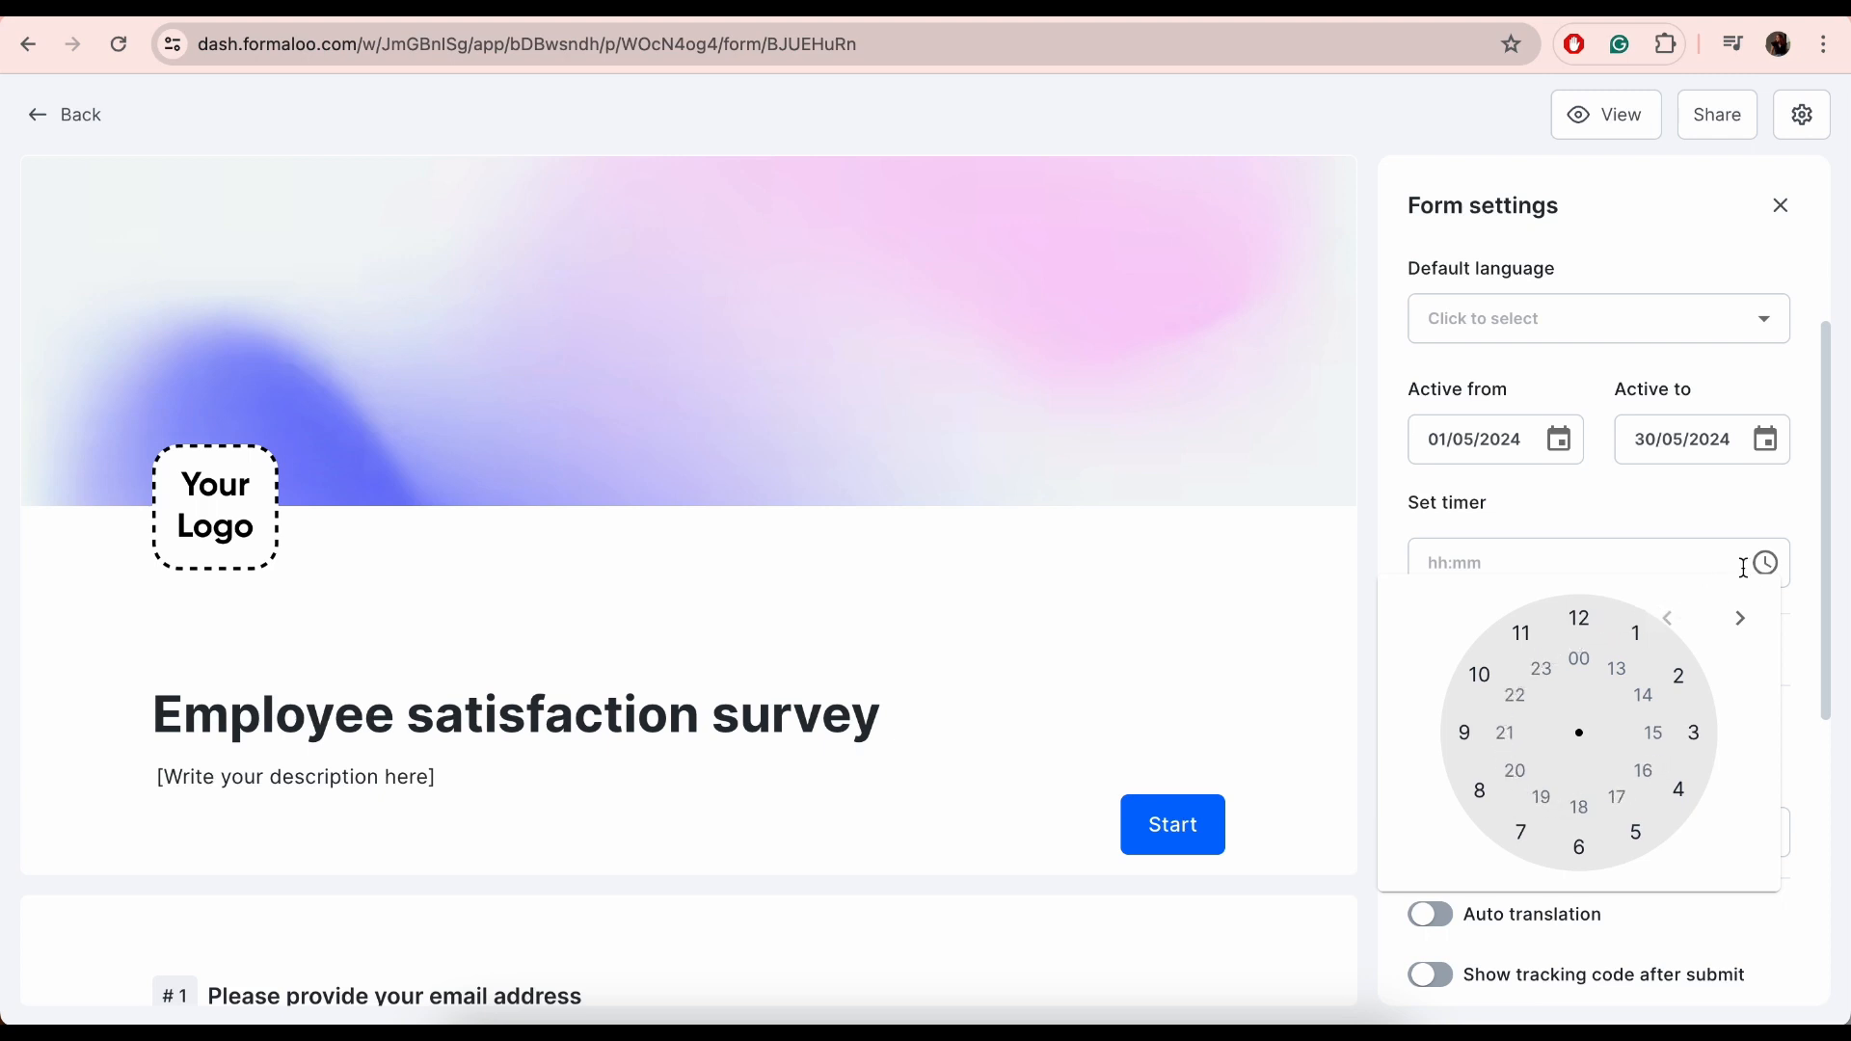
click(1696, 570)
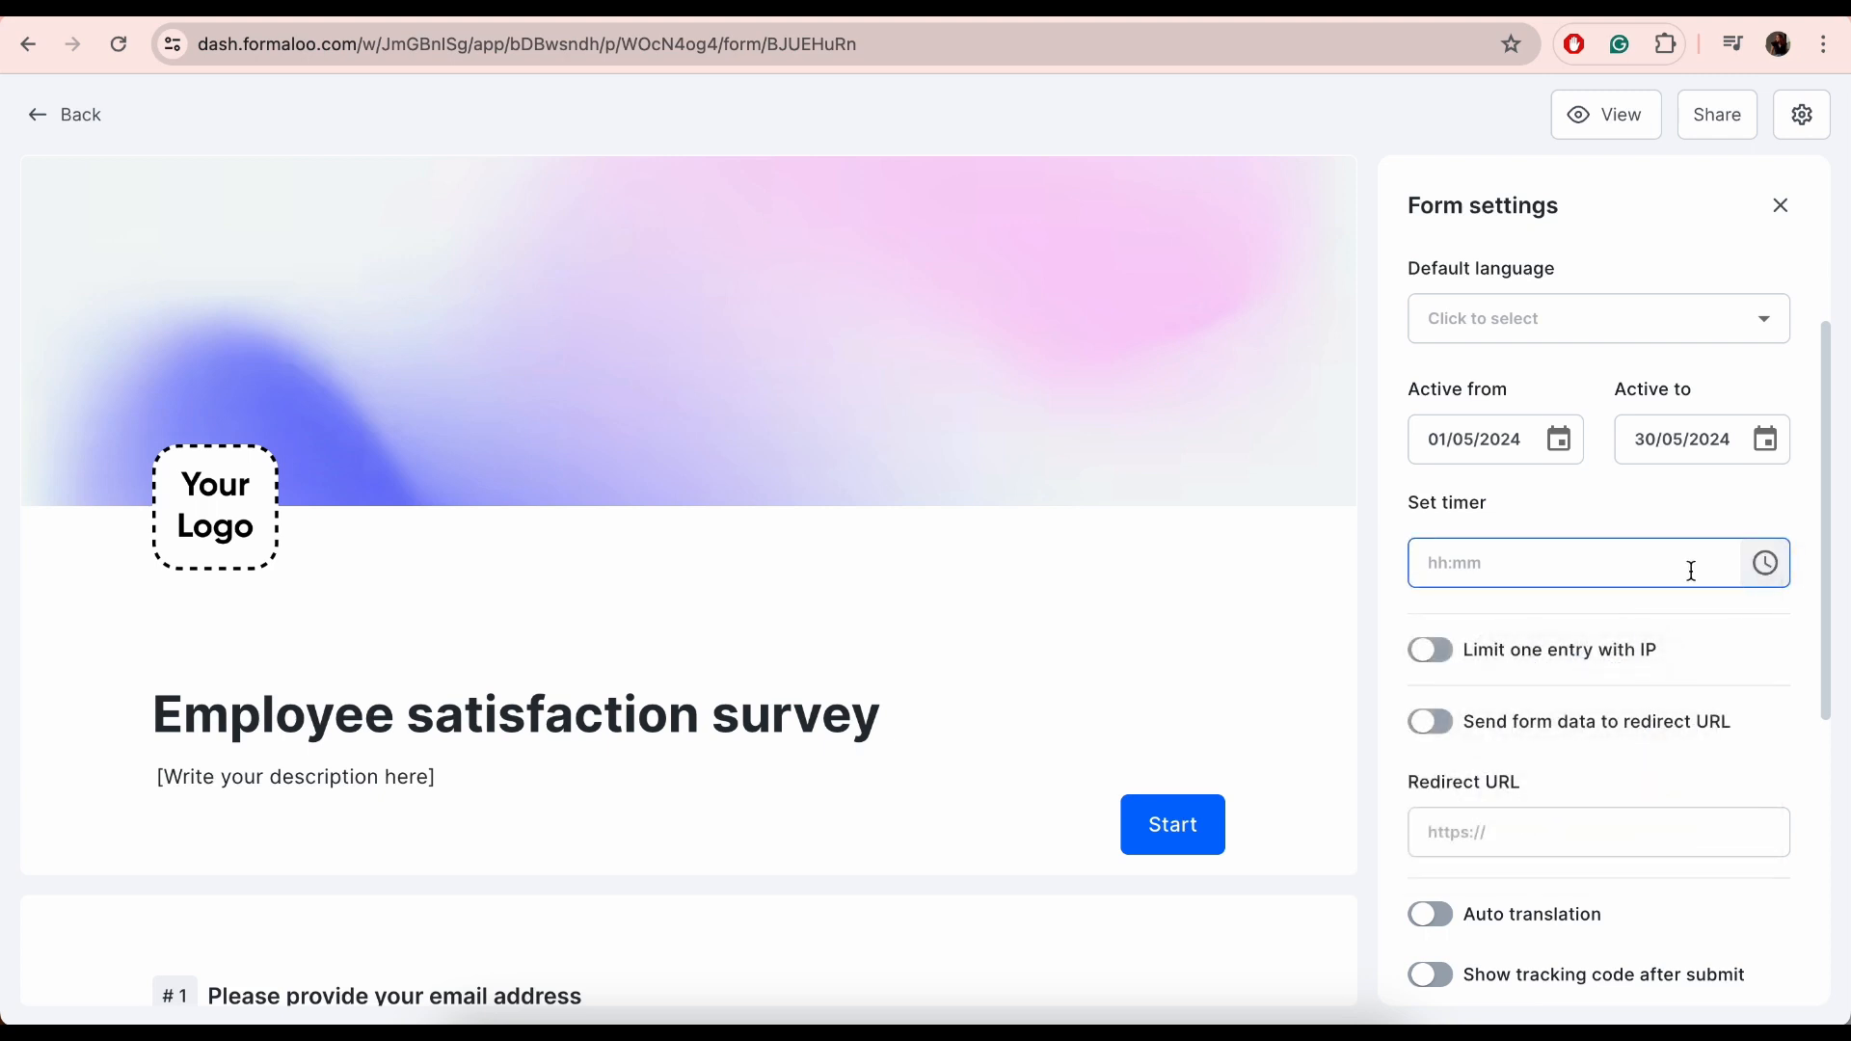
Turn on the limit of one entry per IP and turn it back off
scroll(1692, 571, down, 1)
click(1440, 567)
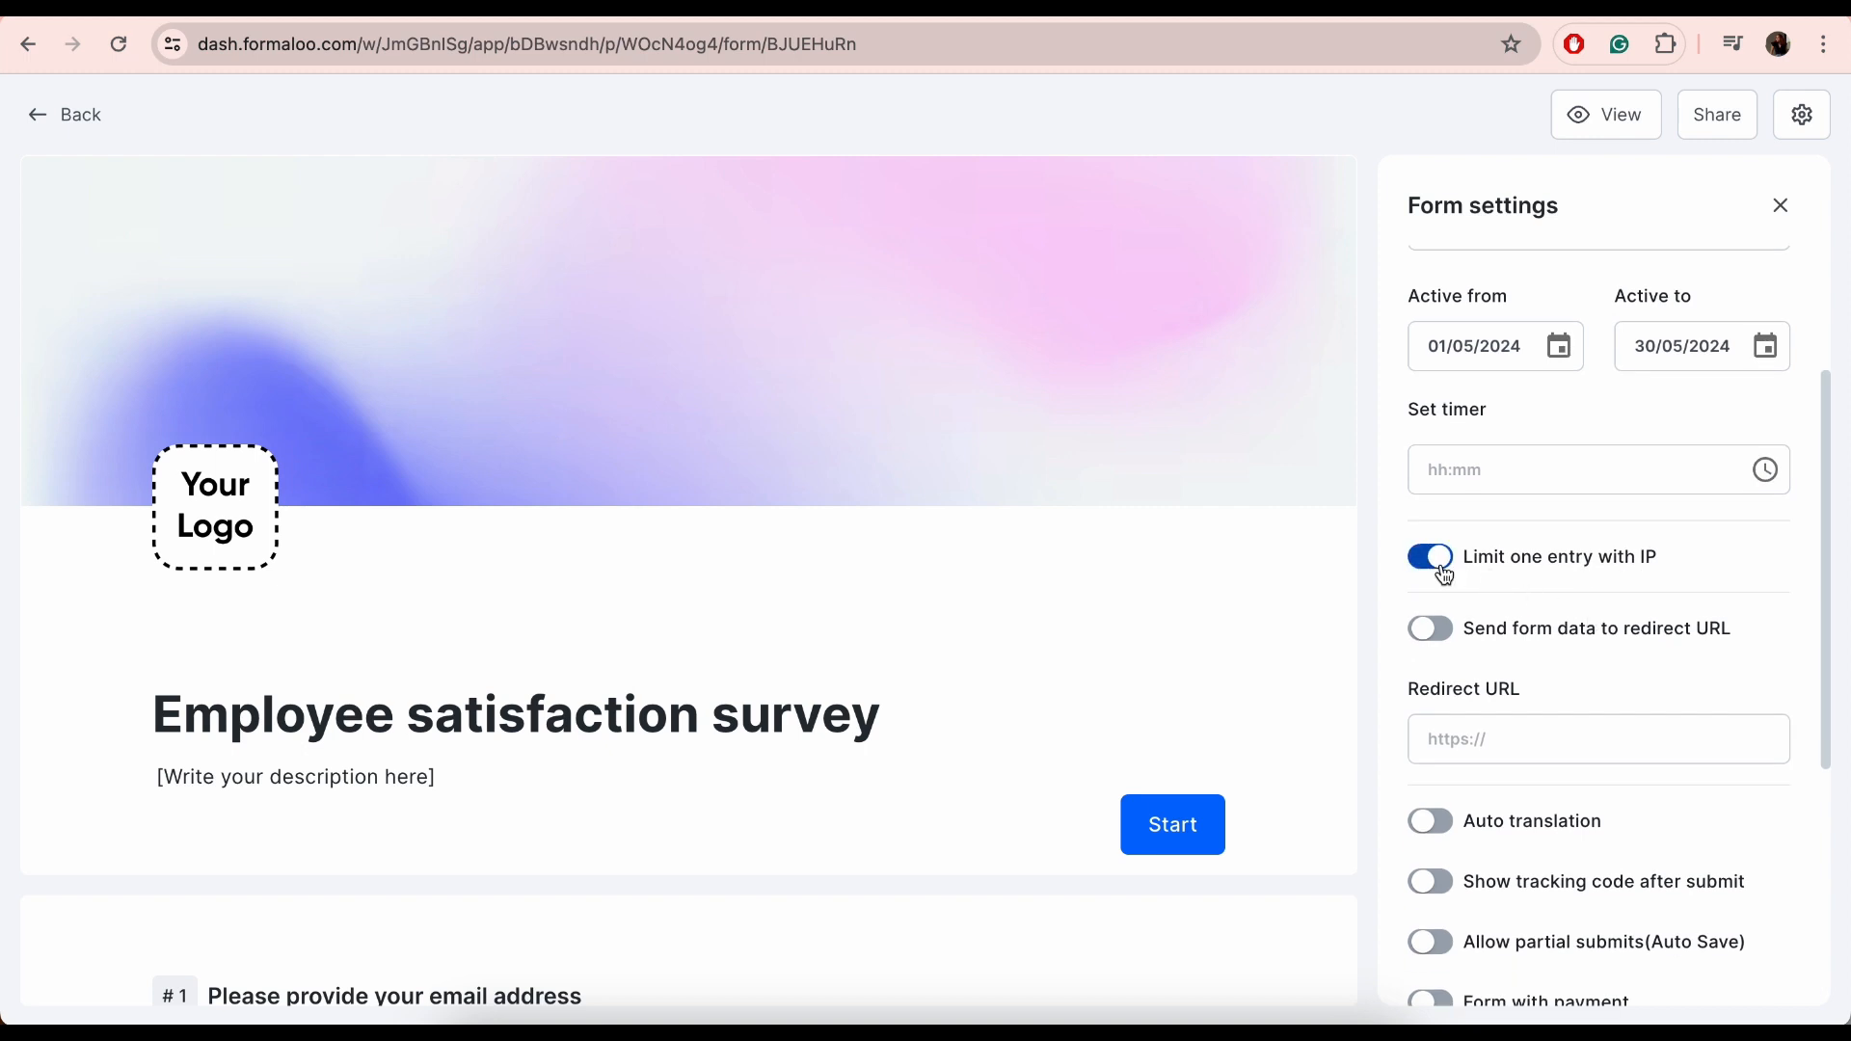
click(1443, 571)
Turn sending form data to the redirect URL on and back off, and leave the redirect URL empty
scroll(1444, 576, down, 1)
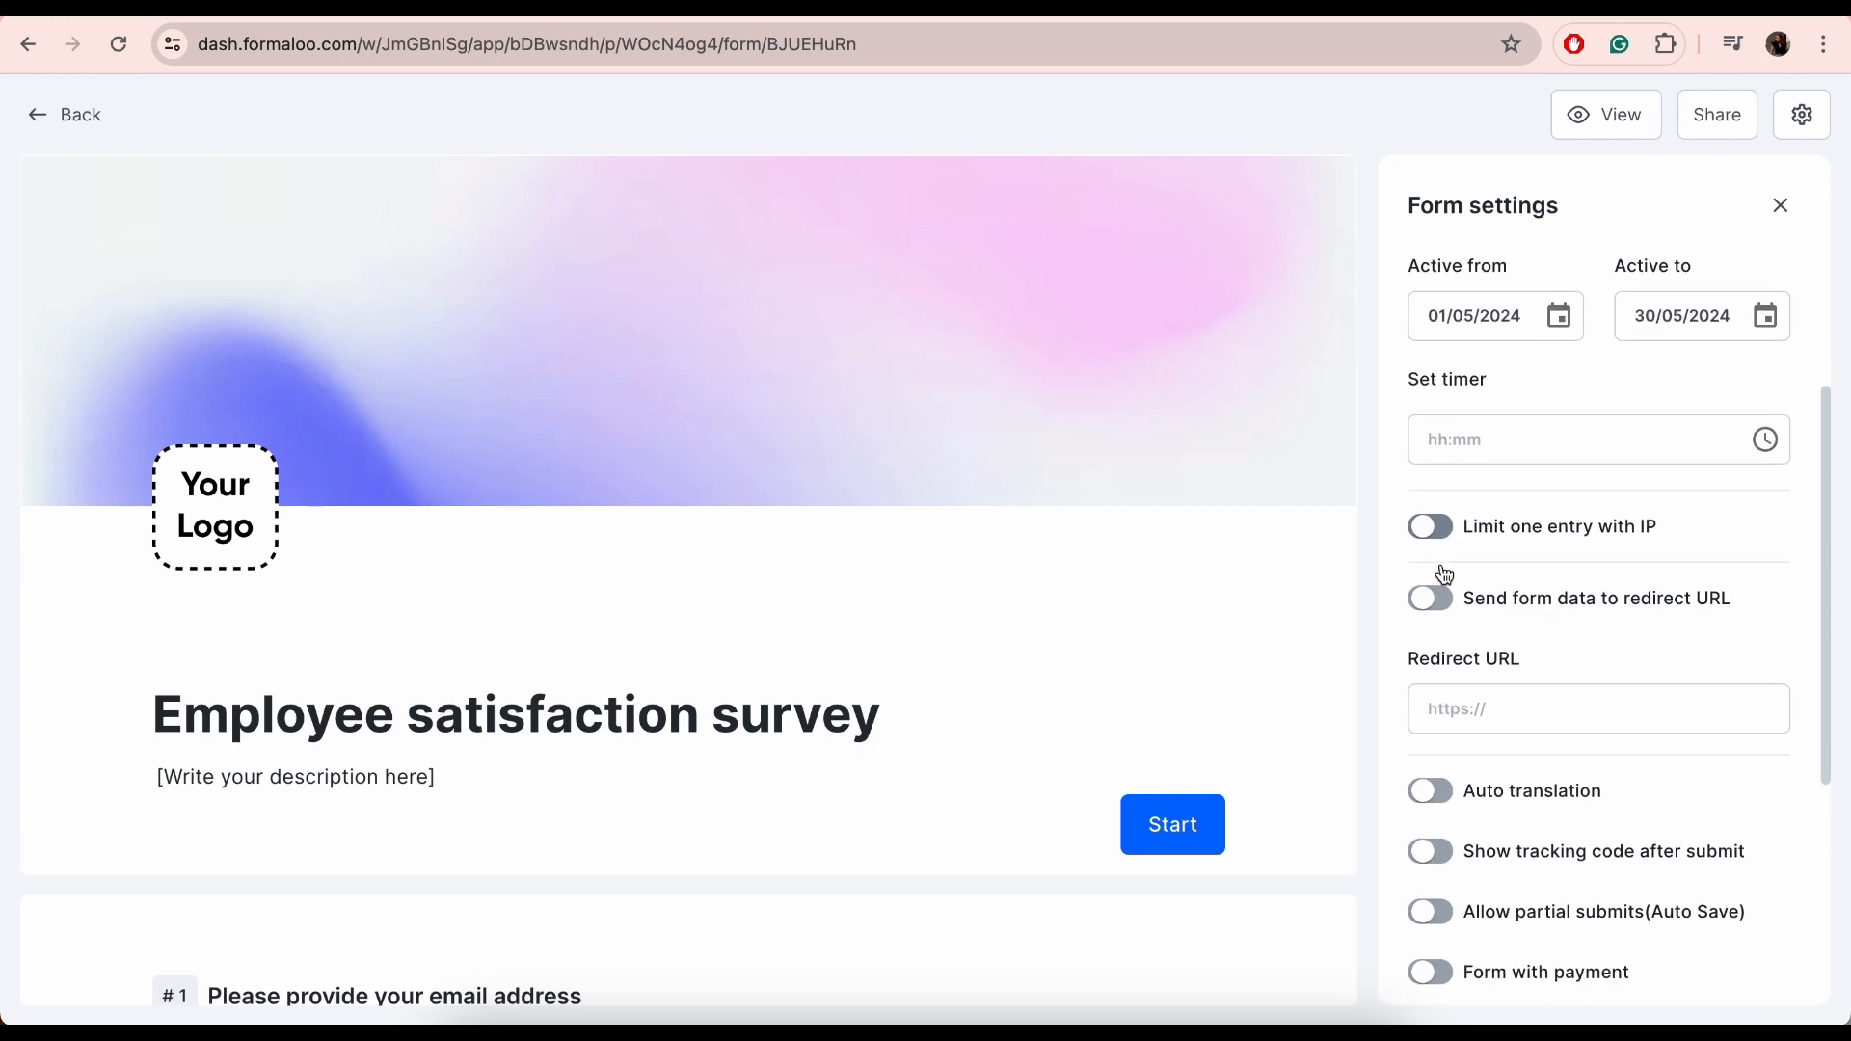
scroll(1649, 547, down, 1)
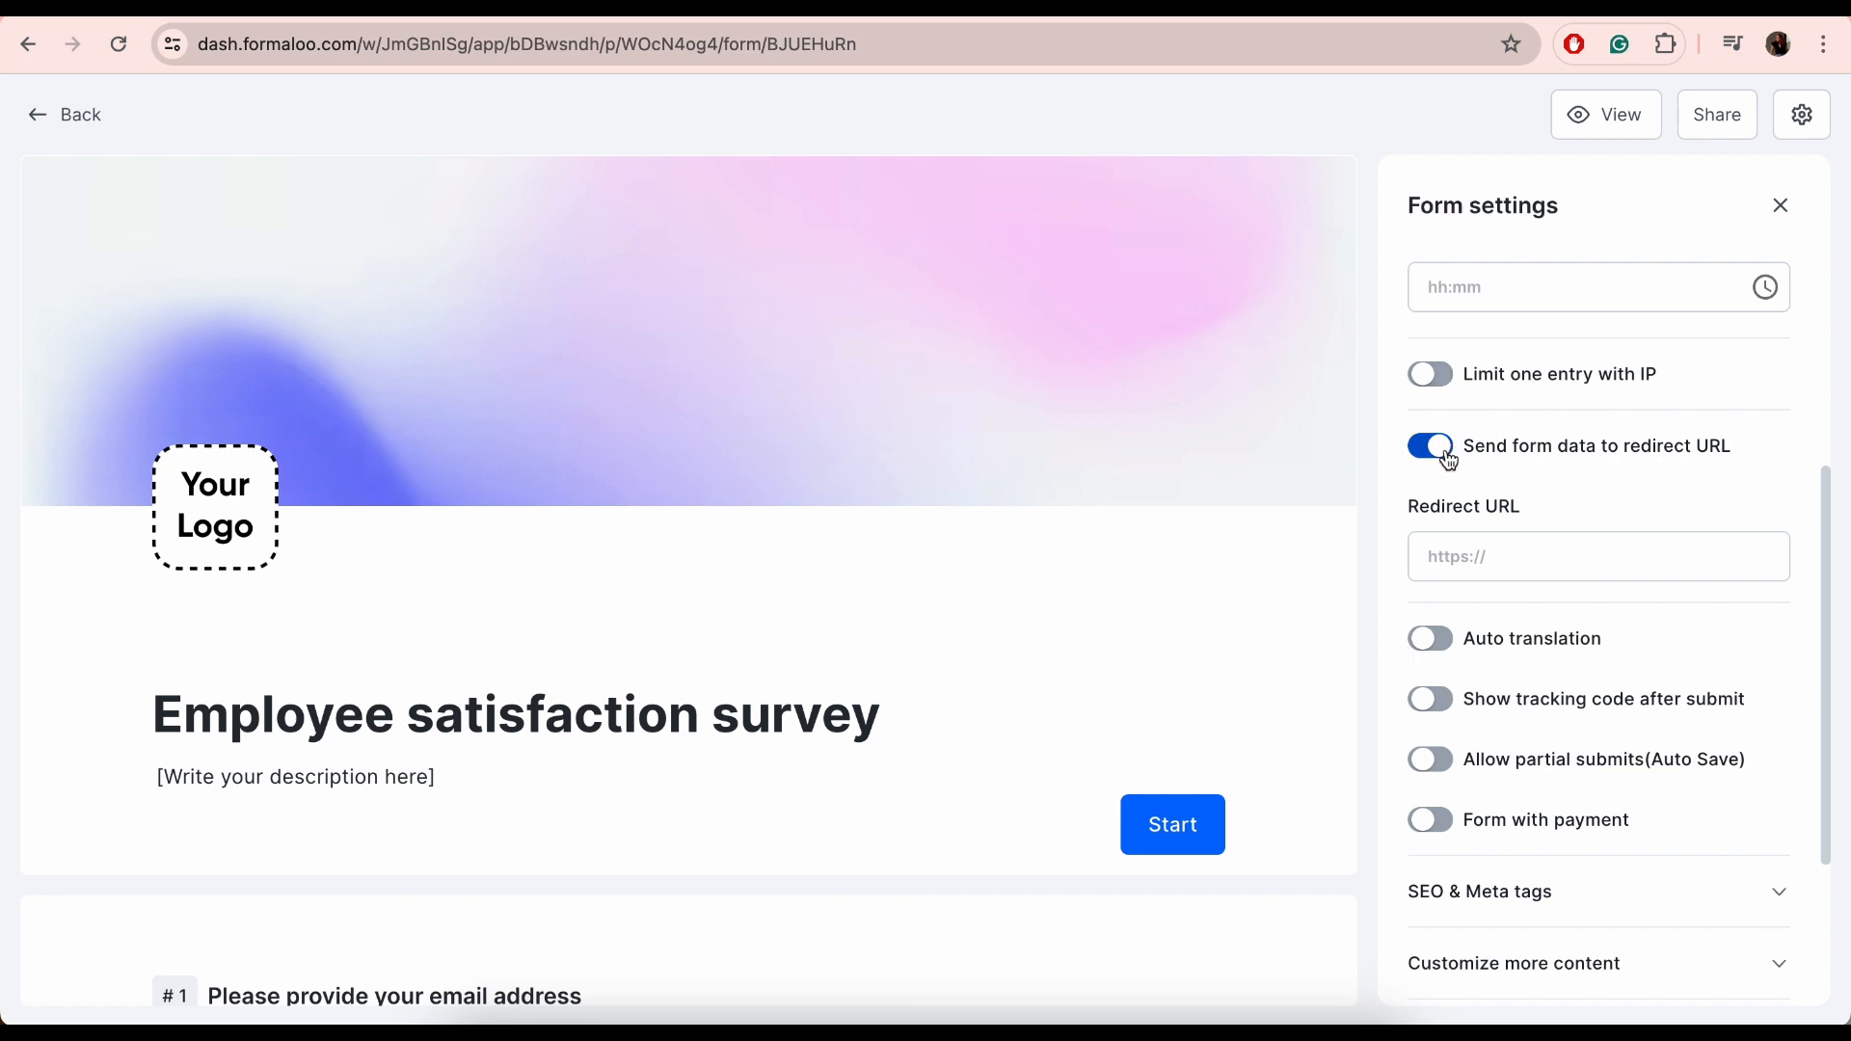
click(1446, 453)
click(1482, 554)
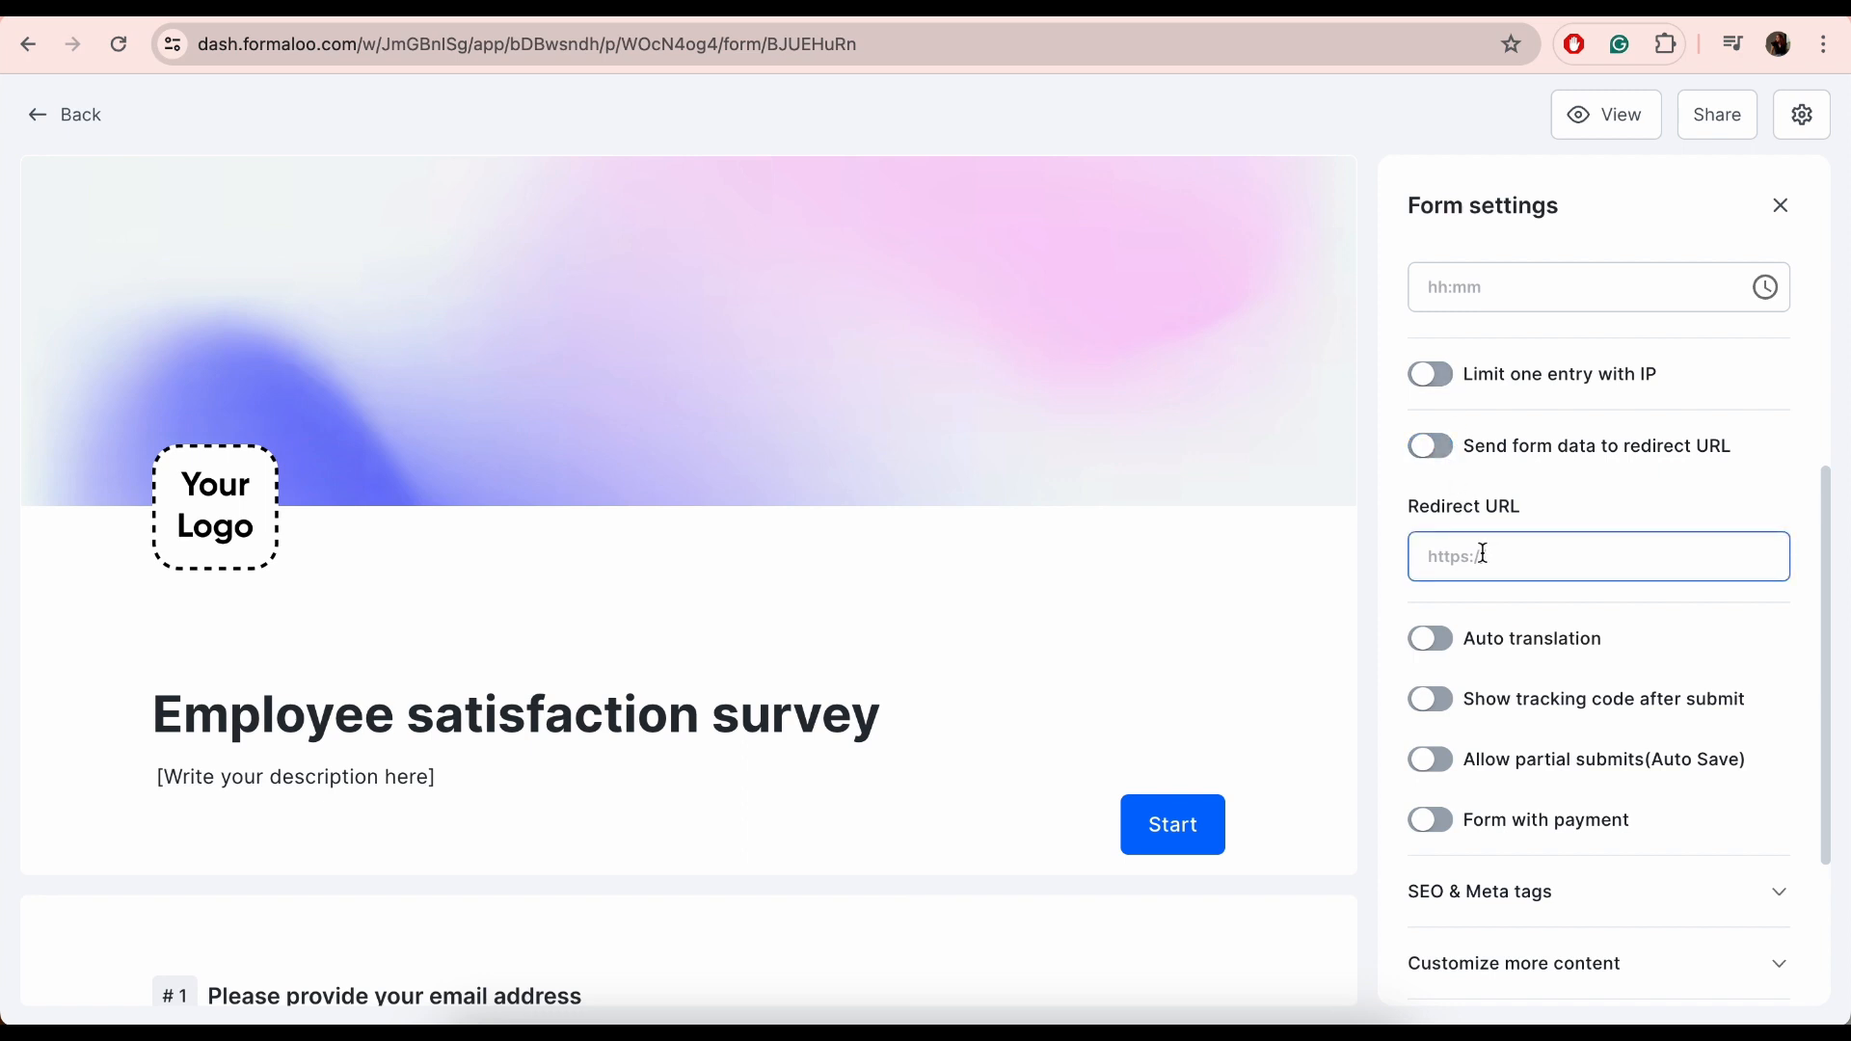
click(1483, 554)
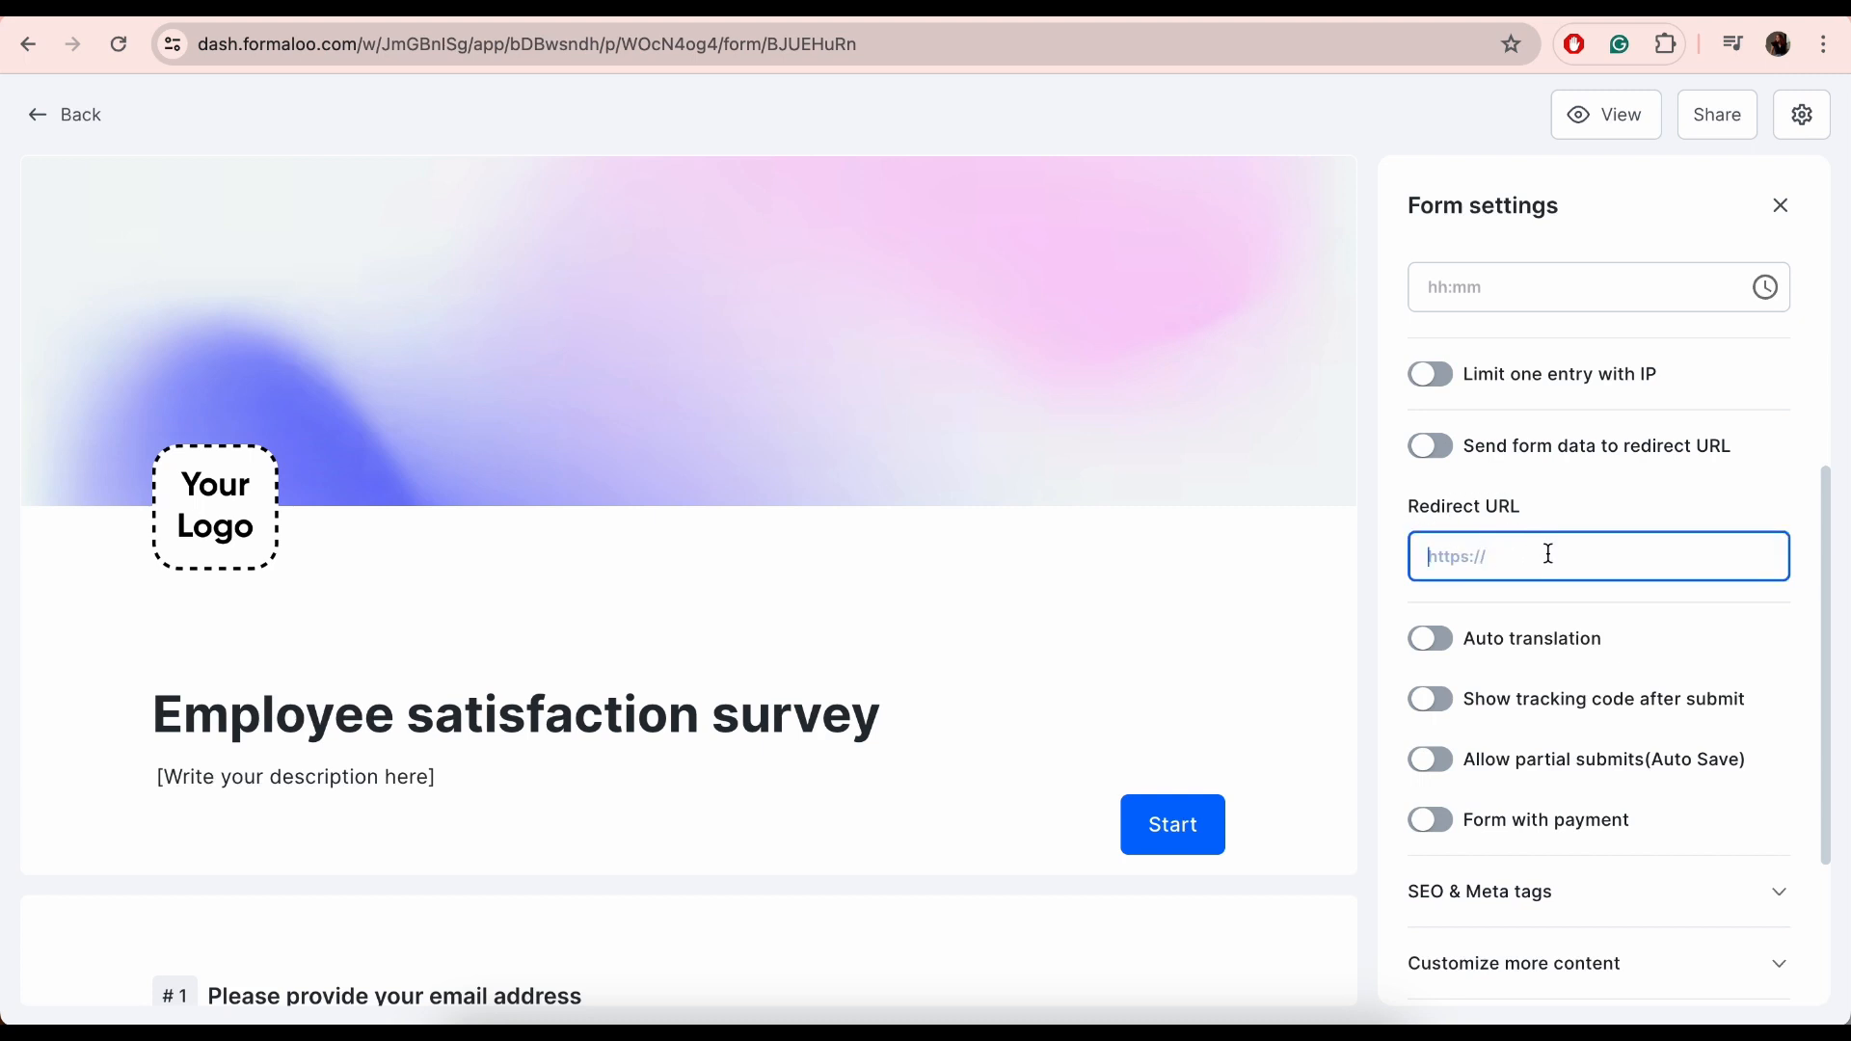
scroll(1548, 554, down, 2)
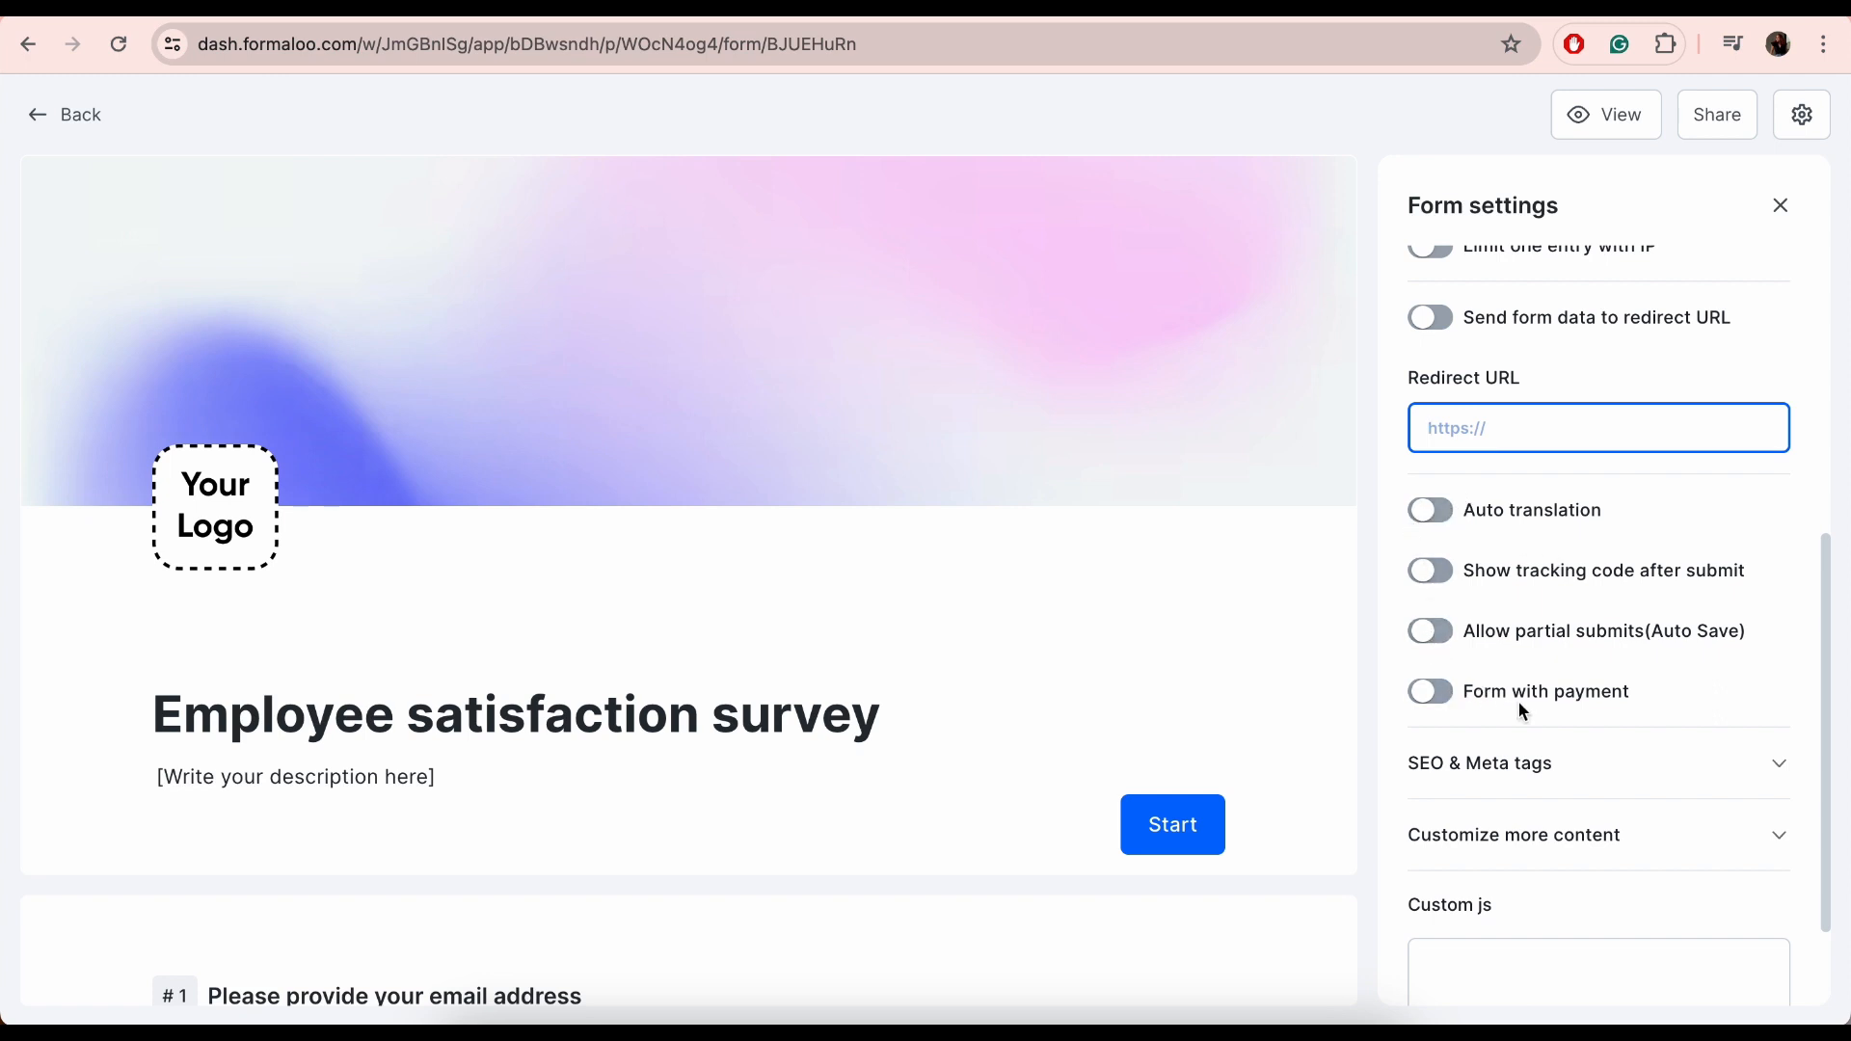
click(1391, 604)
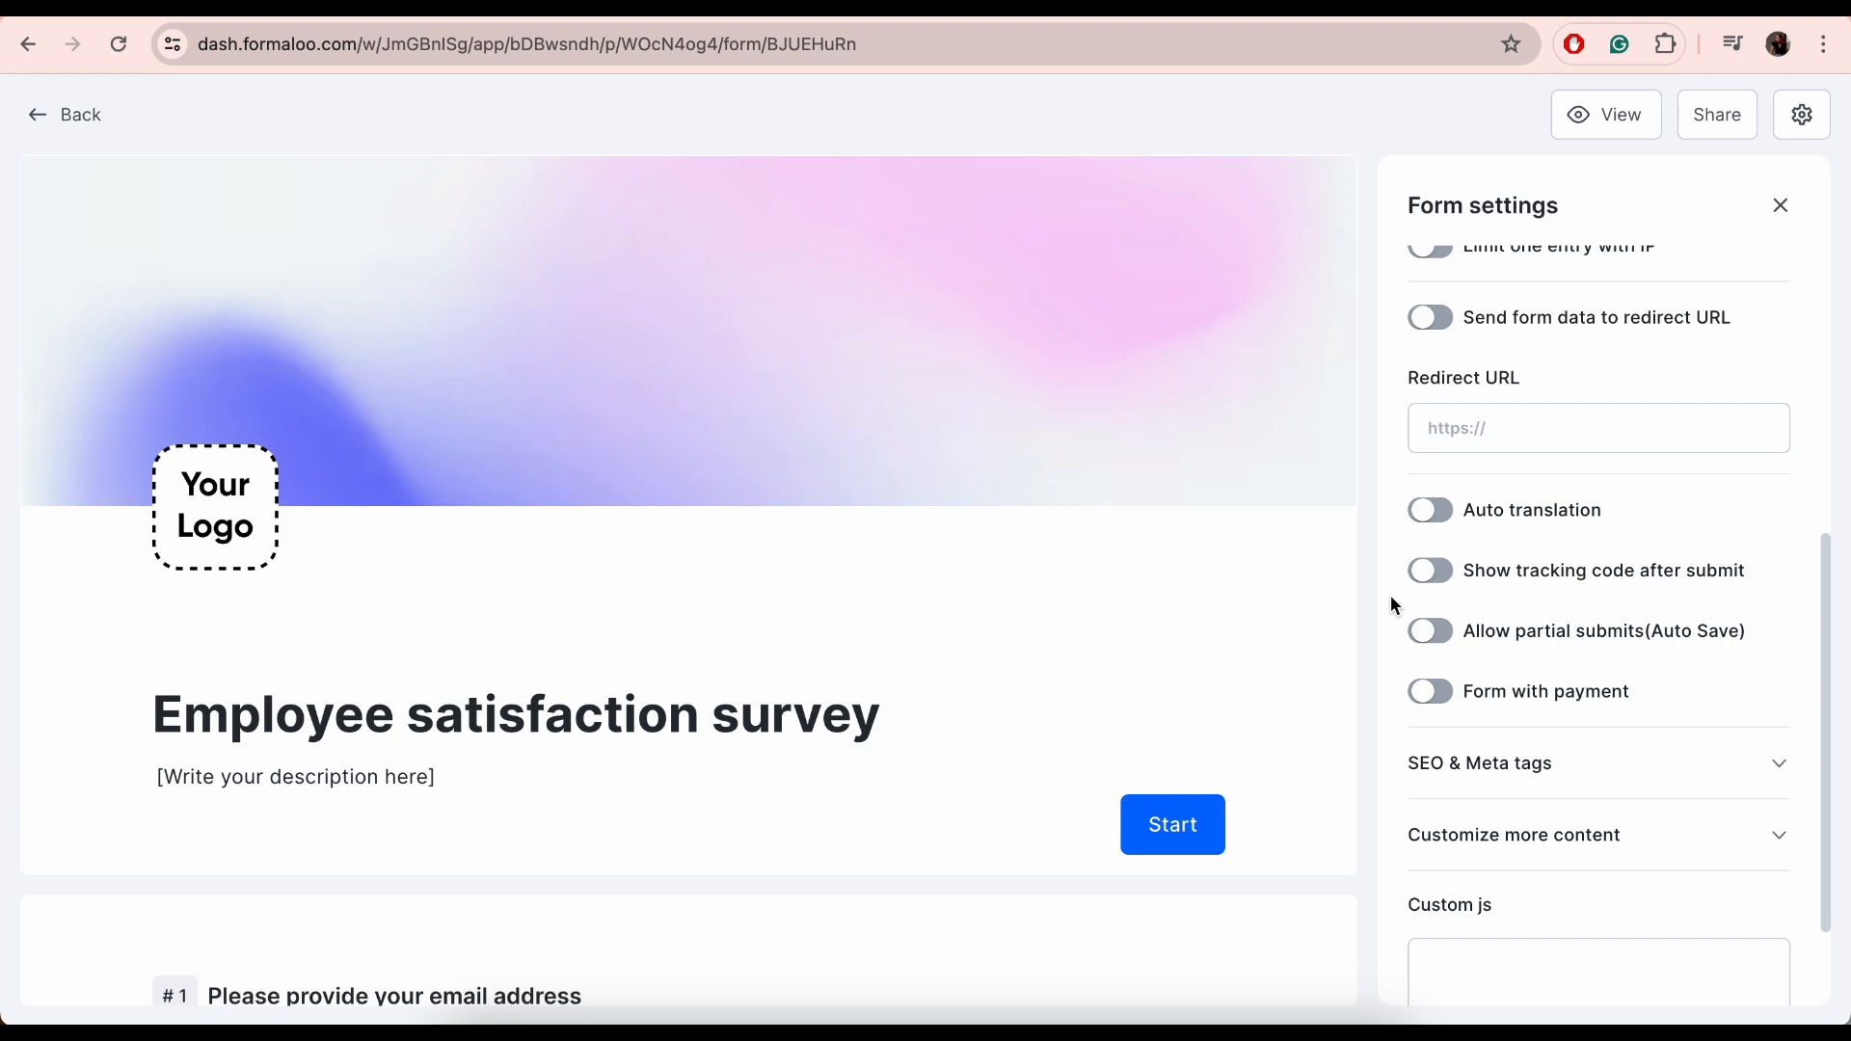
scroll(1391, 604, down, 1)
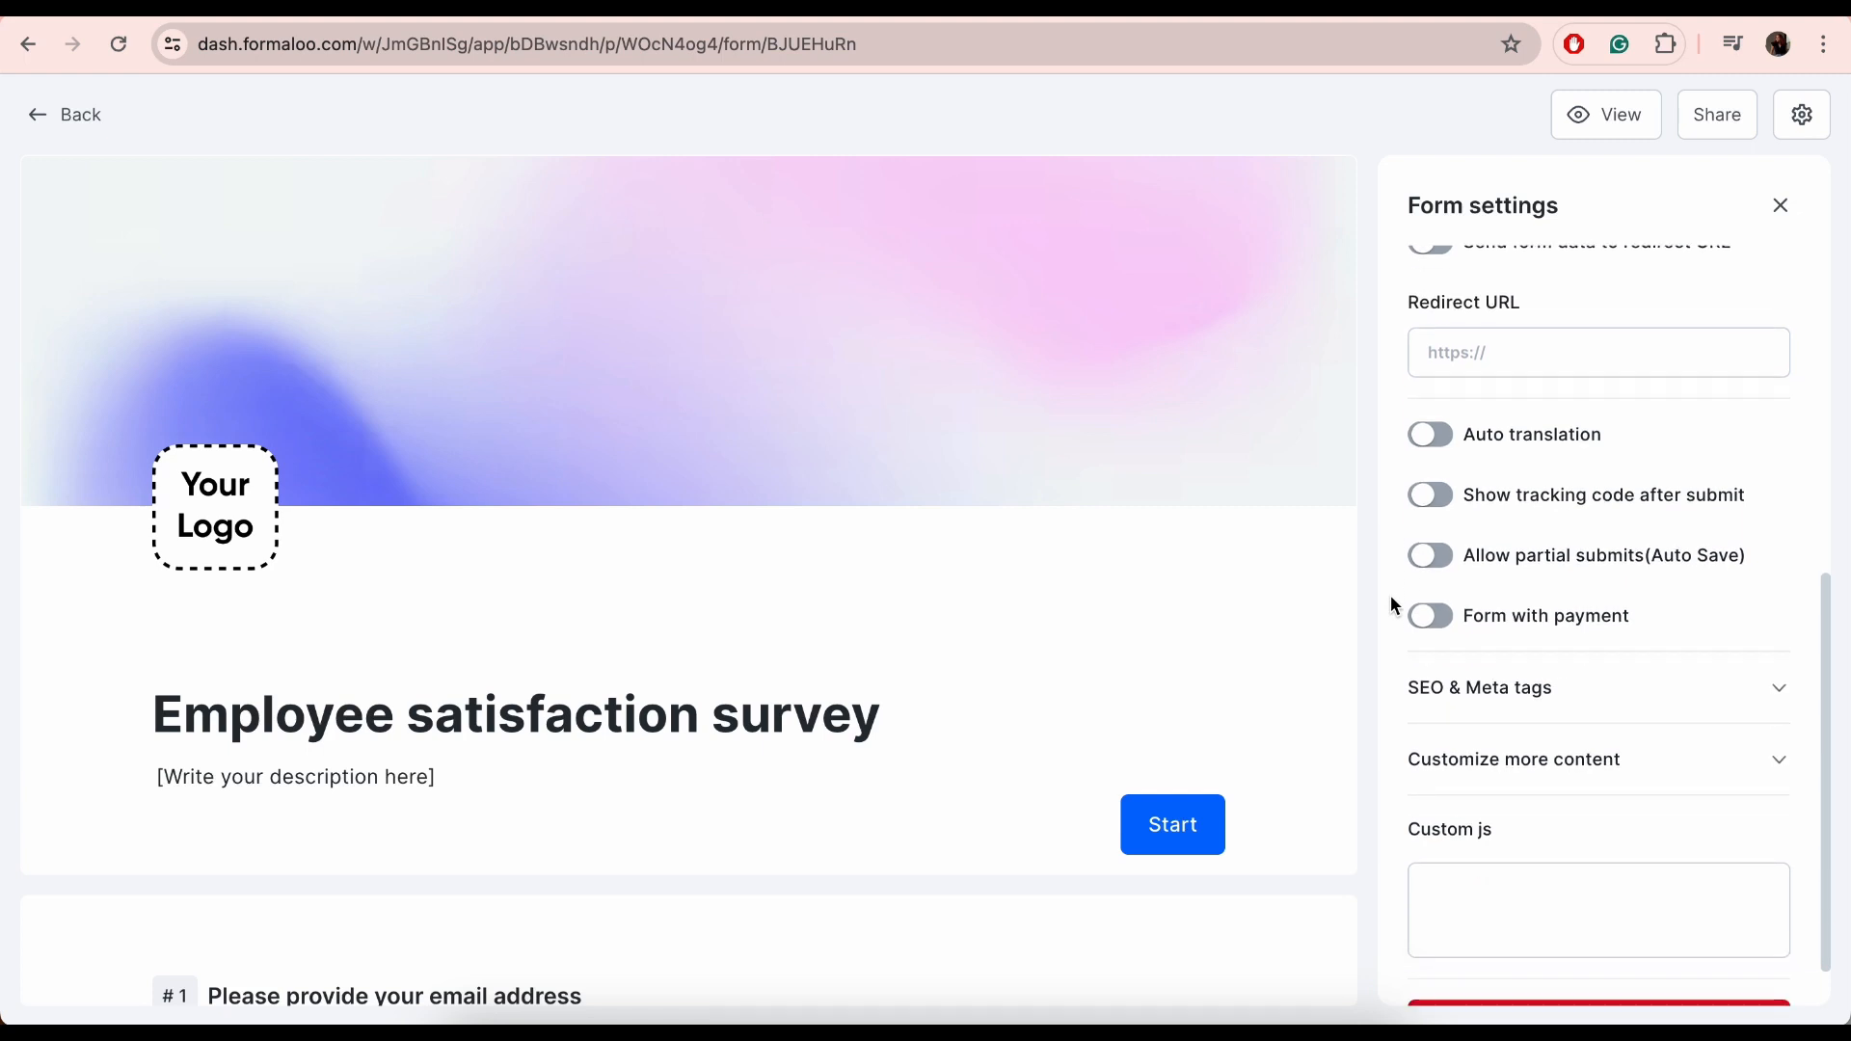
Turn on Form with payment and view the currency, fixed amount and payment method fields without filling them in
click(1450, 622)
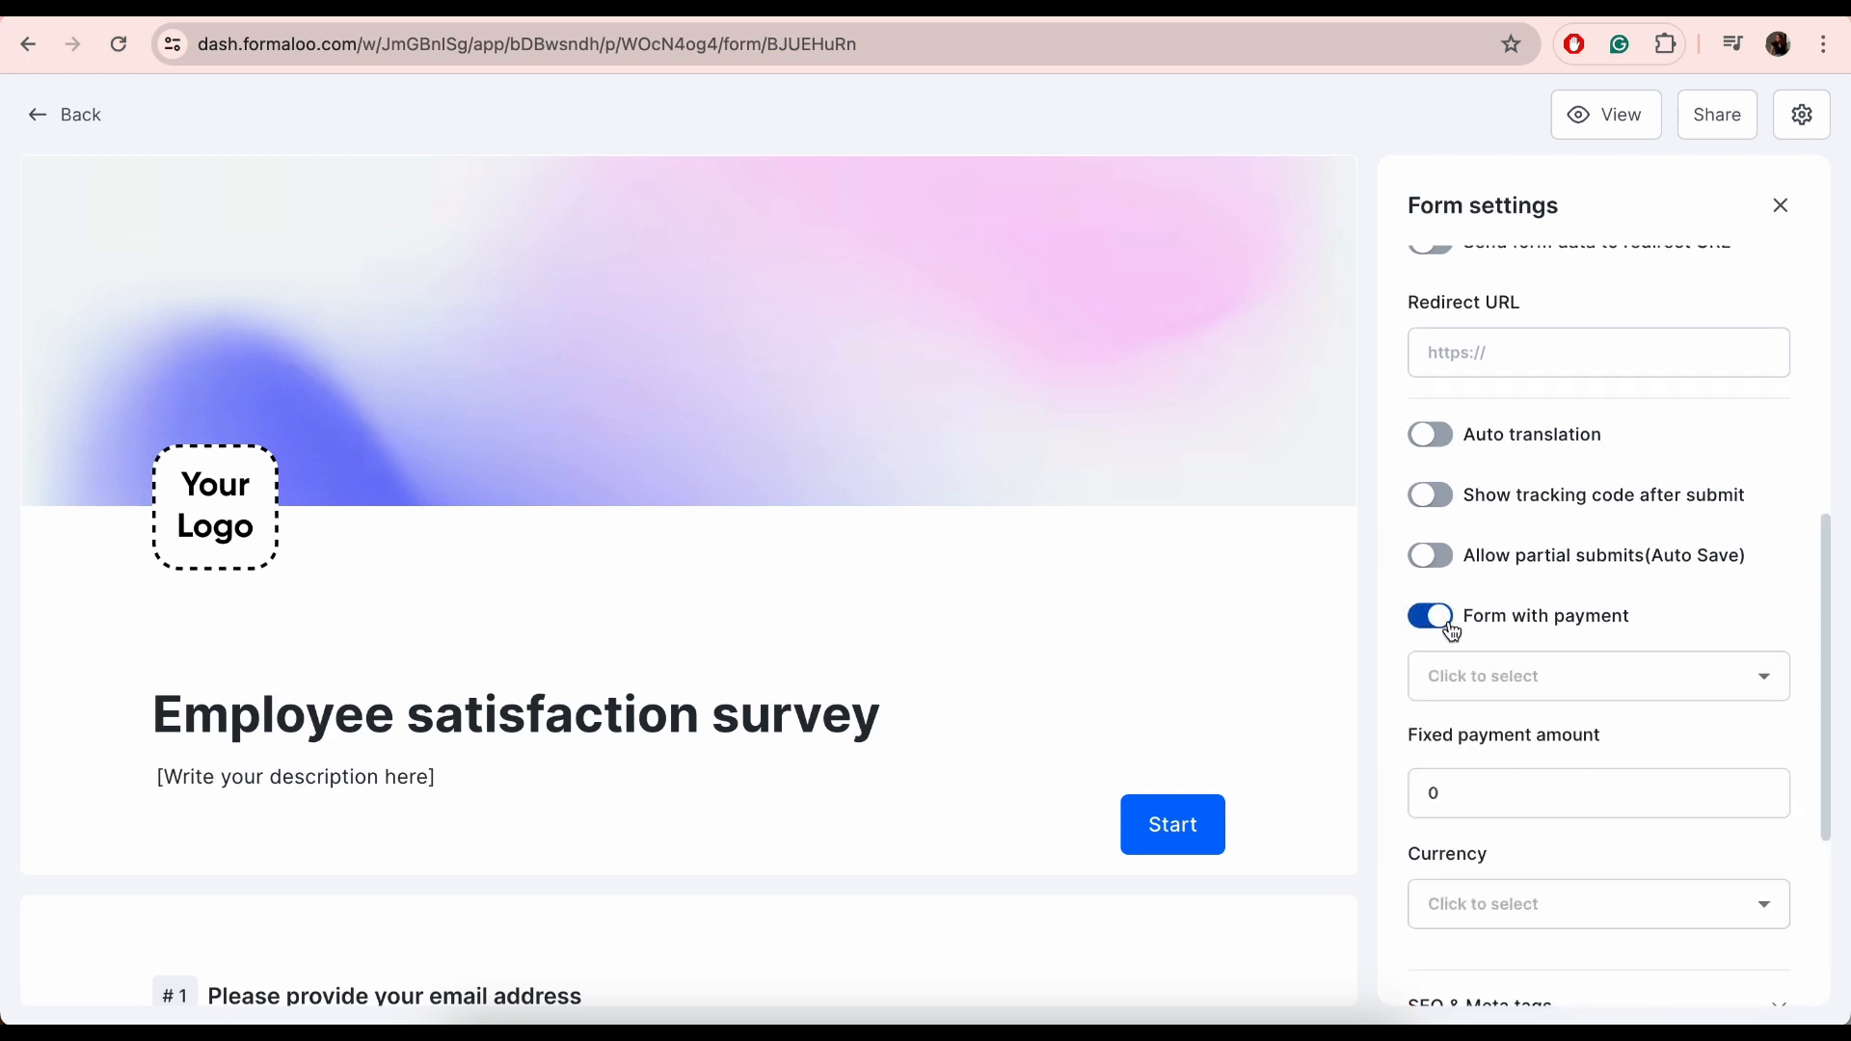
scroll(1449, 627, down, 2)
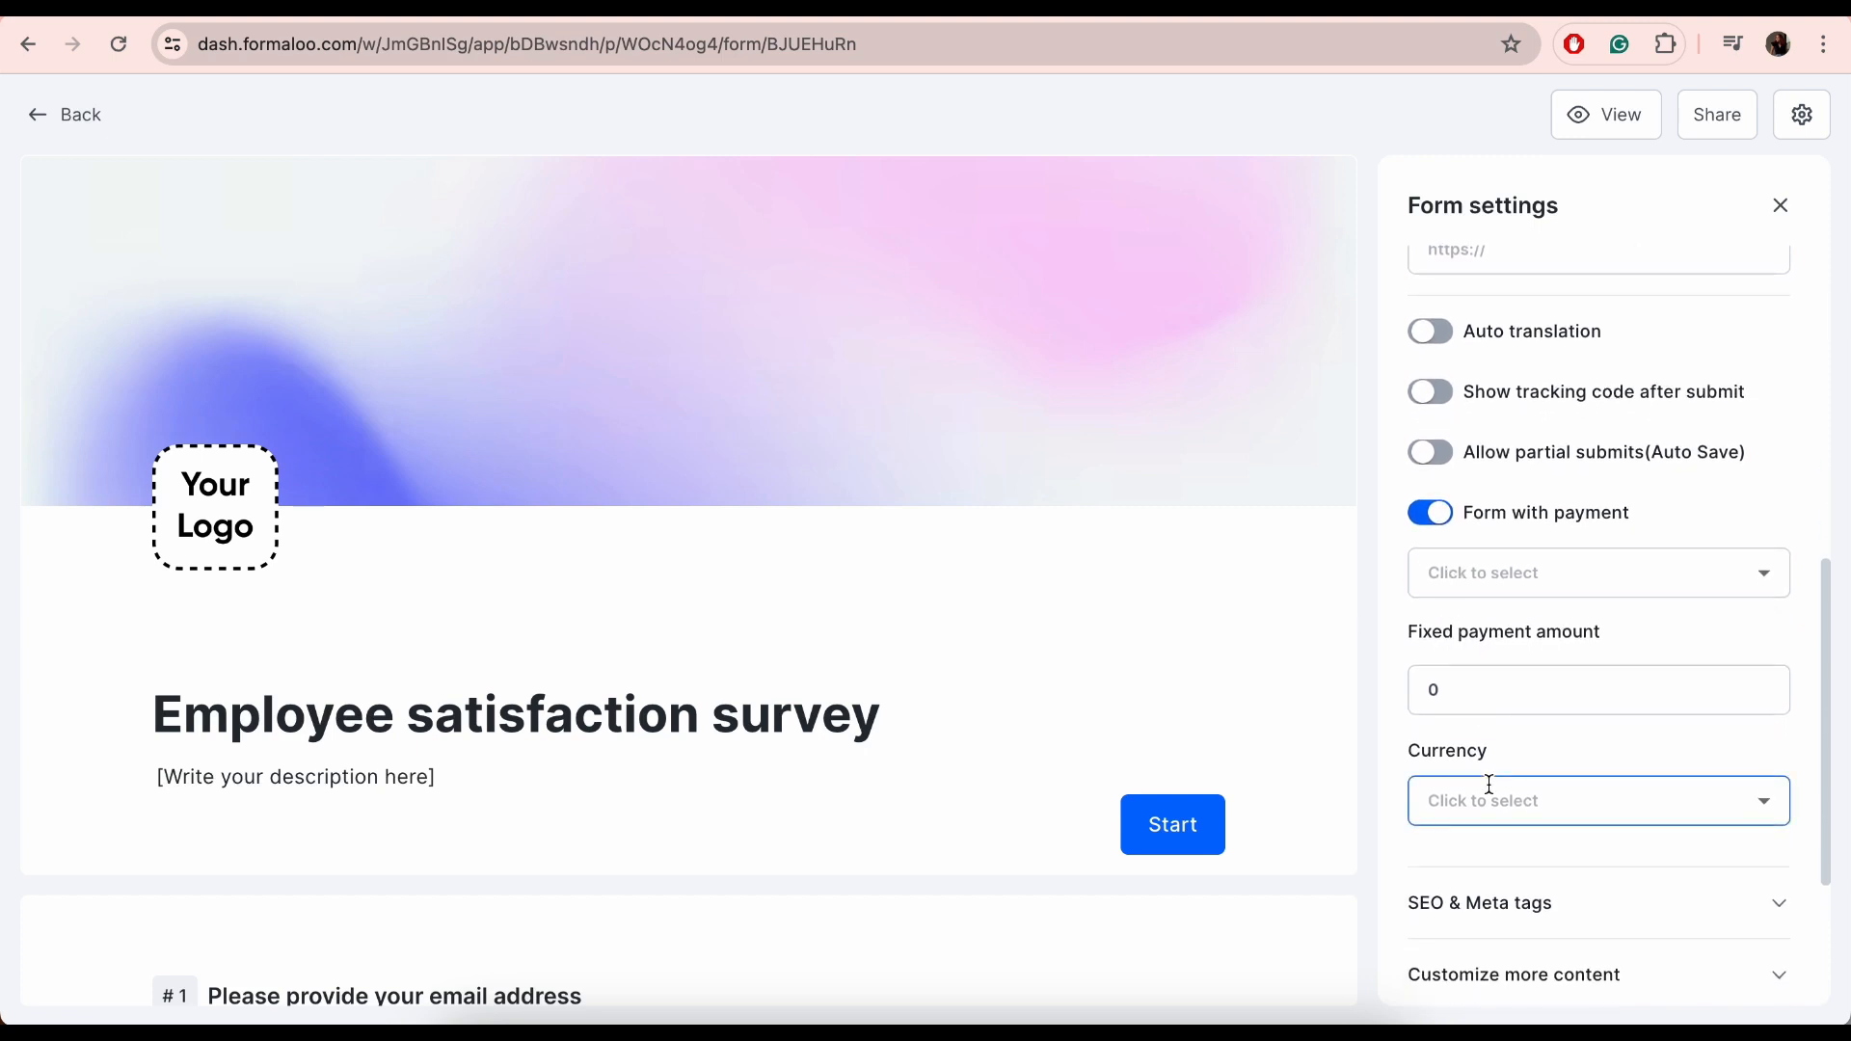
click(1490, 798)
scroll(1547, 535, down, 4)
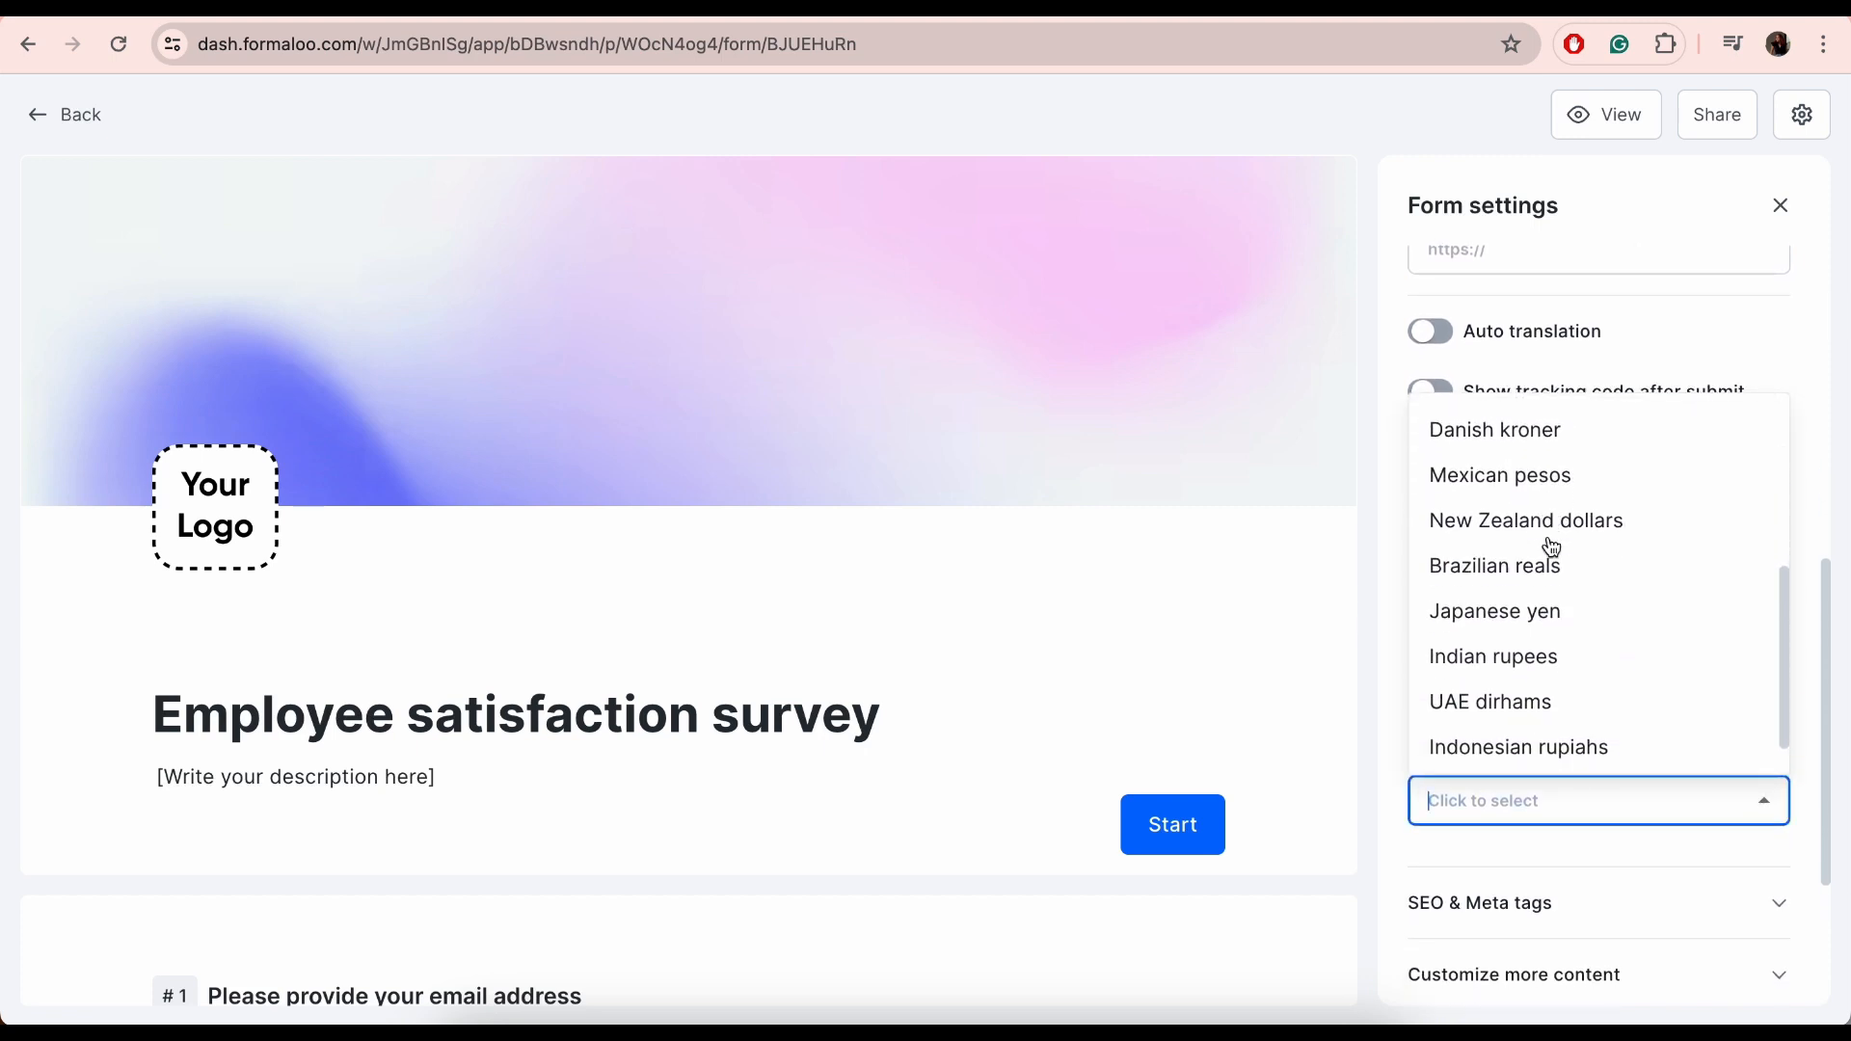
click(1531, 792)
click(1547, 690)
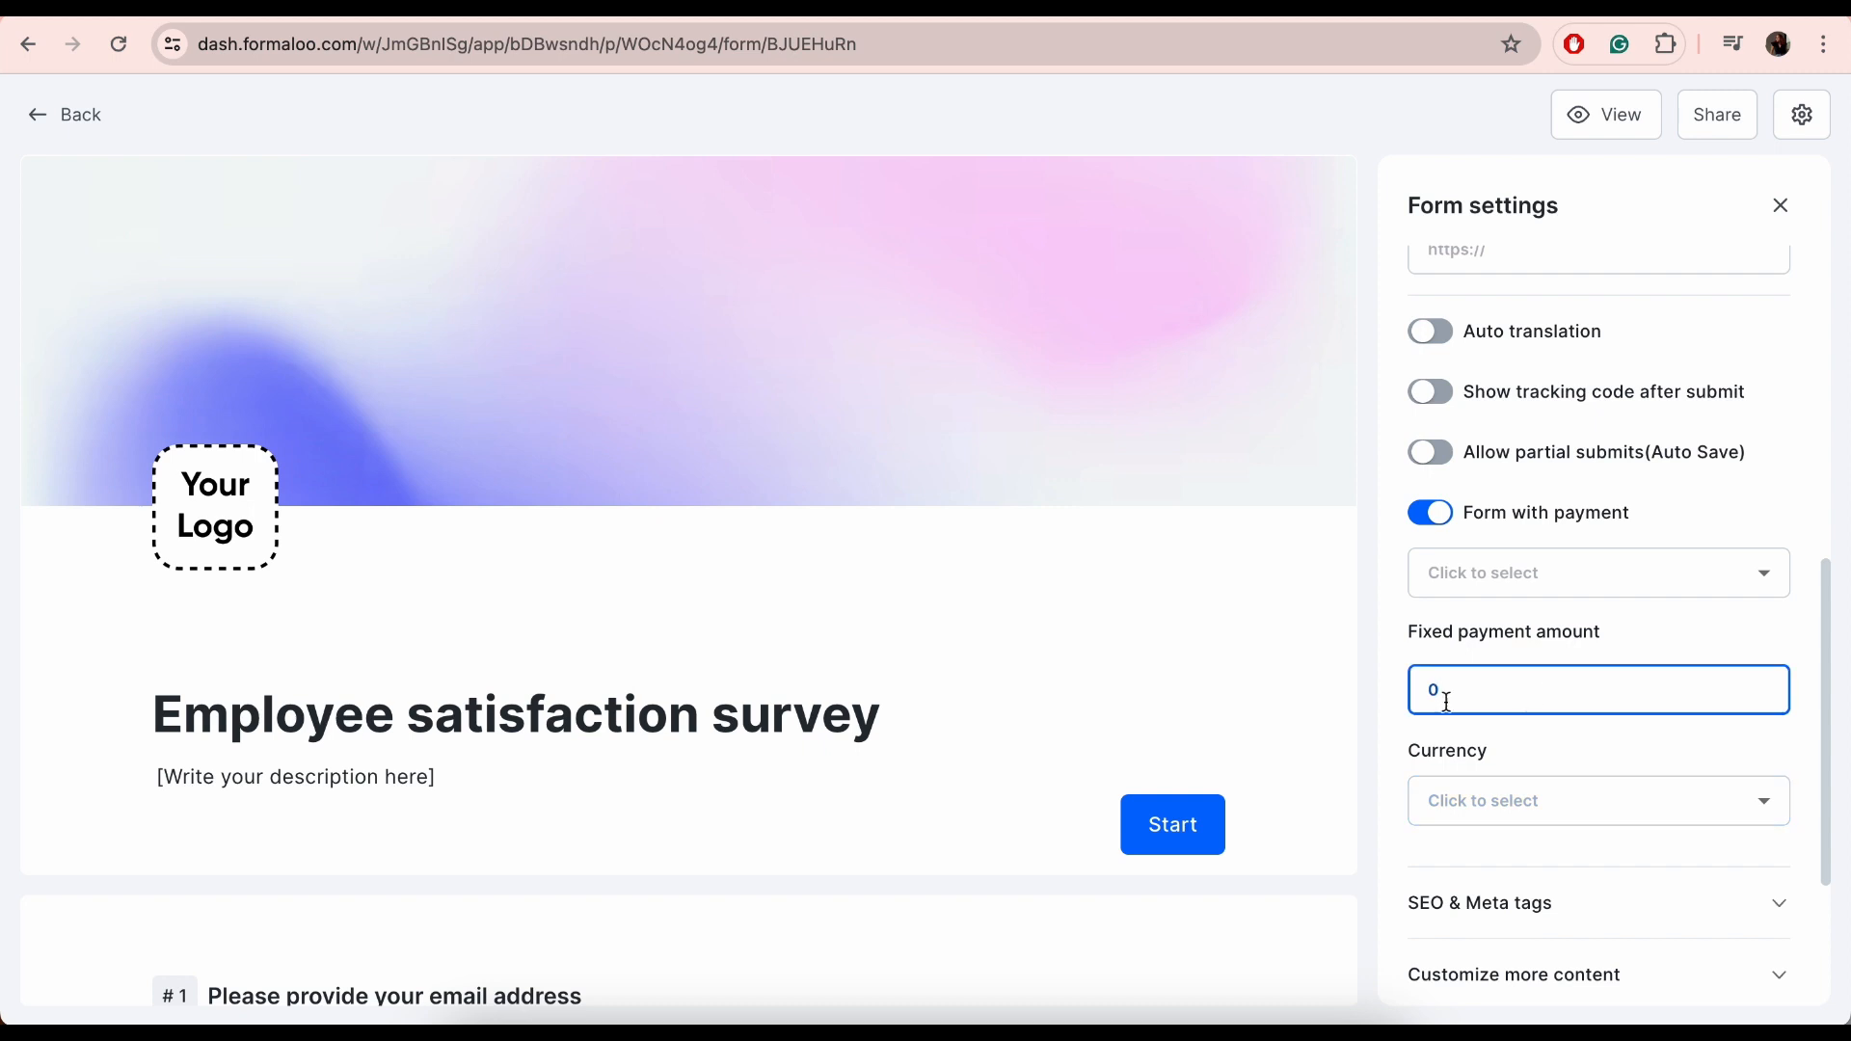
click(1558, 576)
click(1557, 576)
scroll(1437, 678, down, 3)
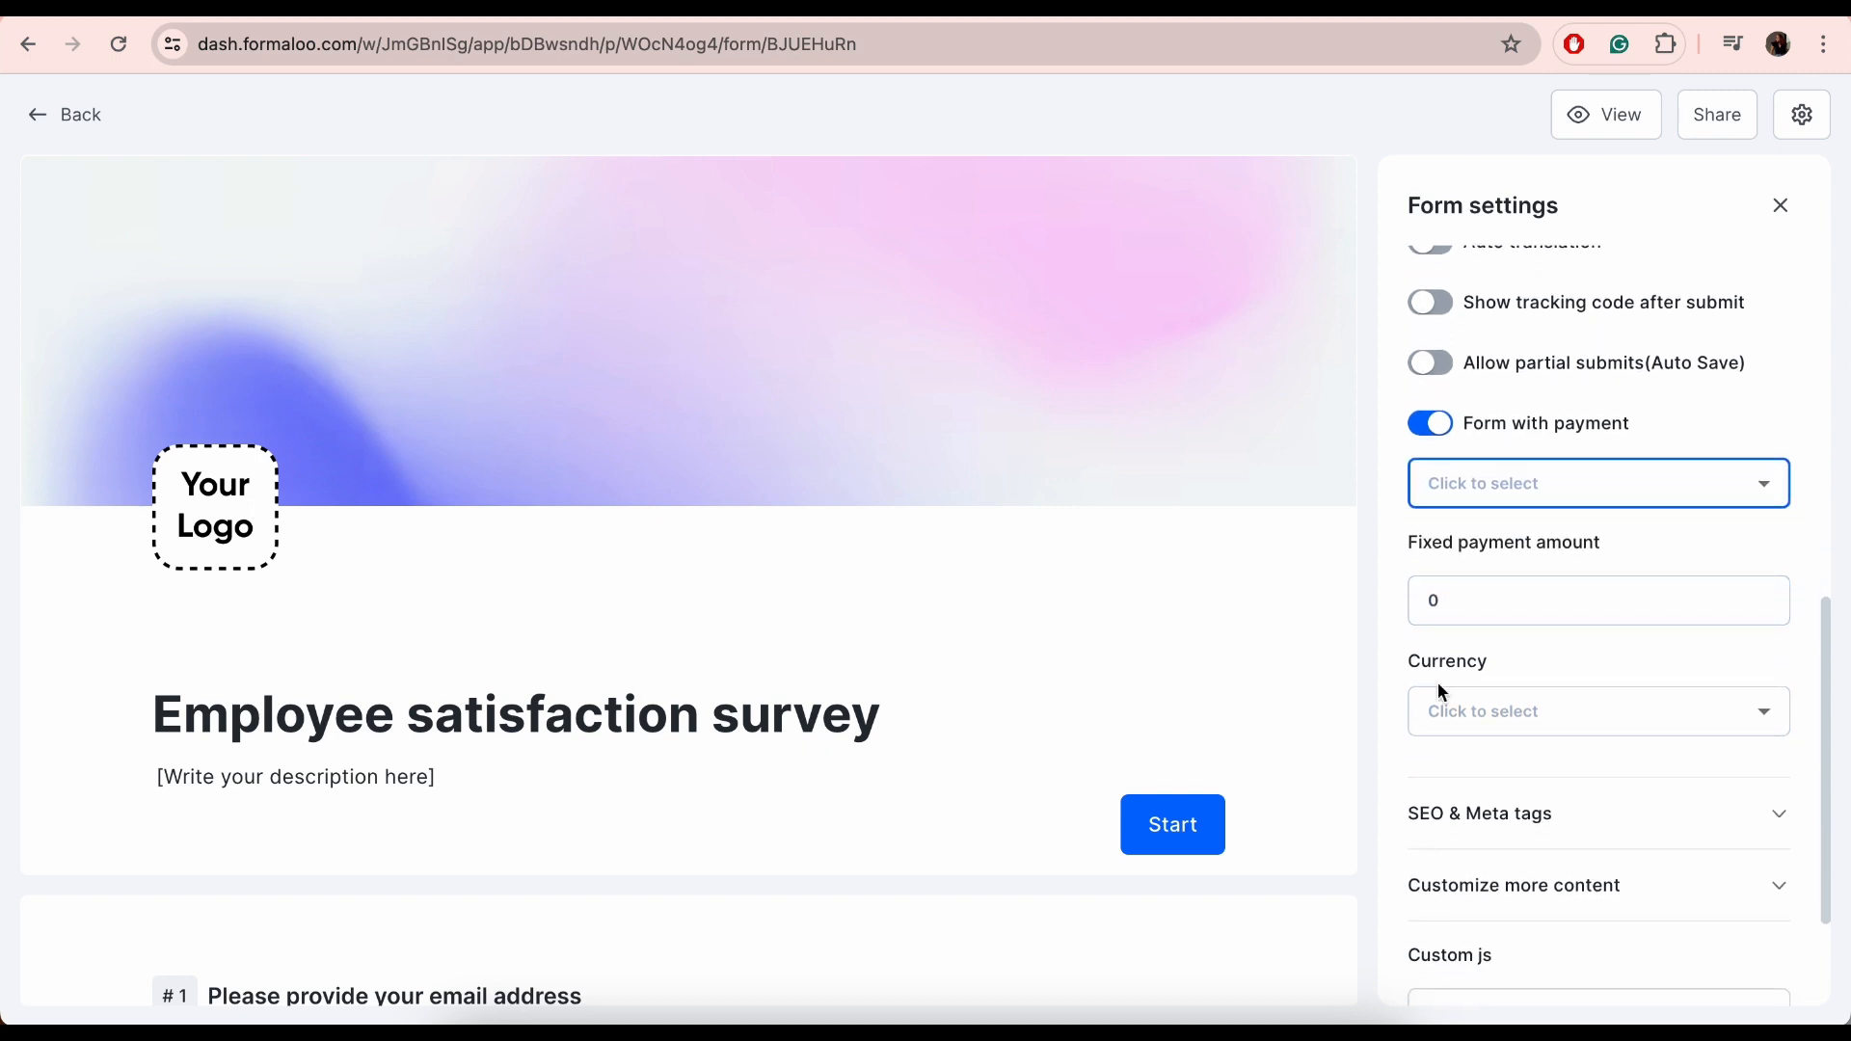
Examine the SEO & Meta tags settings for favicon, meta image and meta description, and turn Allow indexing off and back on
scroll(1608, 648, down, 1)
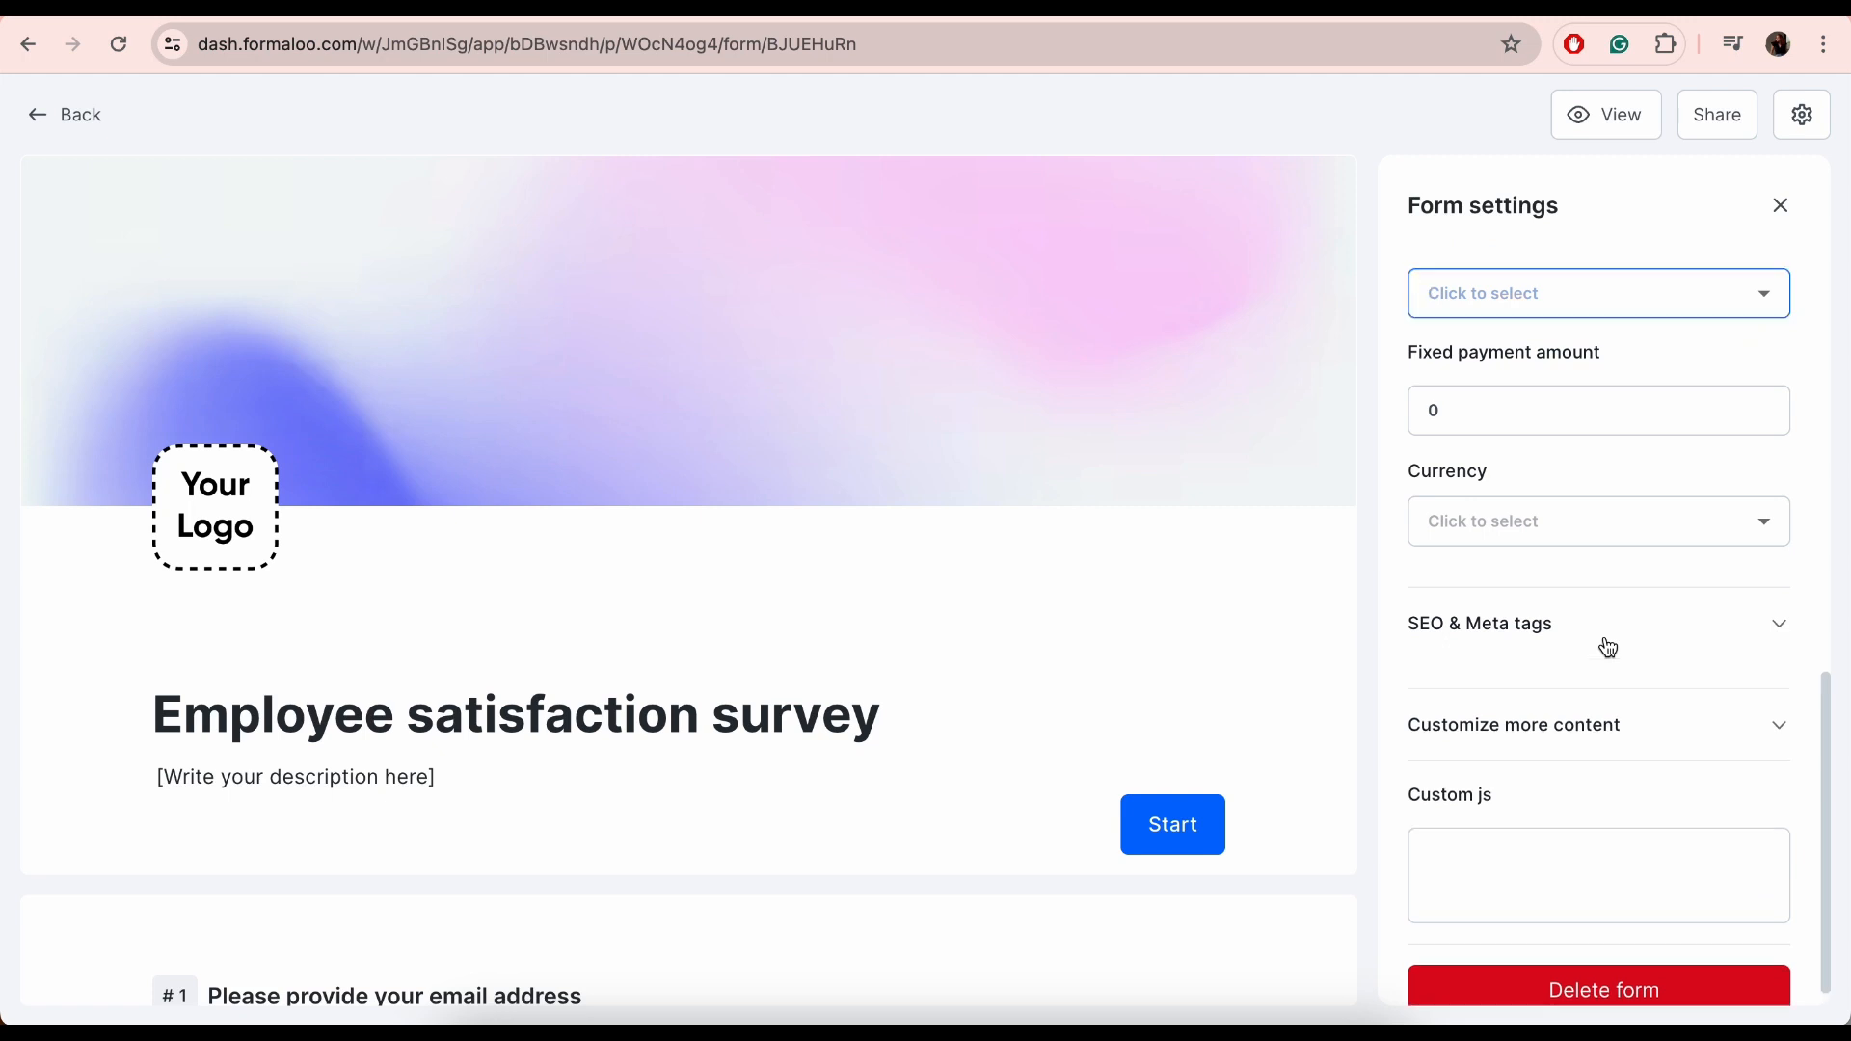
click(1608, 648)
scroll(1608, 648, down, 3)
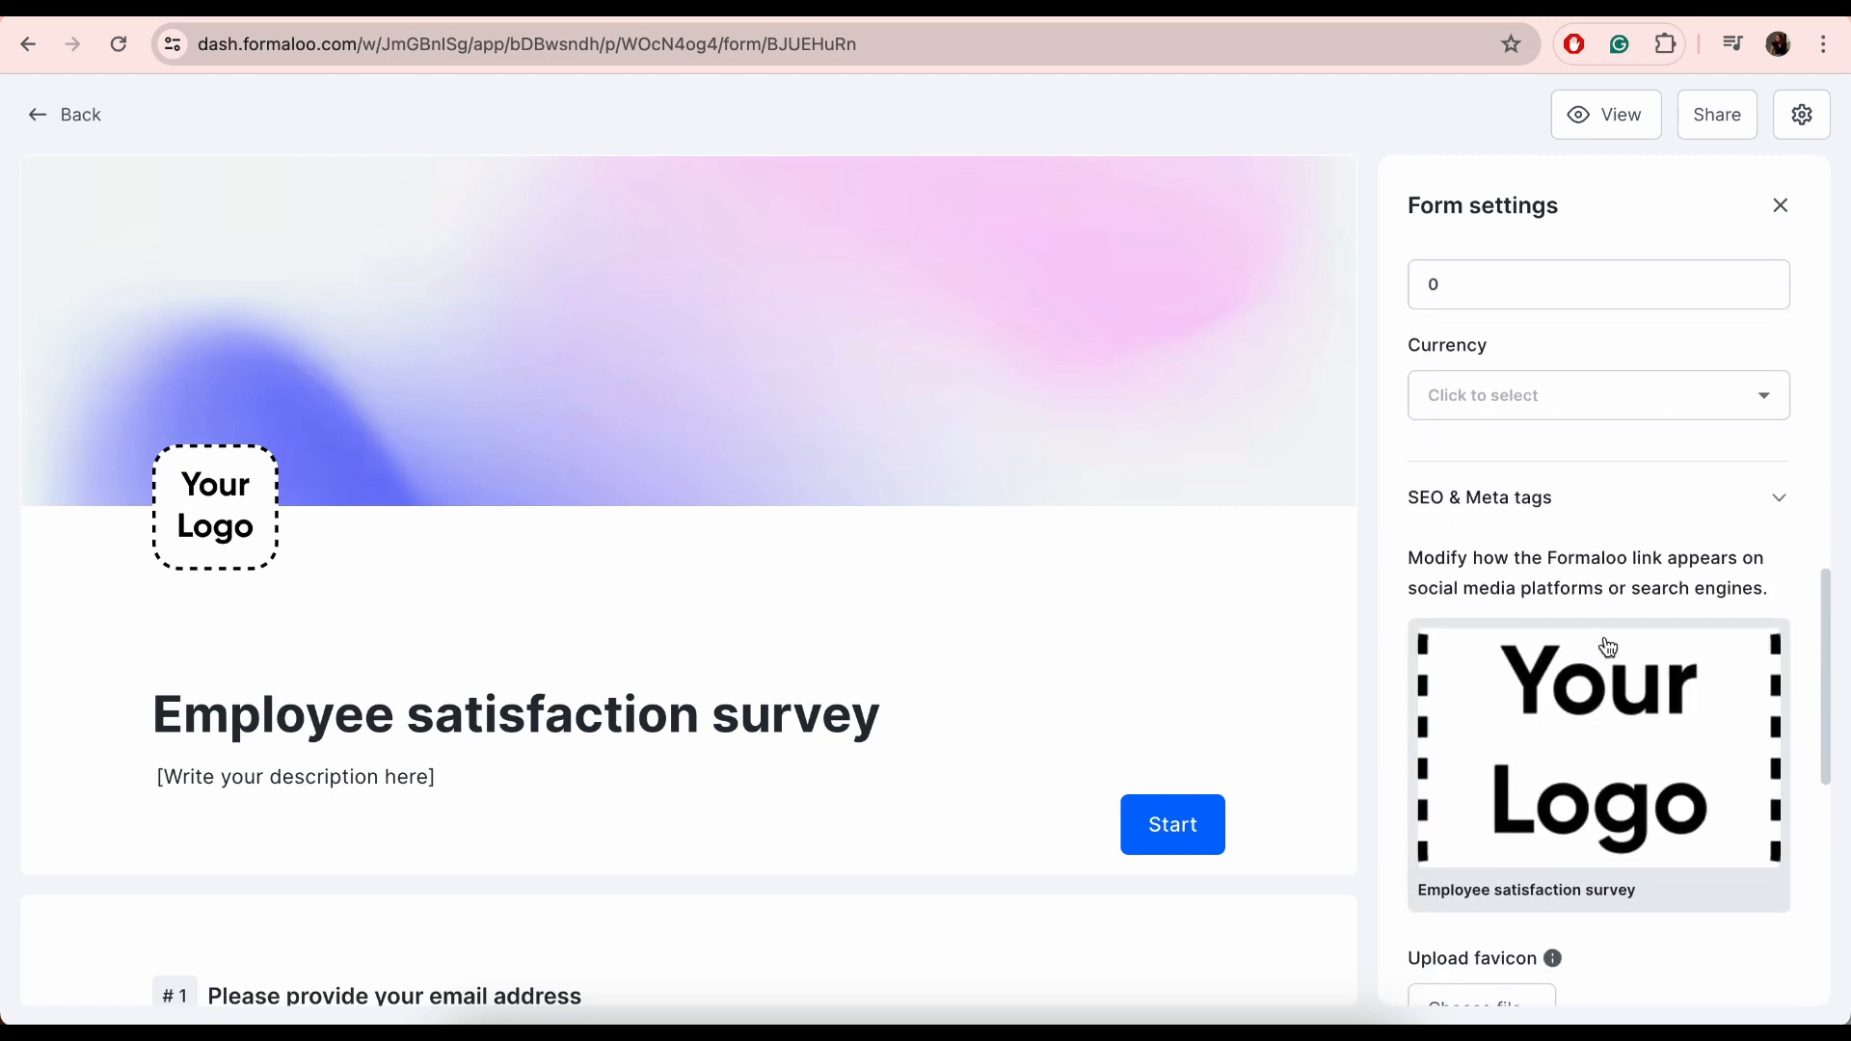
scroll(1608, 648, down, 1)
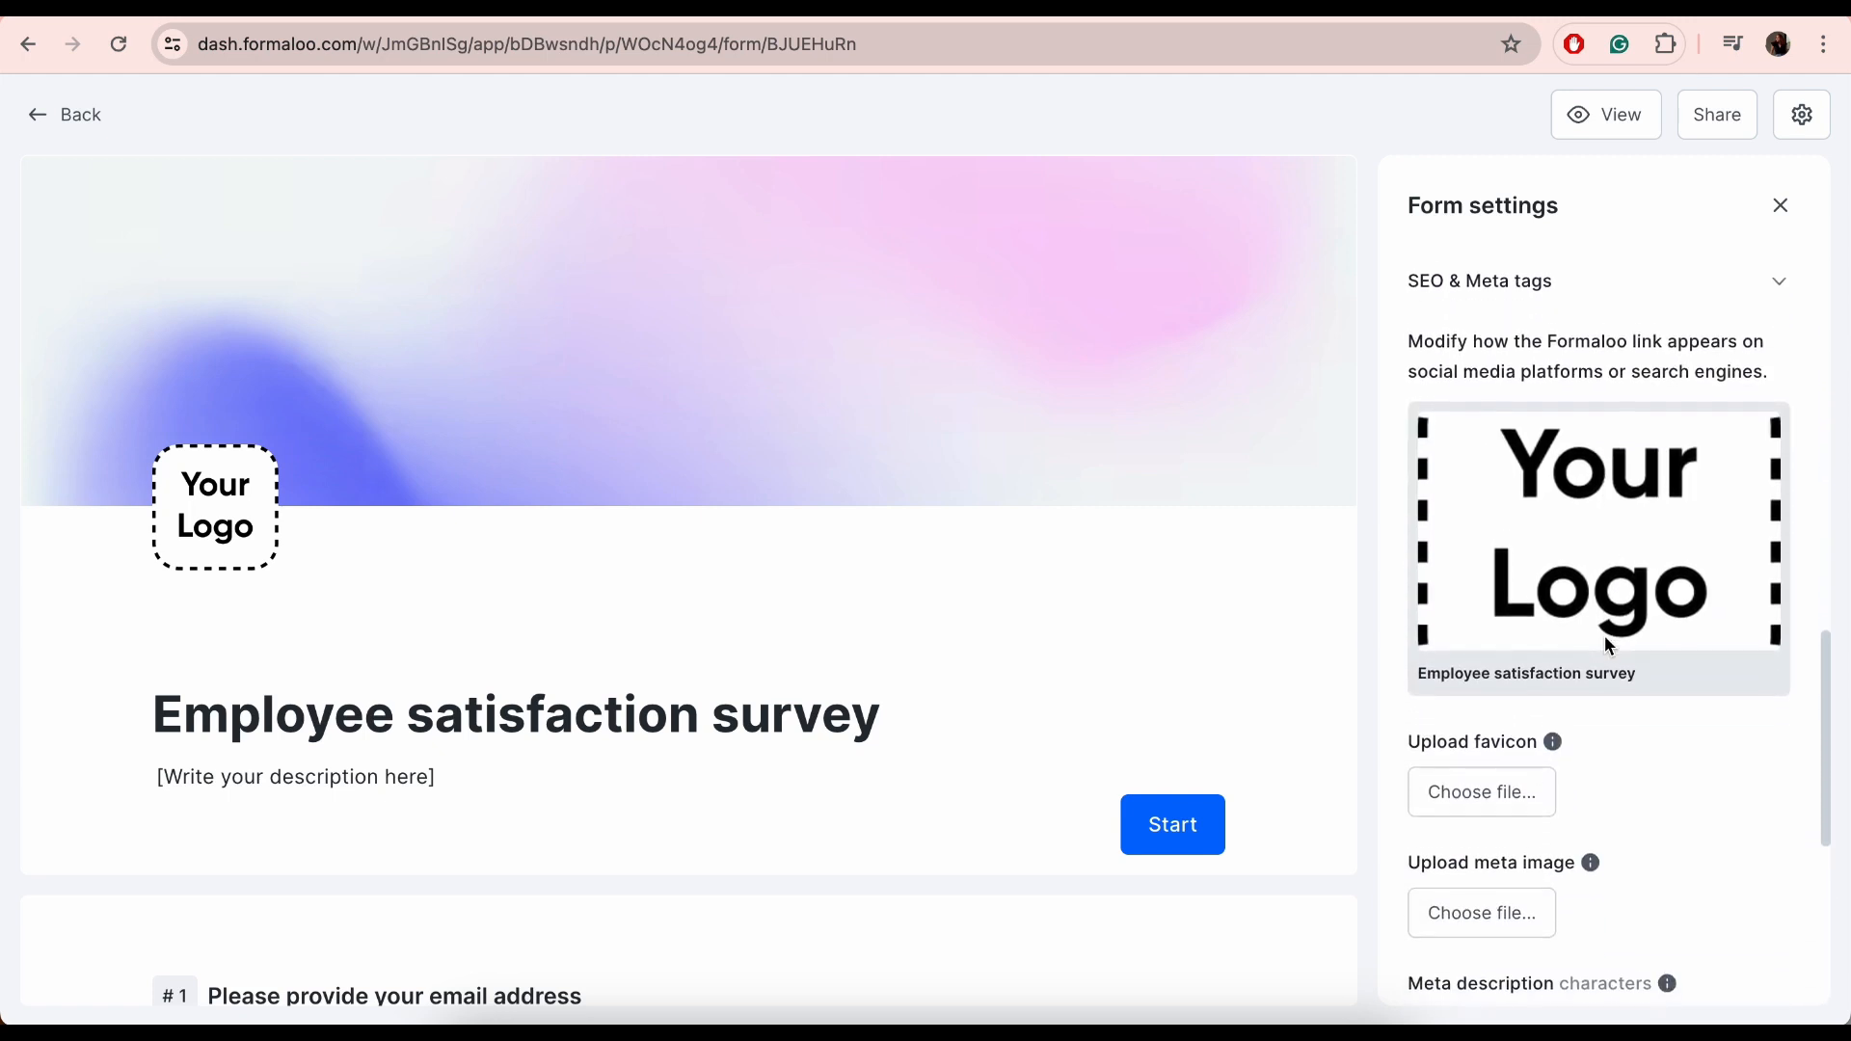
scroll(1606, 644, down, 1)
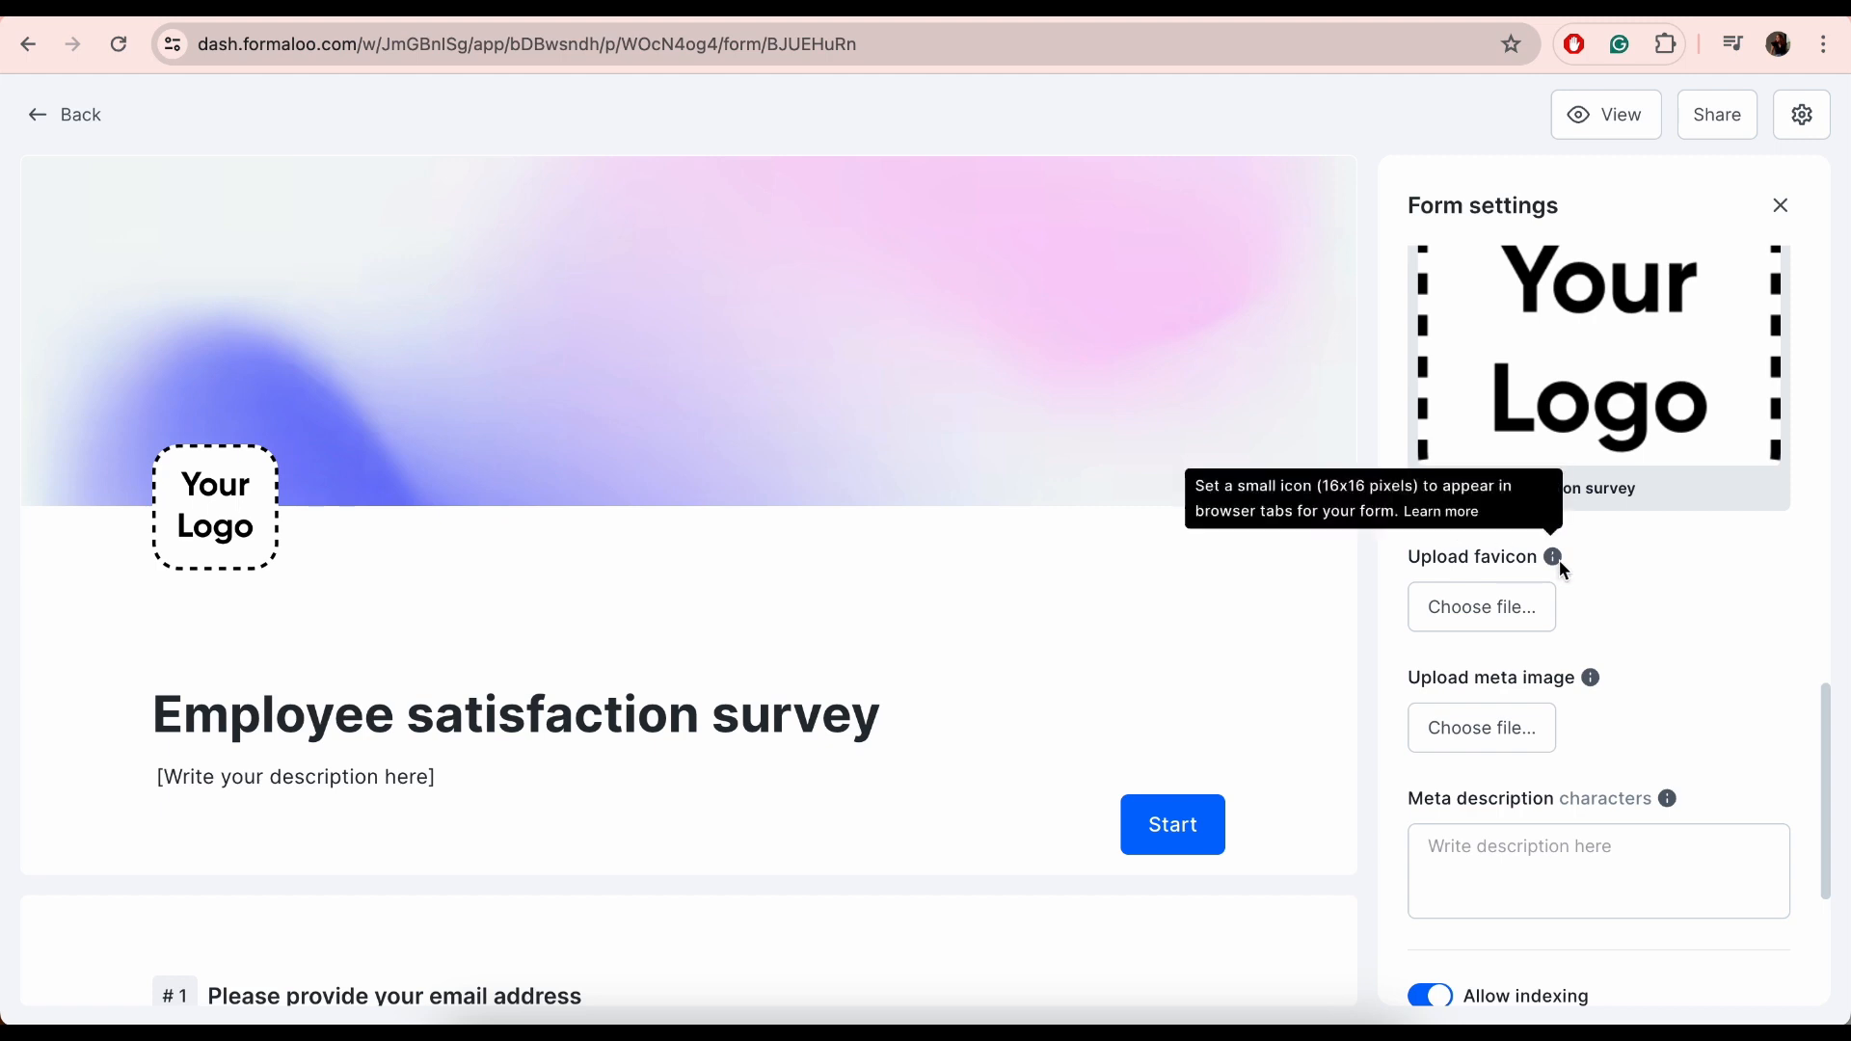
mouse_move(1670, 808)
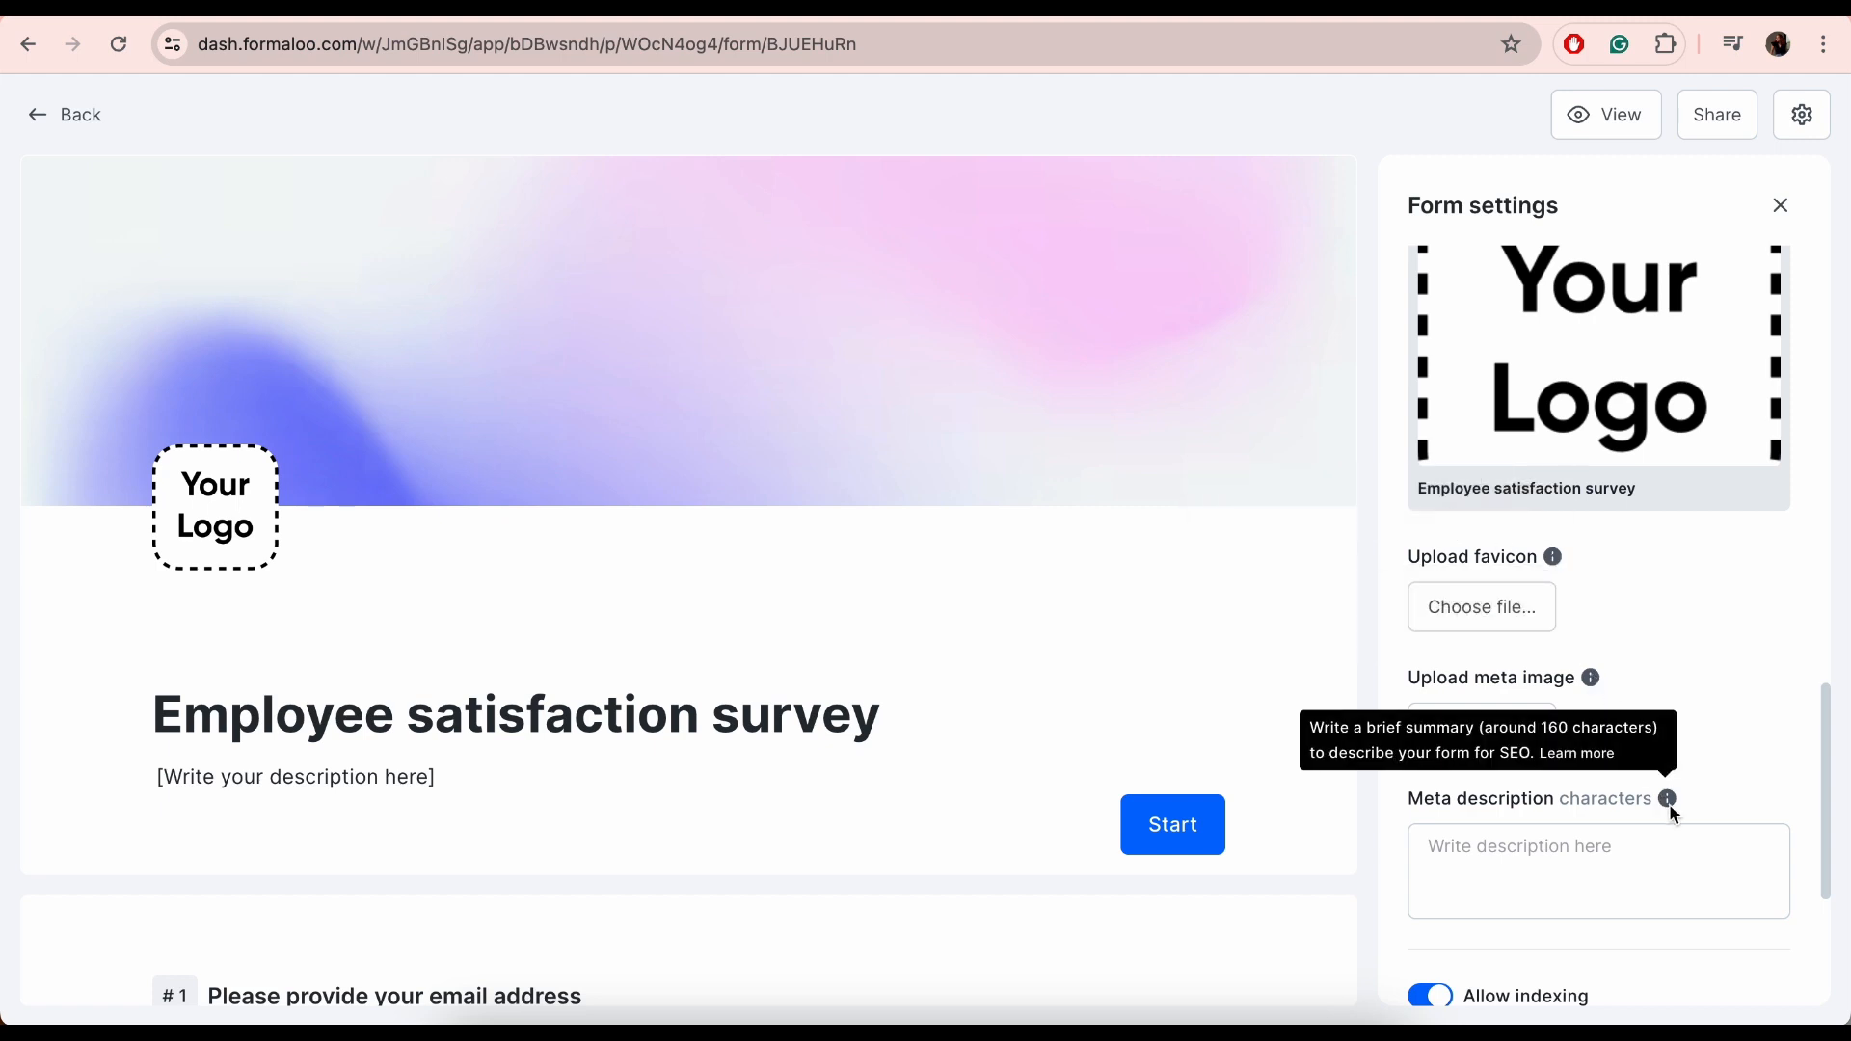
scroll(1538, 901, down, 3)
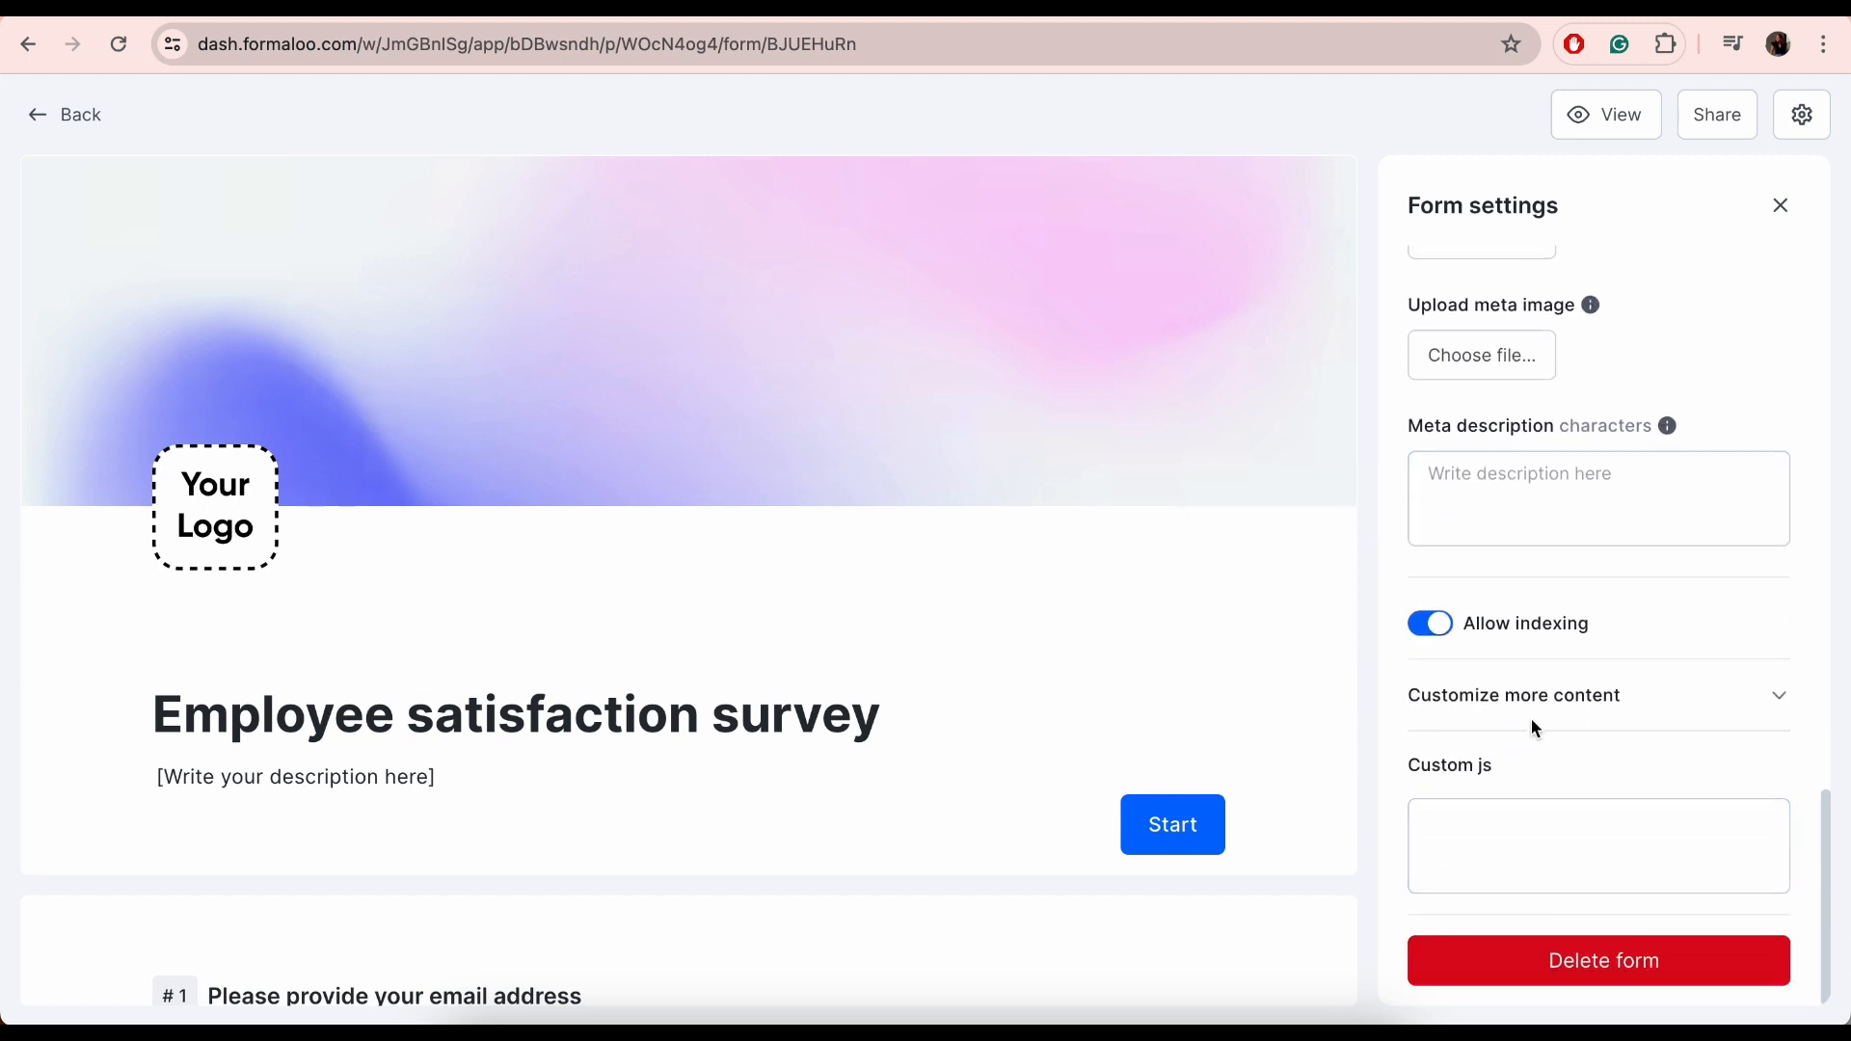
click(1448, 641)
click(1444, 636)
Expand the Customize more content section and look through the form's customizable error messages
click(1779, 698)
scroll(1594, 814, down, 10)
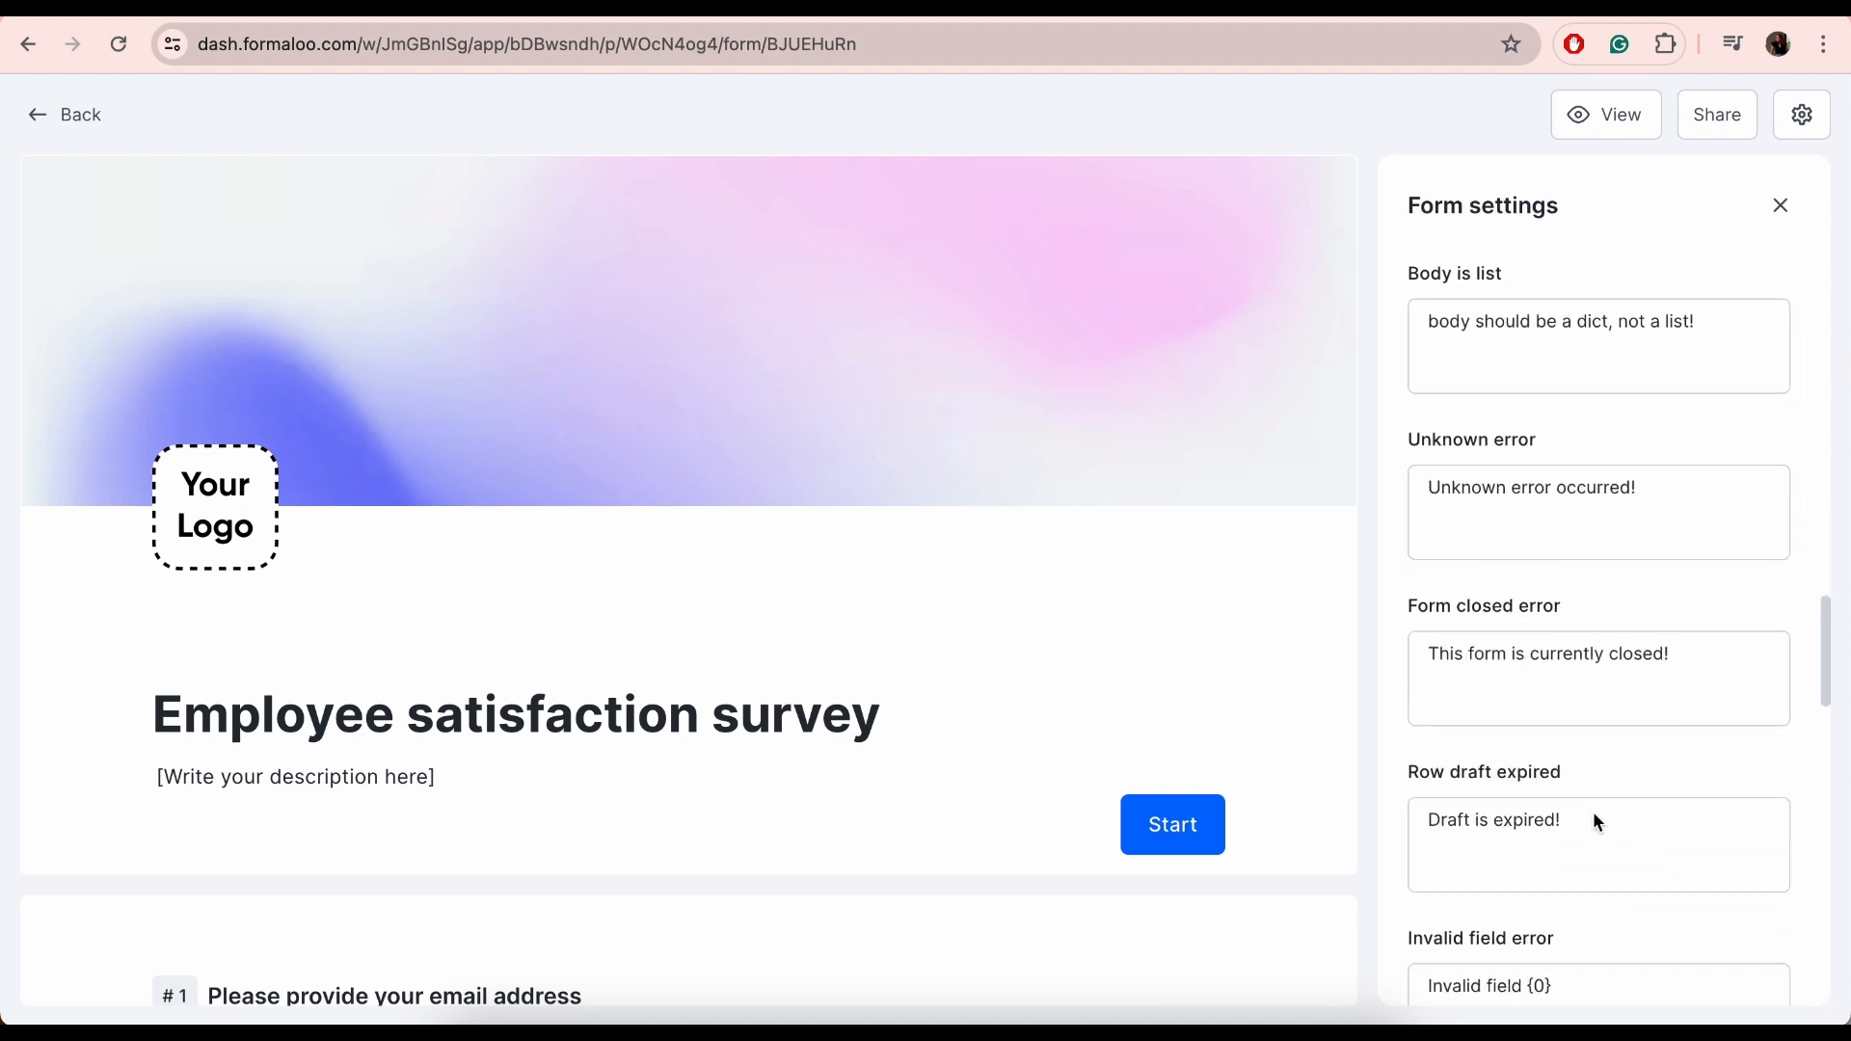
scroll(1595, 814, up, 9)
click(1660, 777)
drag(1660, 777, 1517, 709)
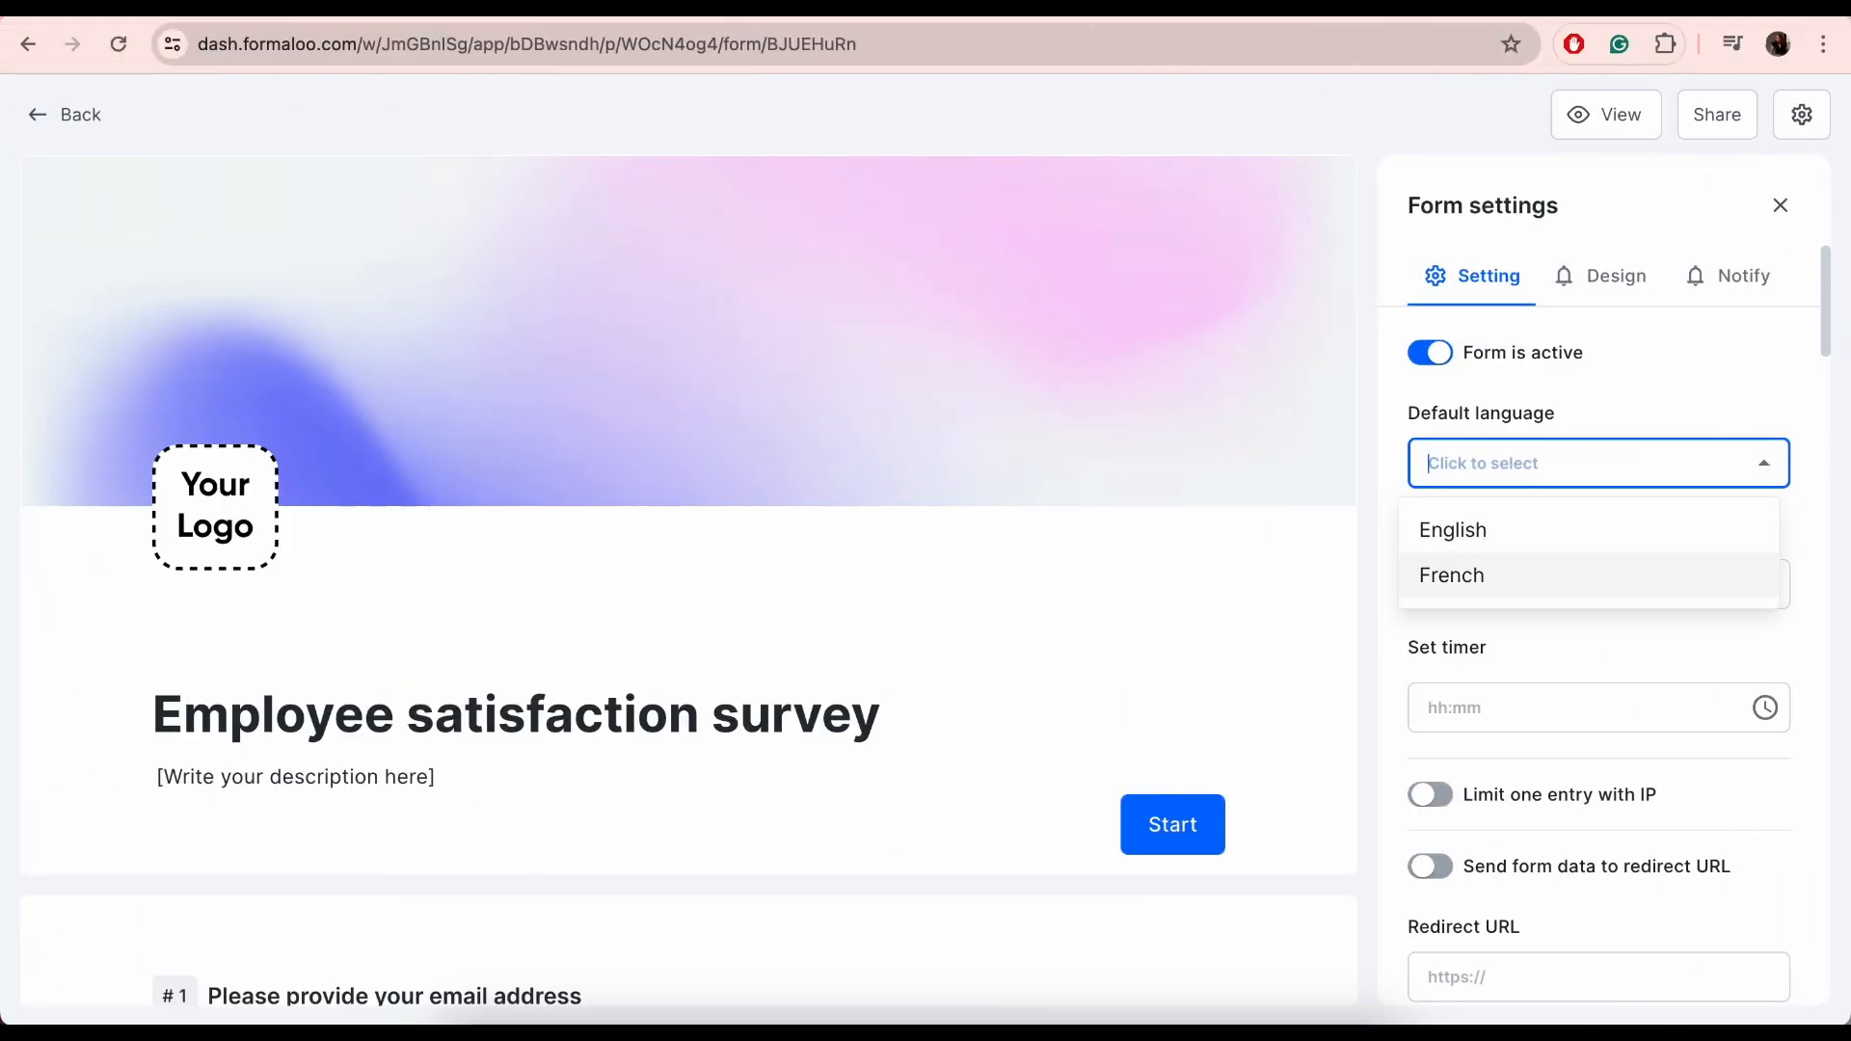
Set the form's default language to French and switch it to English
click(1476, 571)
click(1521, 468)
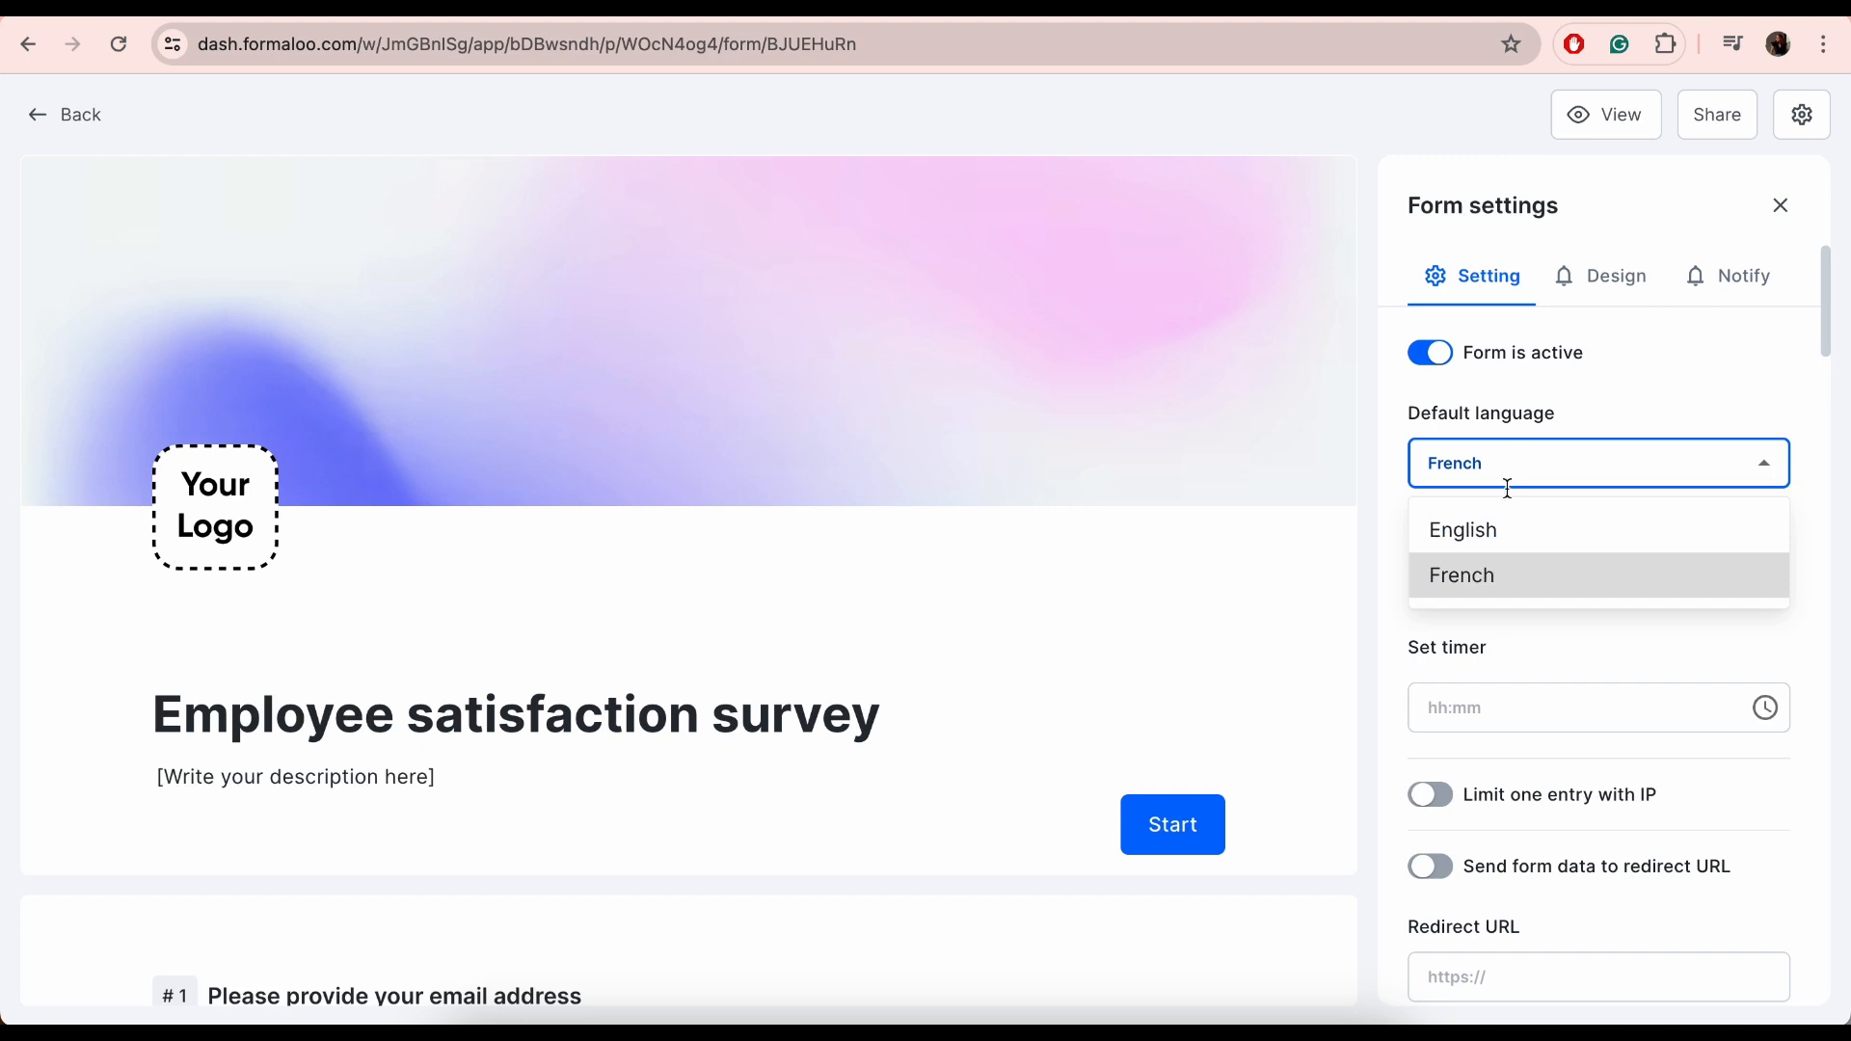
click(1489, 530)
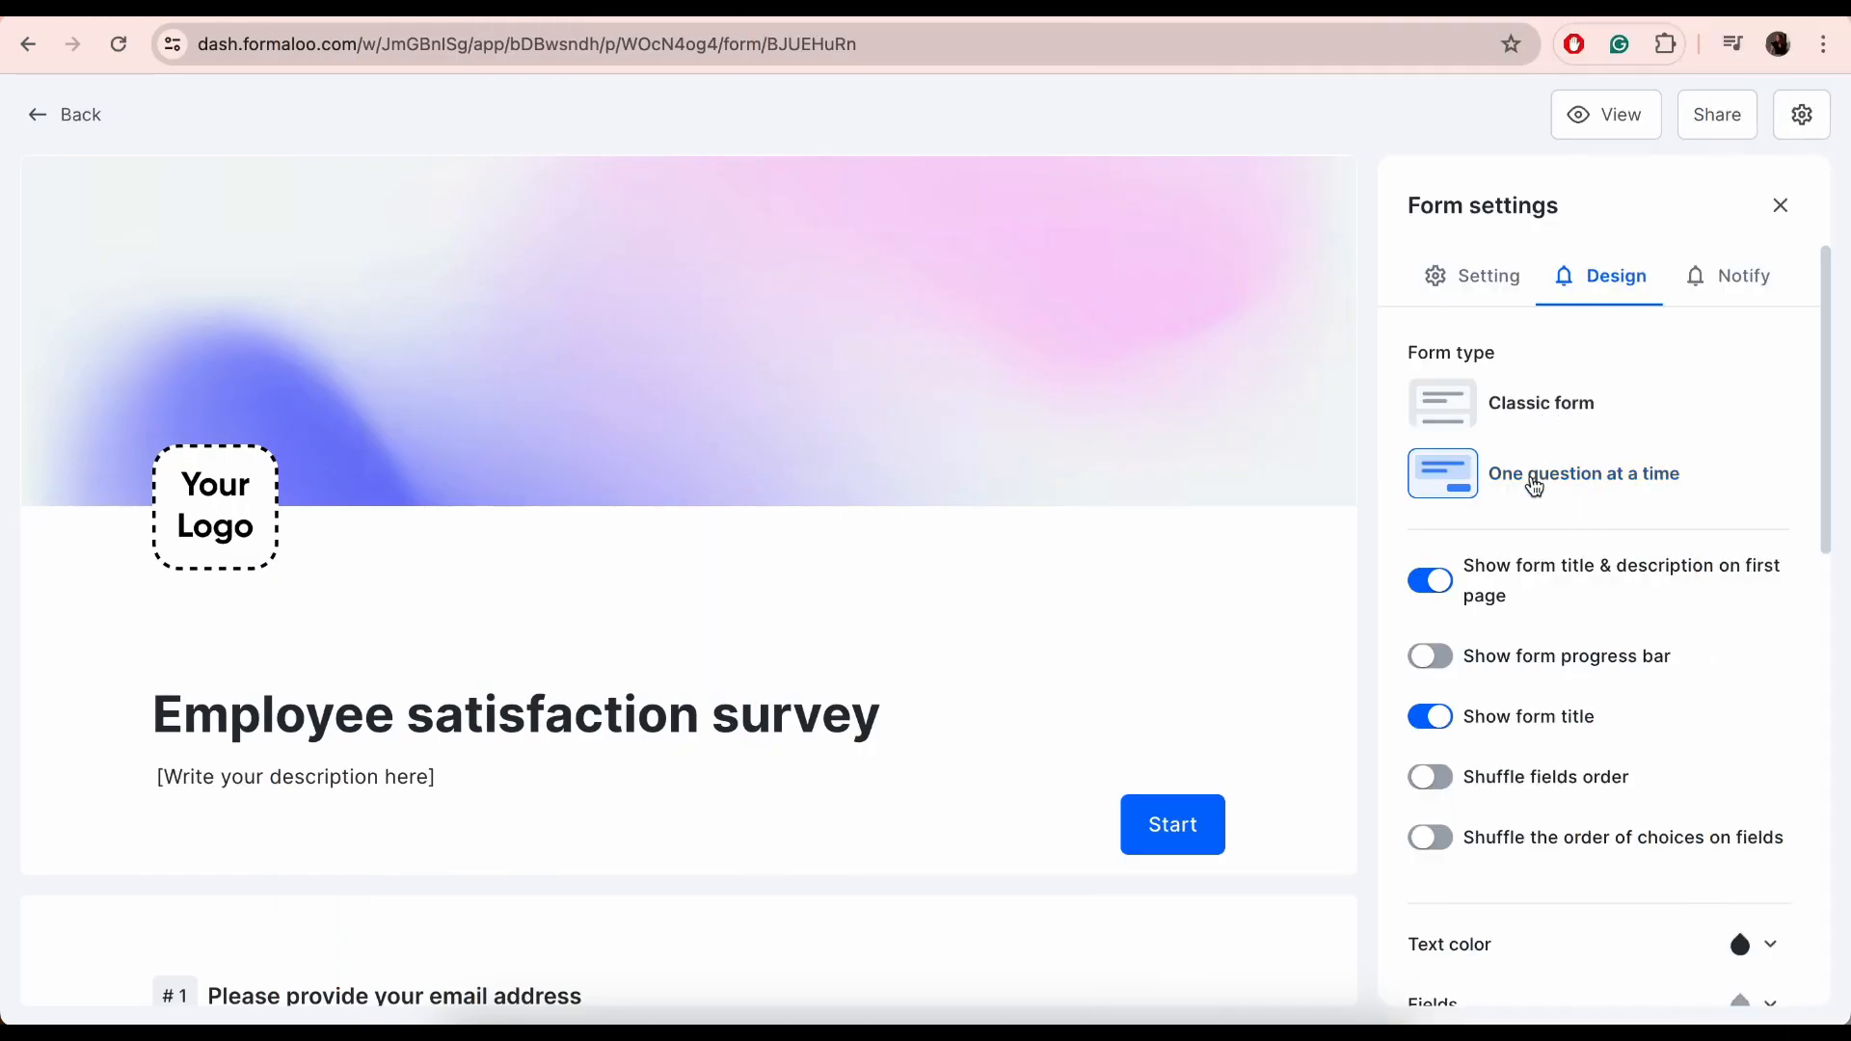
Turn on Shuffle fields order in the design settings and view the text color picker without choosing a color
scroll(1542, 492, down, 1)
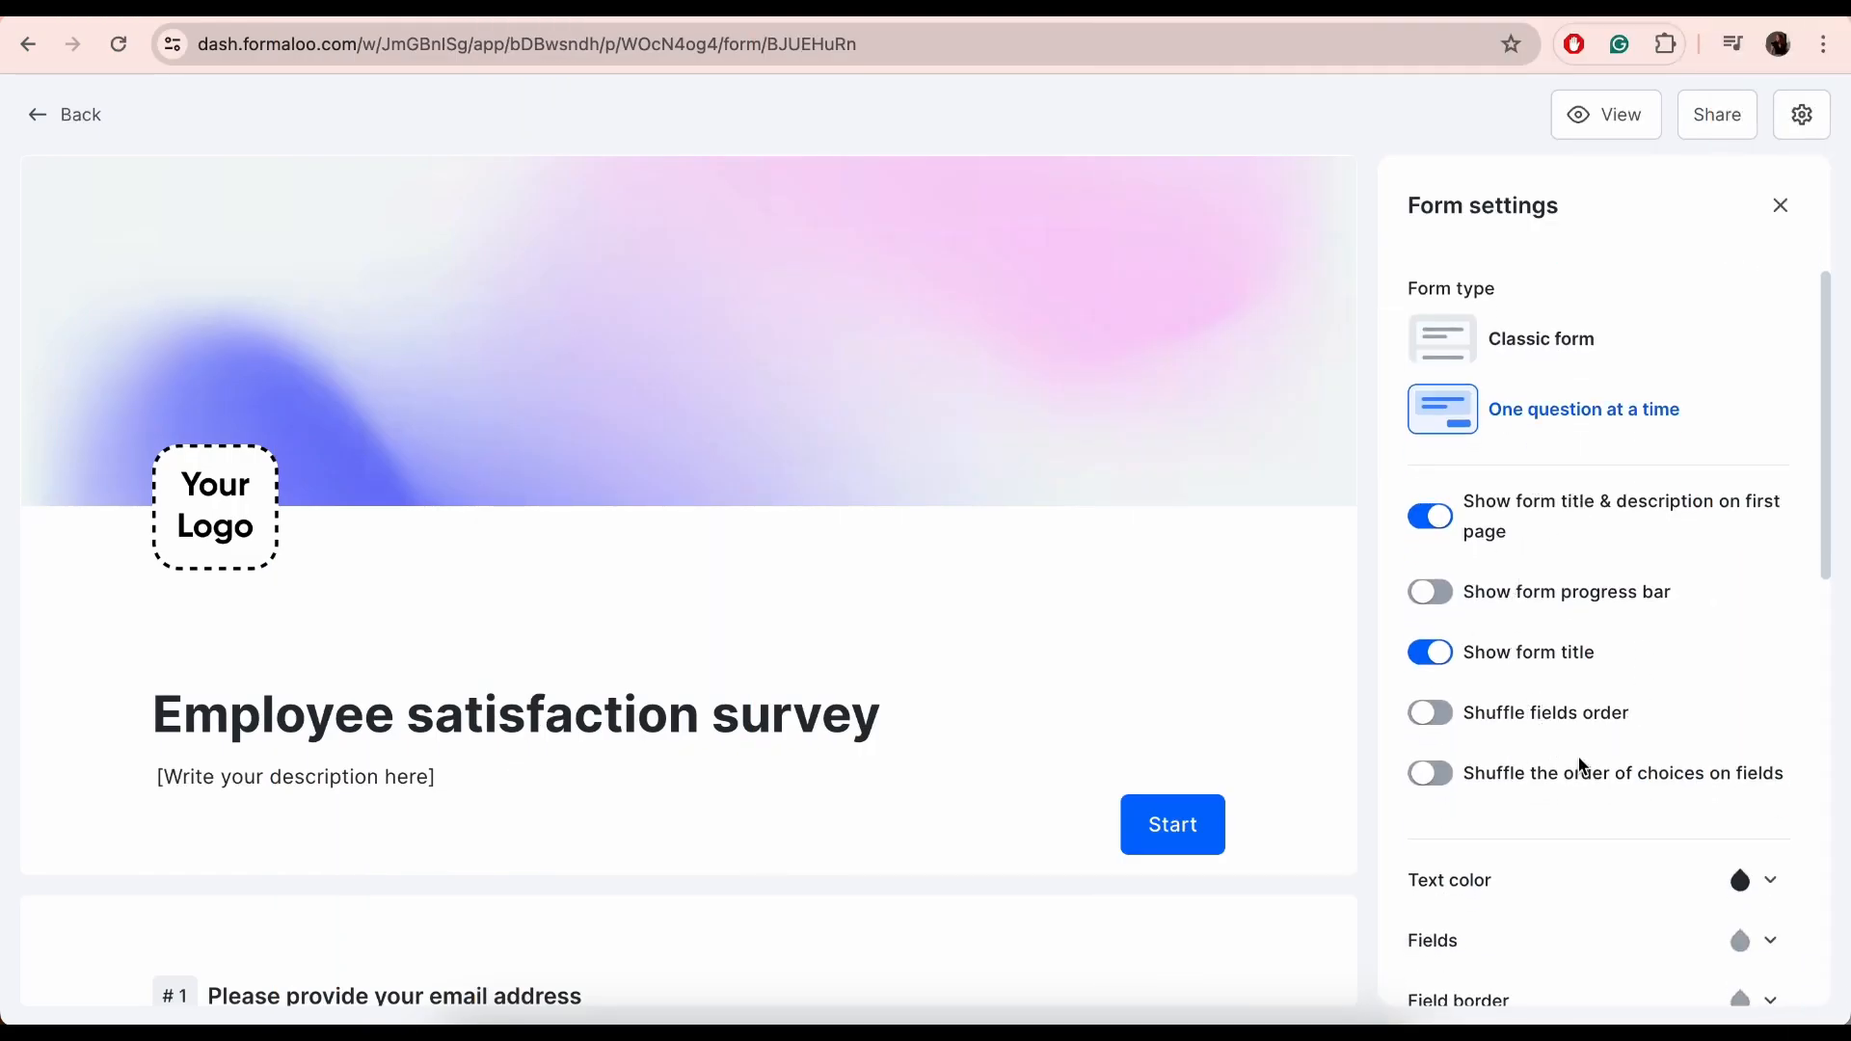
click(1431, 728)
scroll(1431, 727, down, 6)
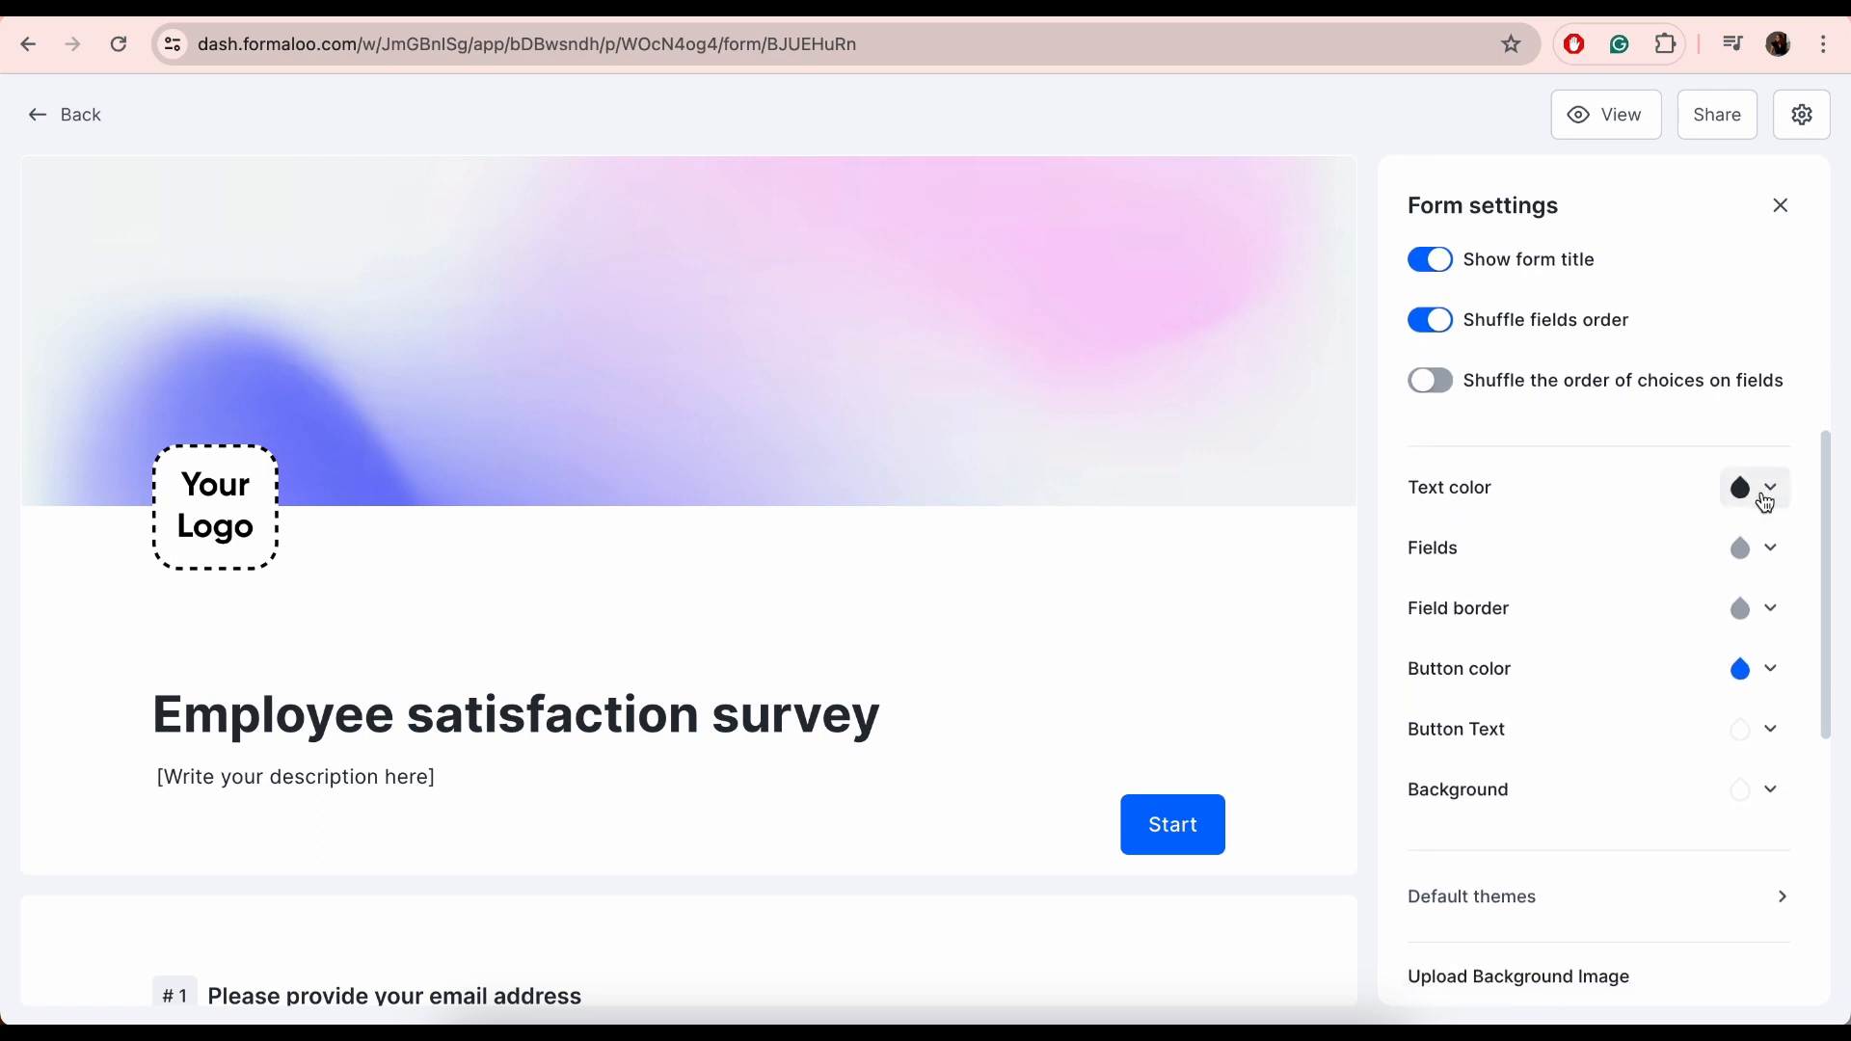
click(1768, 489)
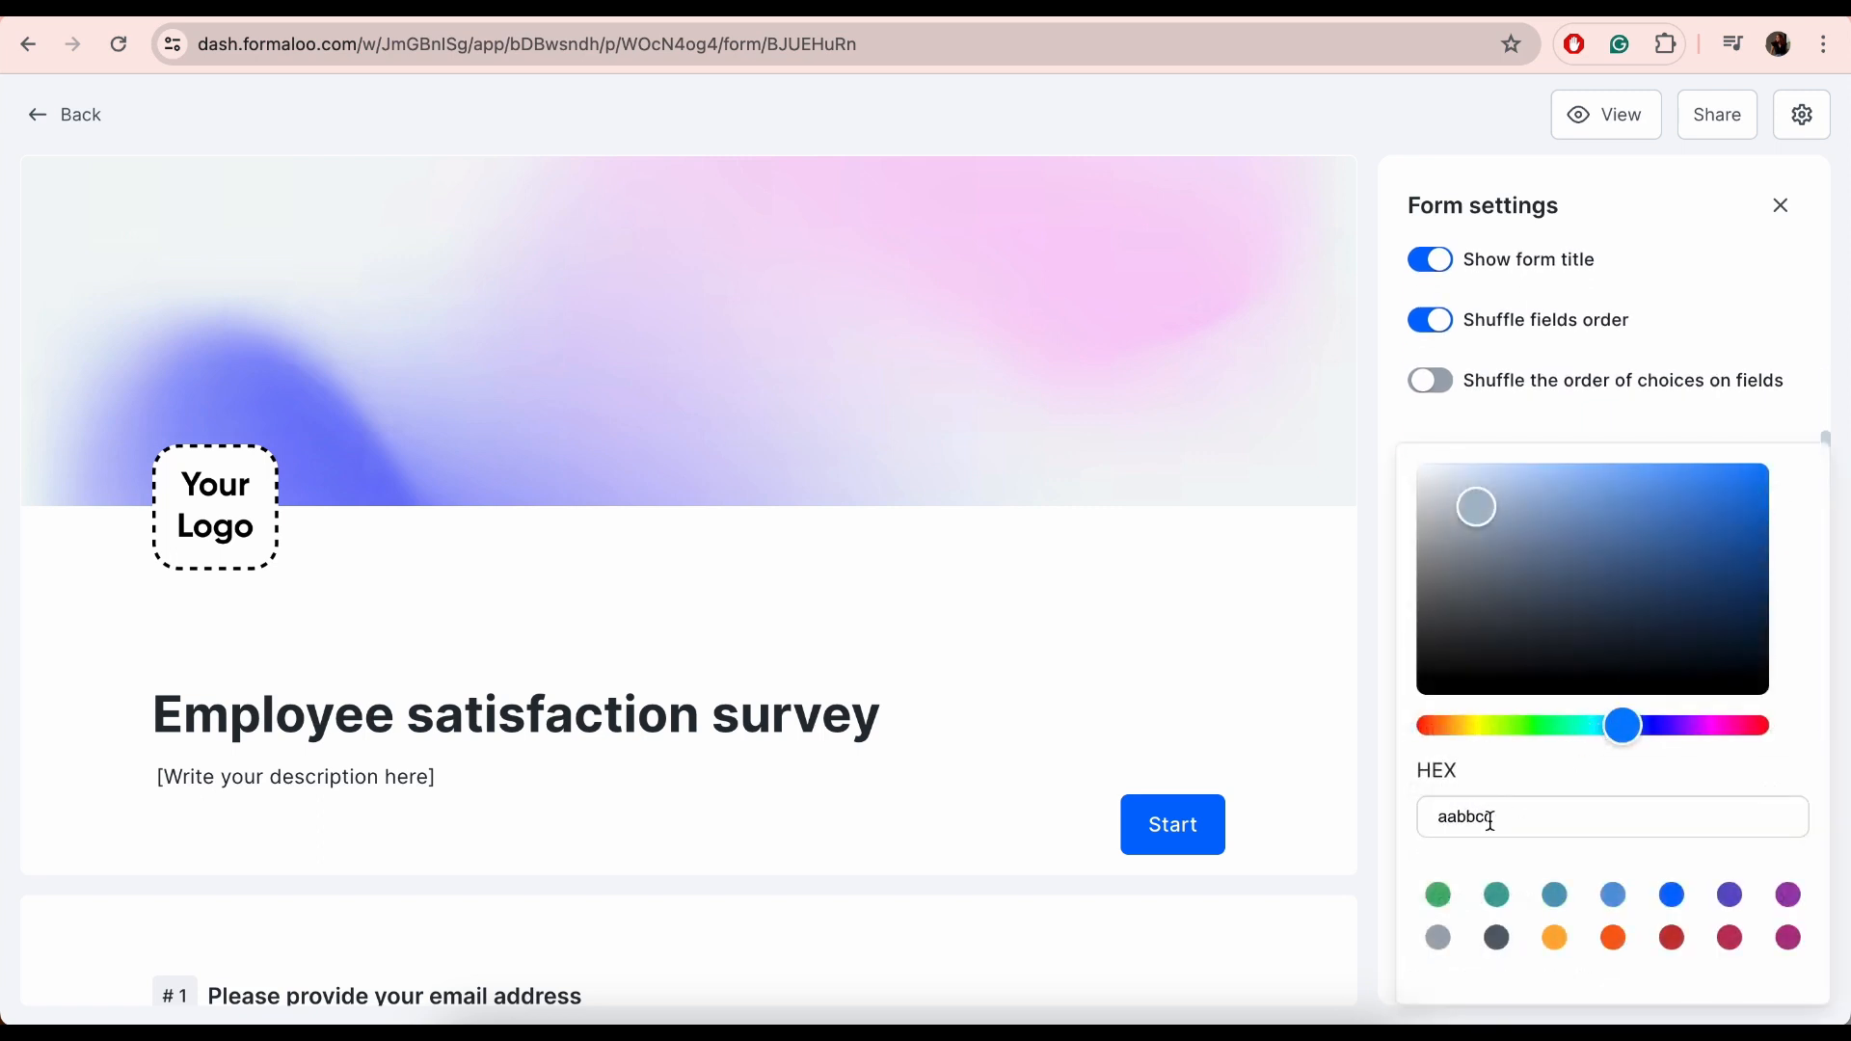
click(1756, 434)
Try the light purple default theme on the form and return to the form settings
click(1547, 911)
scroll(1627, 653, down, 13)
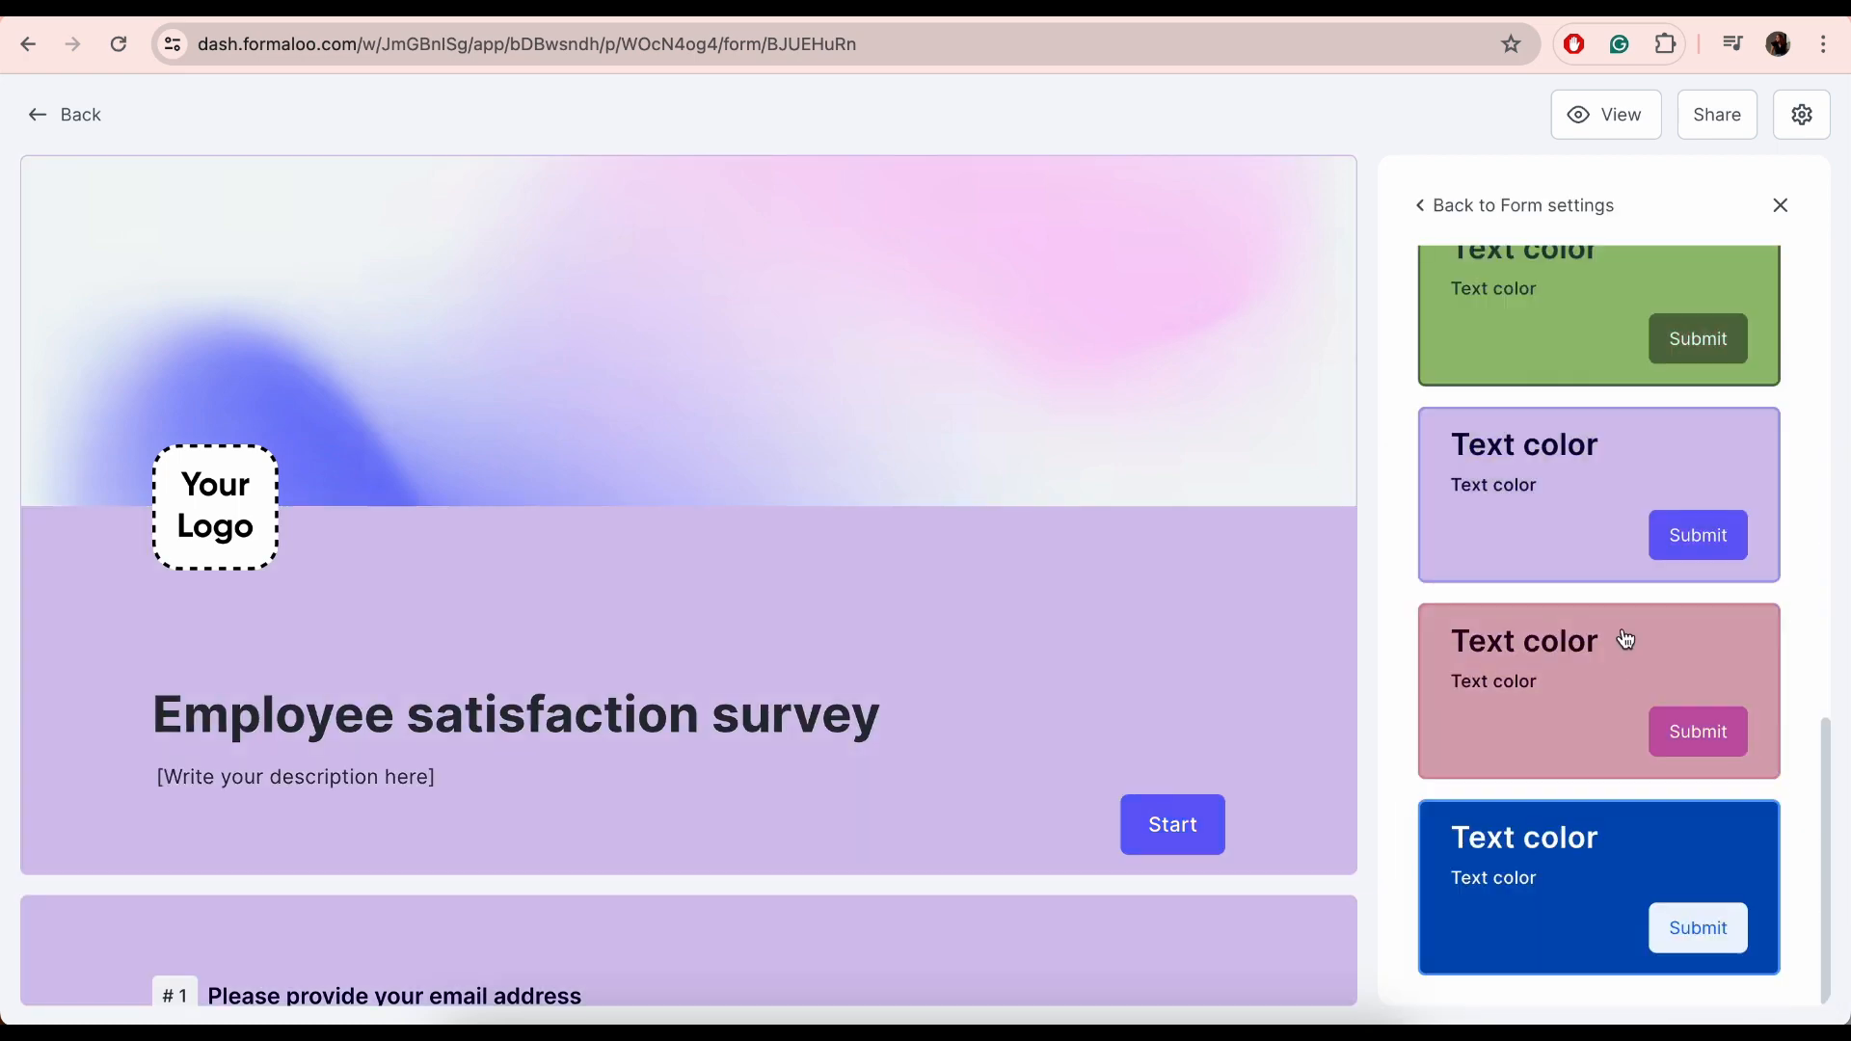
click(1514, 205)
Upload a purple-to-blue gradient image as the form background and move its brightness setting close to the maximum
scroll(1355, 617, down, 3)
scroll(1454, 709, down, 8)
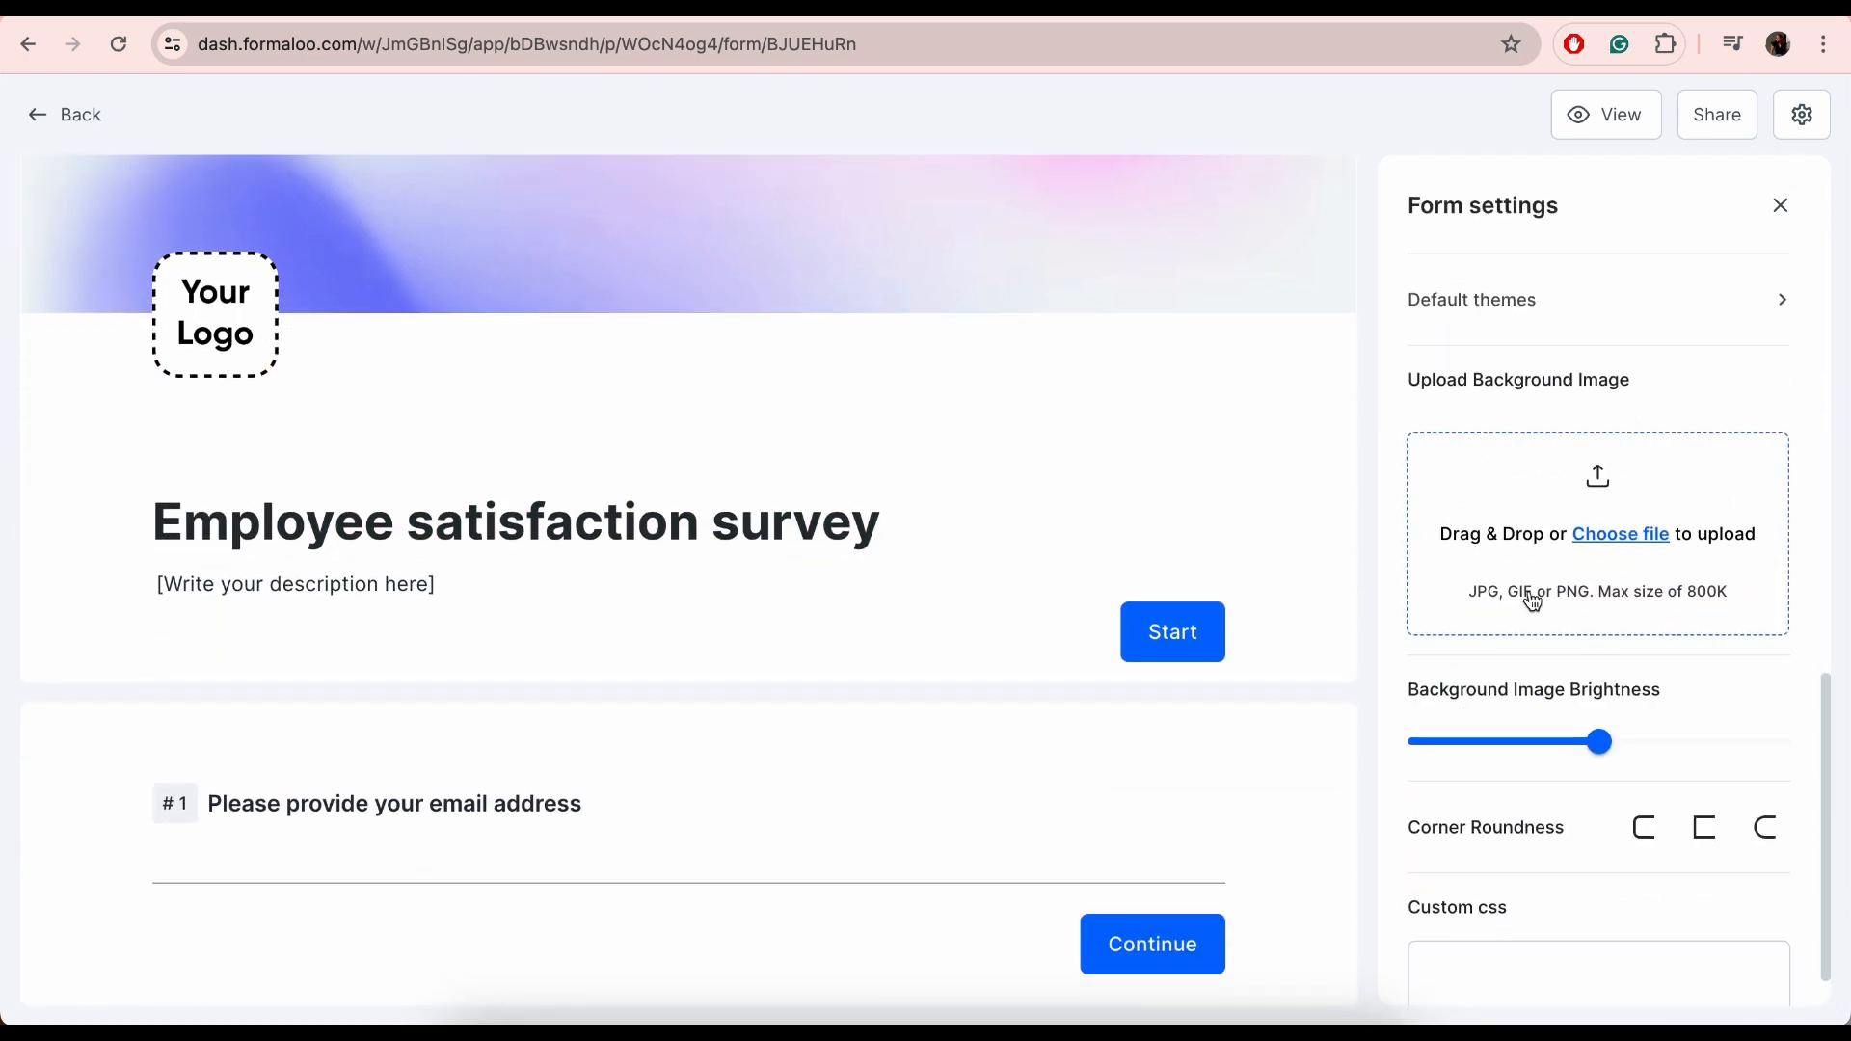
click(1624, 536)
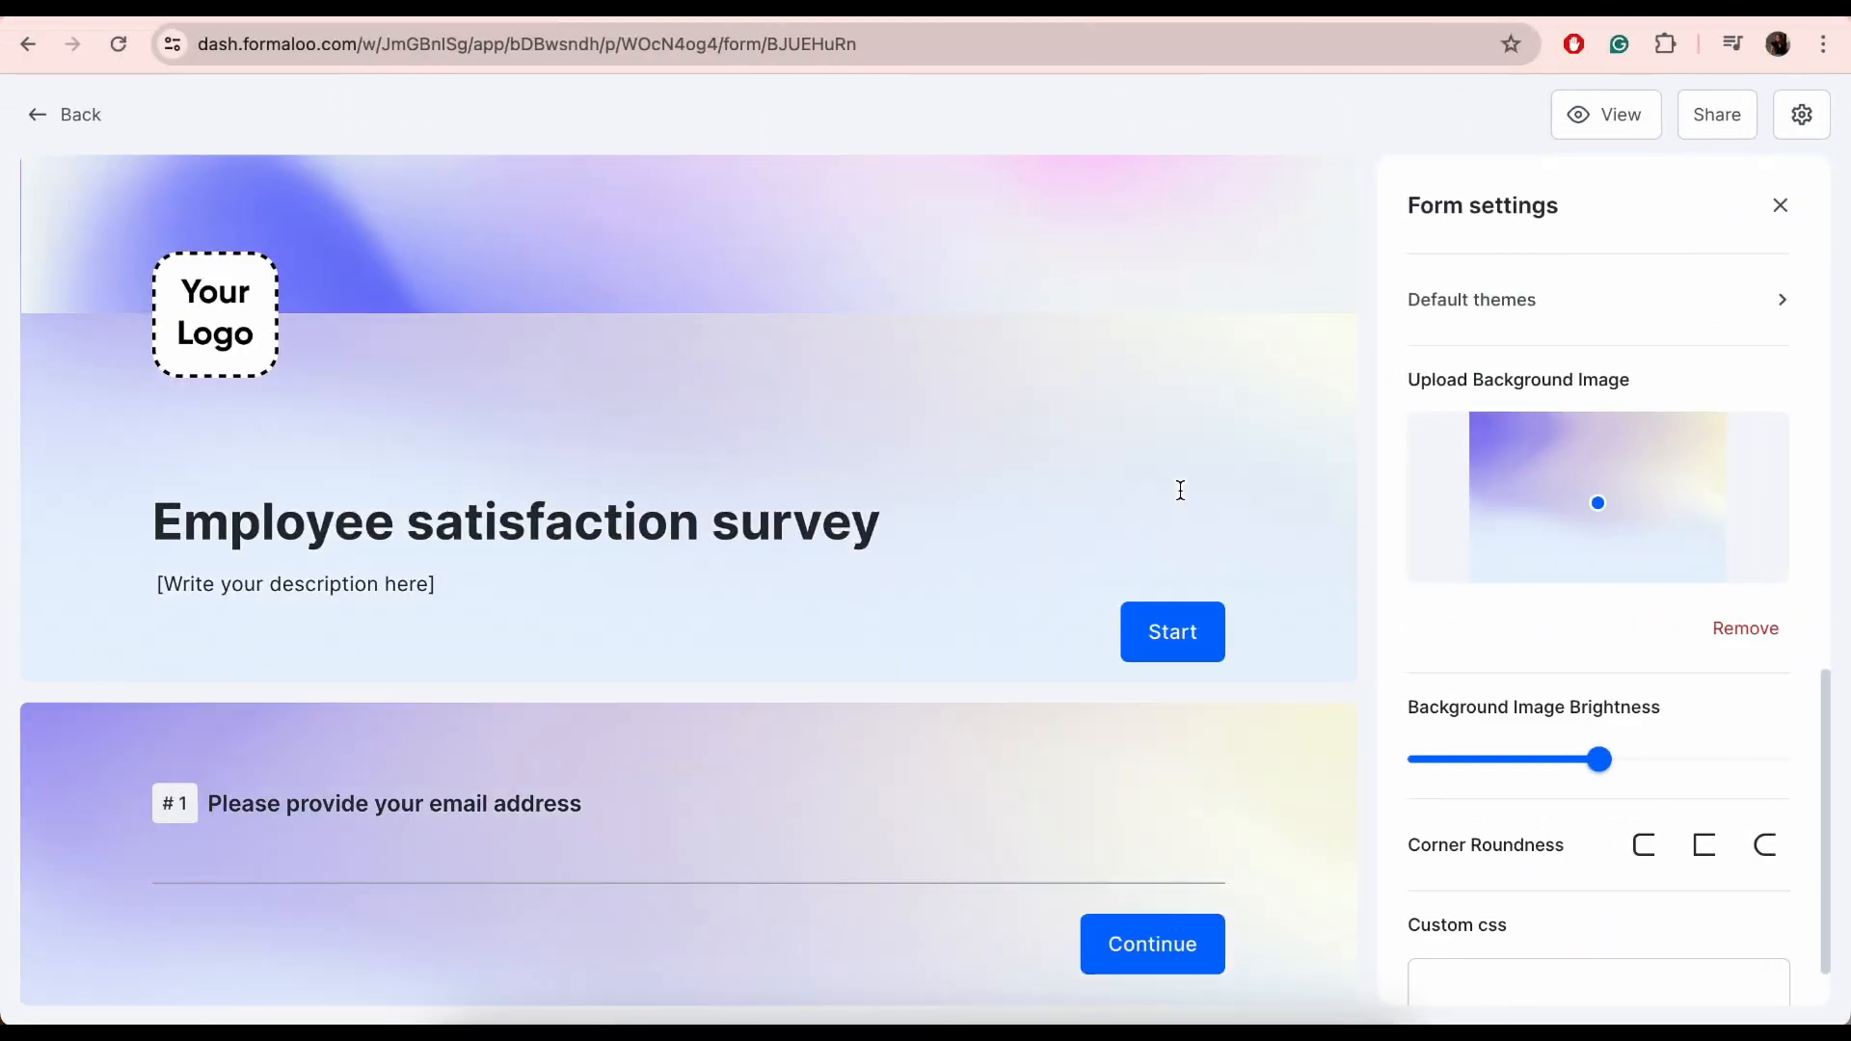
drag(1599, 760, 1751, 762)
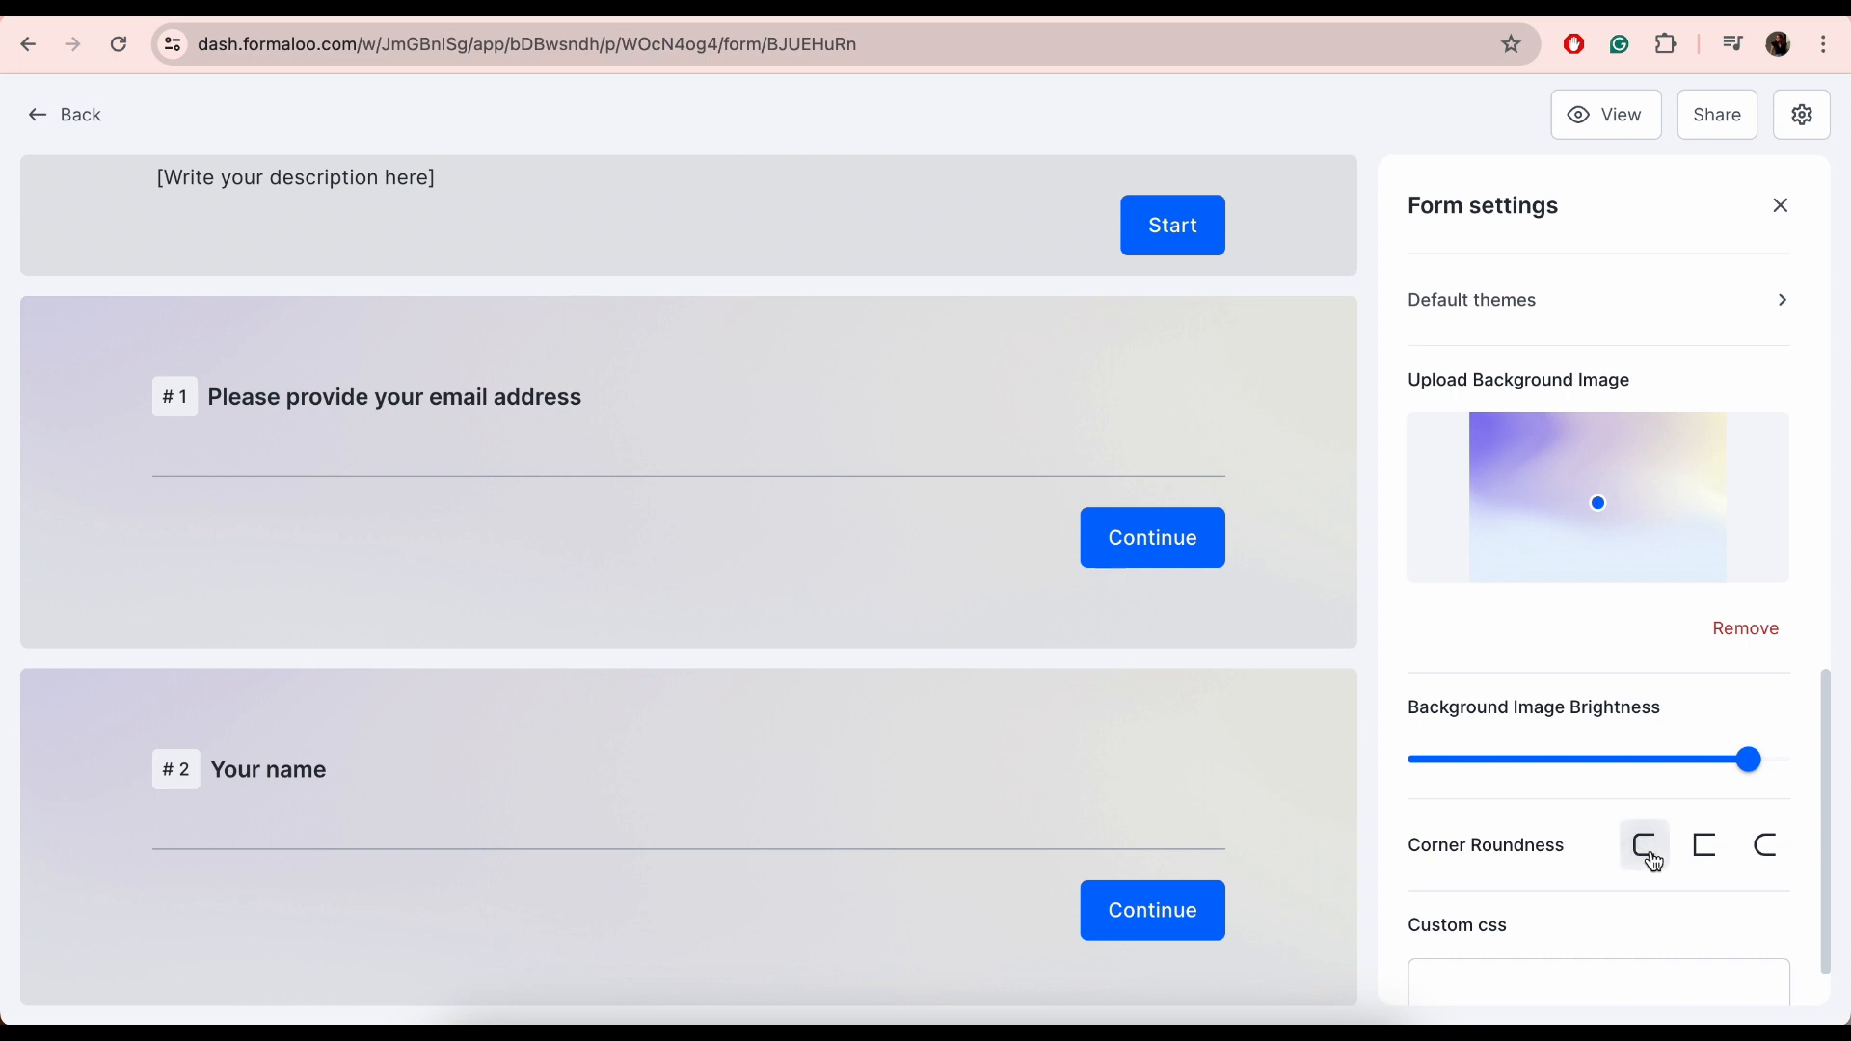
Apply the roundest corner style and change the button text of the email address question to "Next question"
click(1774, 850)
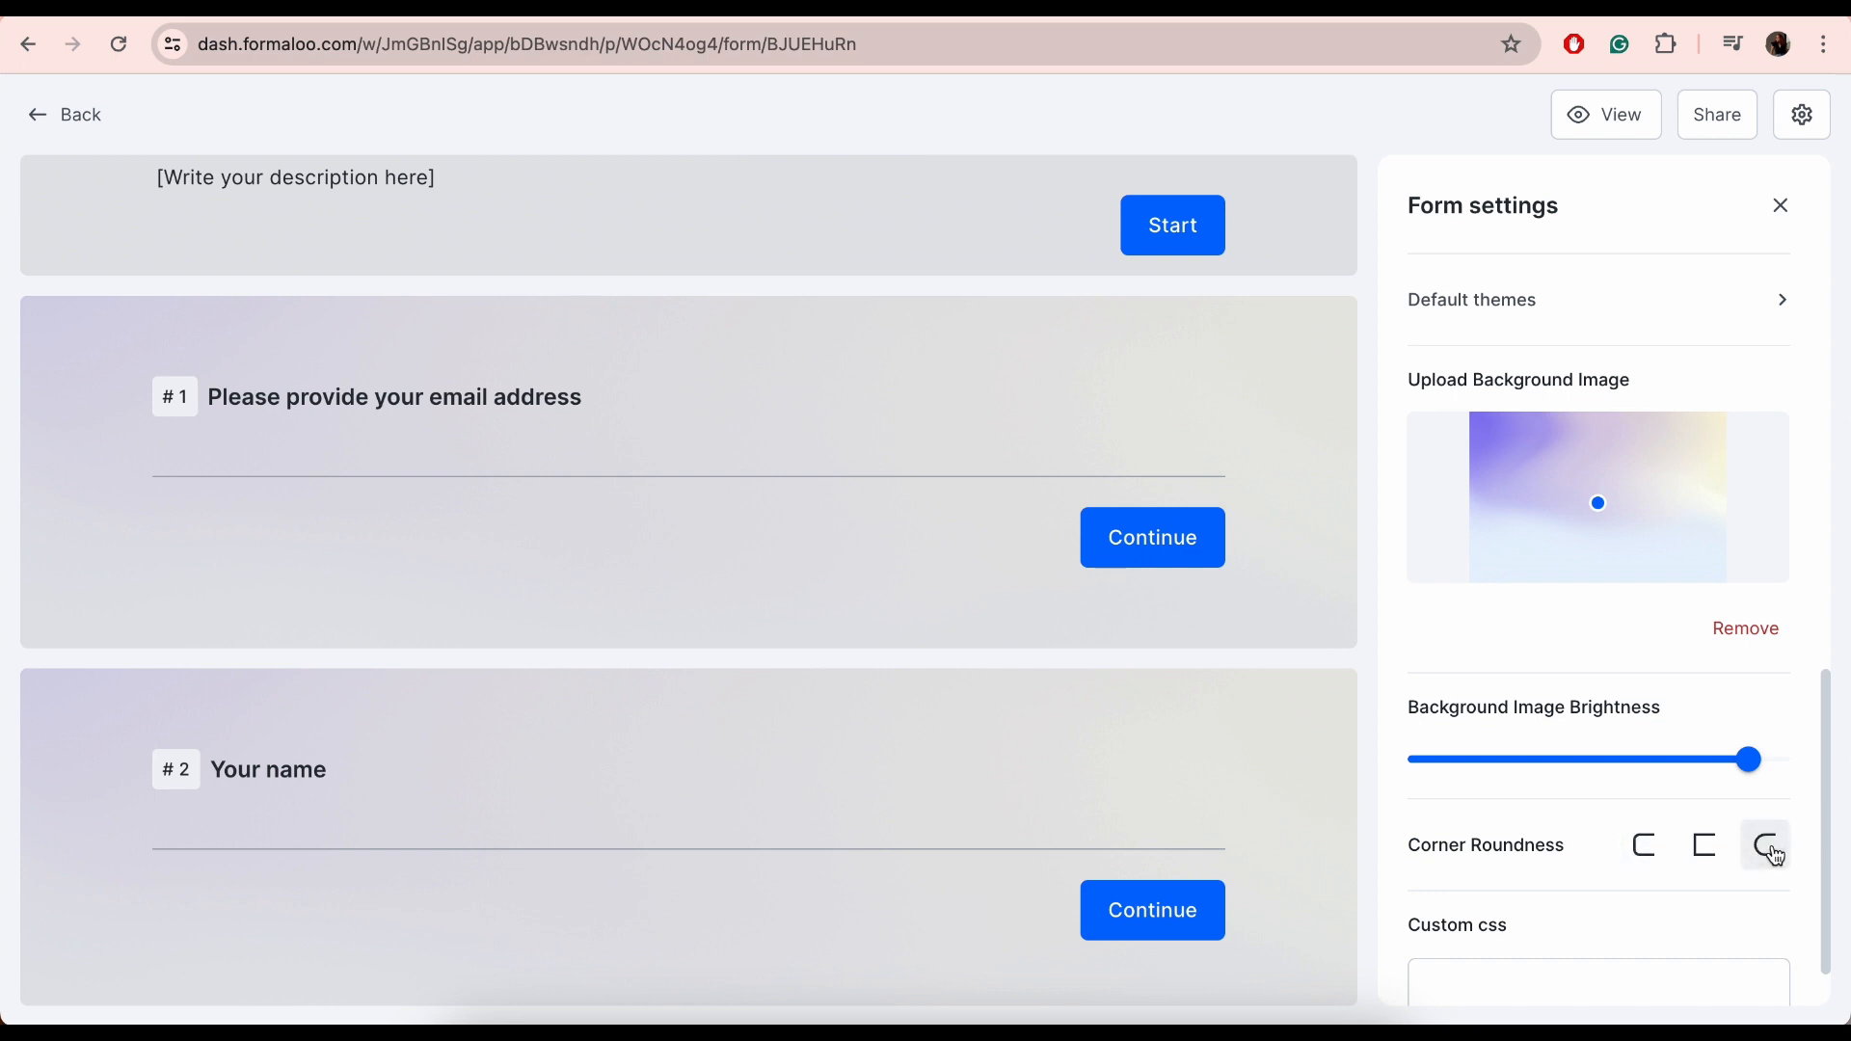
click(1103, 537)
drag(1103, 537, 1181, 548)
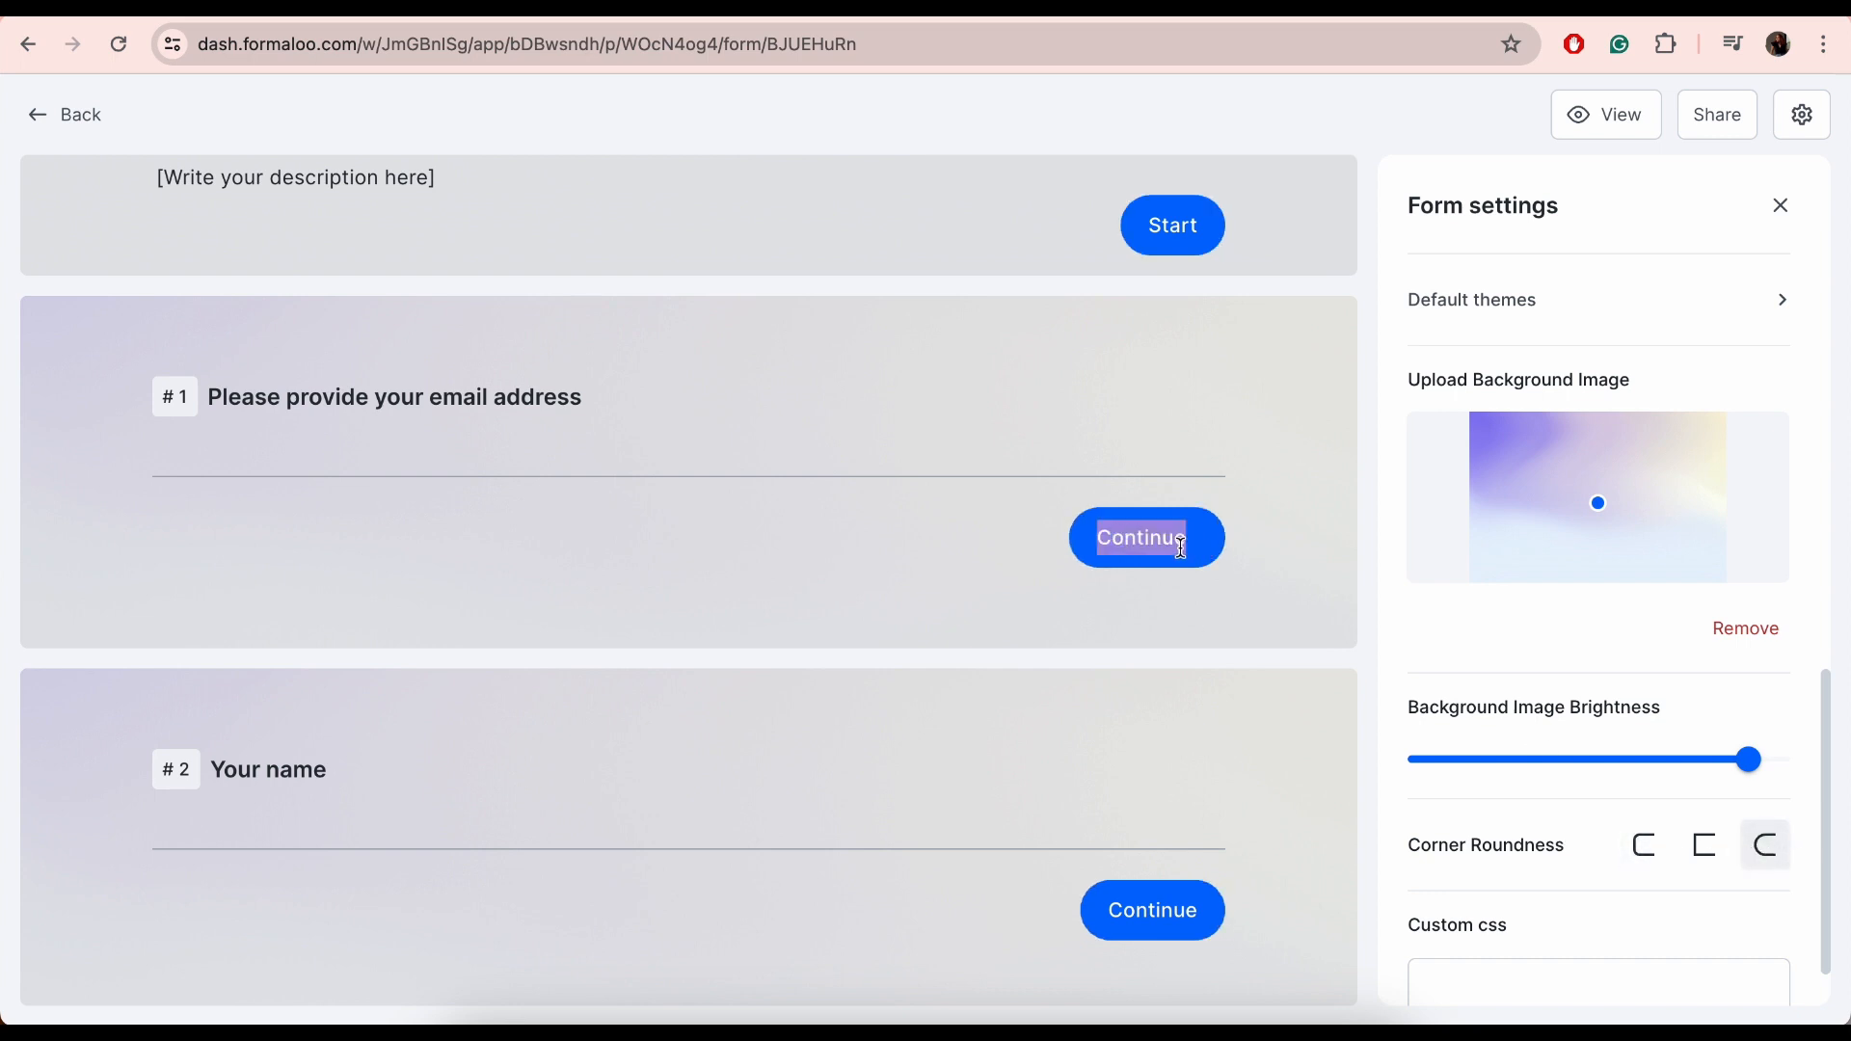
text(Next question)
click(1206, 600)
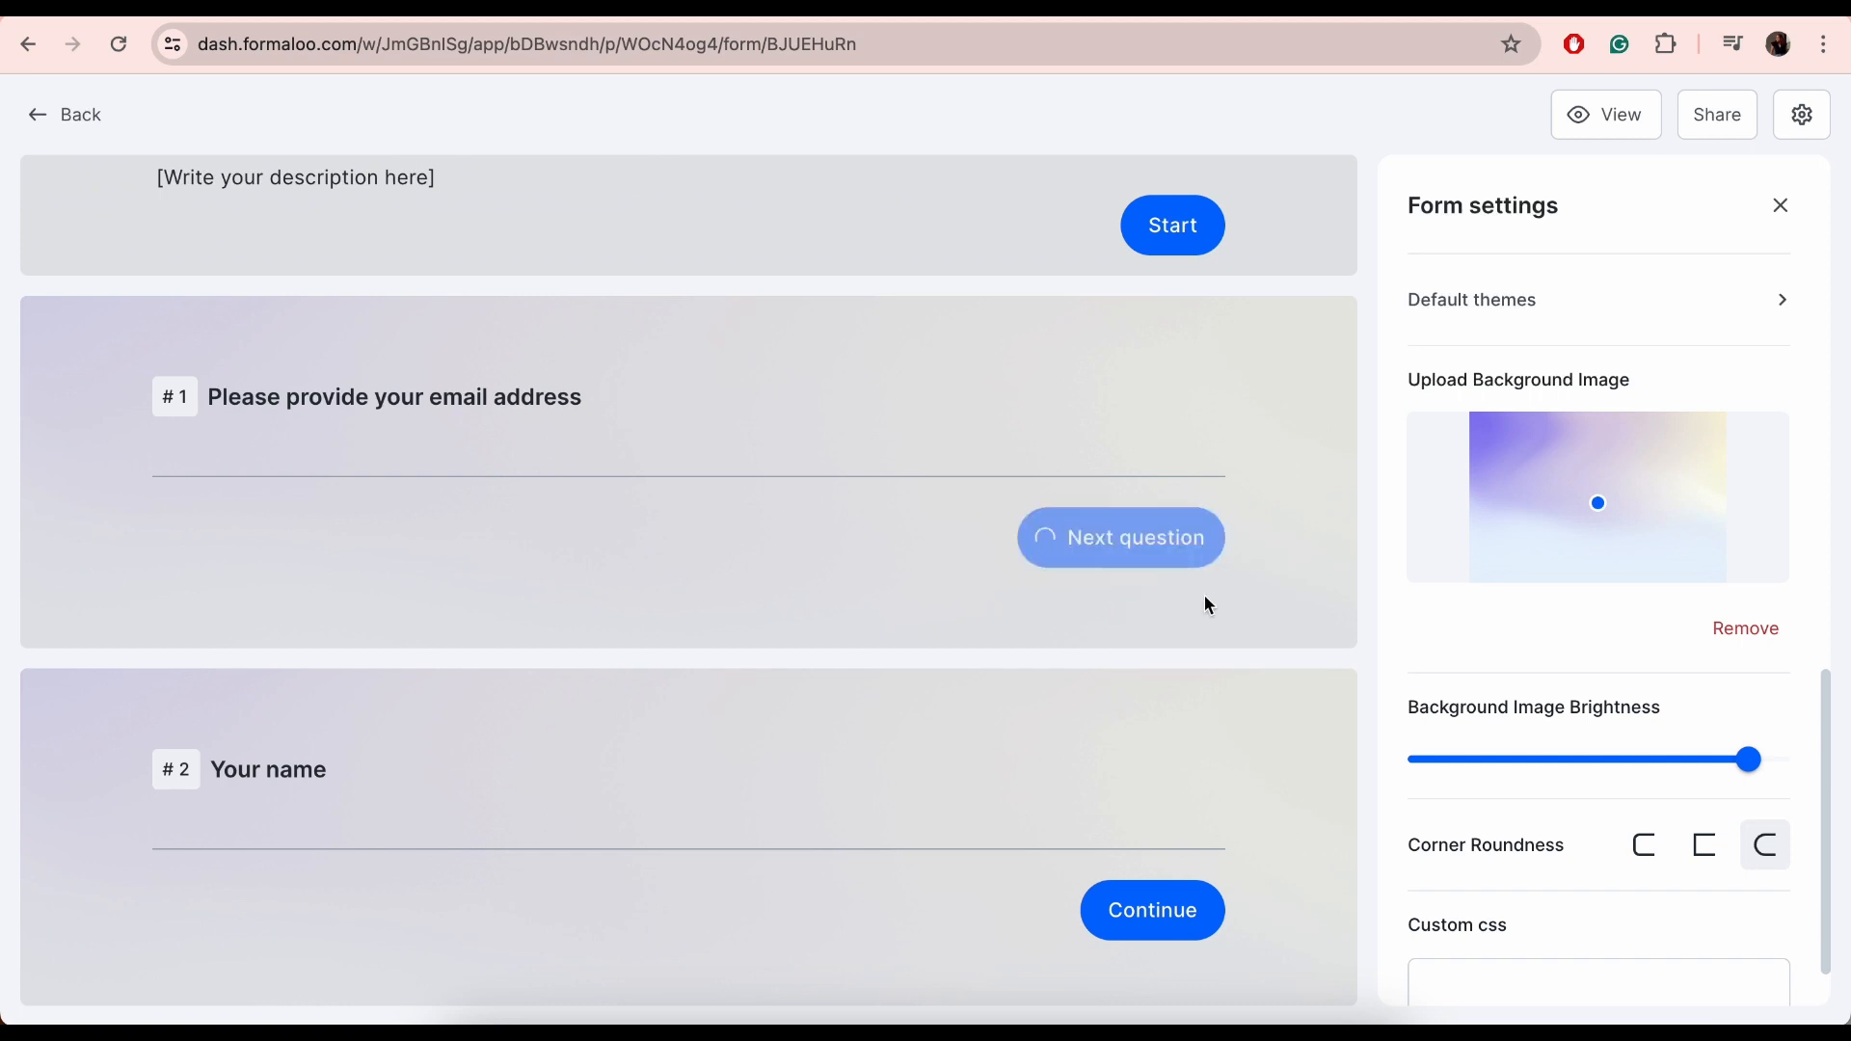
View the empty Custom css box in the form's design settings
scroll(1285, 627, down, 3)
scroll(1392, 843, down, 1)
click(1455, 916)
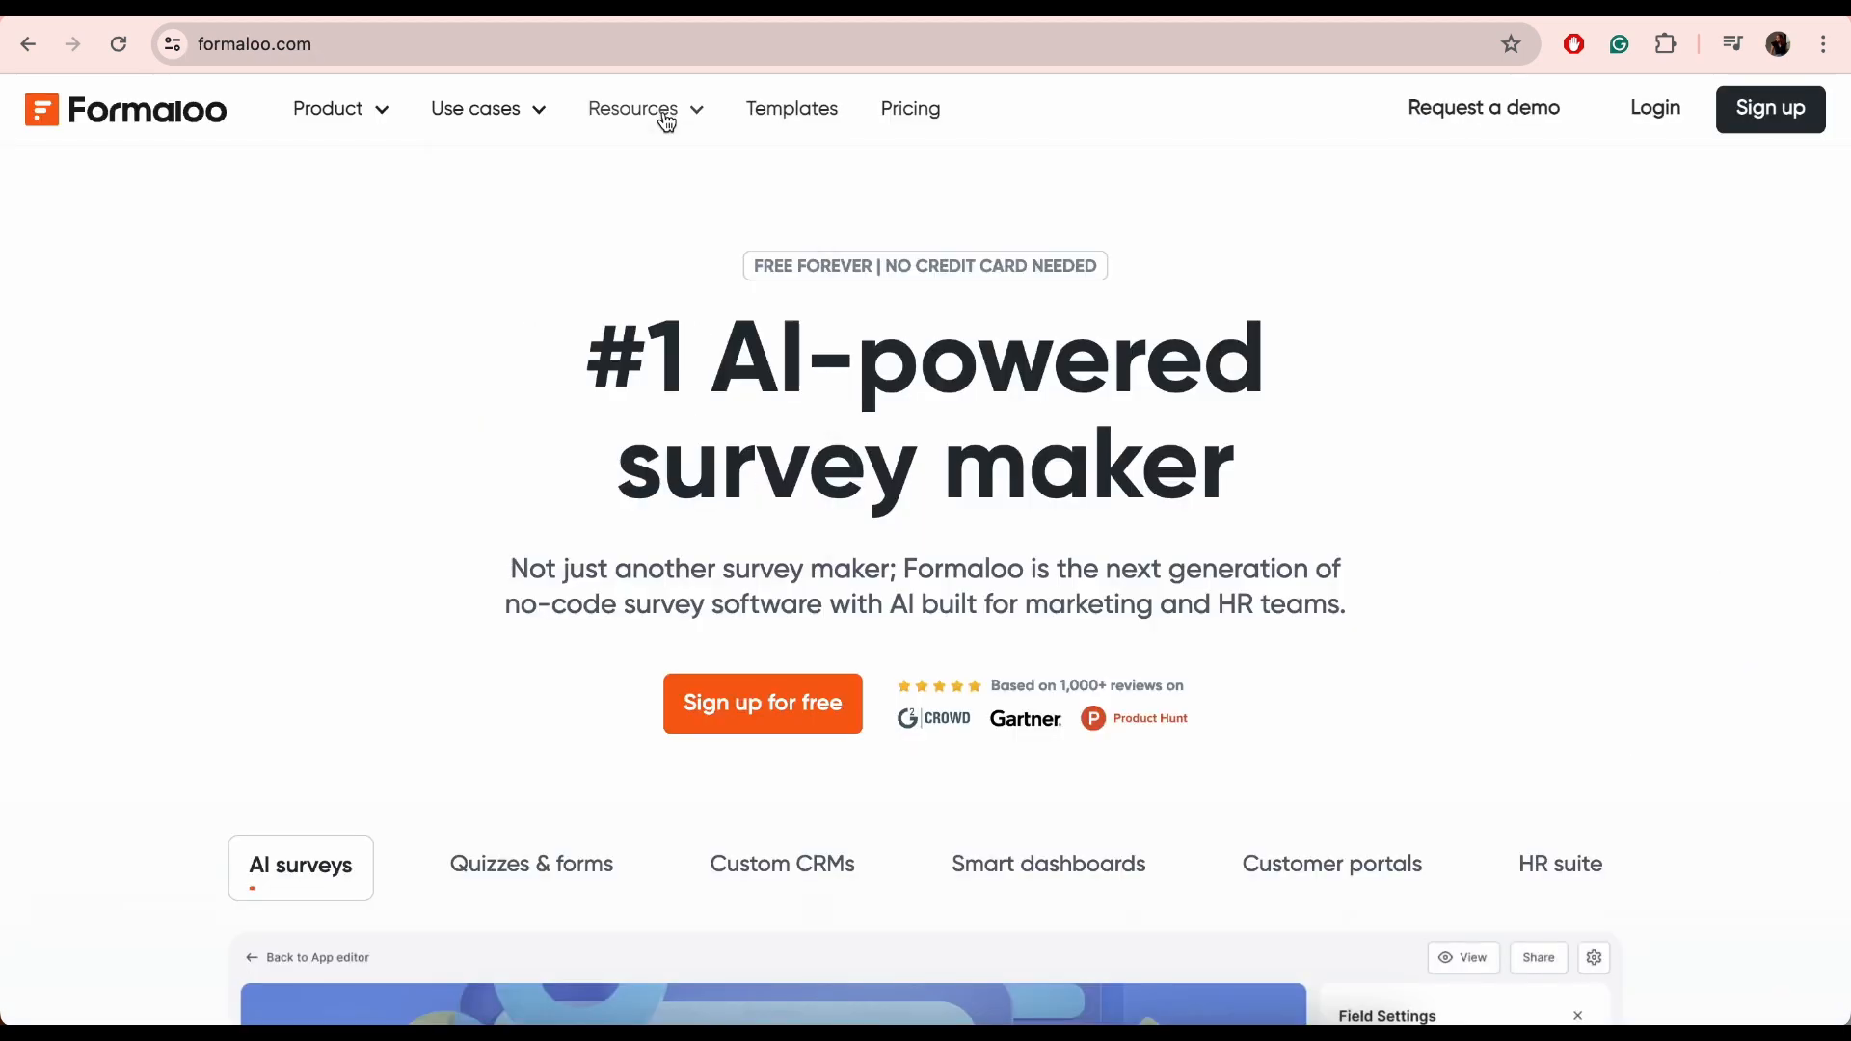
Switch to the Formaloo website, open its help center and search the articles for "CSS"
mouse_move(667, 122)
click(665, 267)
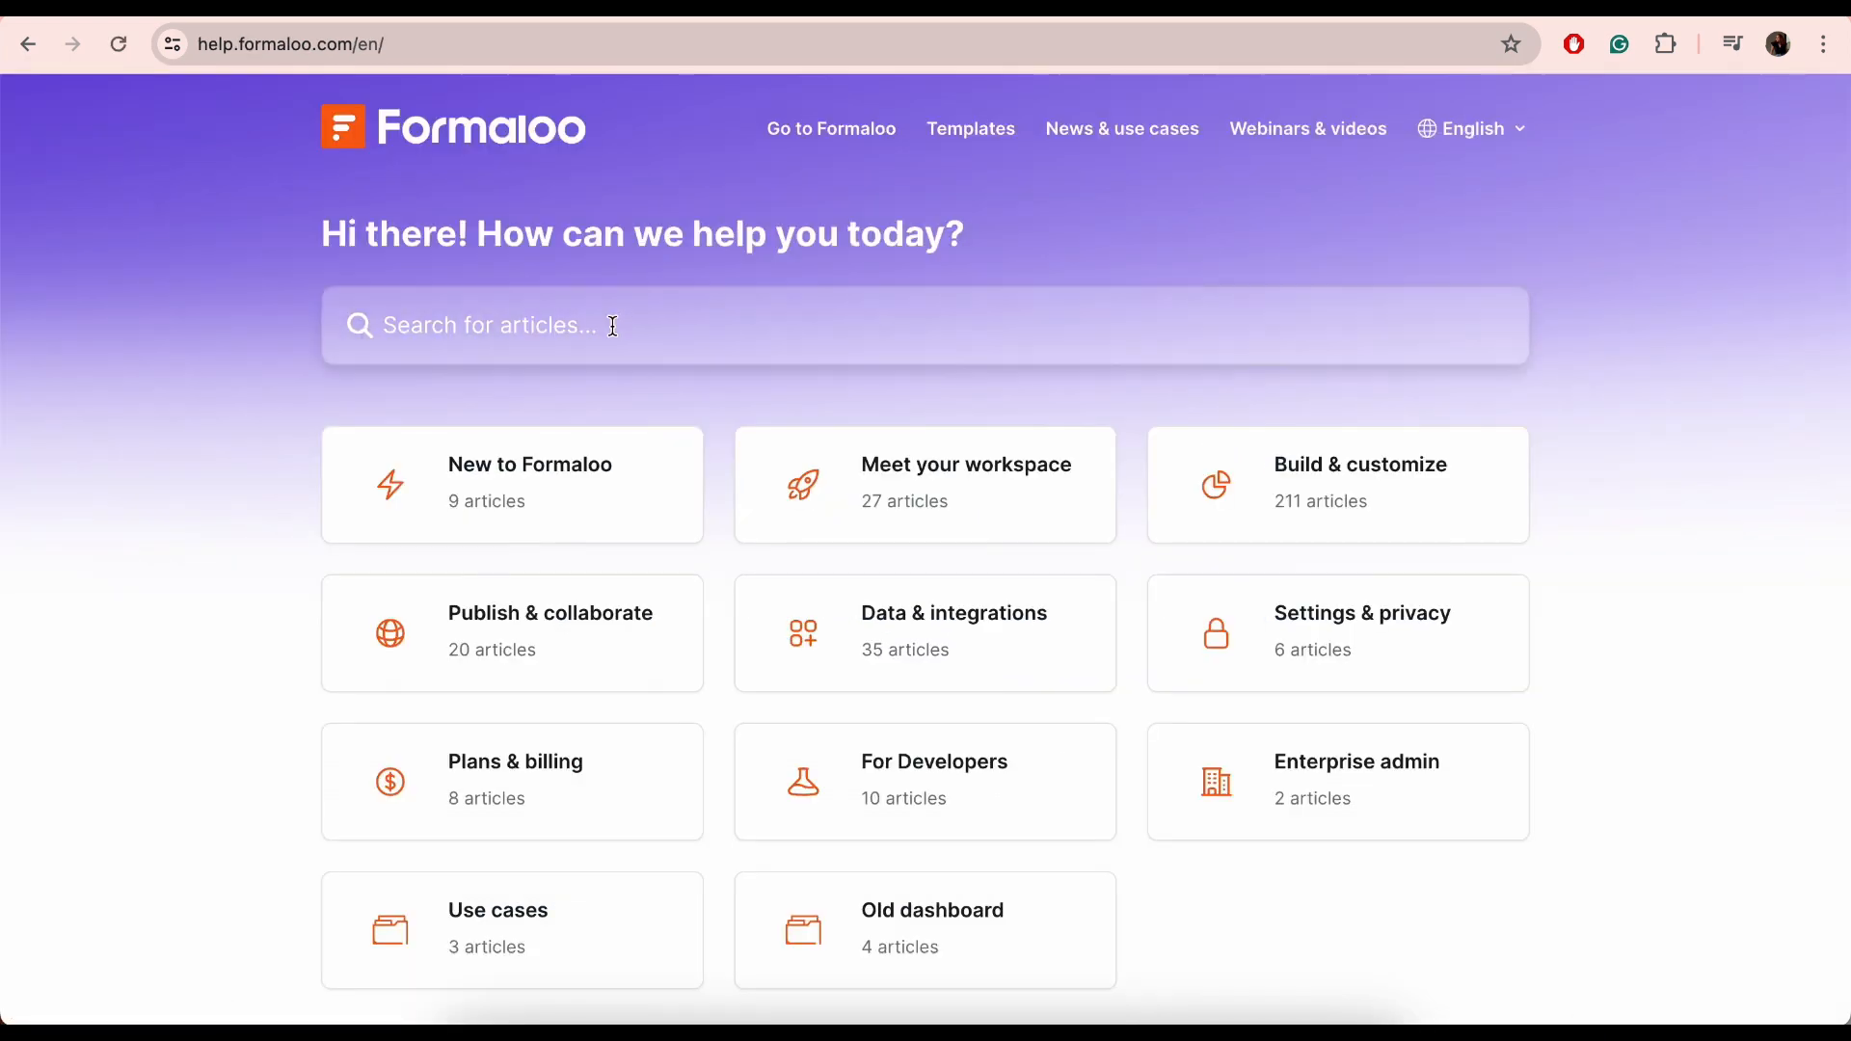
click(611, 335)
text(CSS)
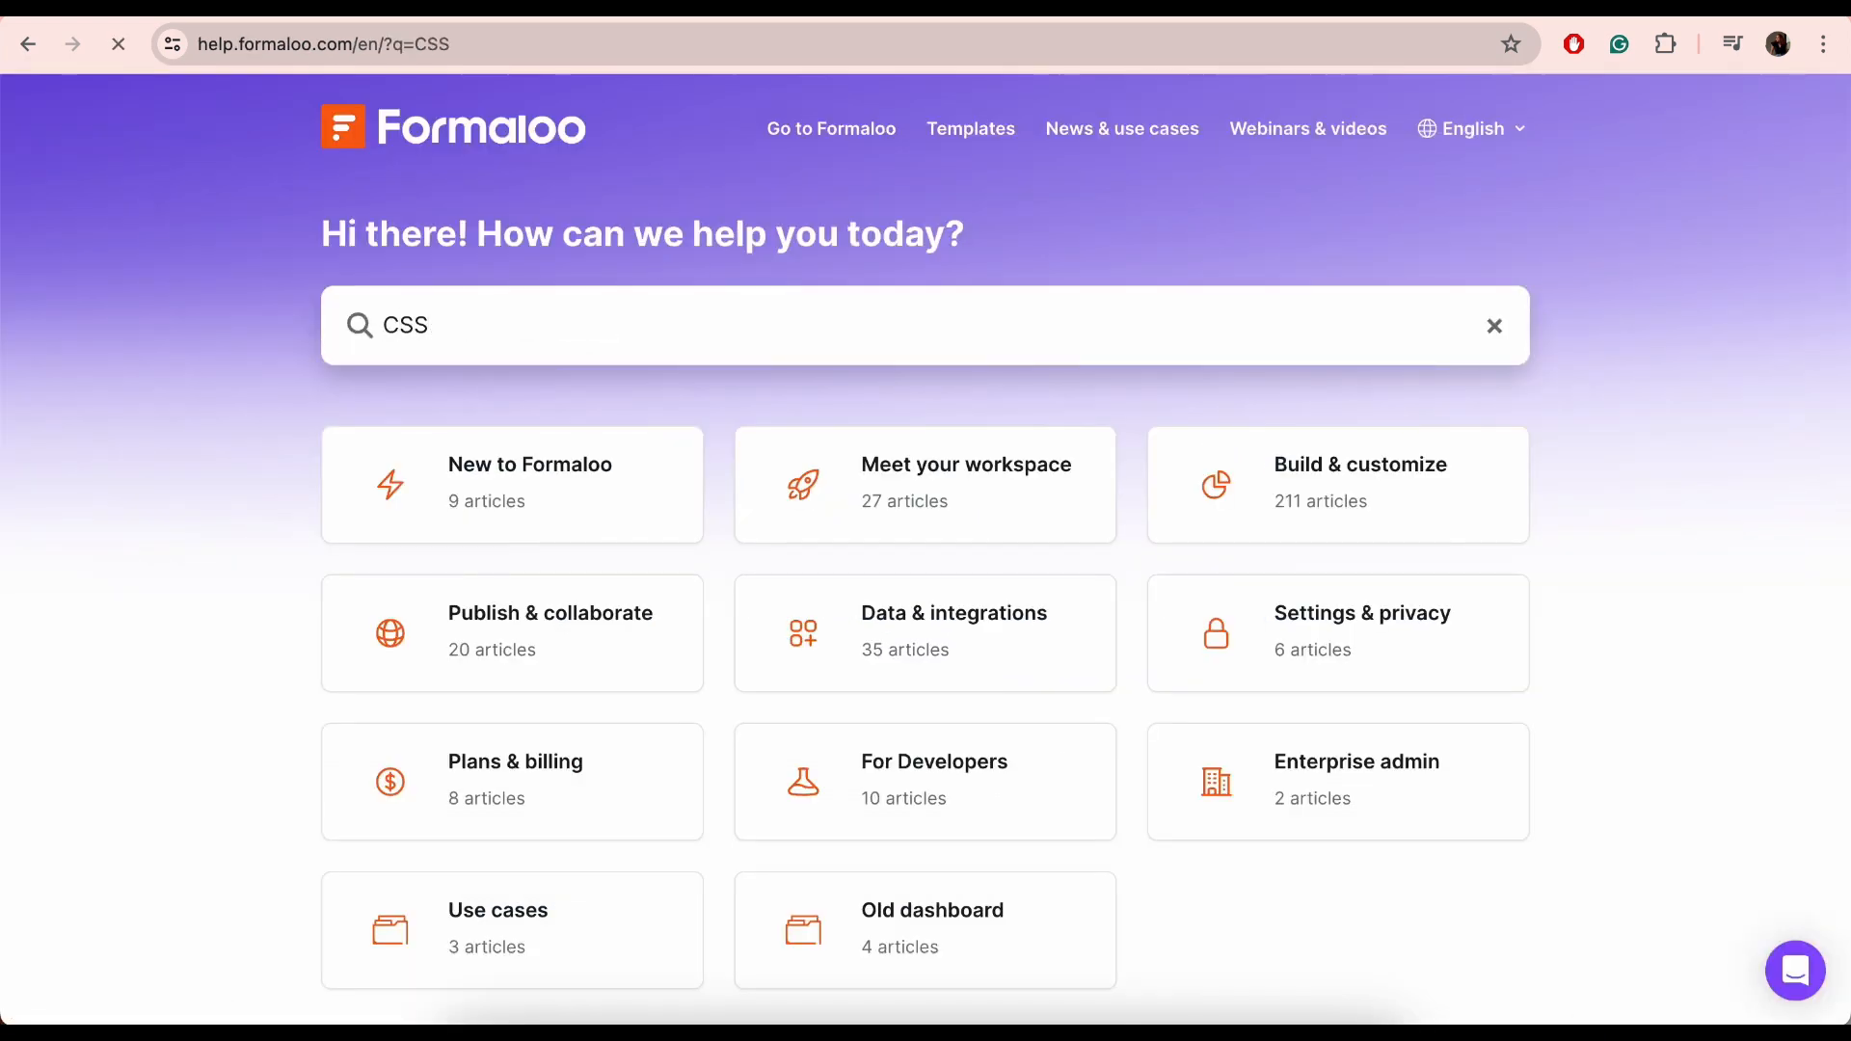
Open the help article "How can I center the submit button?" and look through its CSS code
scroll(445, 550, down, 5)
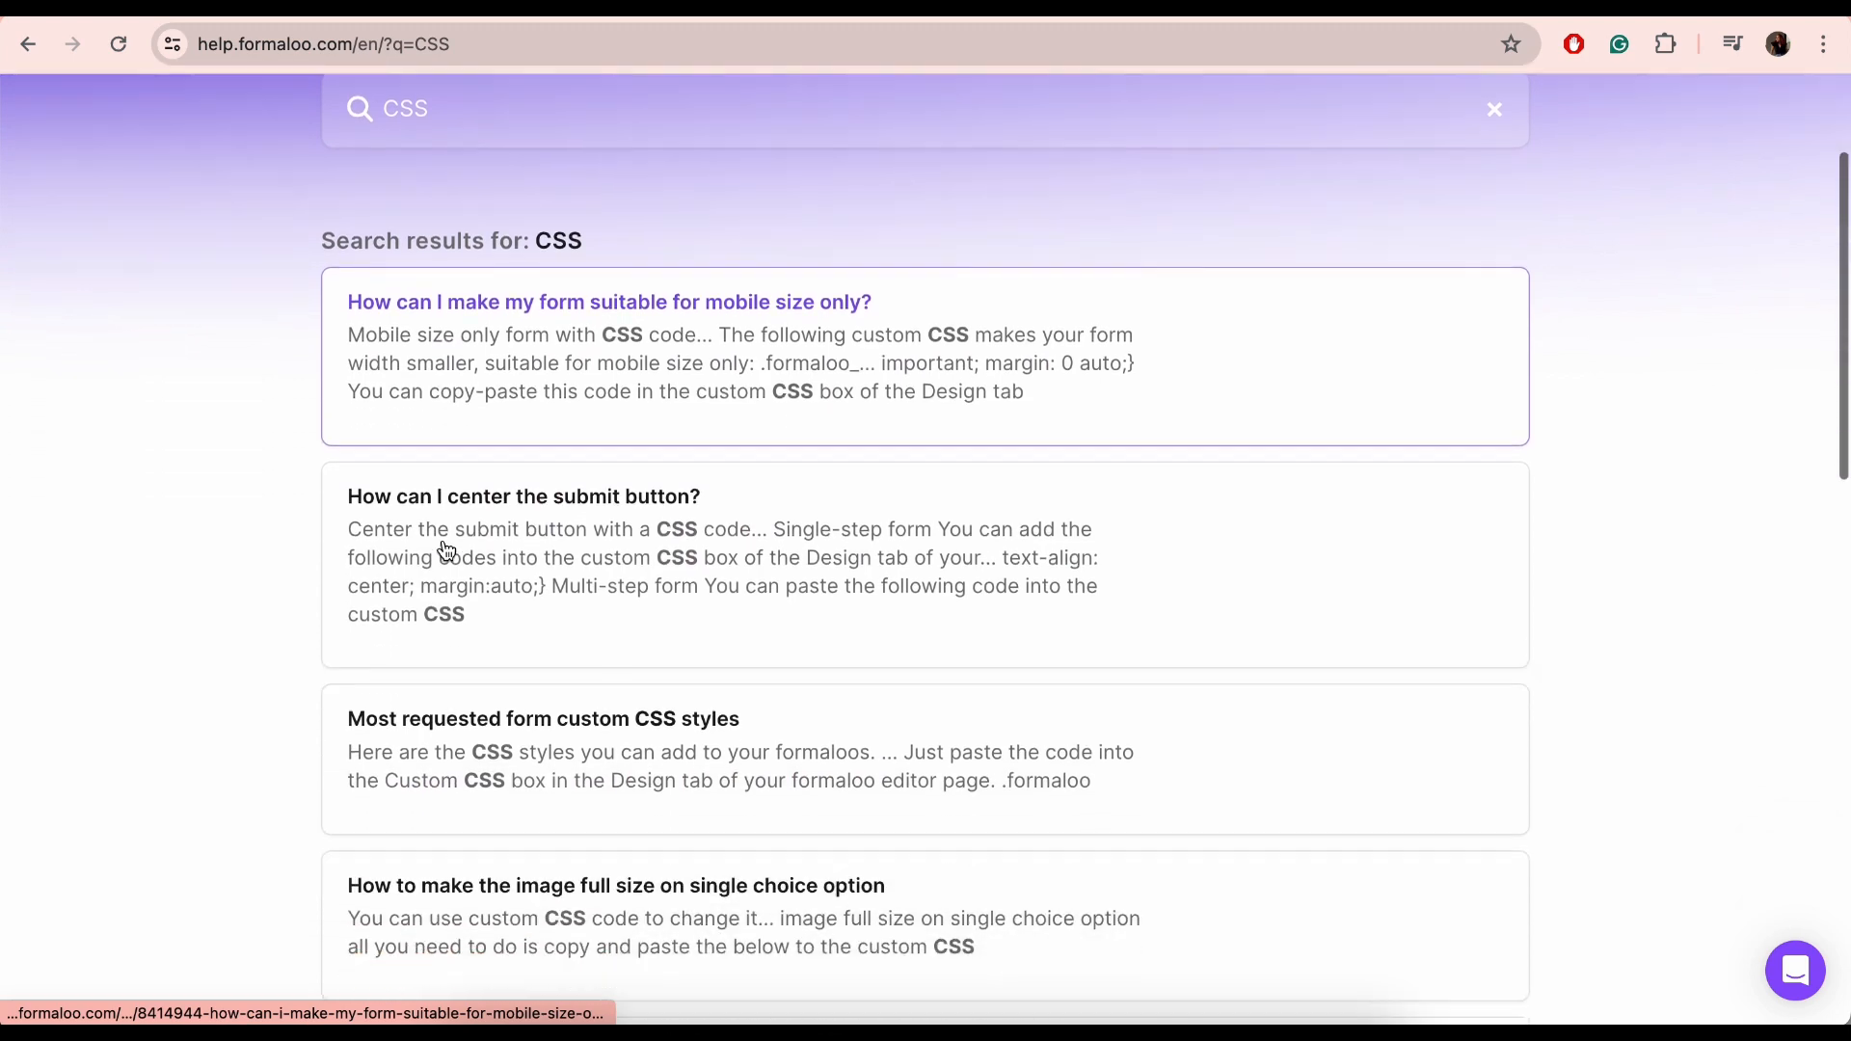
click(644, 209)
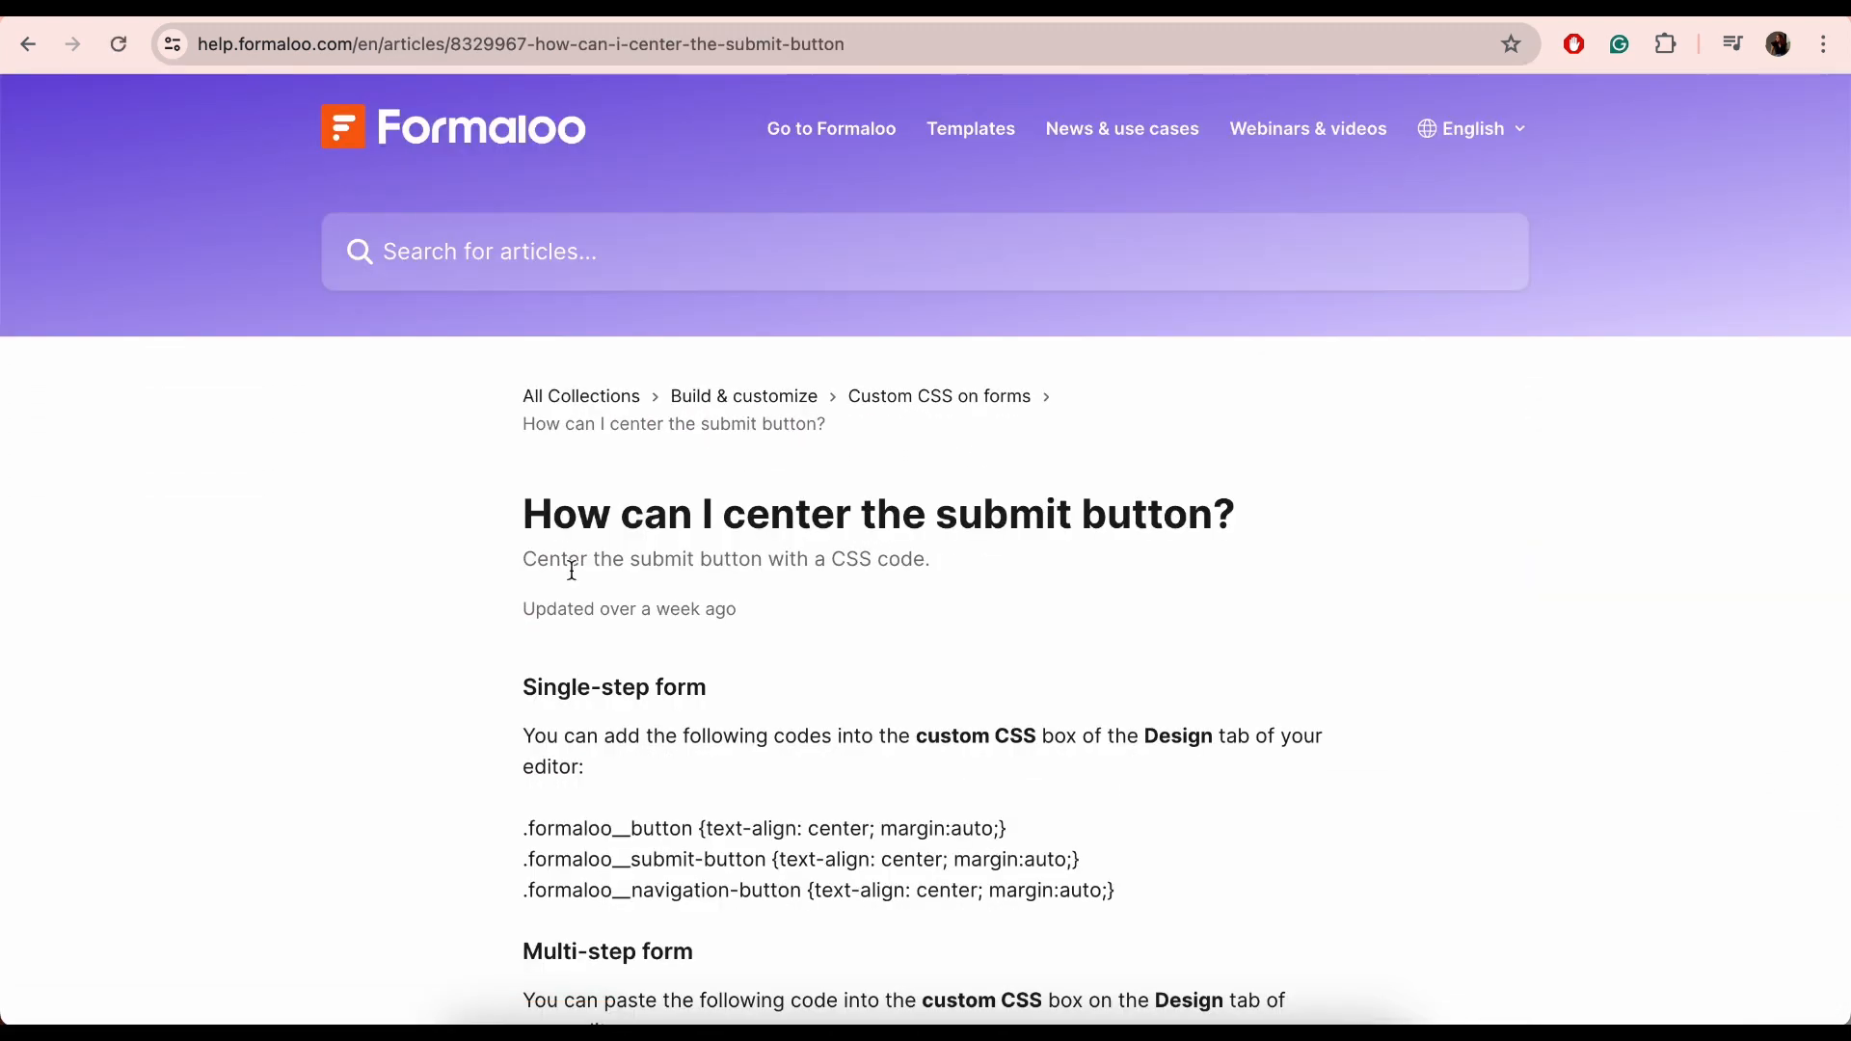
scroll(571, 569, down, 4)
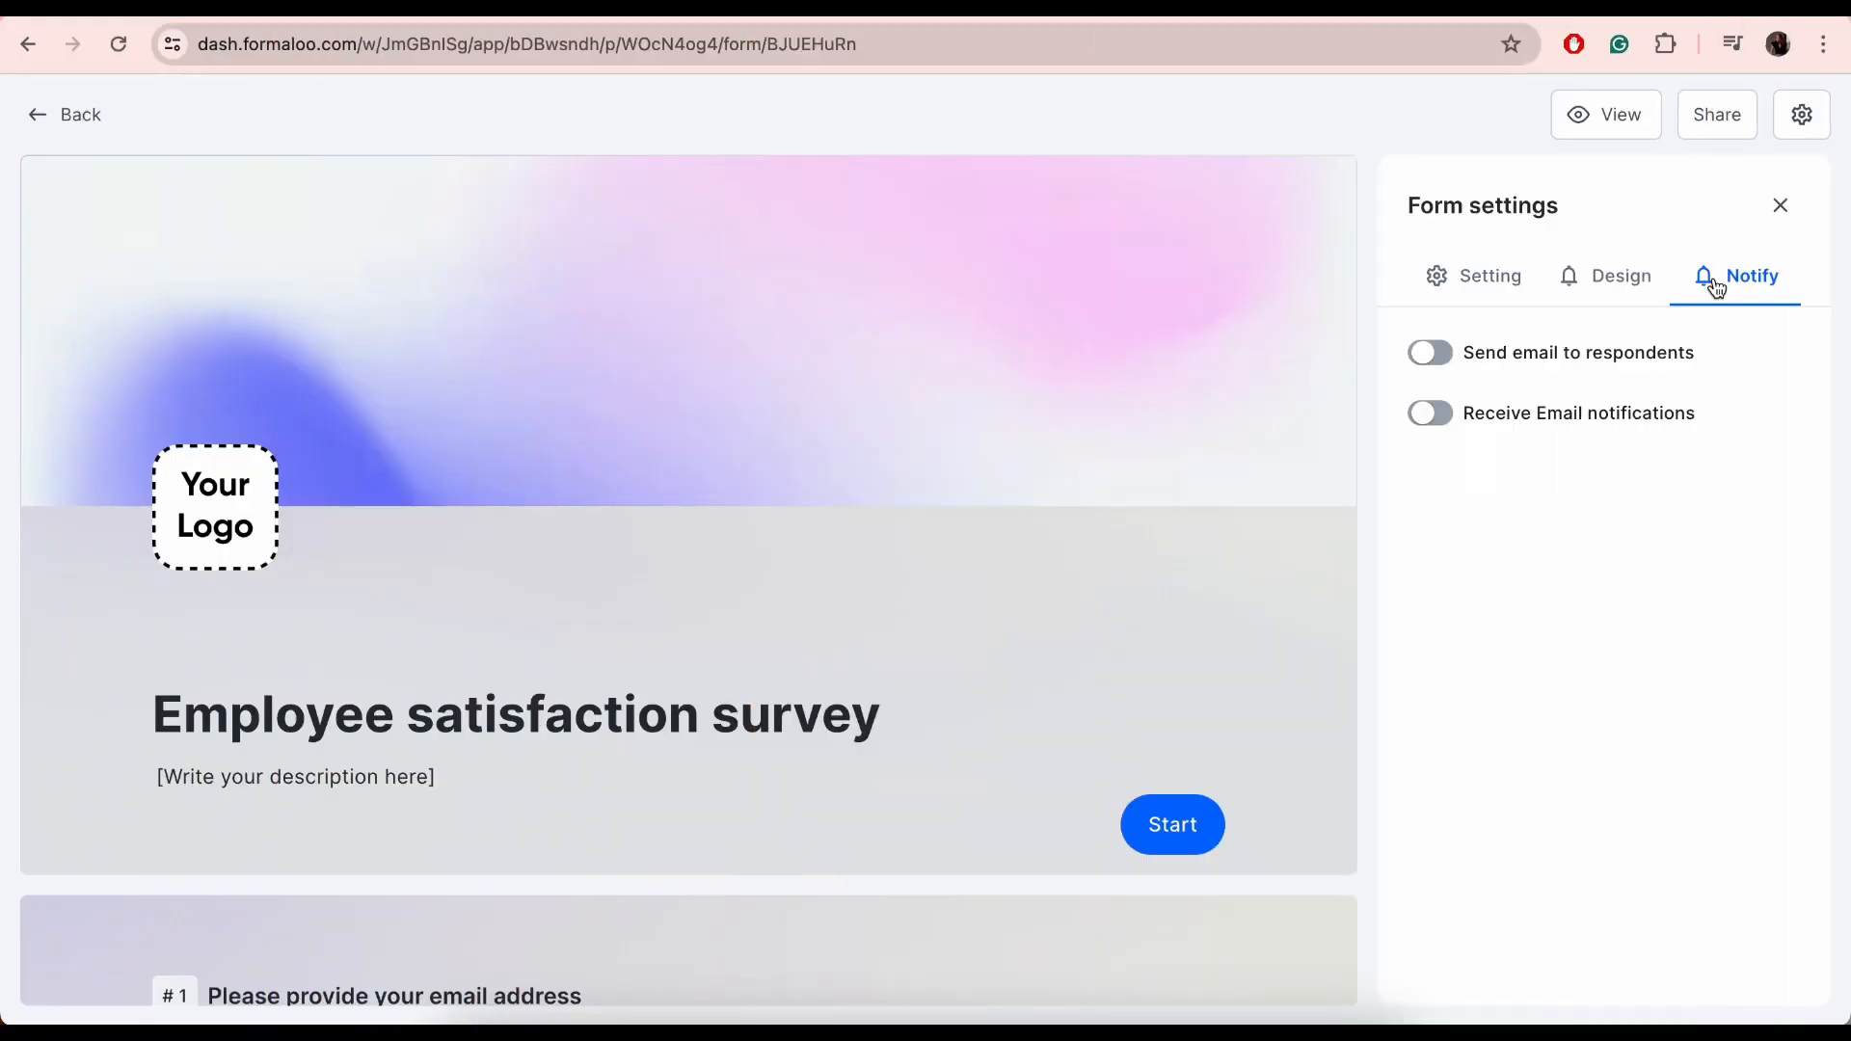
Turn on Receive Email notifications and view the recipient and forwarding email fields without entering any address
click(1446, 418)
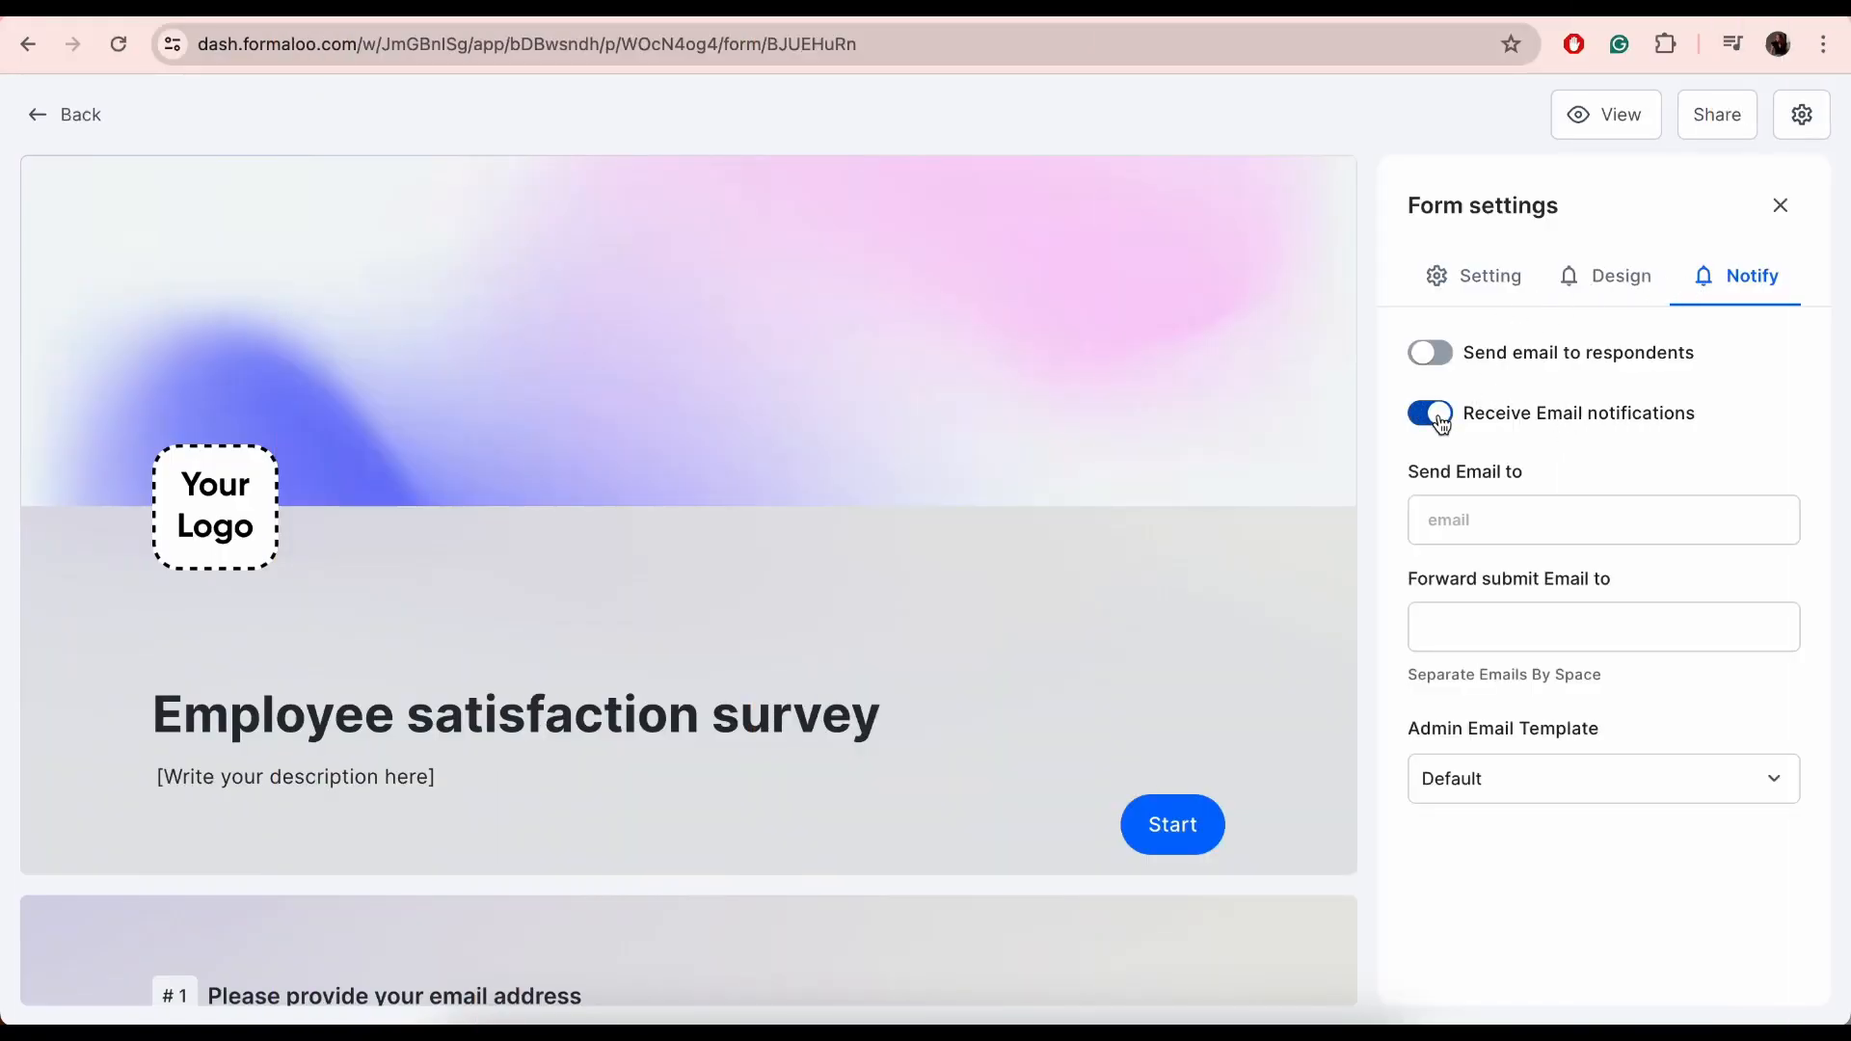
click(1515, 511)
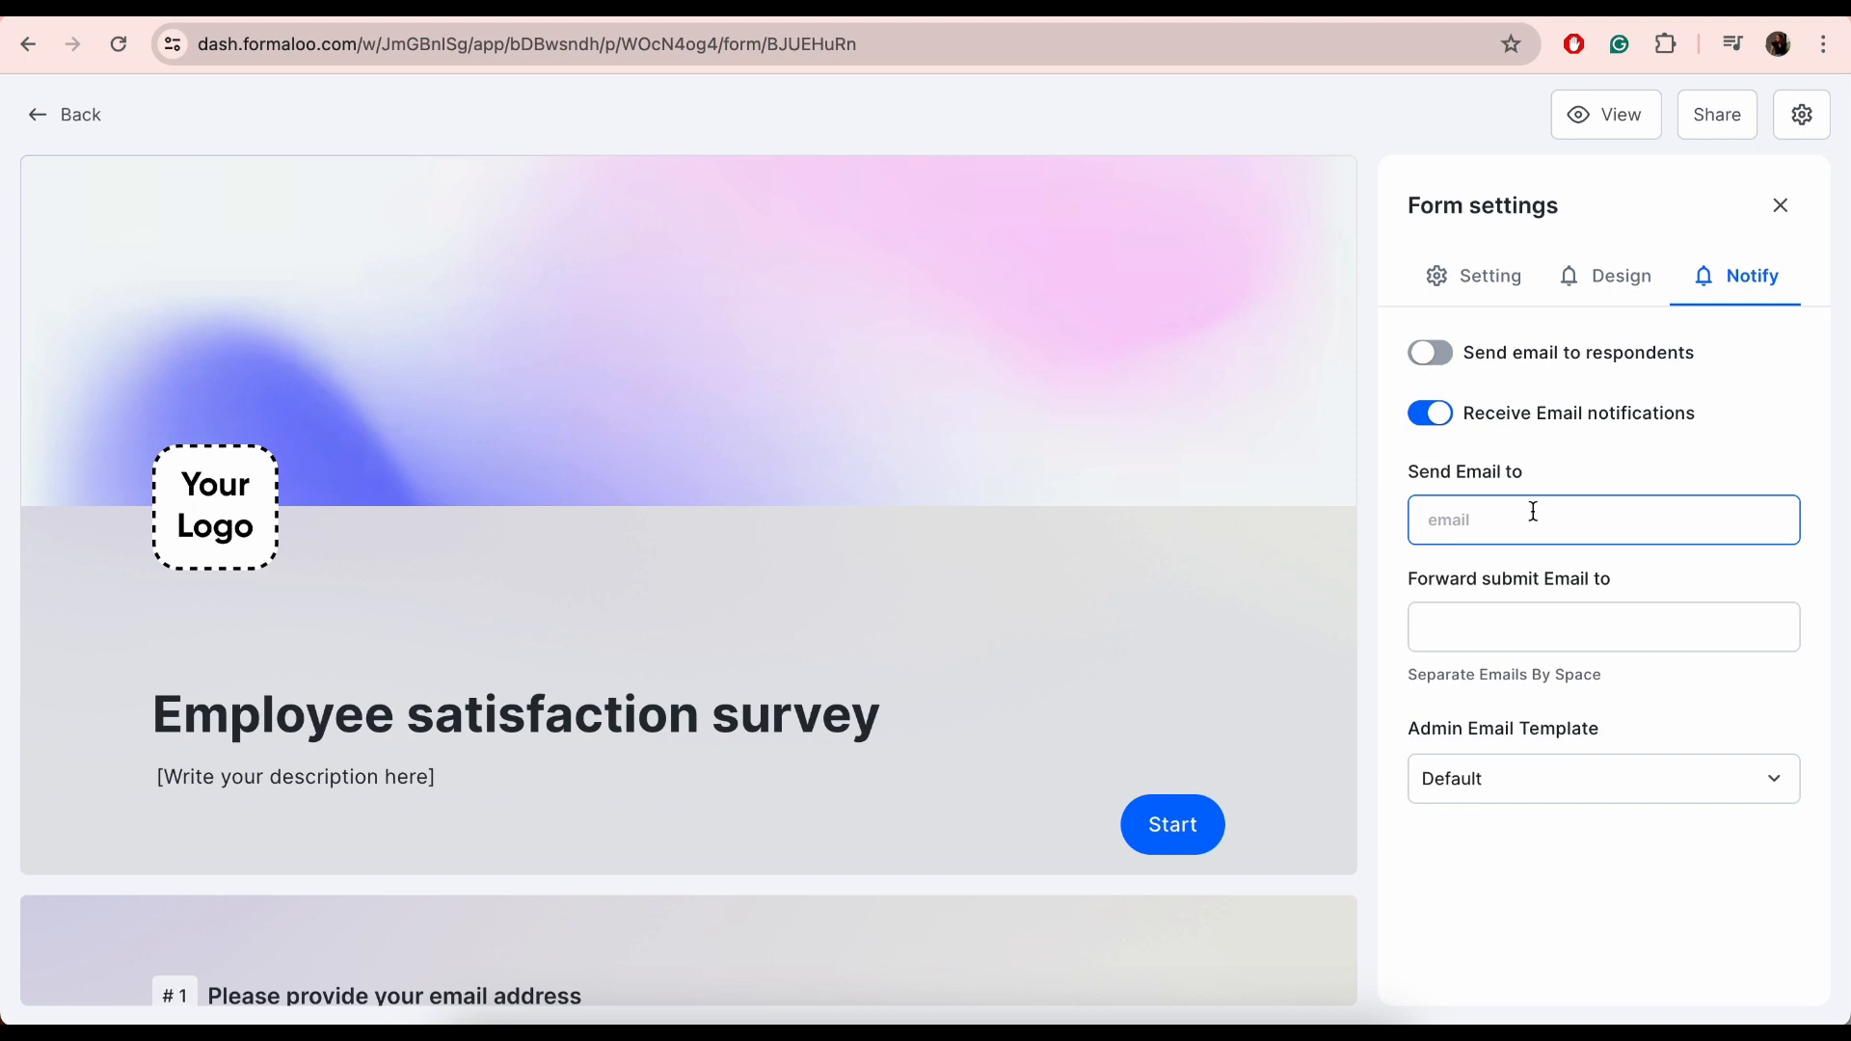
click(1537, 613)
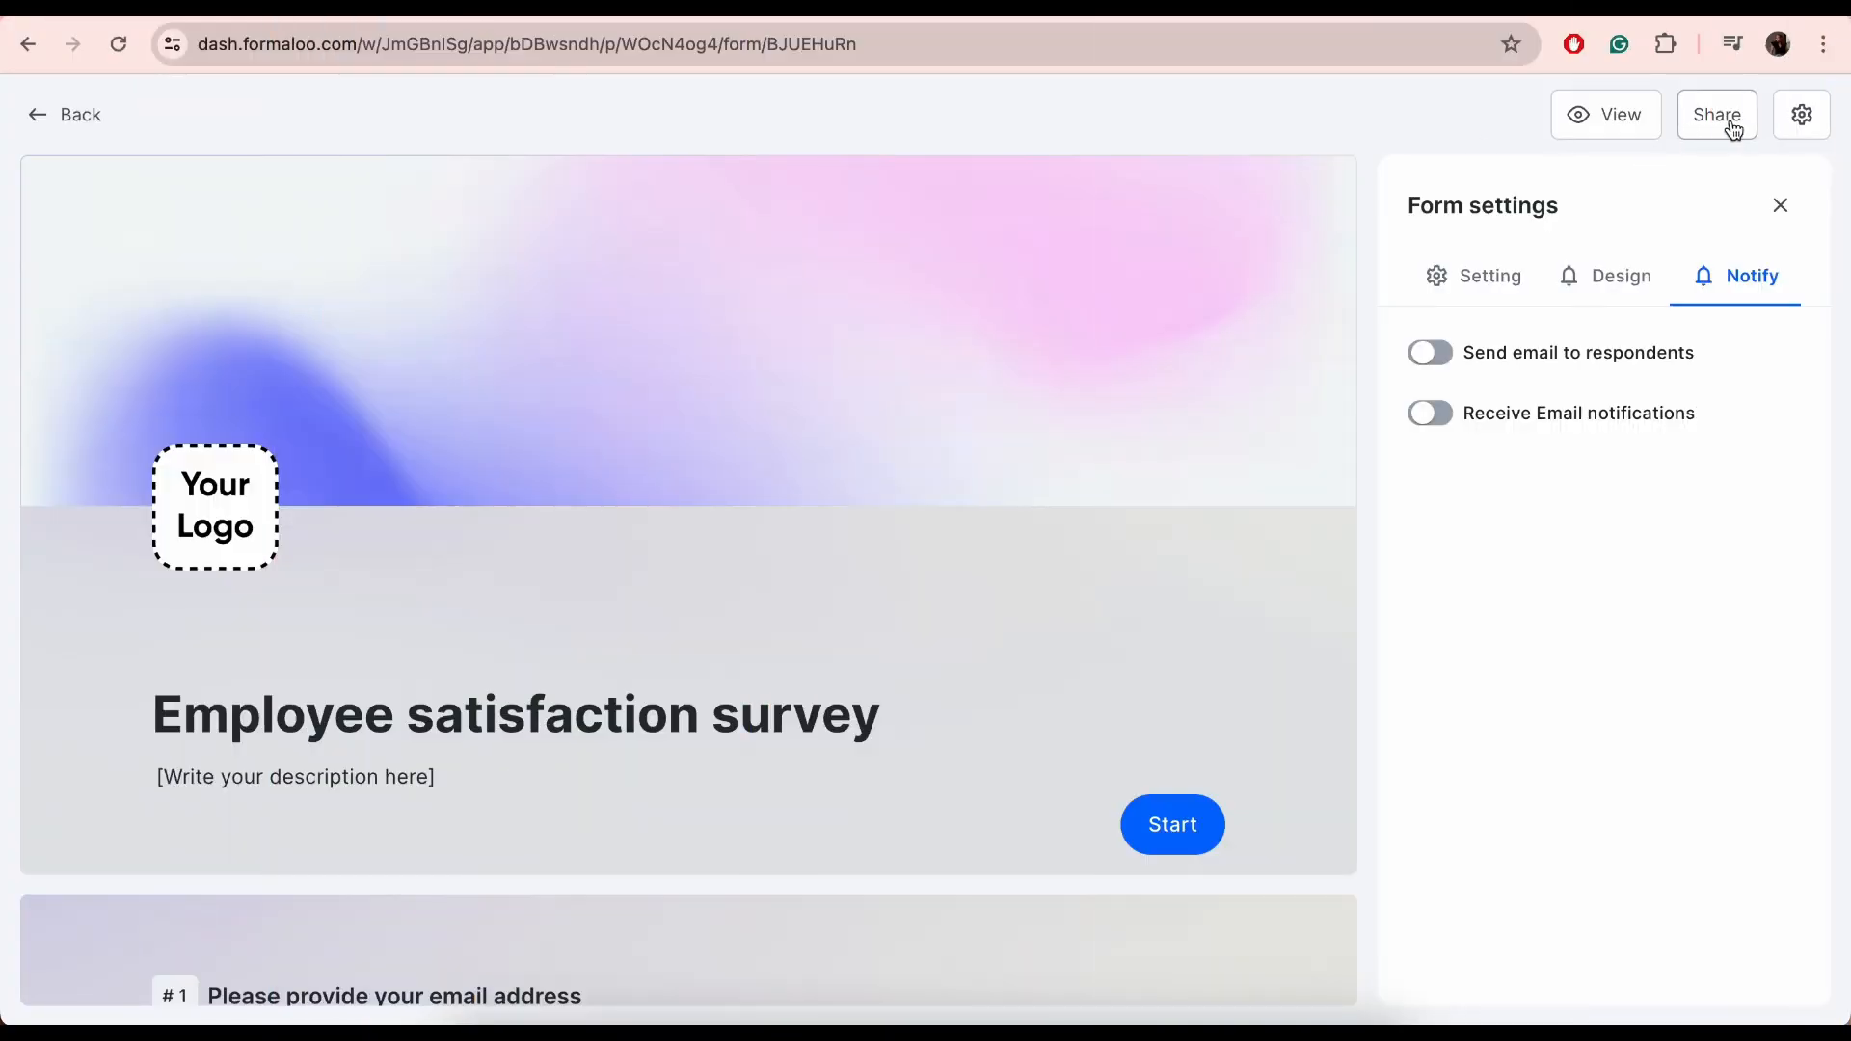
Open the form's sharing settings, copy the share link and set the custom ending of its URL to employeesurvey
click(1733, 129)
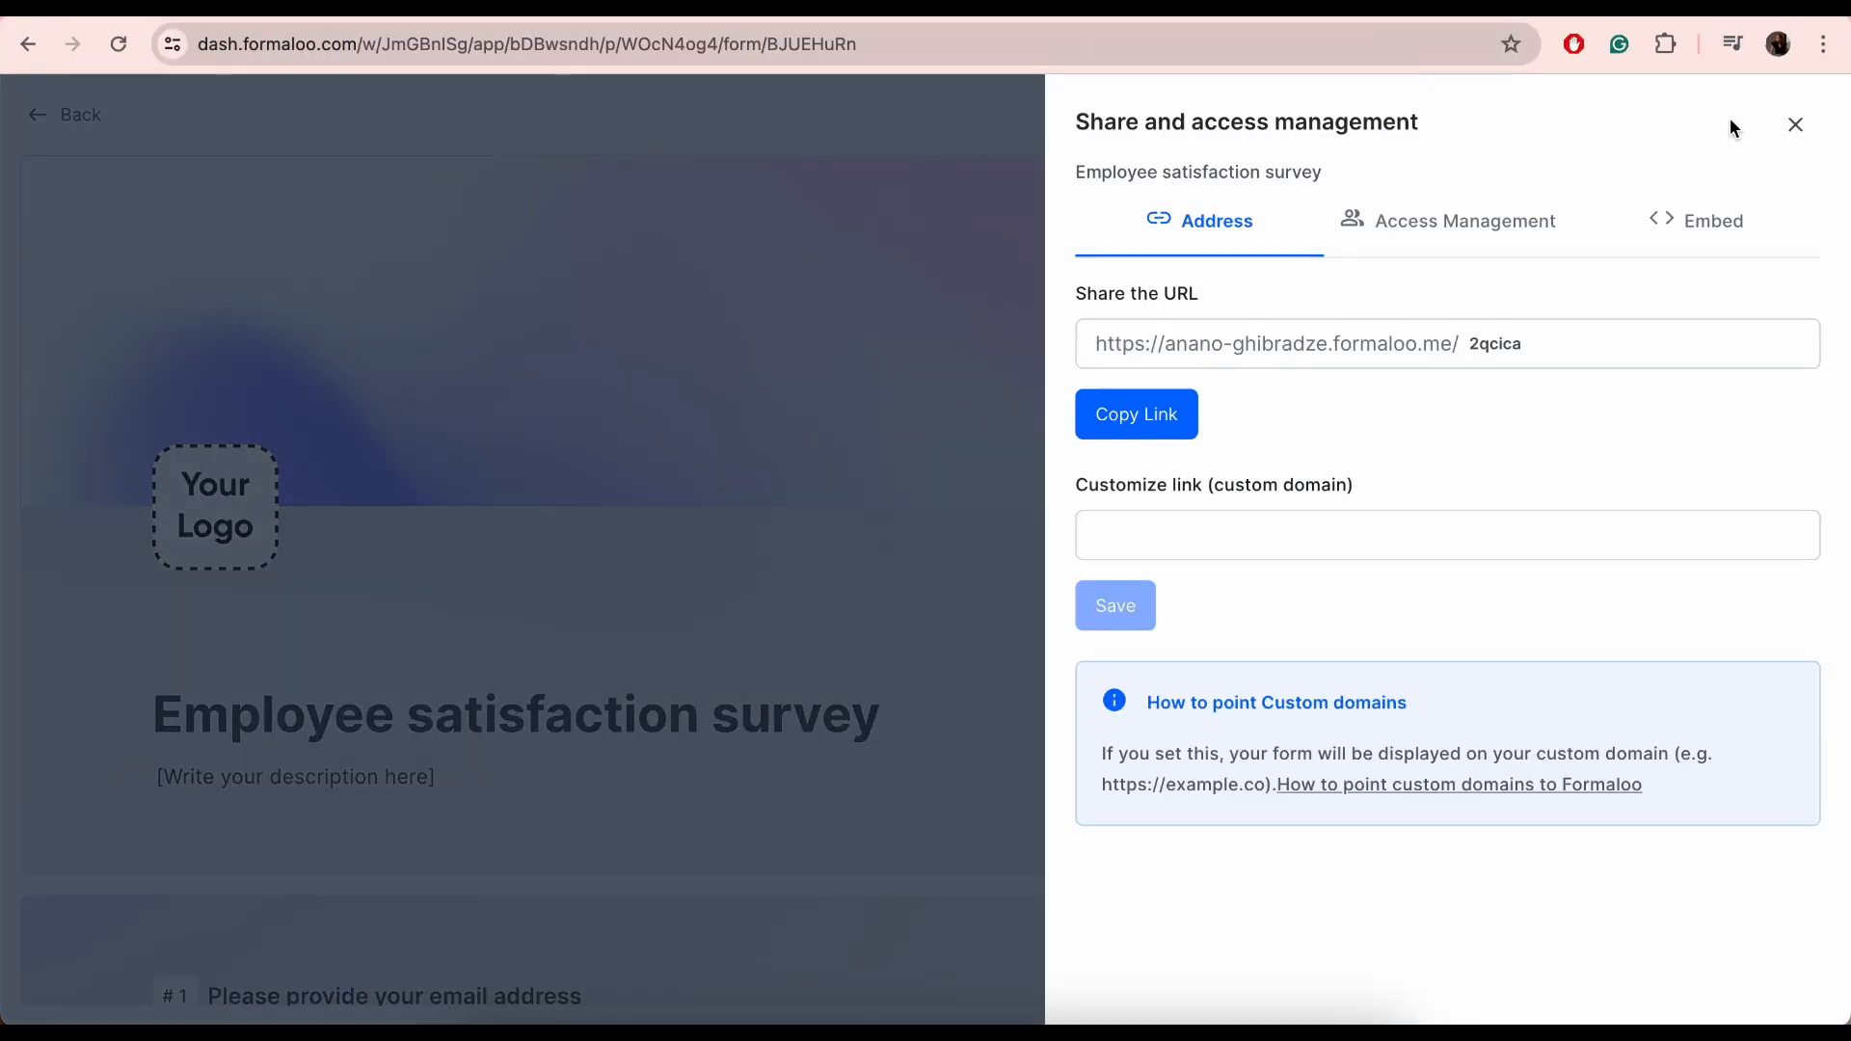
click(1158, 422)
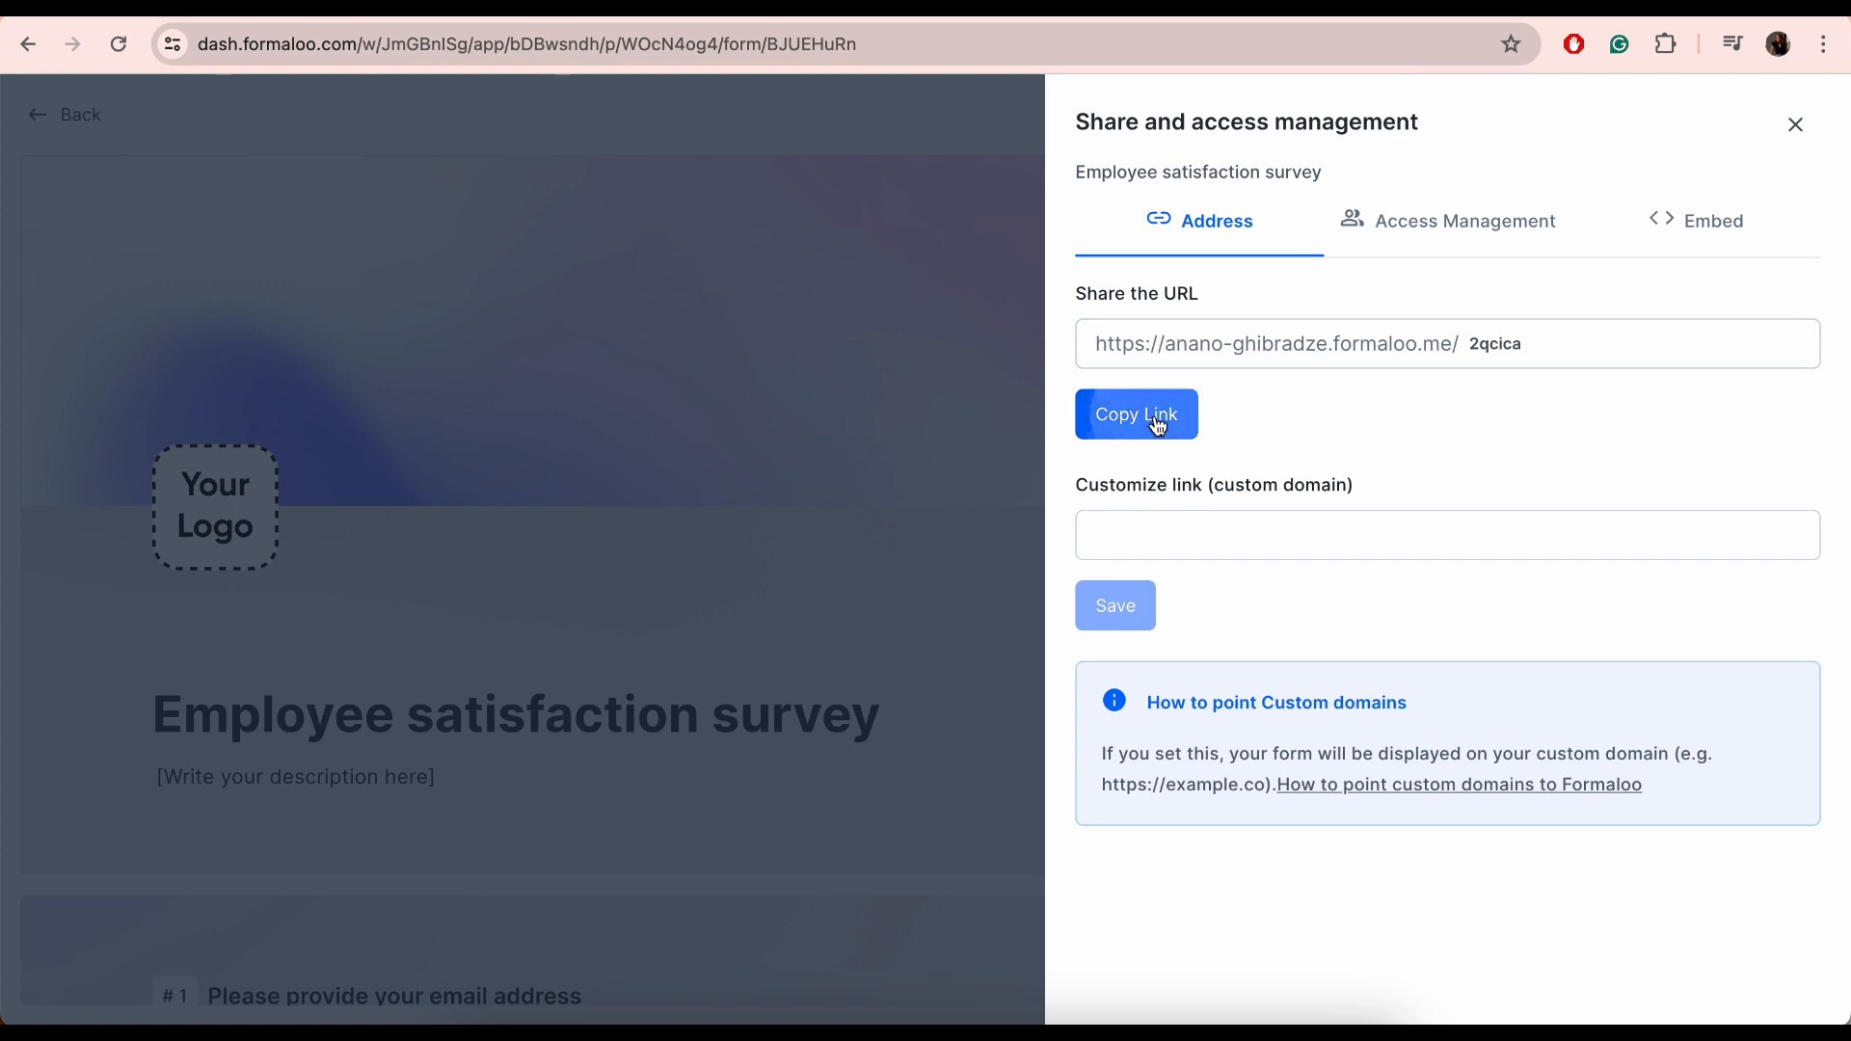
click(1259, 519)
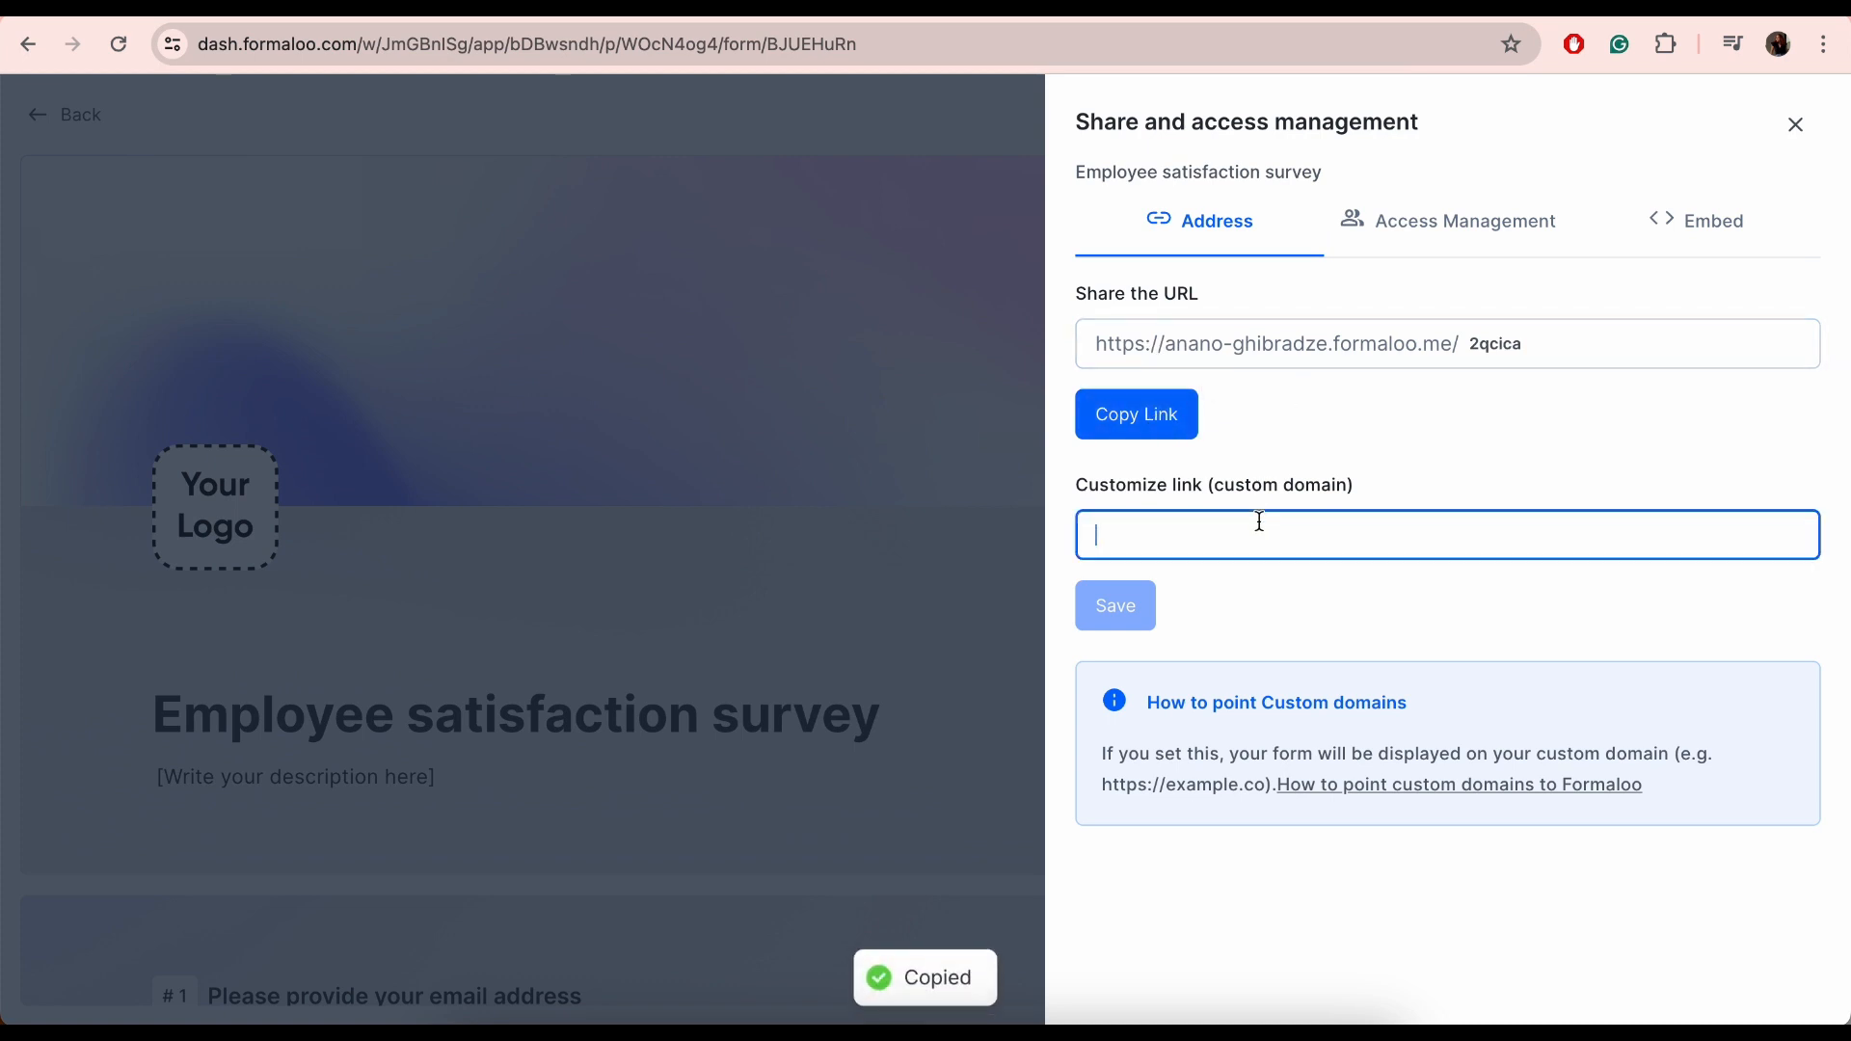
drag(1469, 345, 1575, 347)
key(BackSpace)
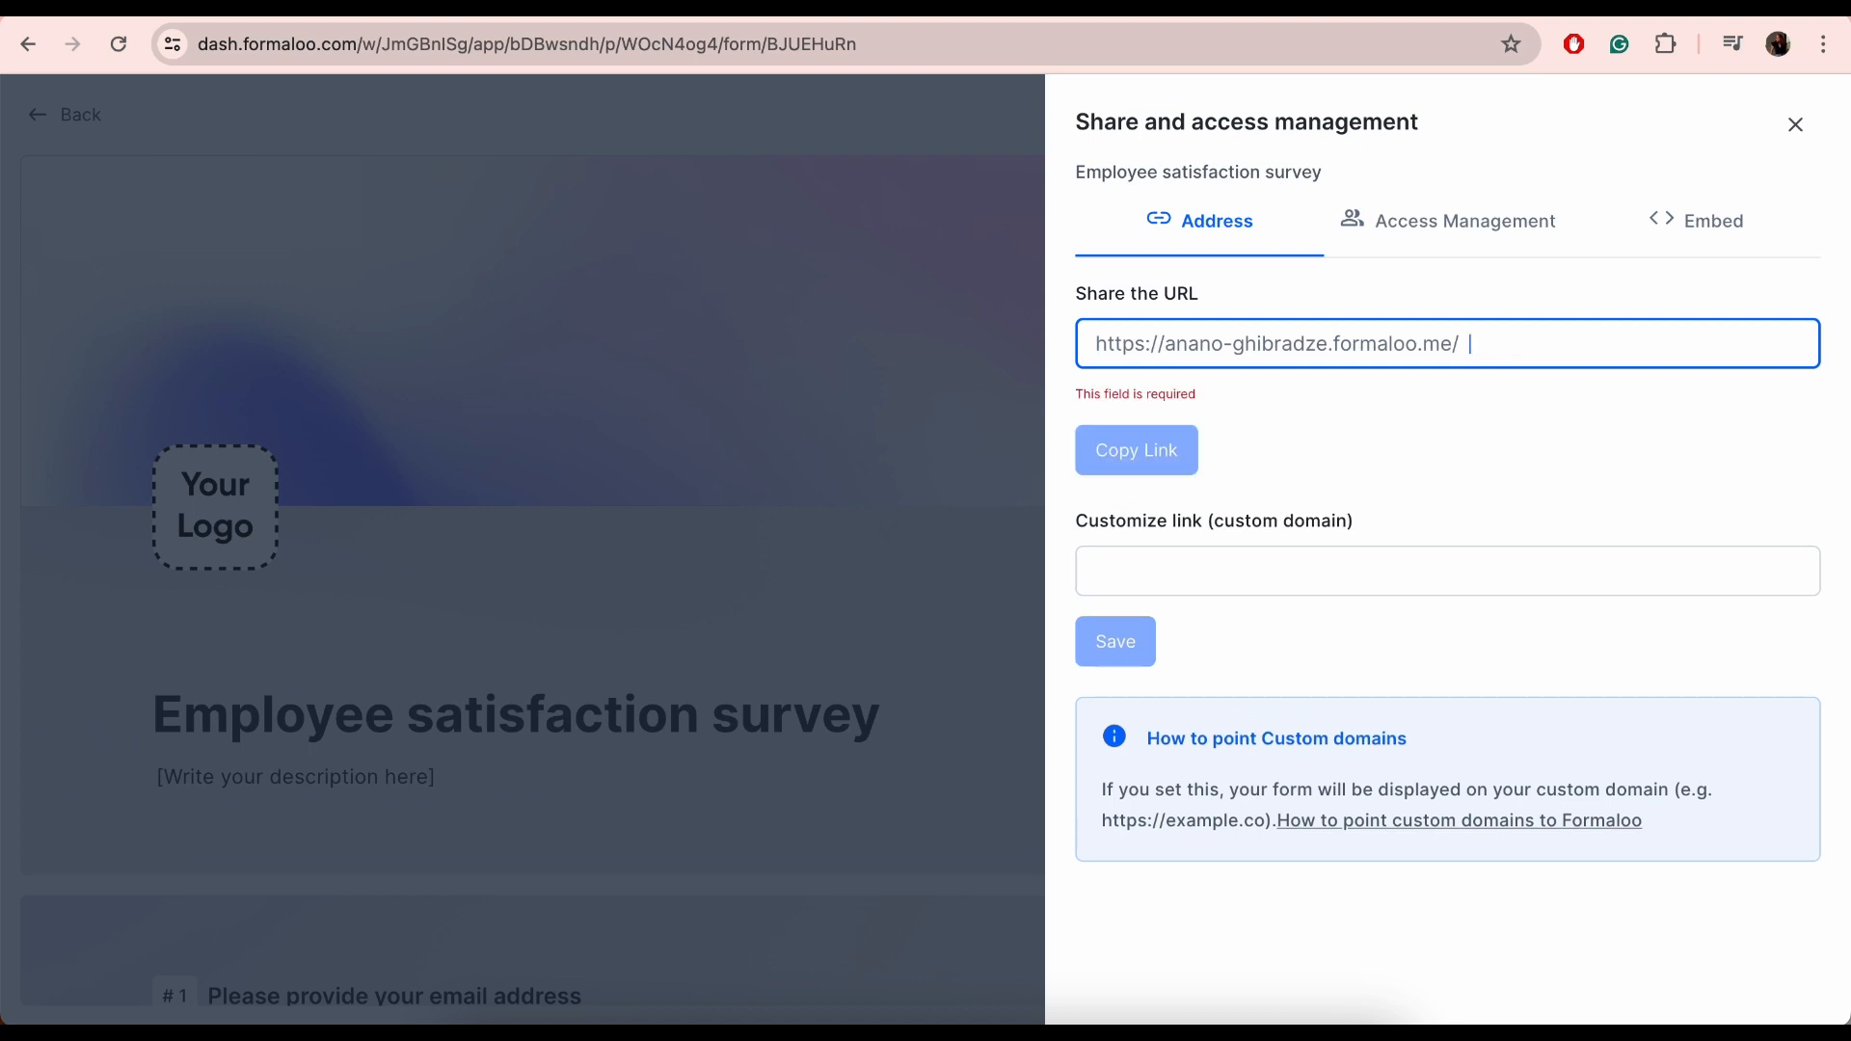
text(E)
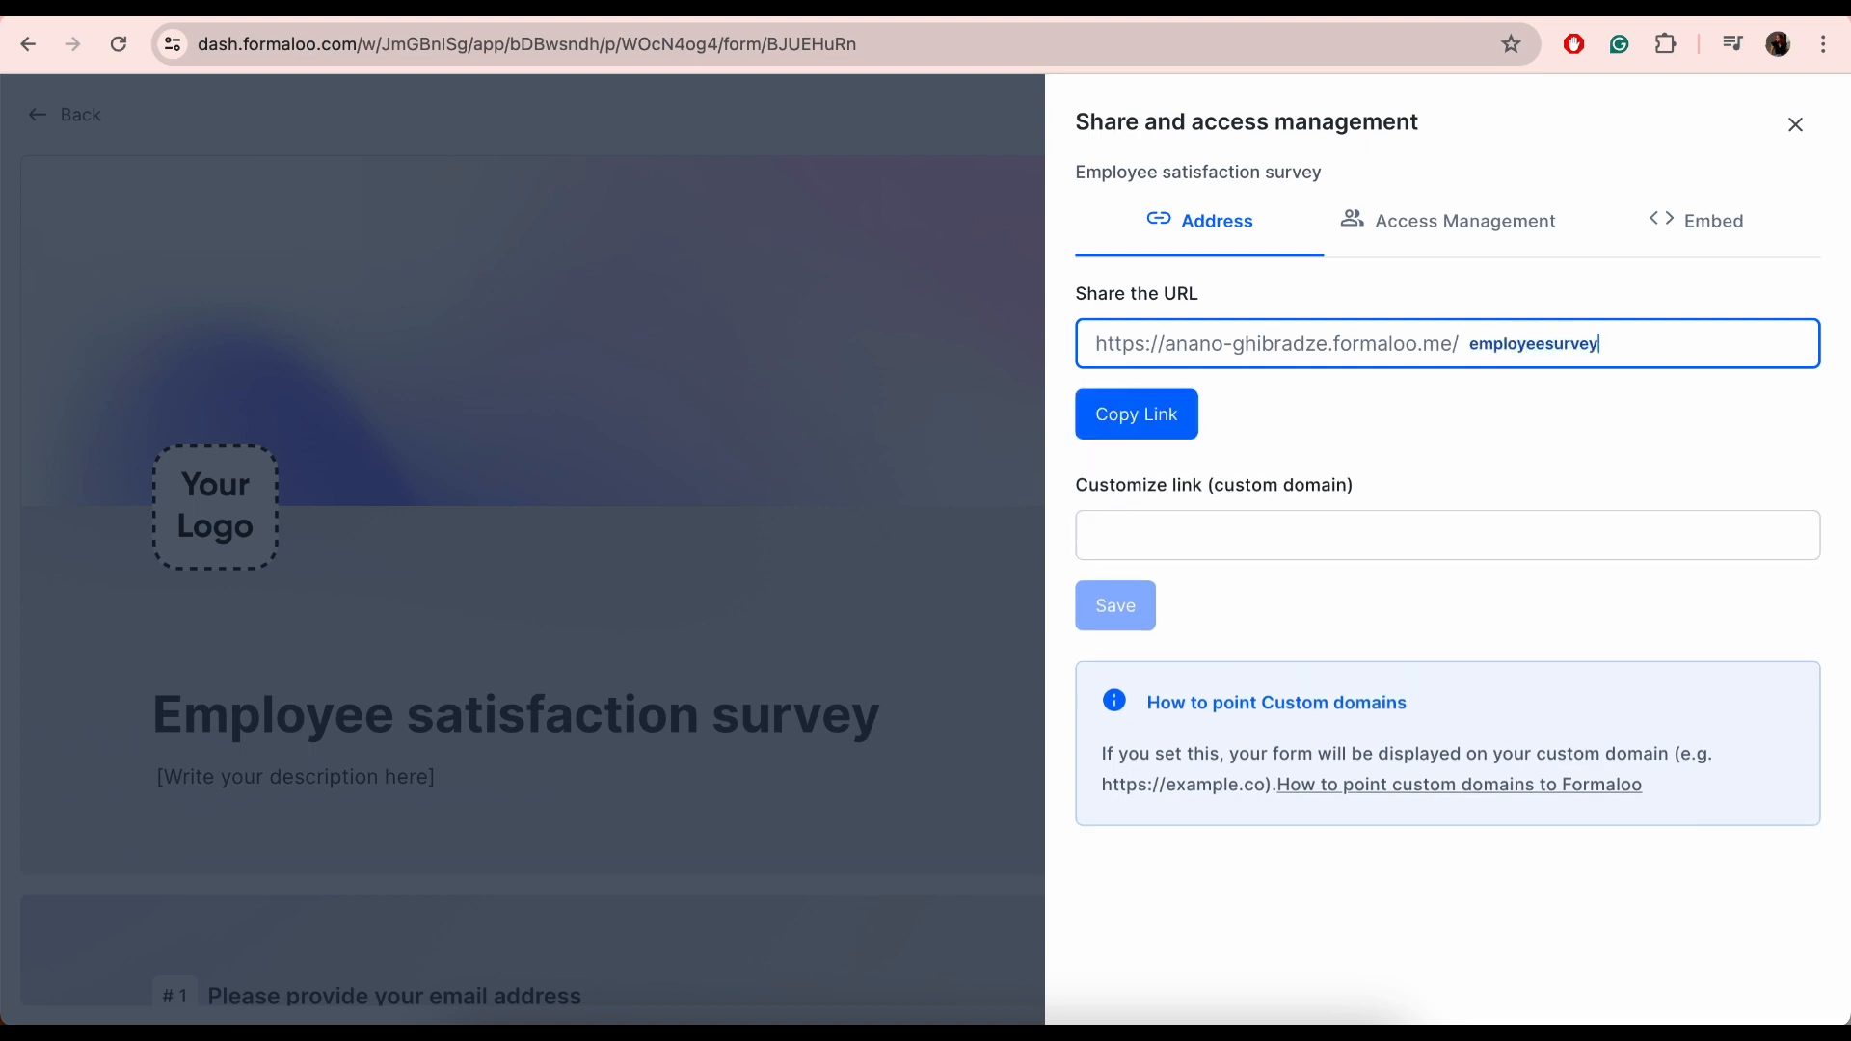
View the form's access management and the permission levels available for a new member, without adding anyone
click(1529, 219)
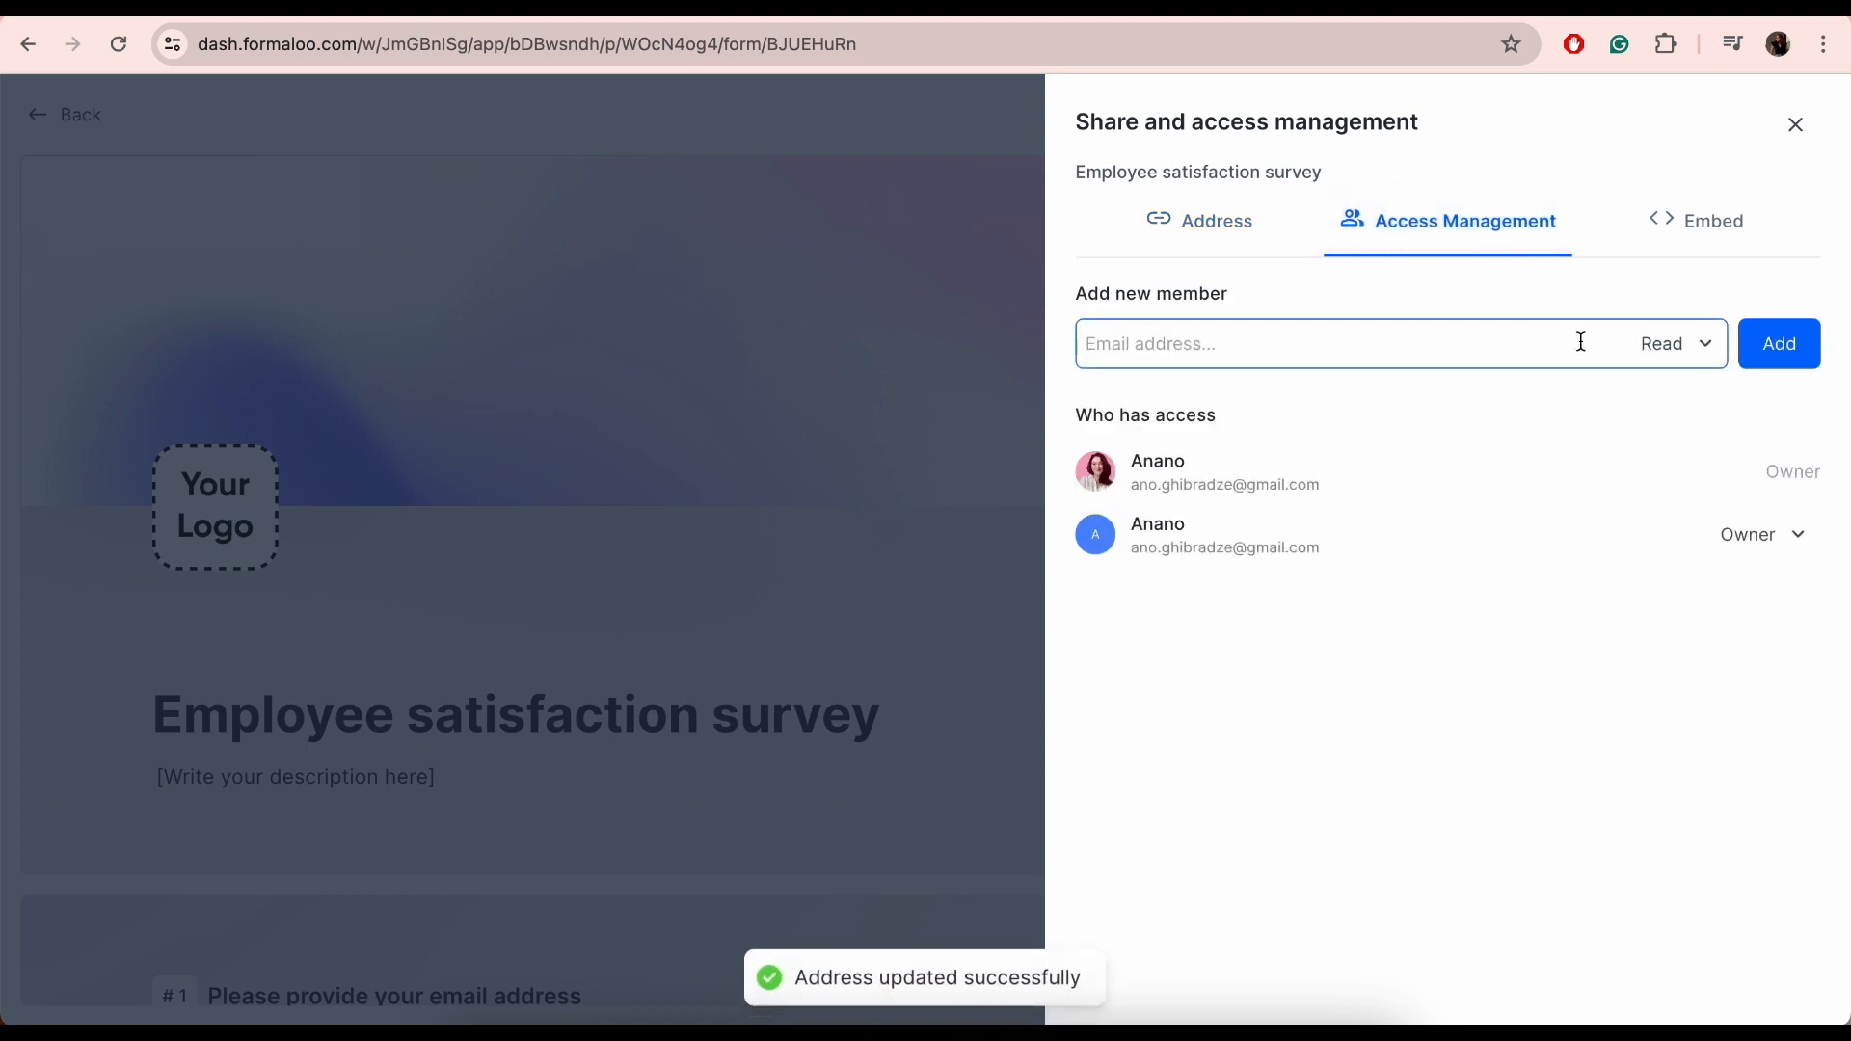
click(1581, 343)
click(1669, 351)
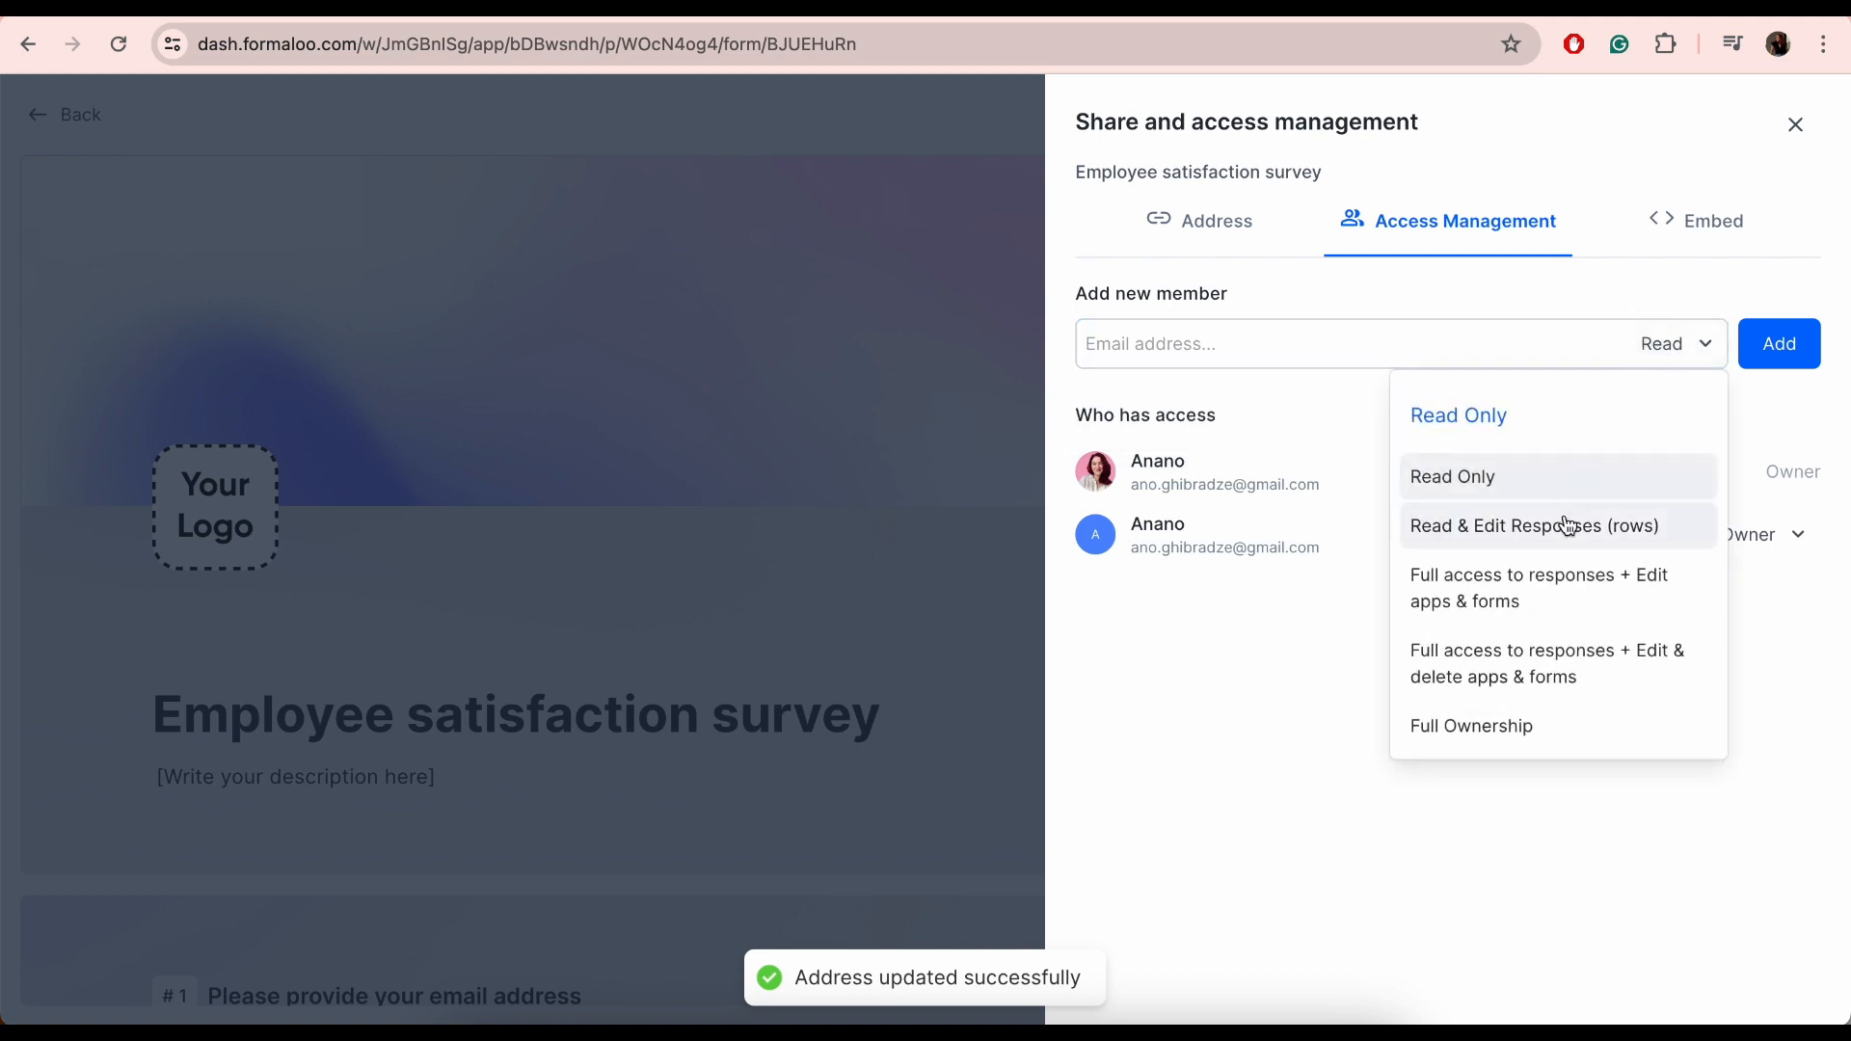
click(1469, 824)
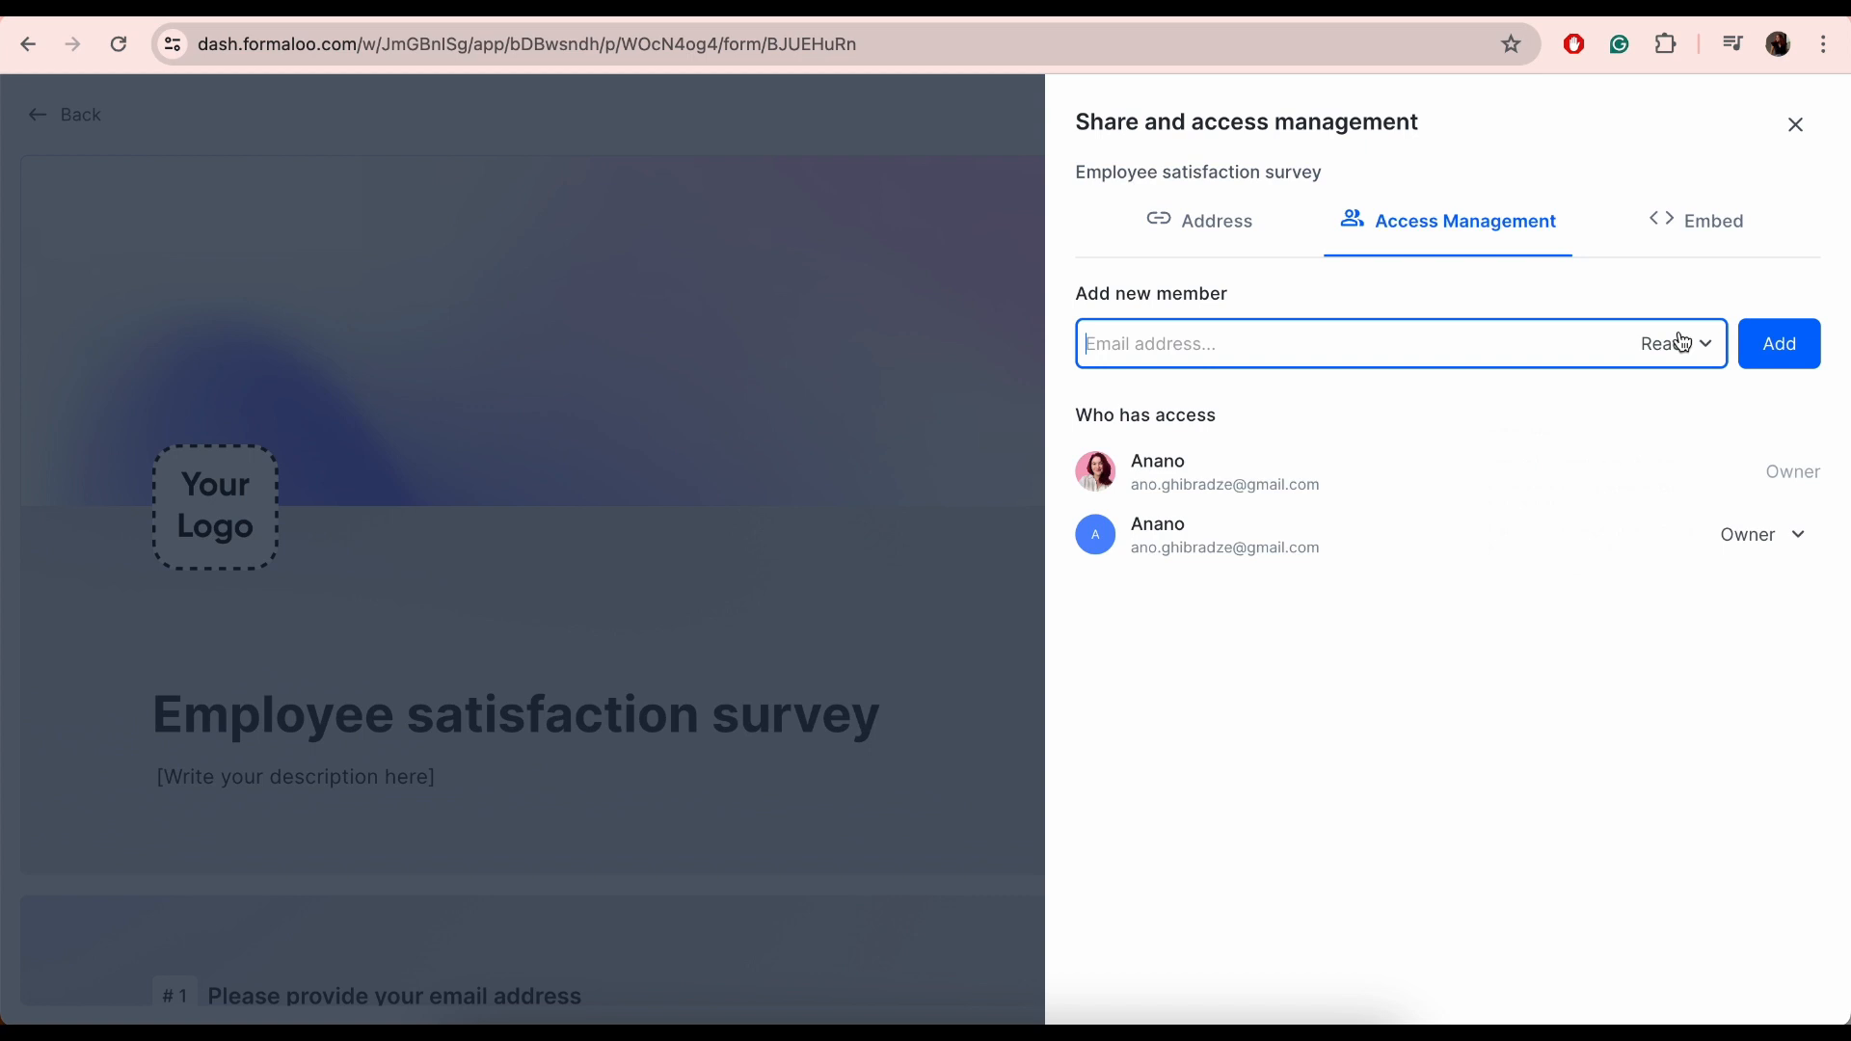
Examine the form's embed code and preview for the Embedded link, Iframe, Script and Chatbot options
click(1702, 224)
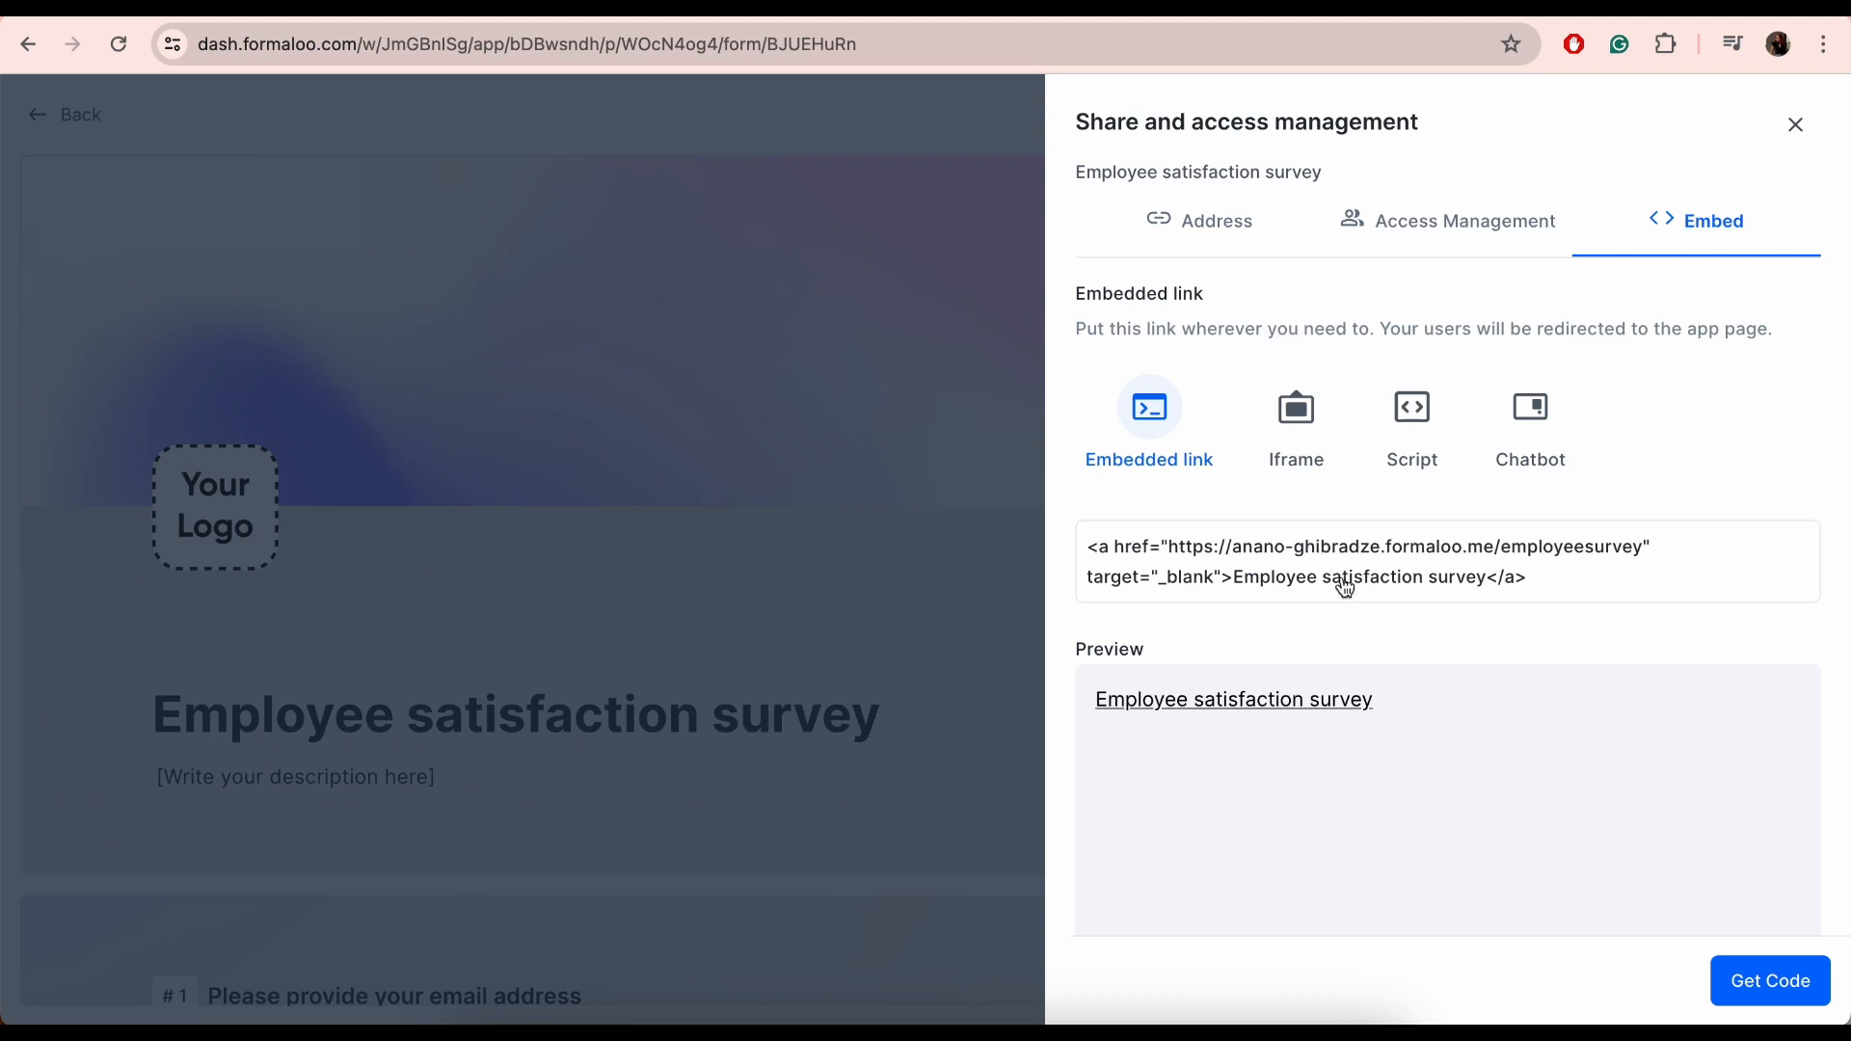
scroll(1223, 680, down, 3)
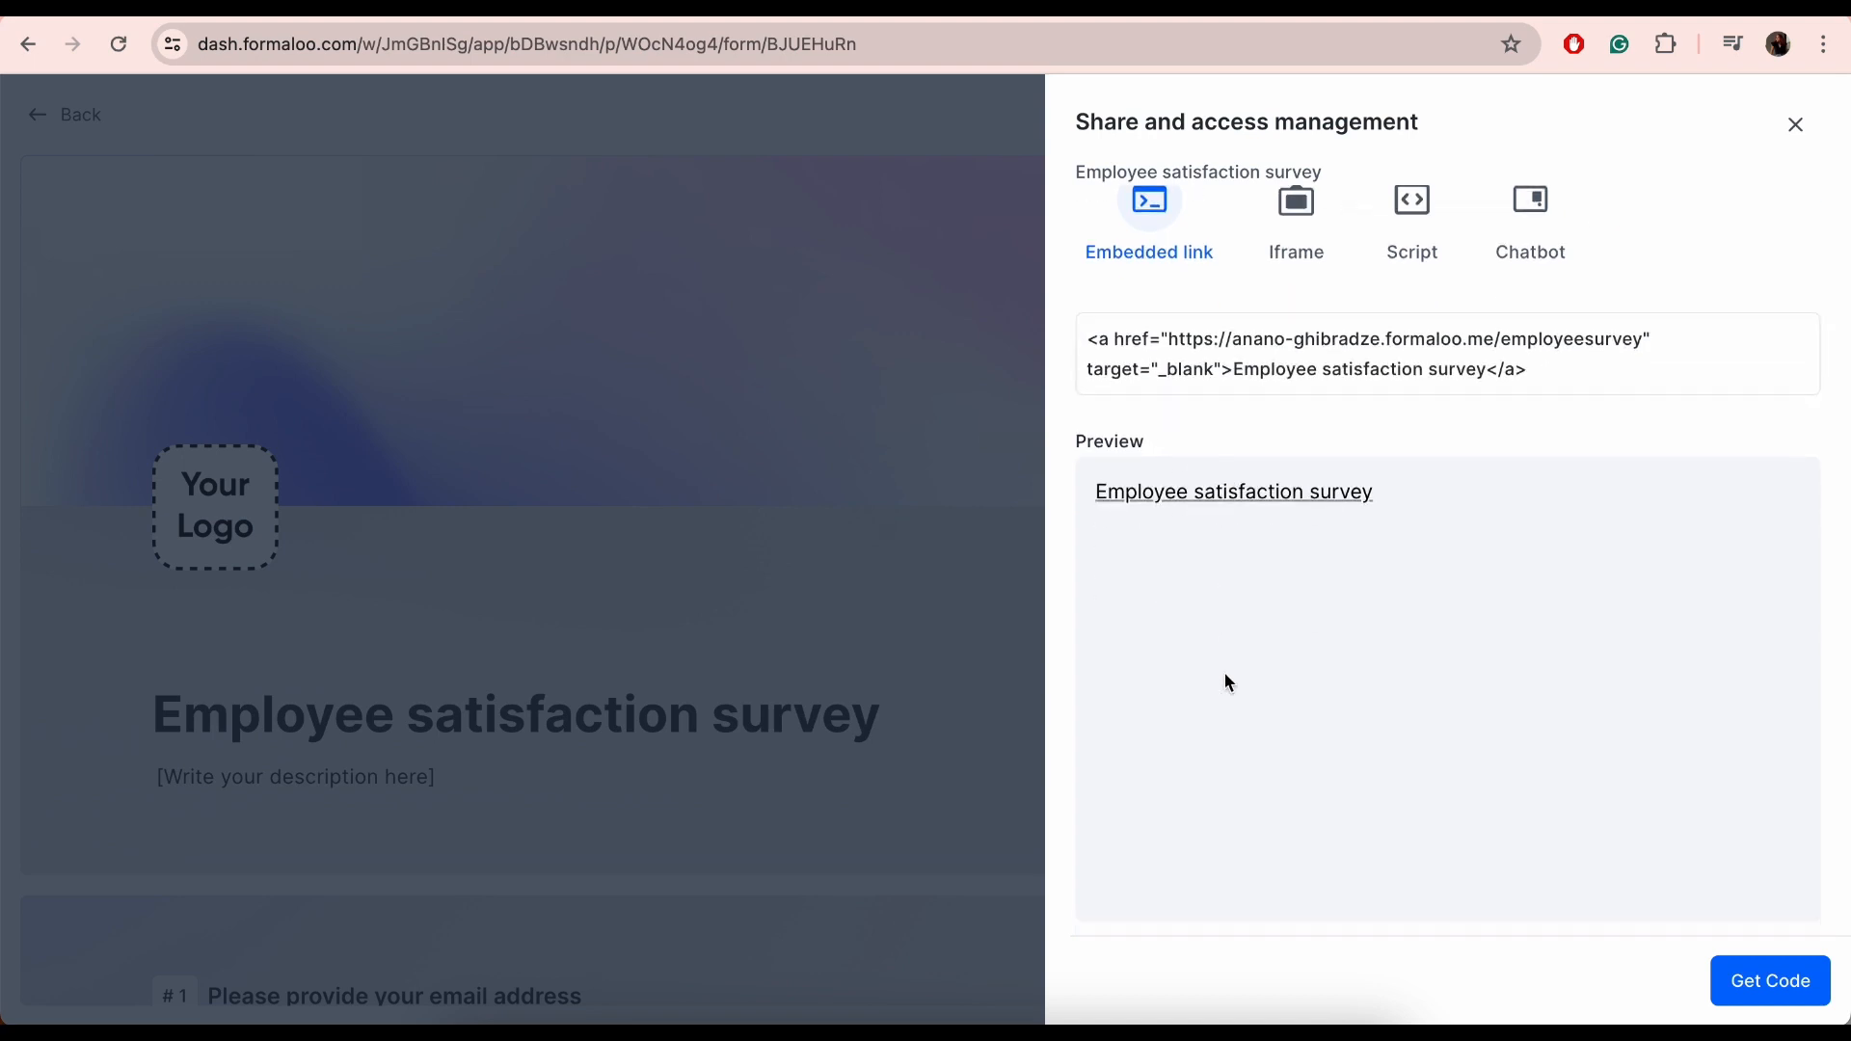
scroll(1223, 681, up, 3)
scroll(1273, 403, up, 1)
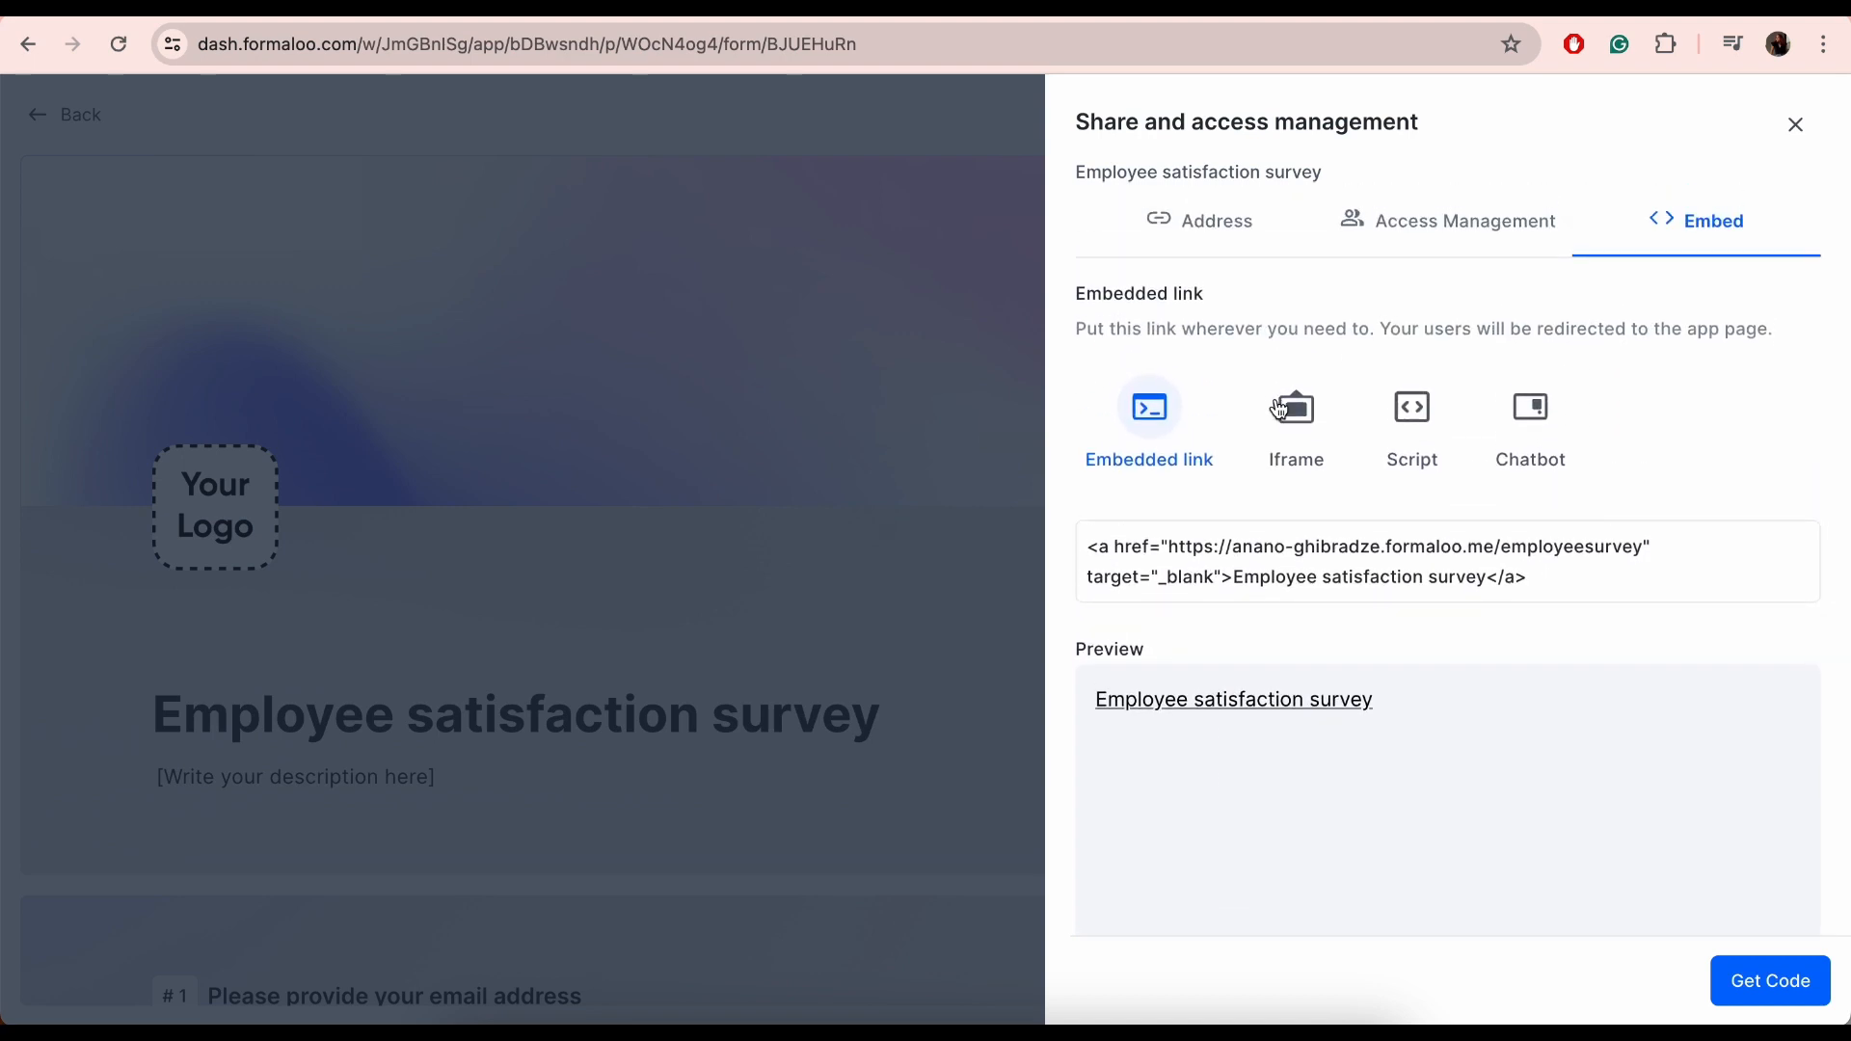
click(1290, 405)
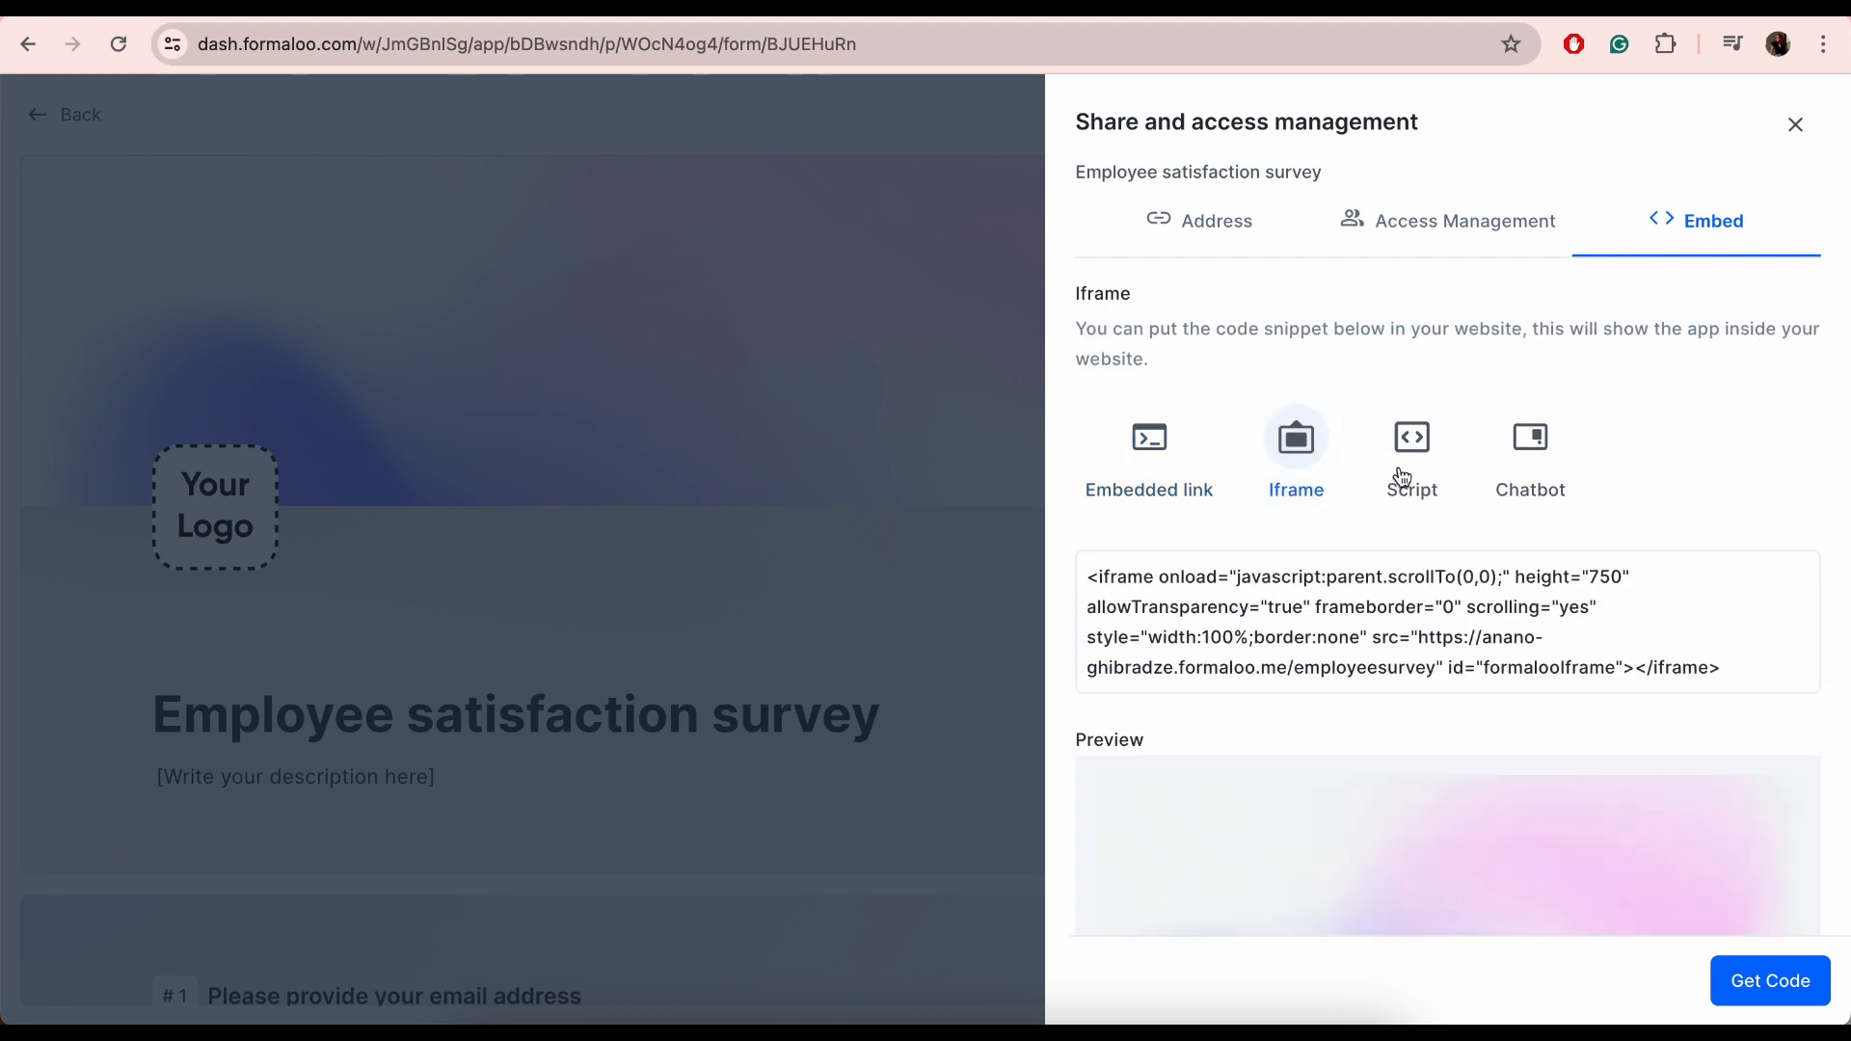
click(1416, 489)
scroll(1466, 522, down, 5)
scroll(1504, 453, up, 4)
click(1550, 371)
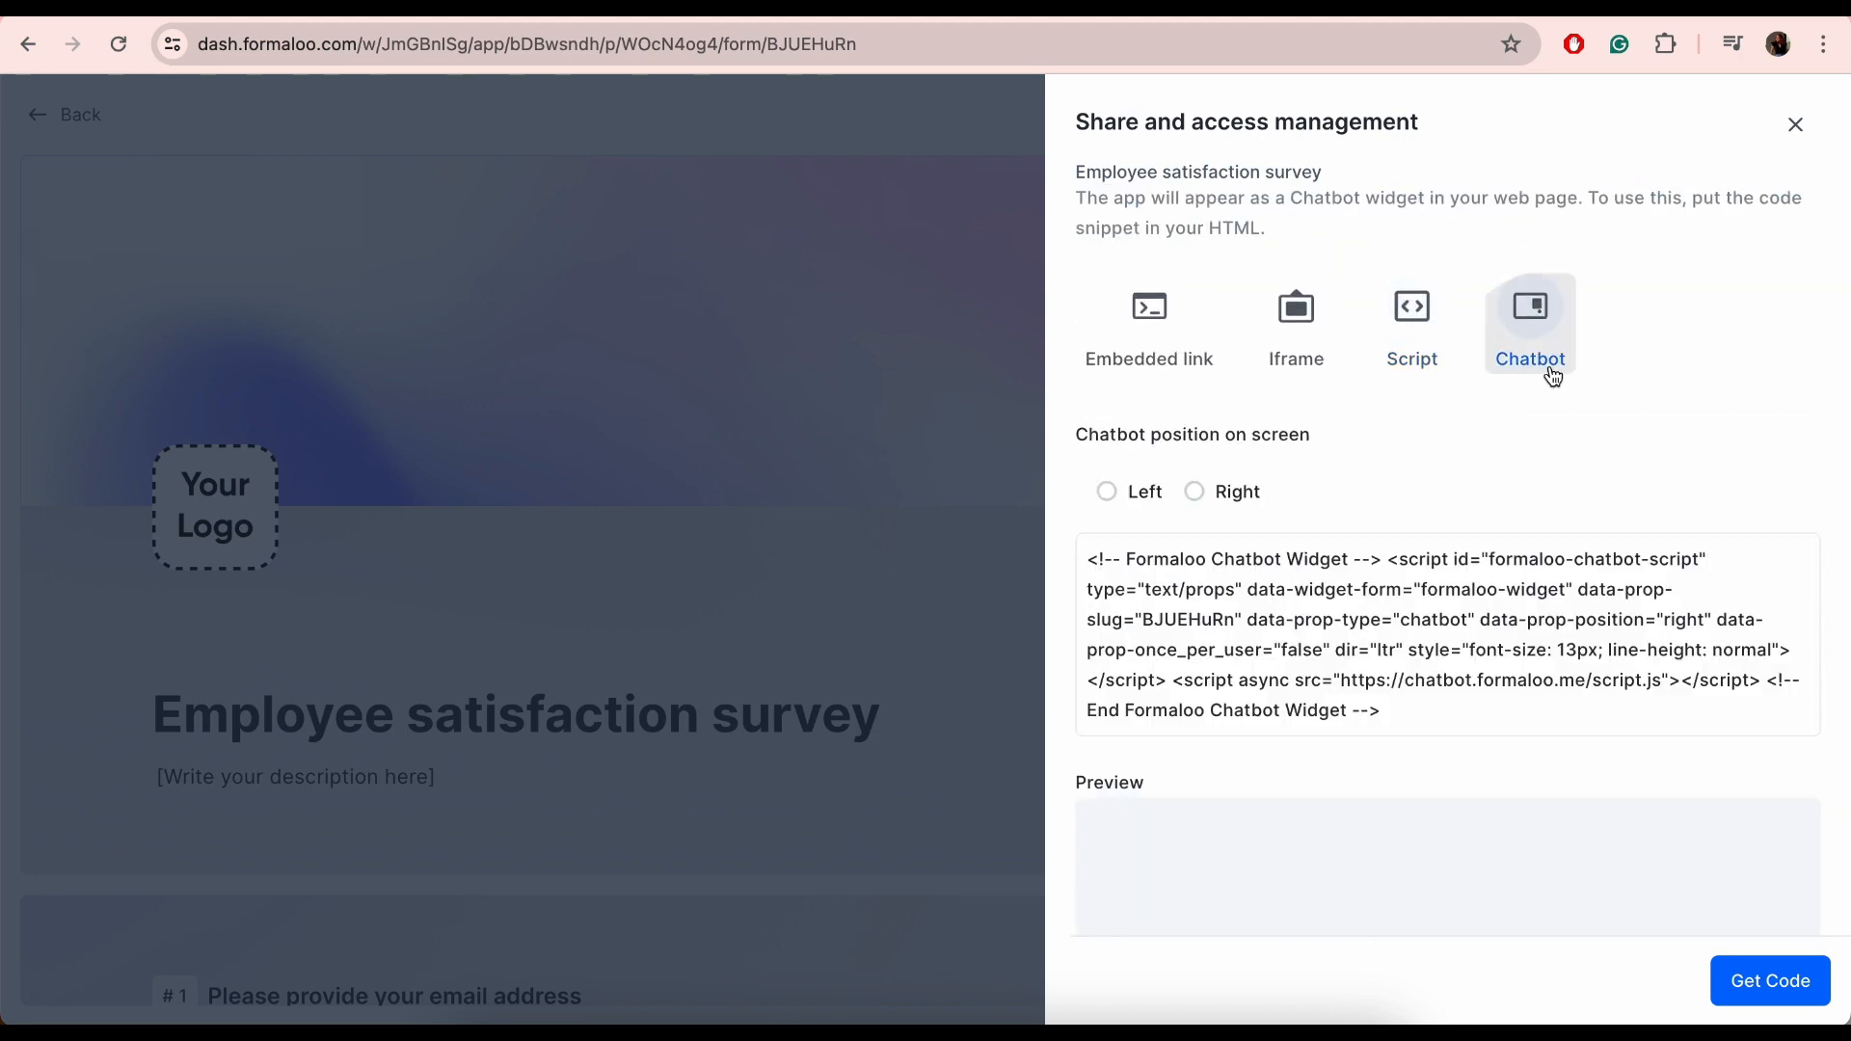
scroll(1446, 540, down, 9)
scroll(1552, 559, up, 4)
scroll(1519, 445, up, 5)
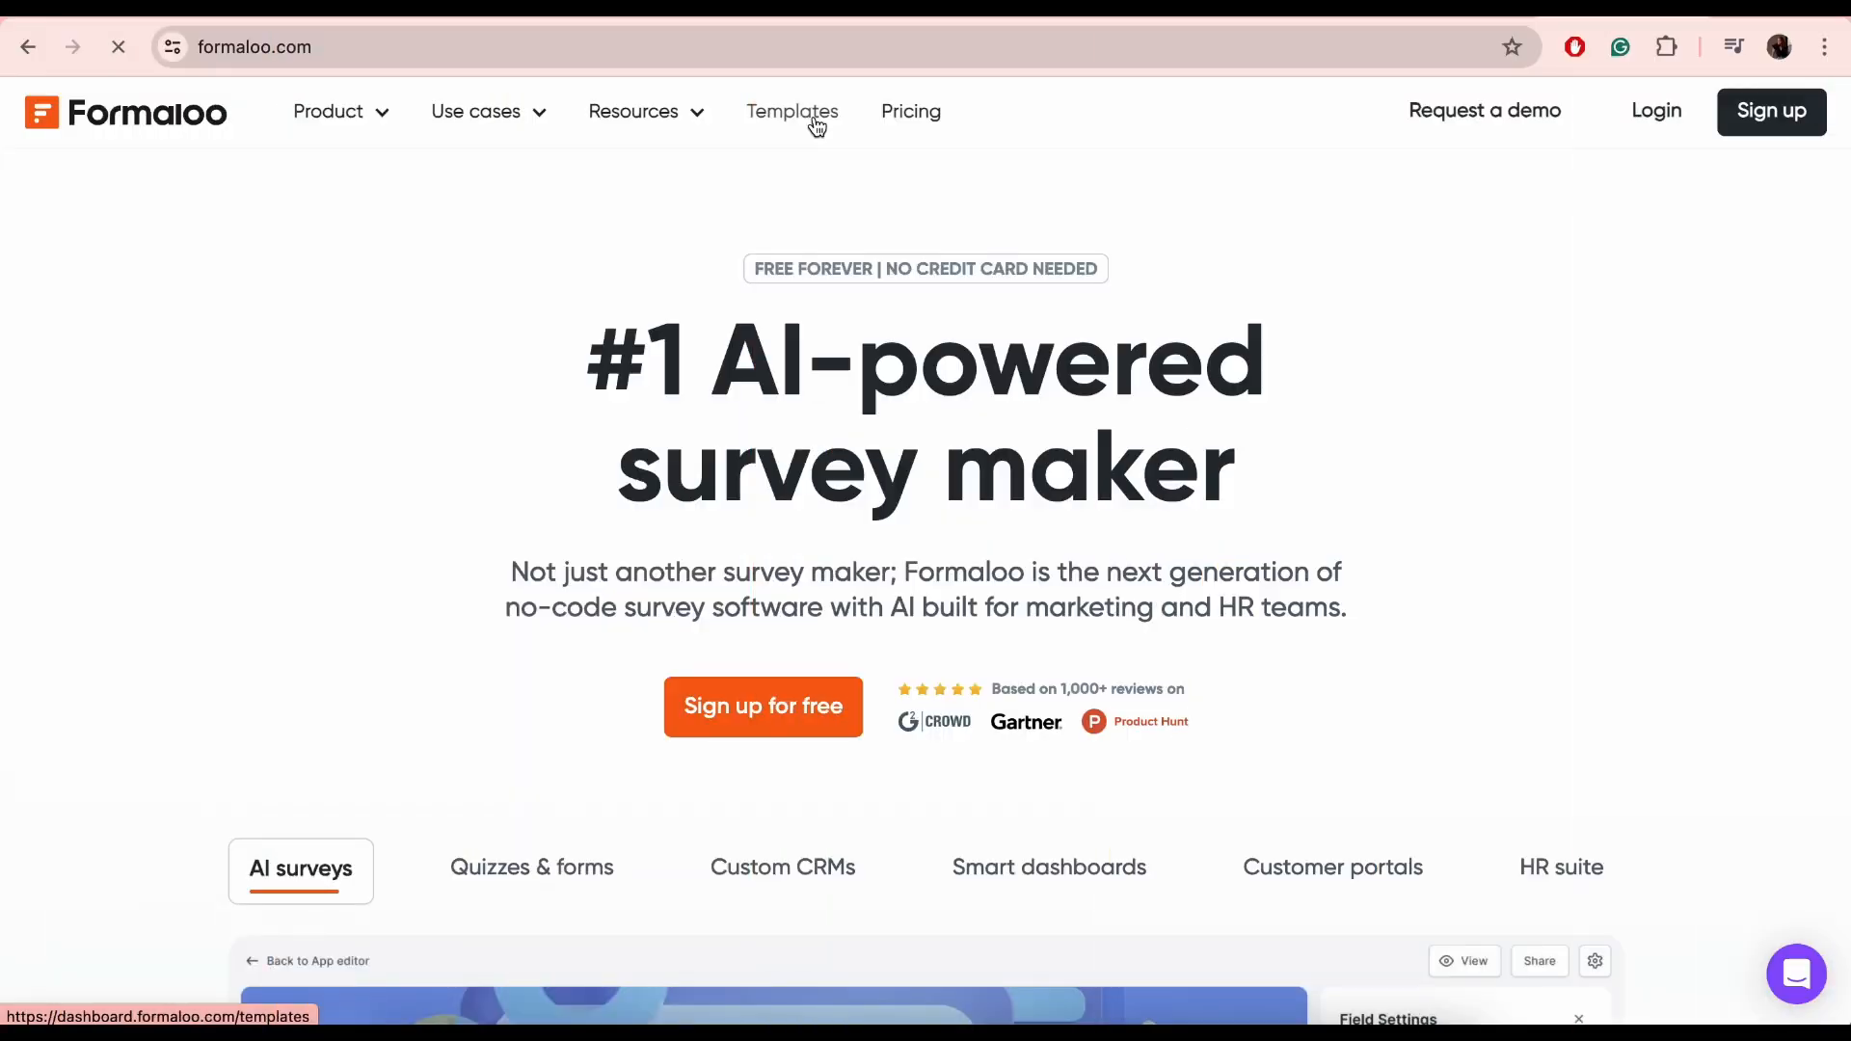
Switch to the Formaloo website, open its template gallery and browse all featured templates and the other template categories
click(810, 122)
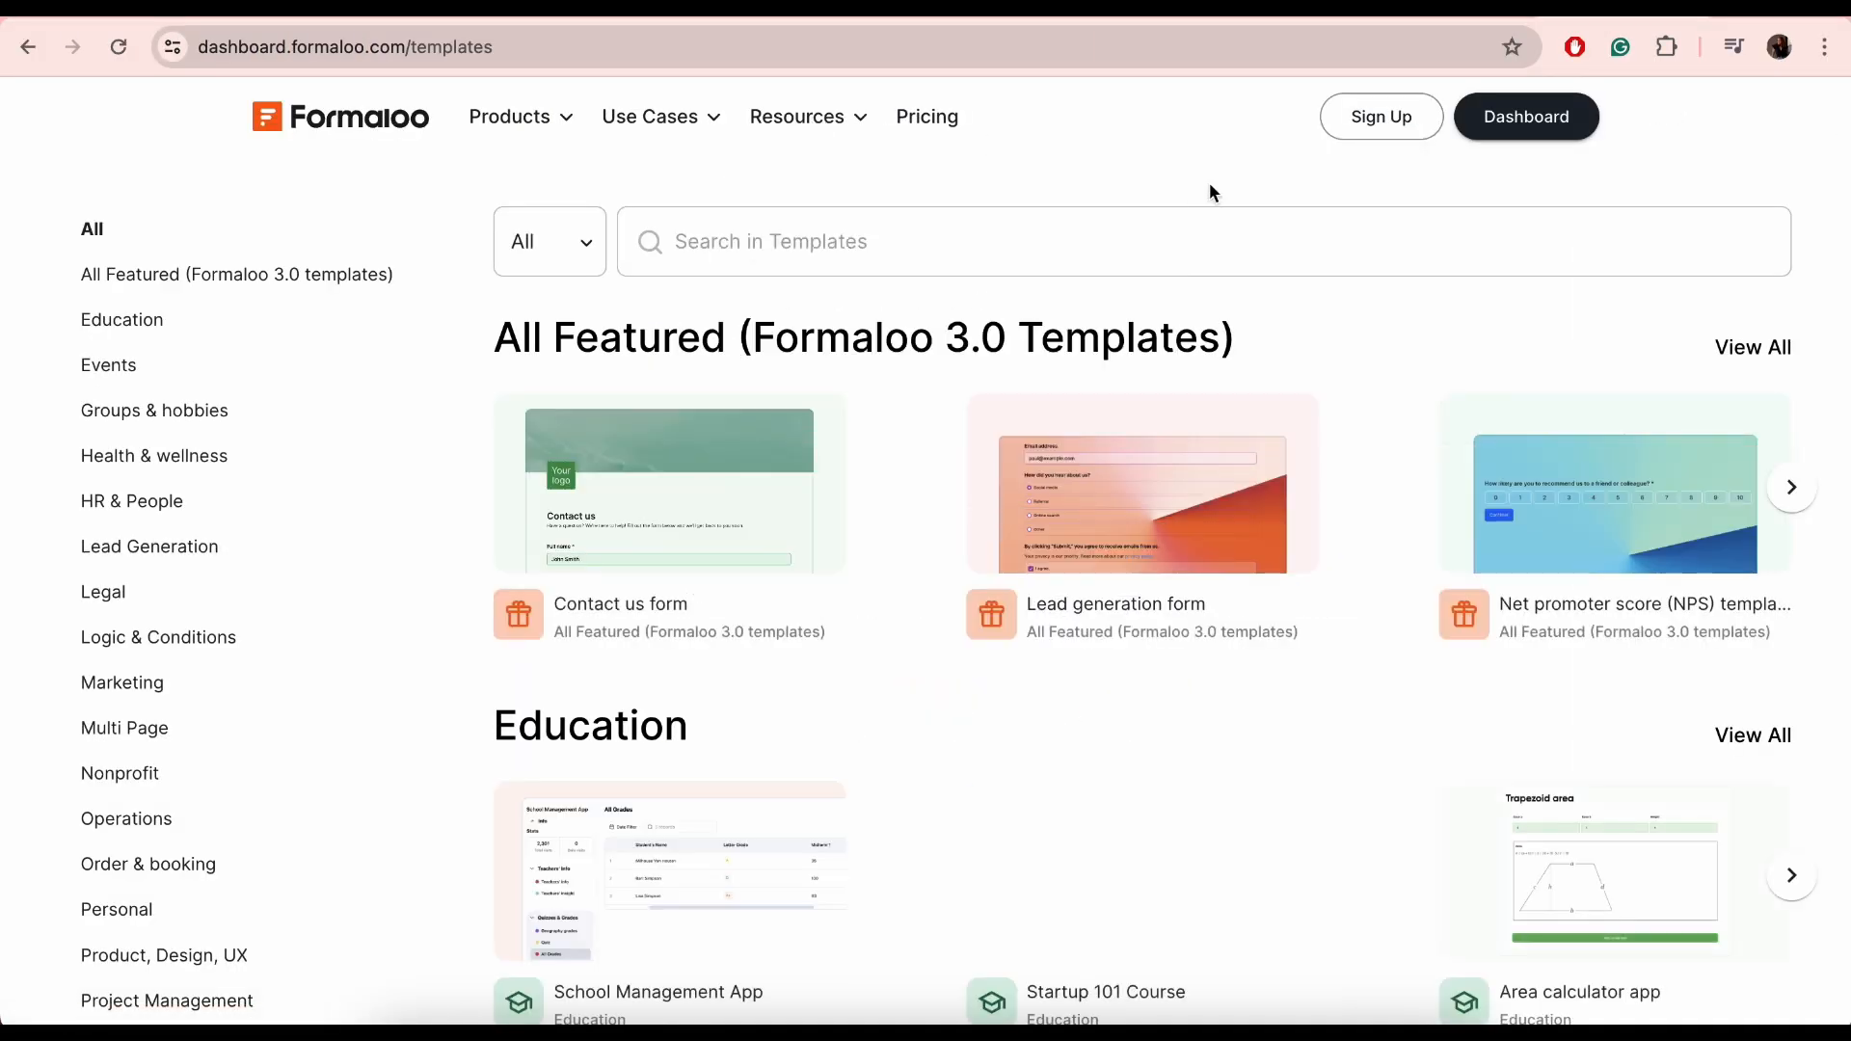
click(1741, 352)
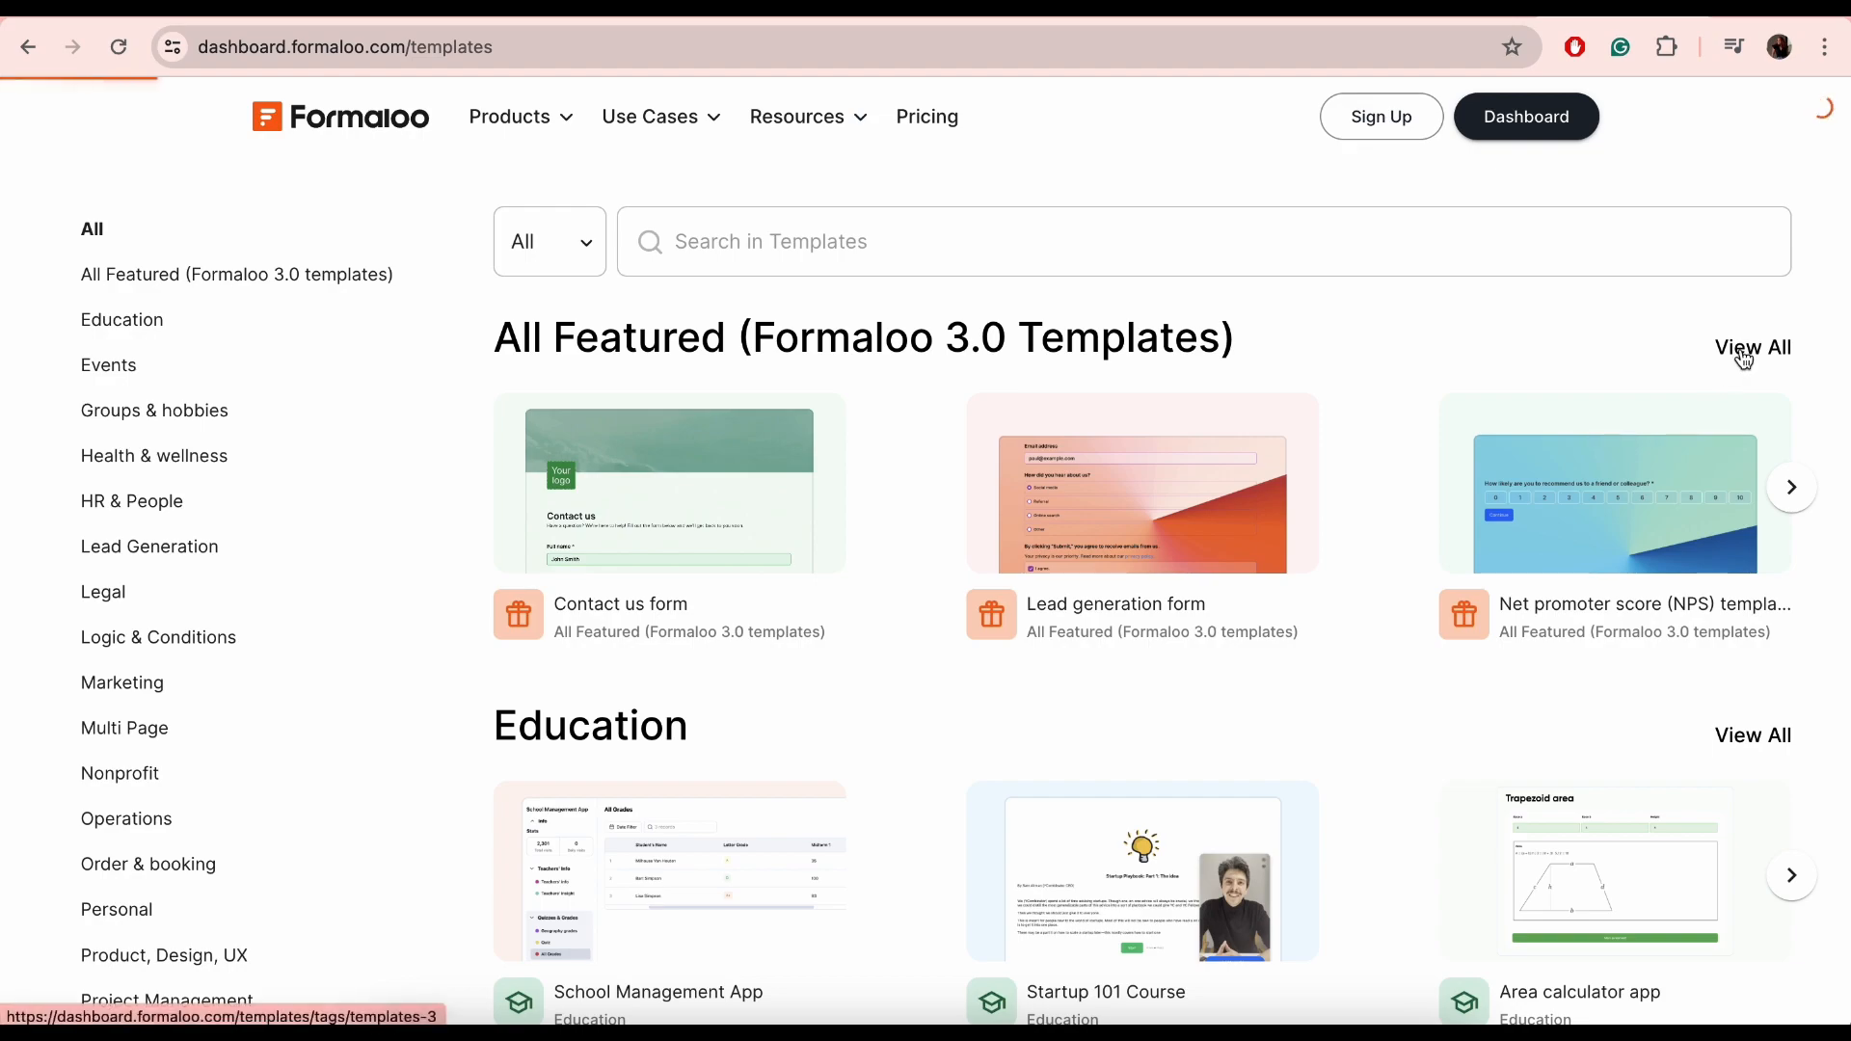
scroll(1581, 533, down, 5)
scroll(1581, 533, up, 5)
scroll(1581, 533, left, 5)
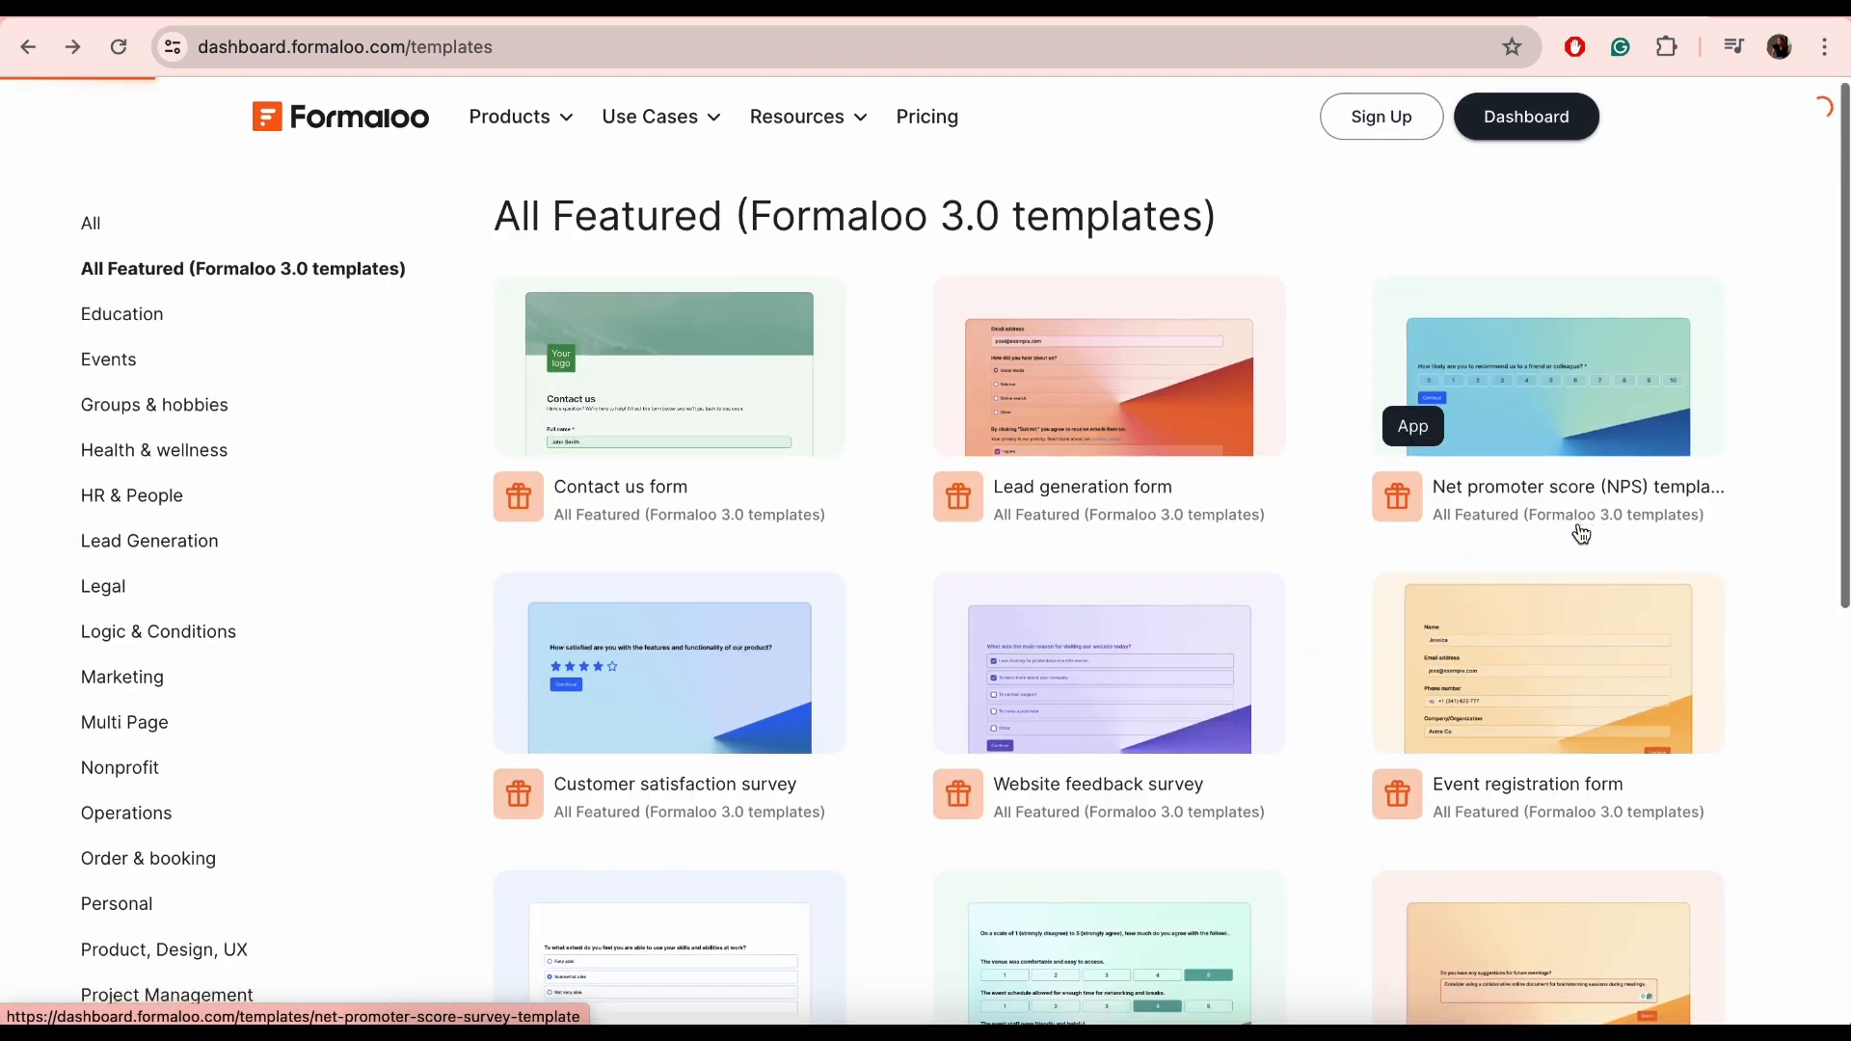
scroll(1581, 531, down, 15)
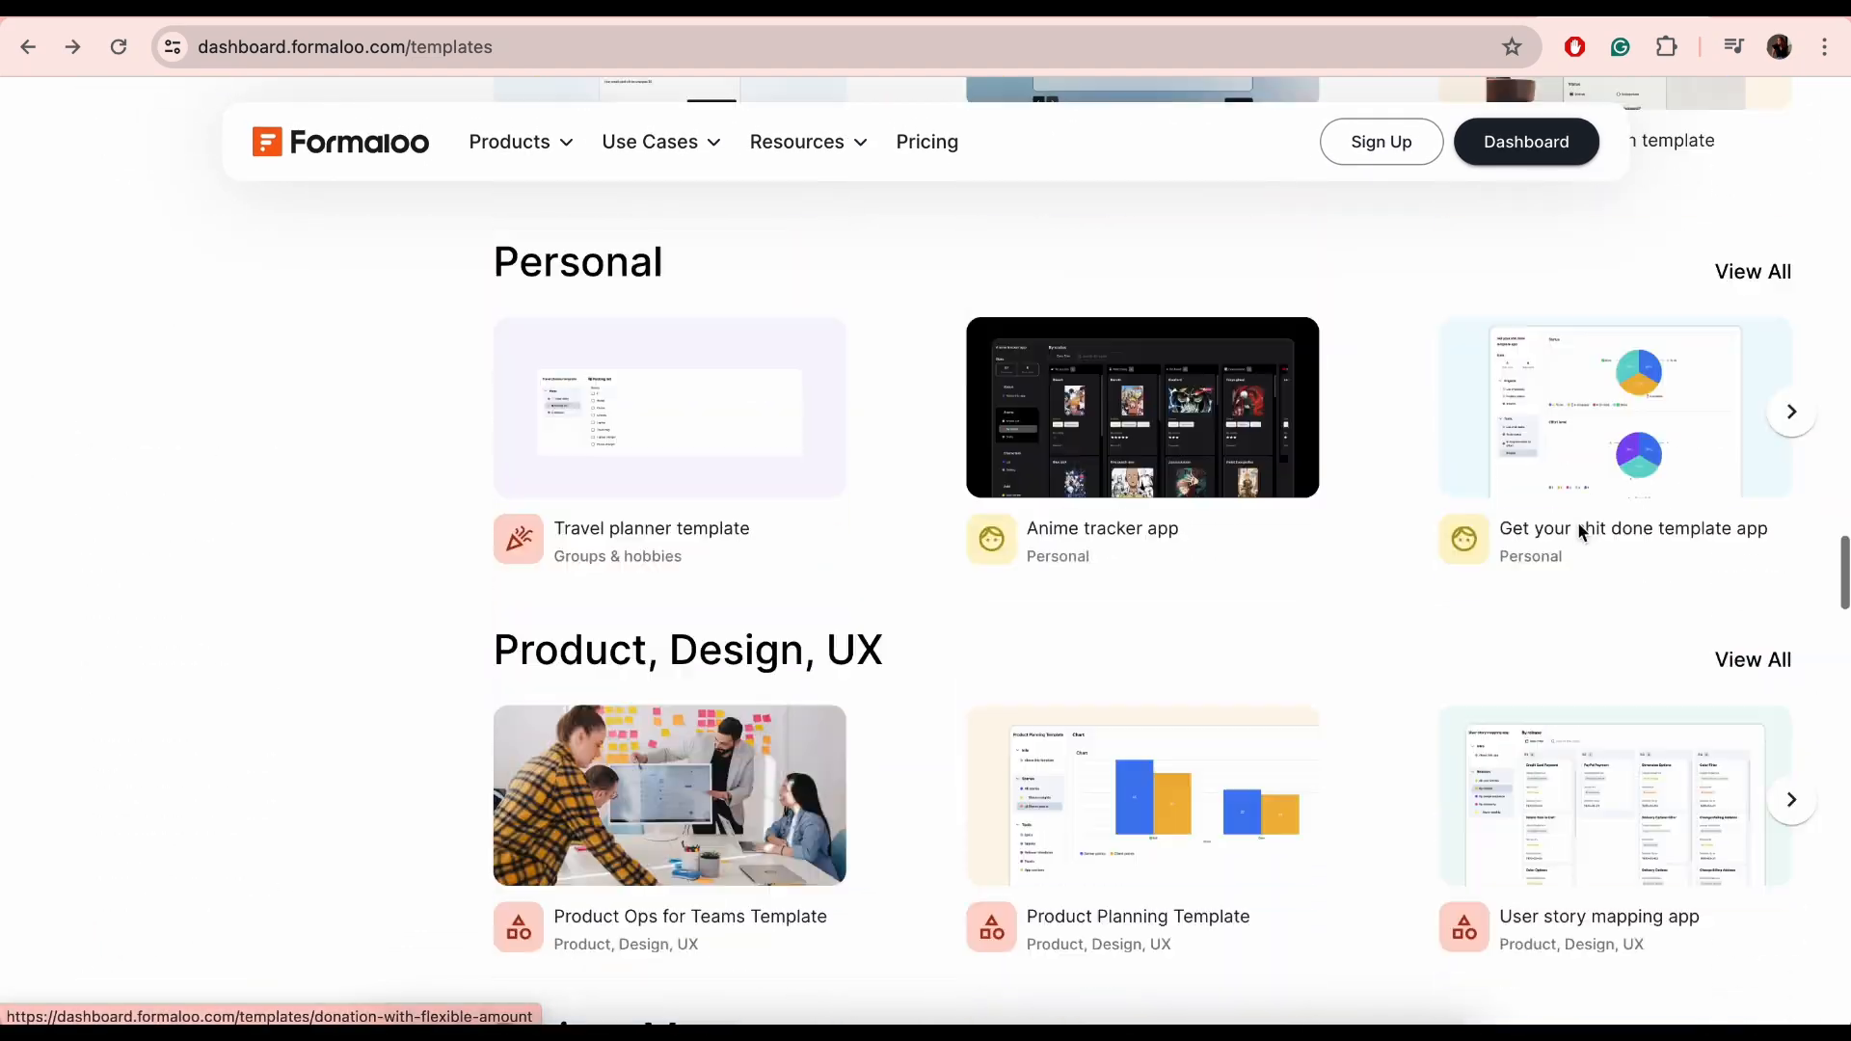
scroll(1577, 522, down, 20)
scroll(1577, 522, up, 18)
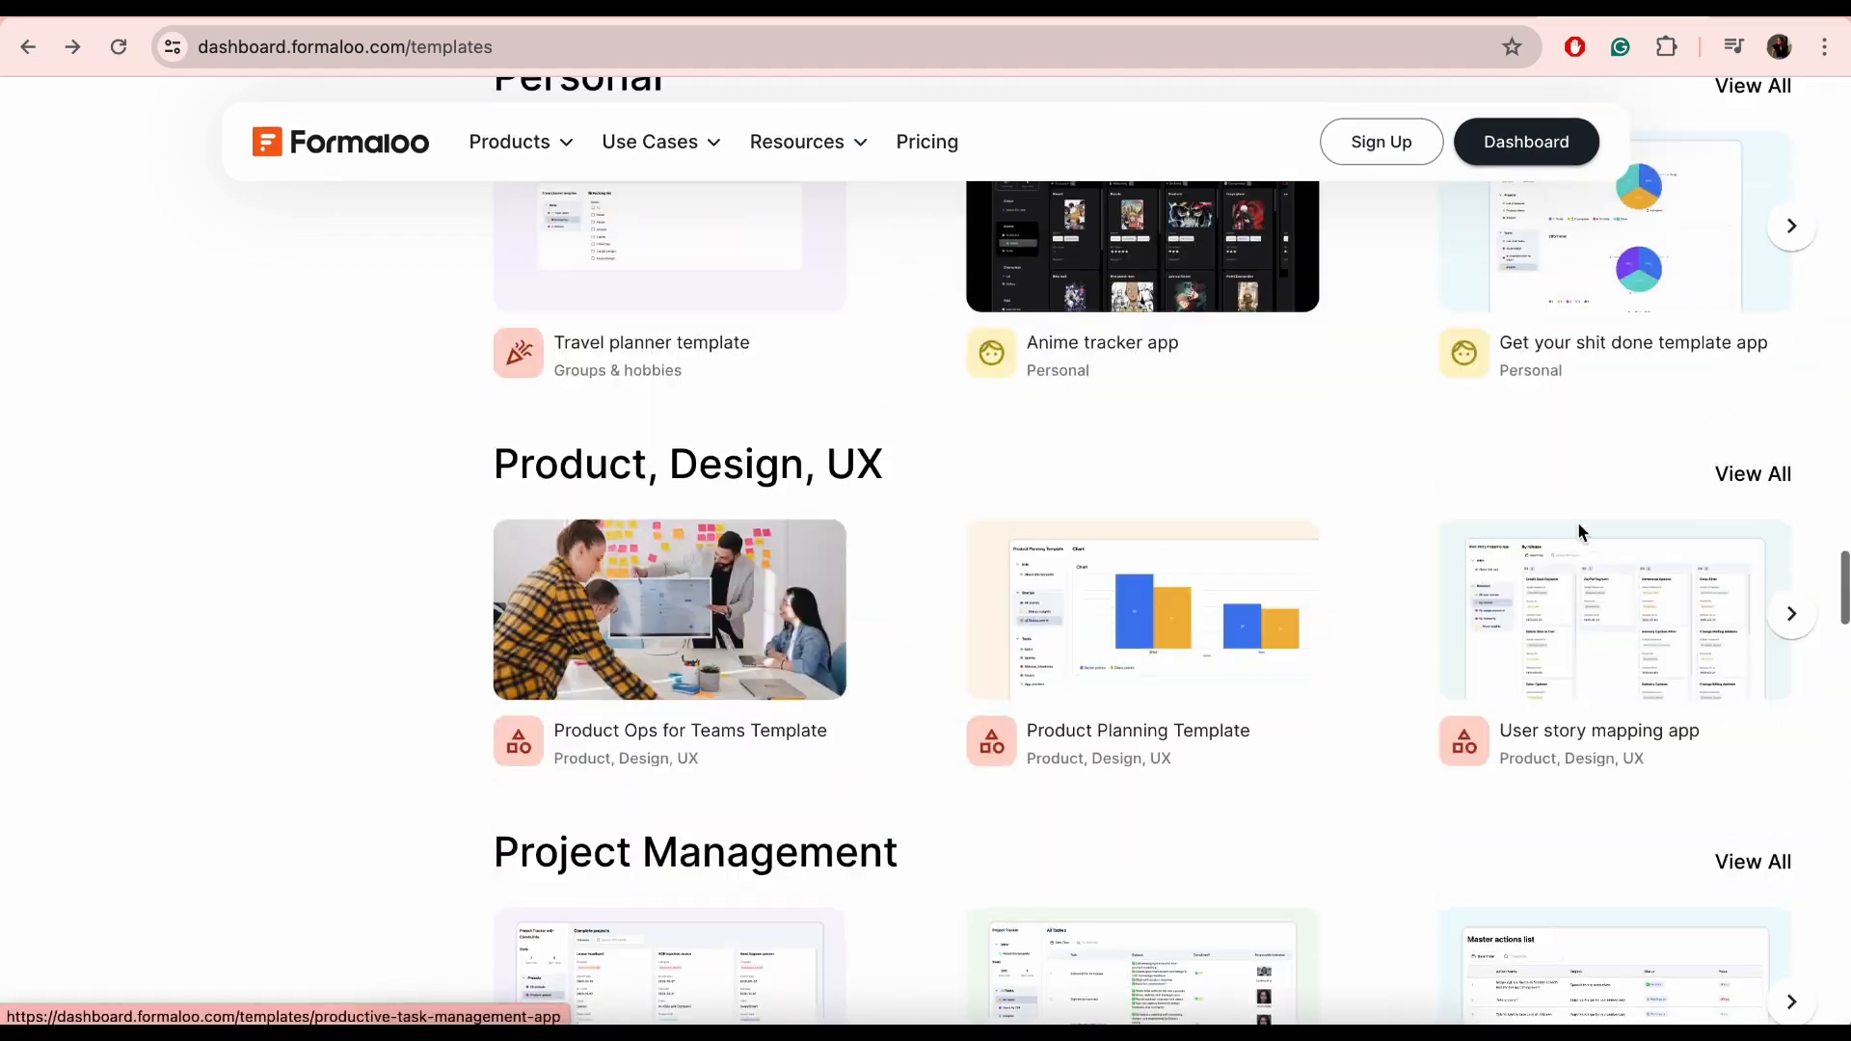
Search the template gallery for "Employee engagement"
scroll(1577, 523, up, 15)
click(1257, 256)
text(Employee )
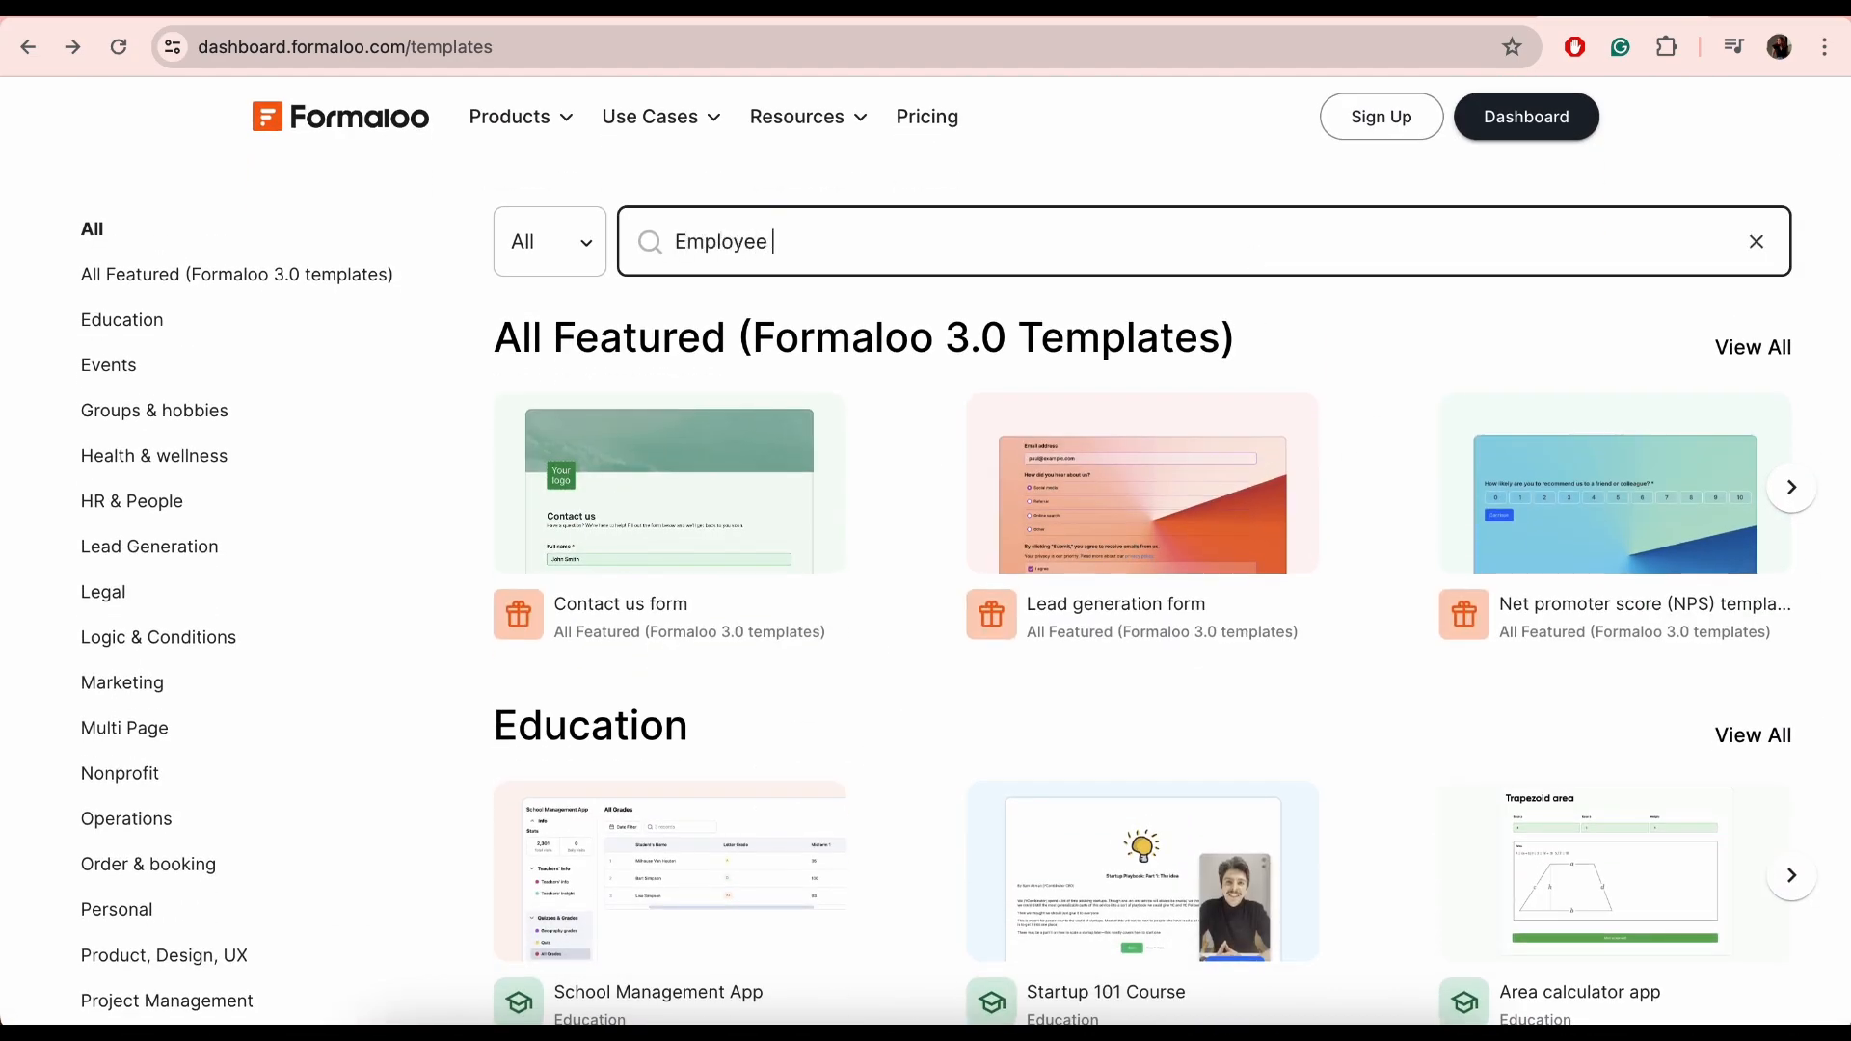
text(engagement)
key(Return)
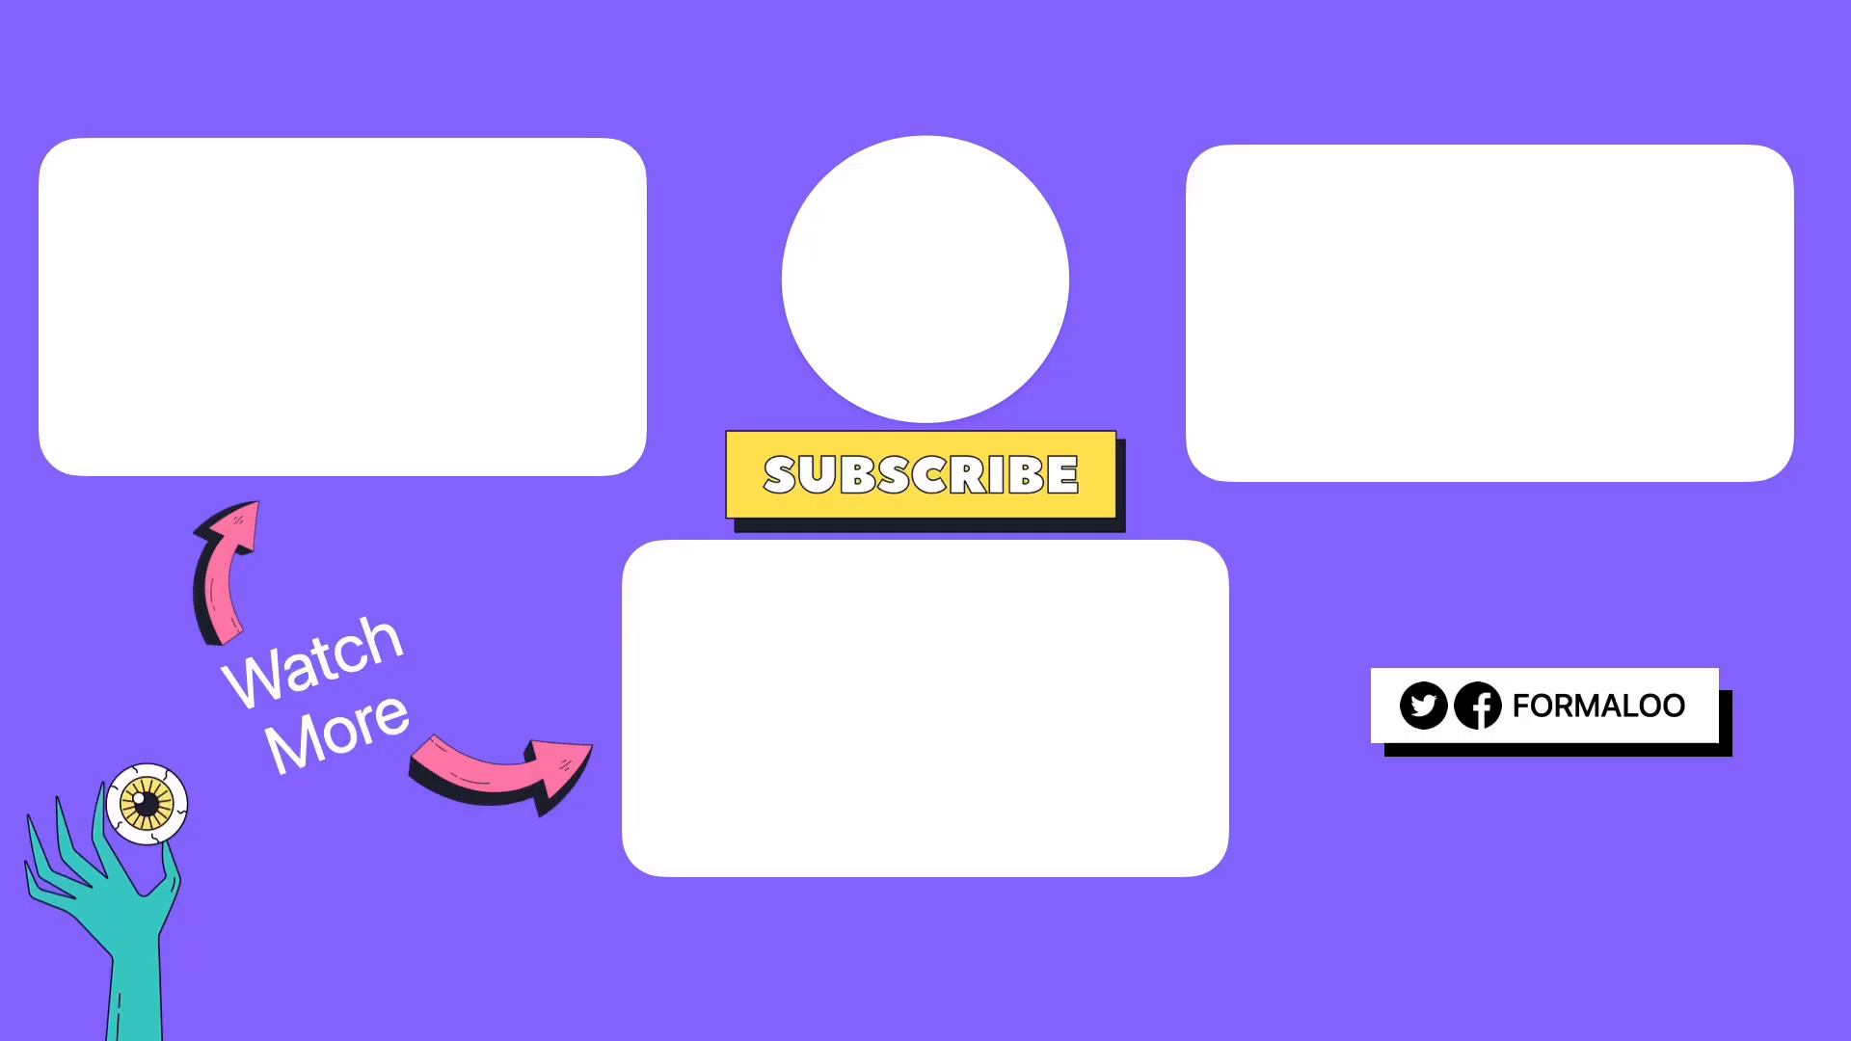